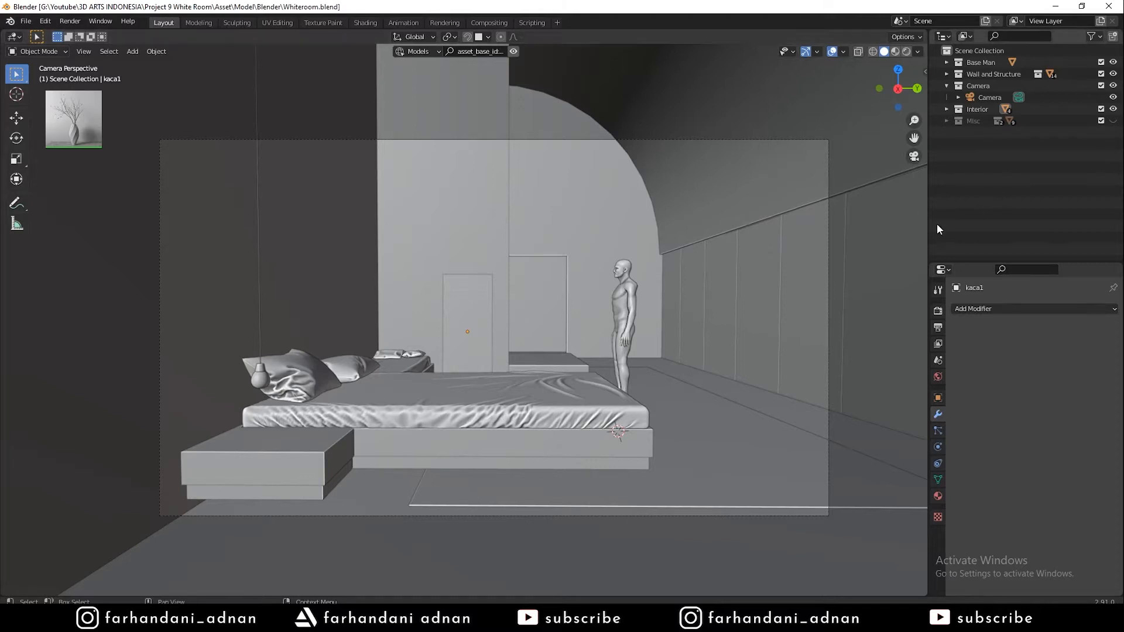
Examine the White Room.jpg reference image in Photos and return to the Blender scene
mouse_move(388, 620)
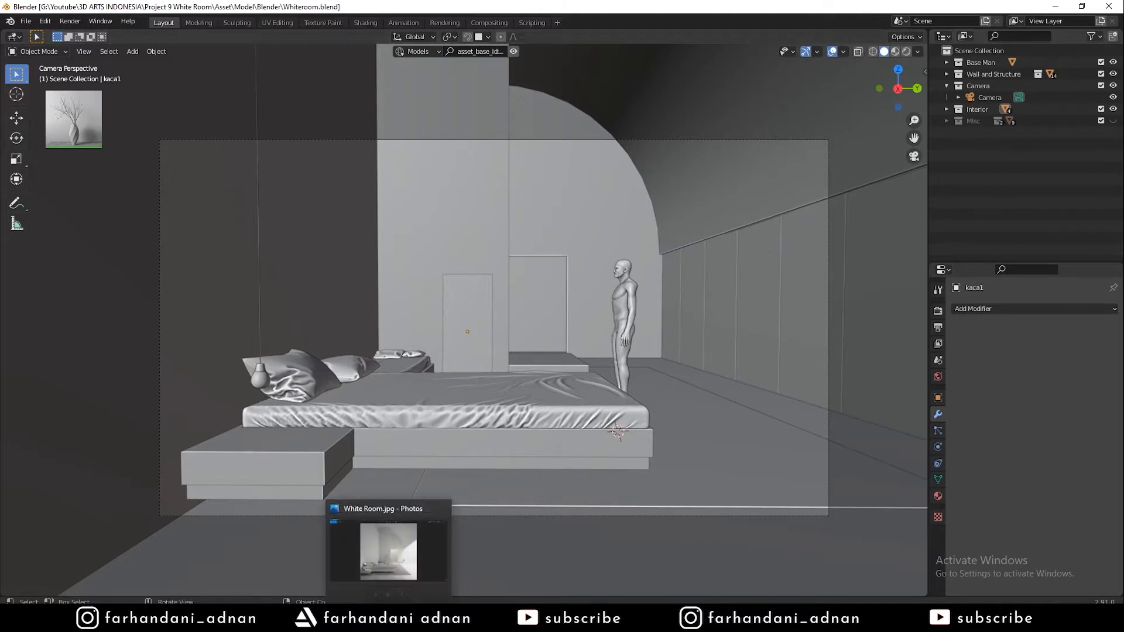
left_click(388, 550)
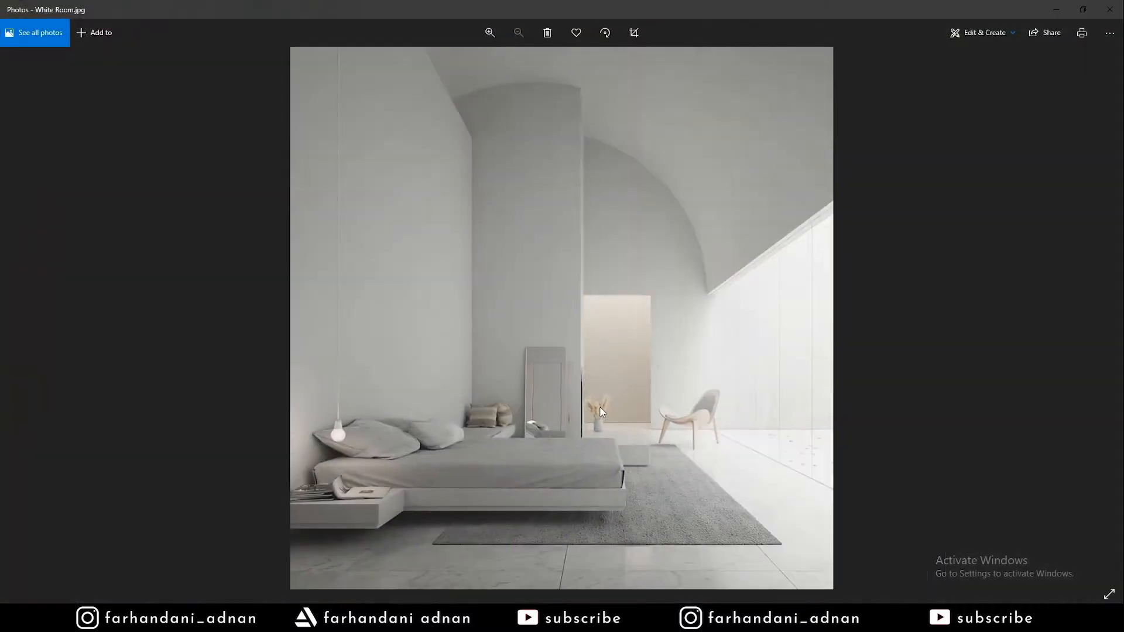
left_click(1052, 19)
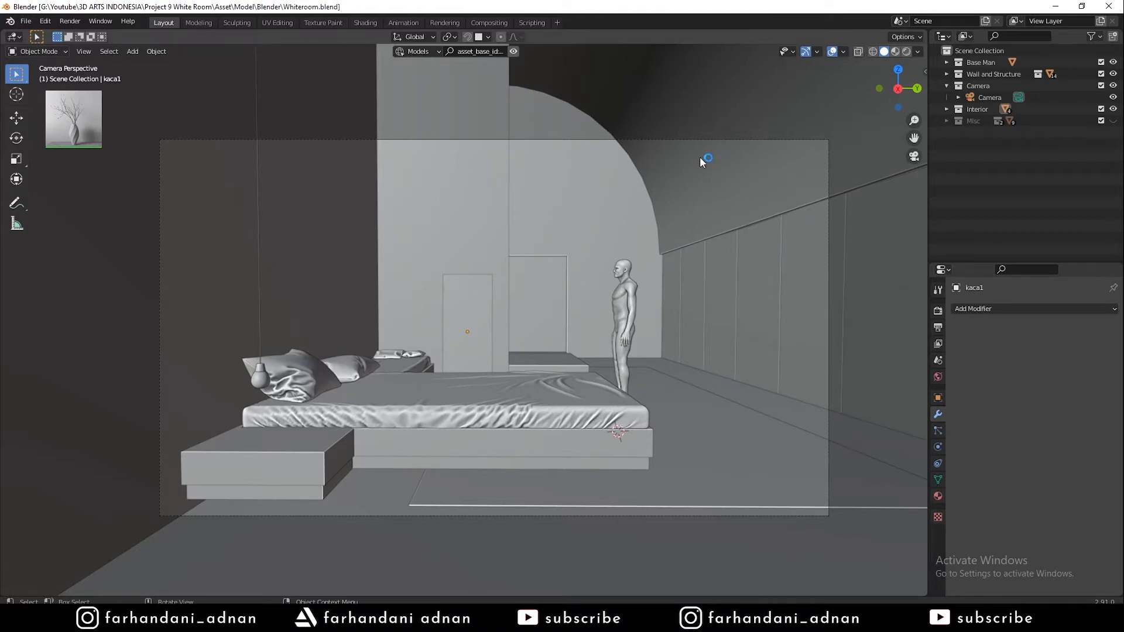
Hide the curved vault ceiling to expose the room interior from above
middle_click_drag(712, 223, 626, 221)
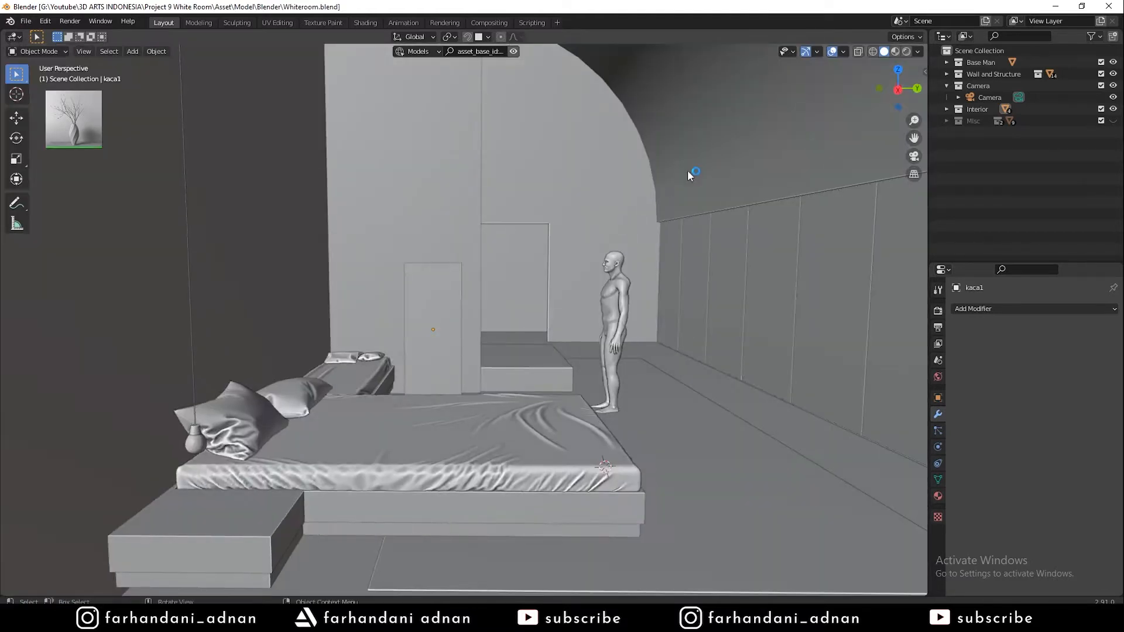
middle_click_drag(669, 180, 778, 133)
left_click(523, 216)
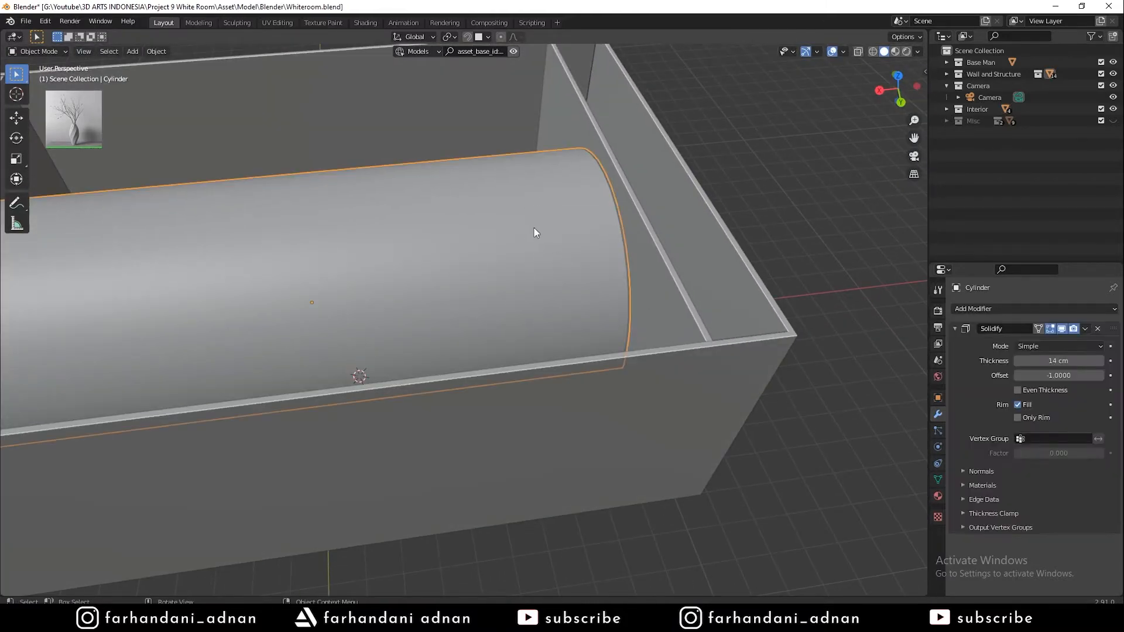
key("h")
middle_click_drag(375, 231, 527, 236)
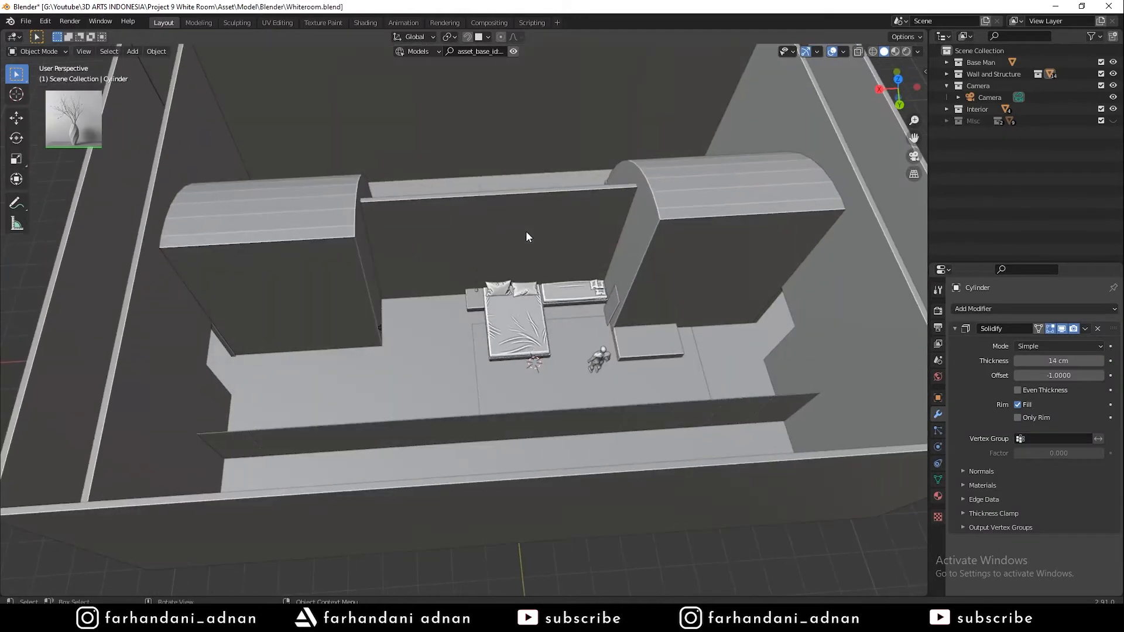
Inspect the room layout without the ceiling, restore the camera view and unhide the curved ceiling
left_click(696, 232)
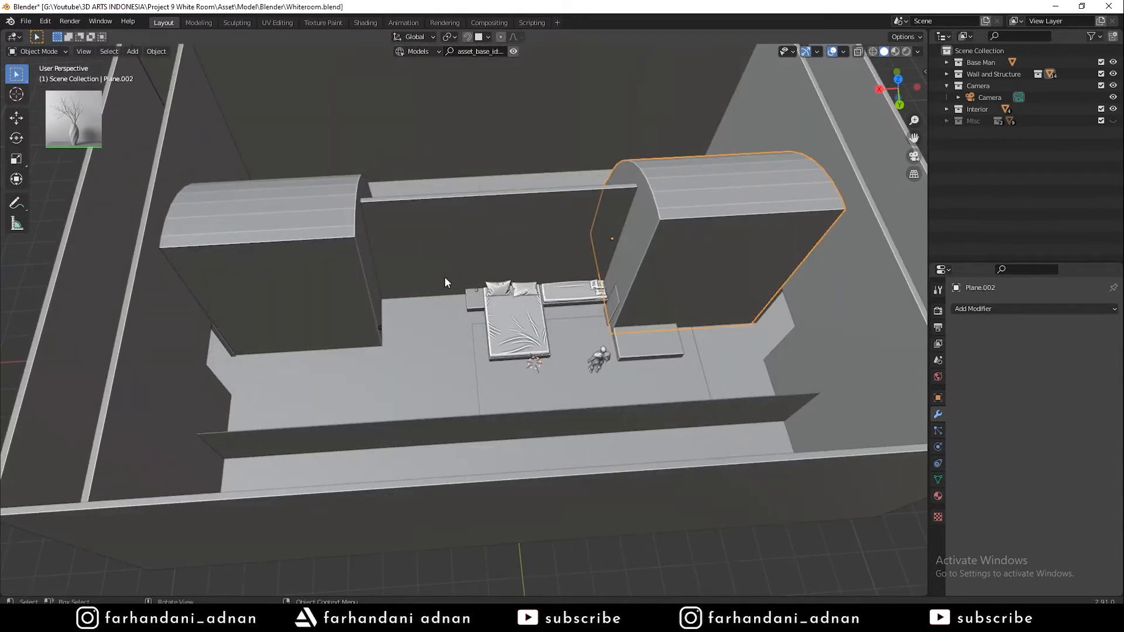
key("a")
key("alt+a")
middle_click_drag(412, 275, 541, 330)
scroll(647, 281, "up", 3)
middle_click_drag(468, 331, 489, 281)
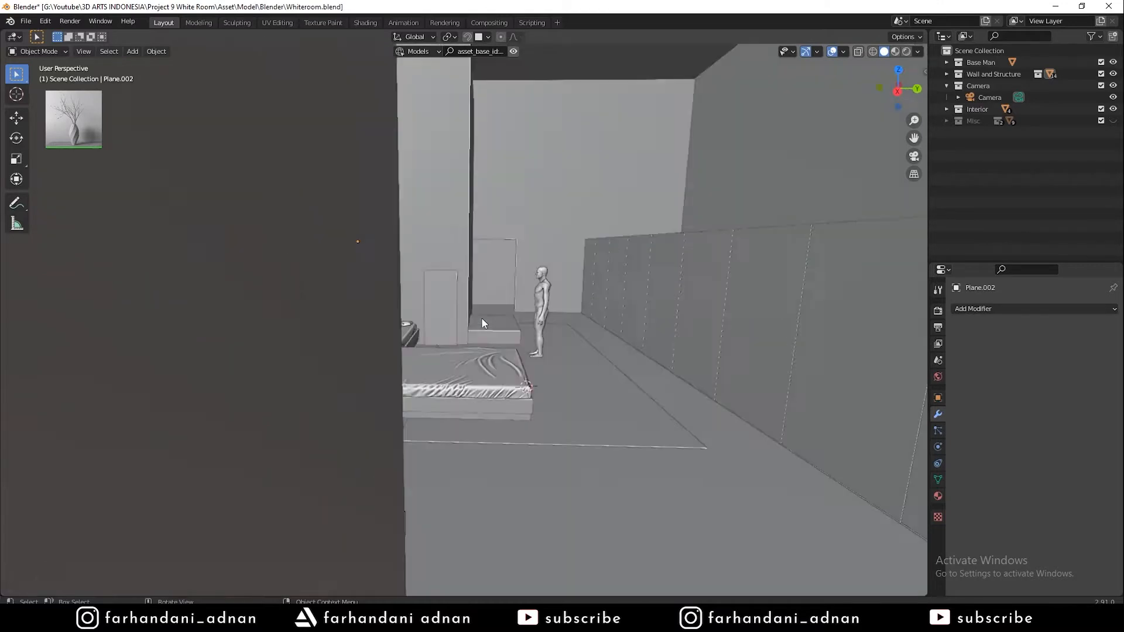
key("KP_0")
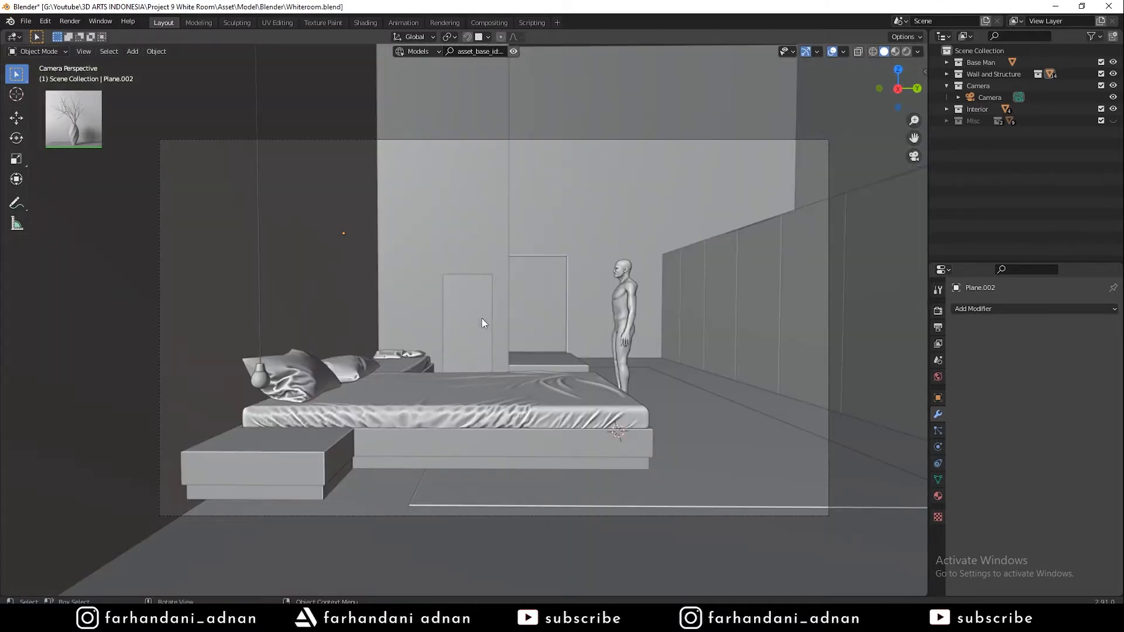
key("alt+h")
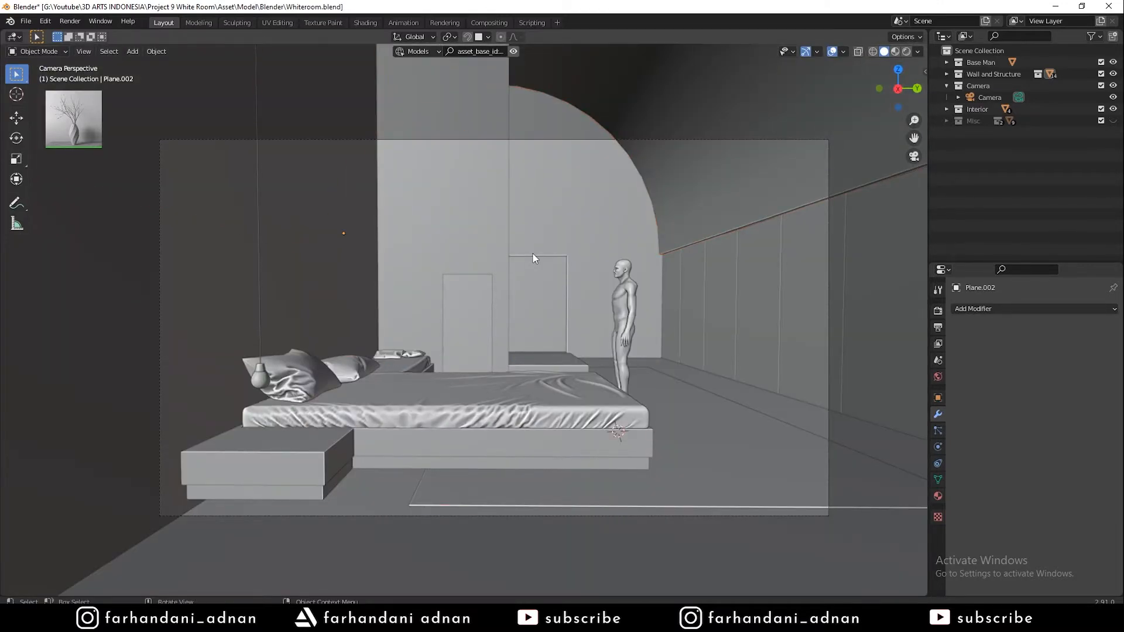
Turn on the Screencast Keys display in the viewport
key("n")
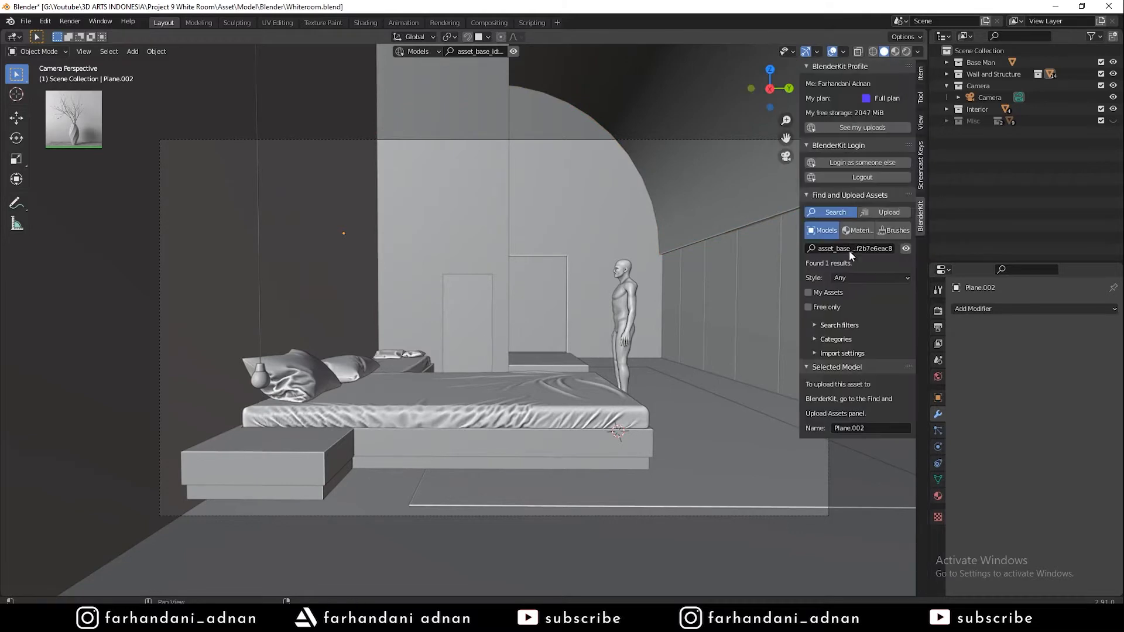
left_click(920, 166)
key("n")
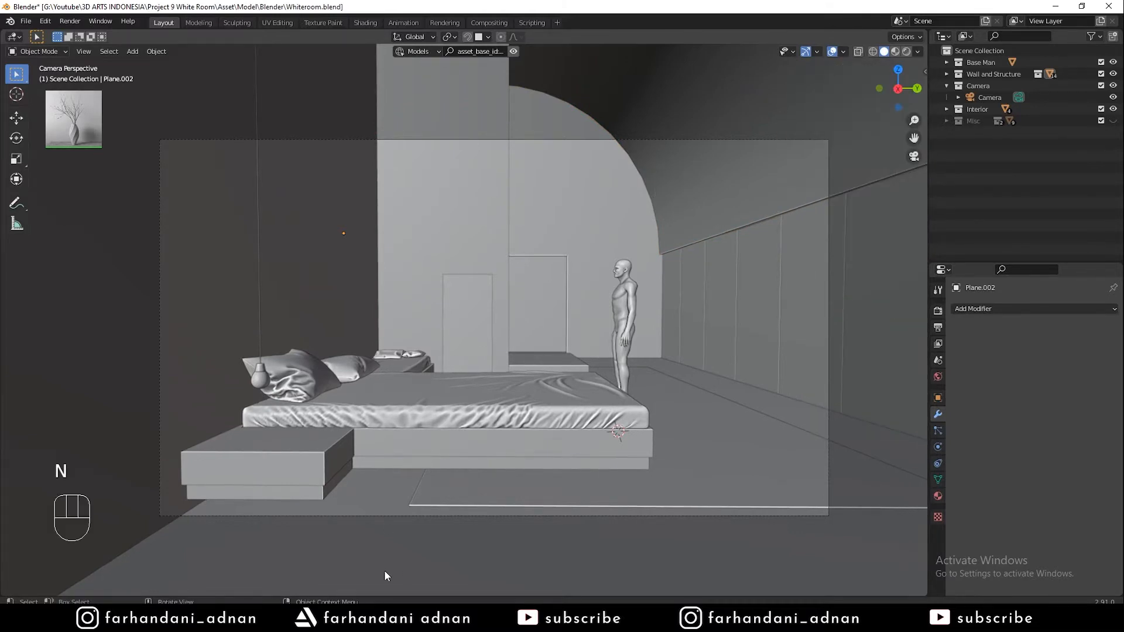
Compare the scene with the reference image and make the Misc collection's Books and Vase collections visible
key("alt+Tab")
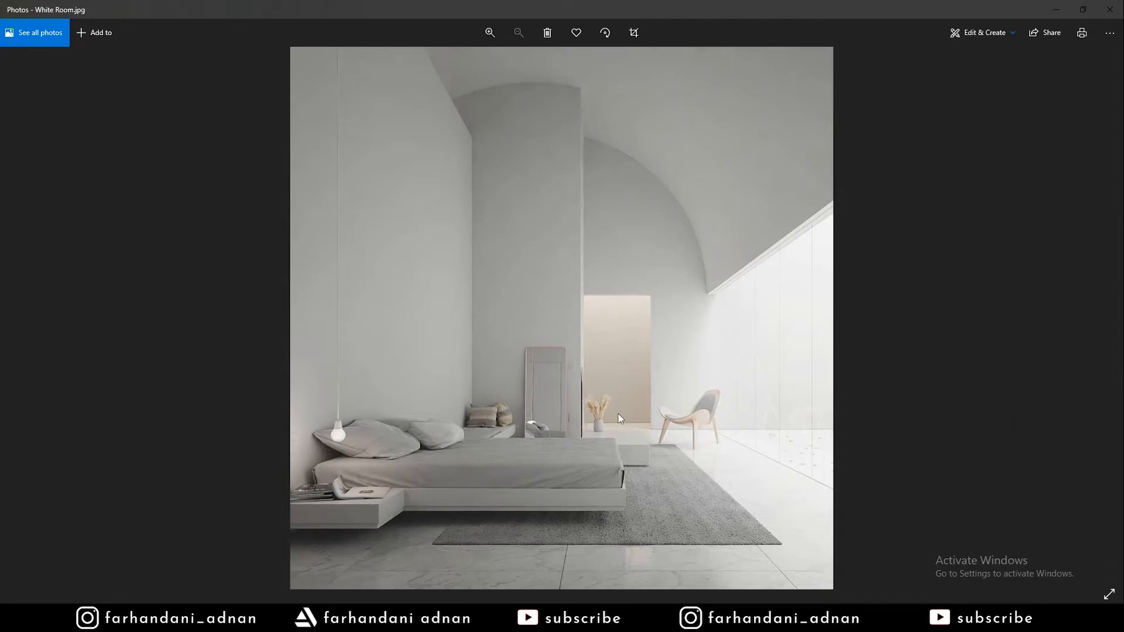
key("alt+Tab")
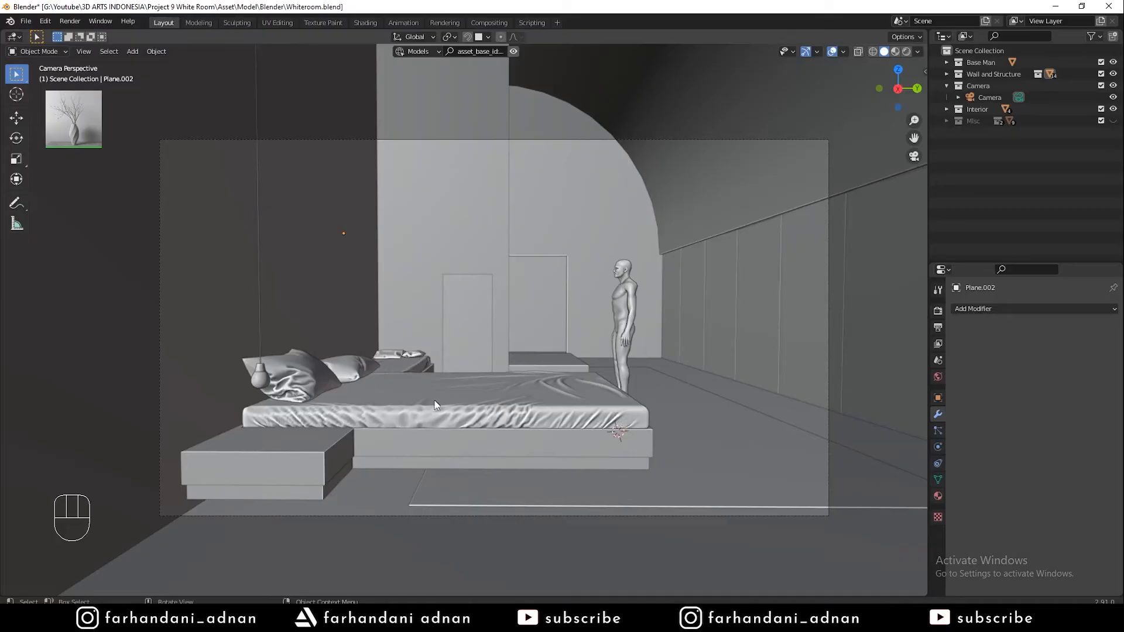
left_click(1113, 121)
left_click(947, 120)
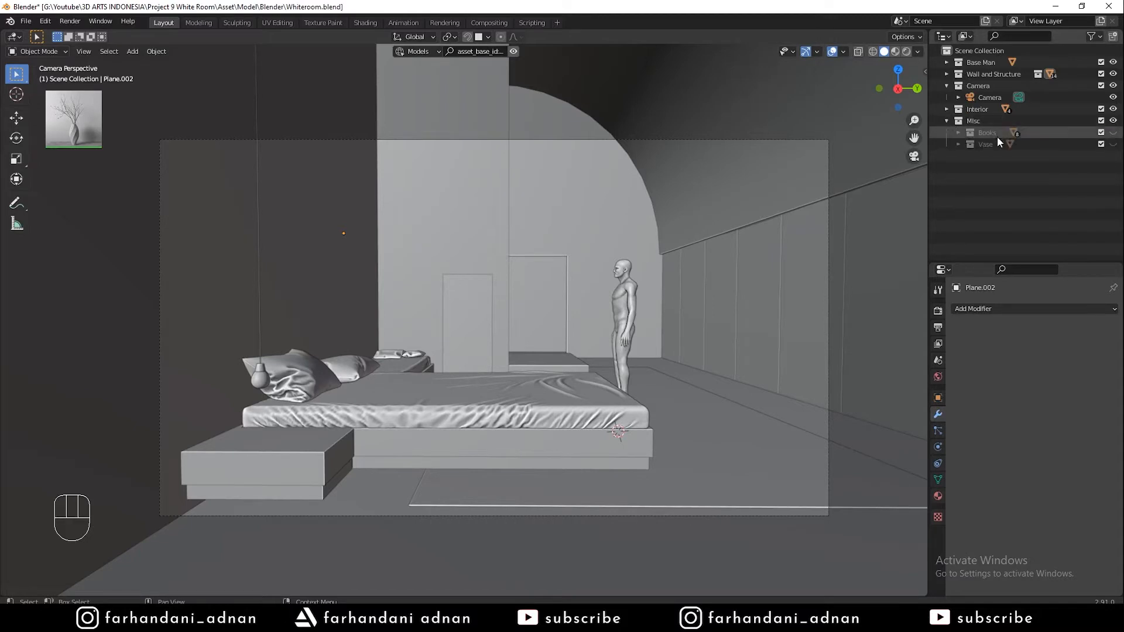
left_click(1113, 132)
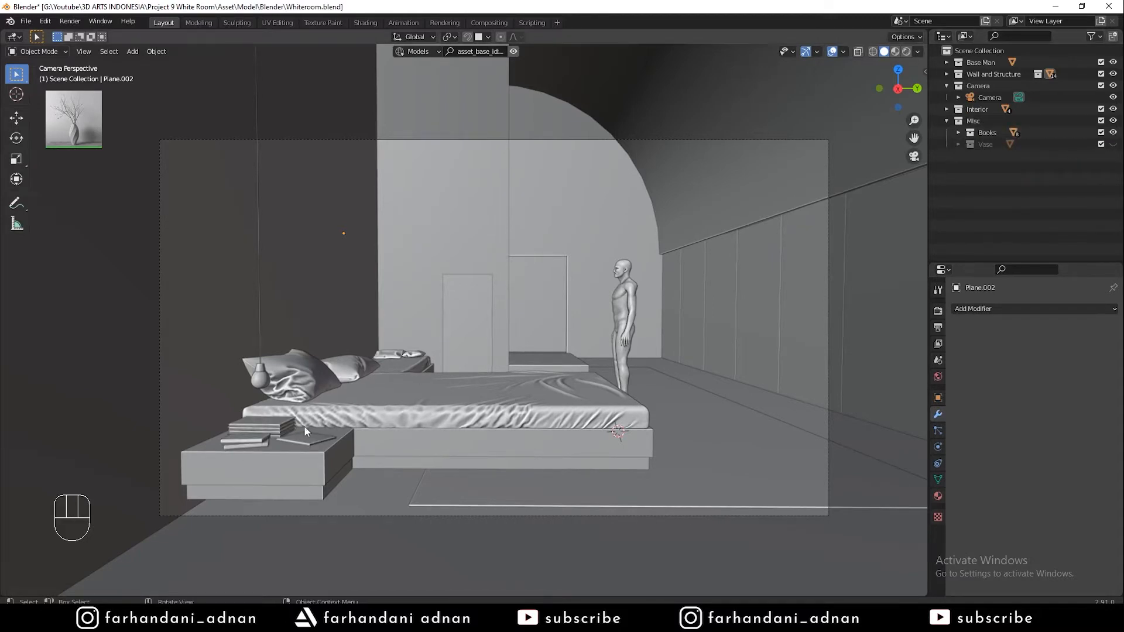
left_click(1113, 144)
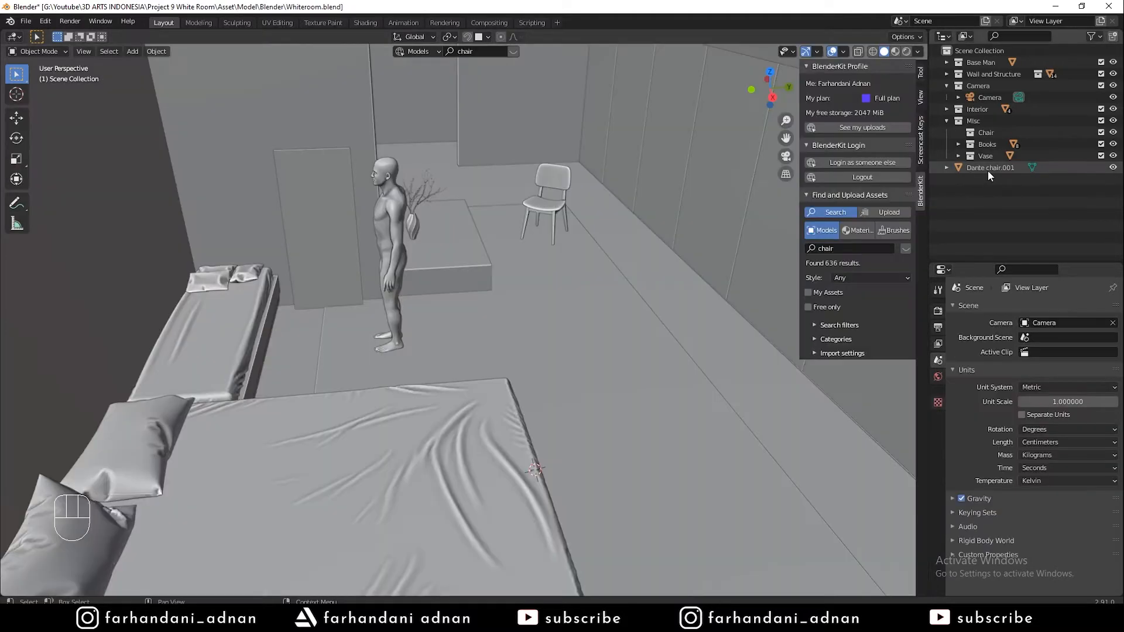
Move the Dante chair.001 object into the Chair collection inside Misc
left_click(983, 168)
left_click_drag(977, 169, 988, 132)
left_click(958, 133)
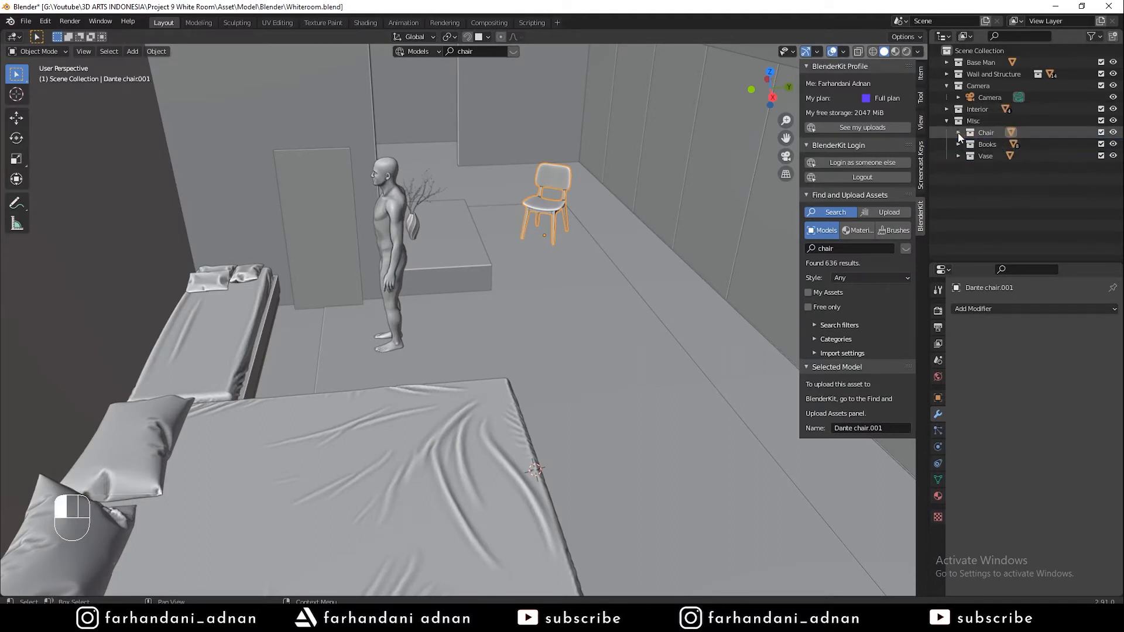
Rotate the chair by about -5.42° around the global Z axis, deselect everything and save the file
key("r")
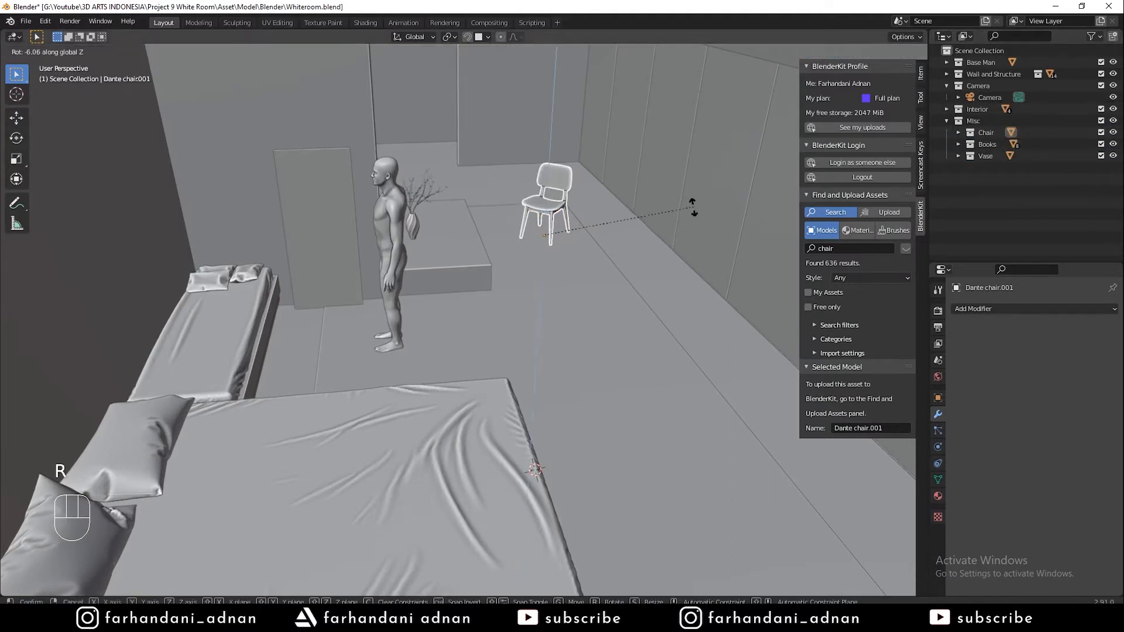
left_click(694, 204)
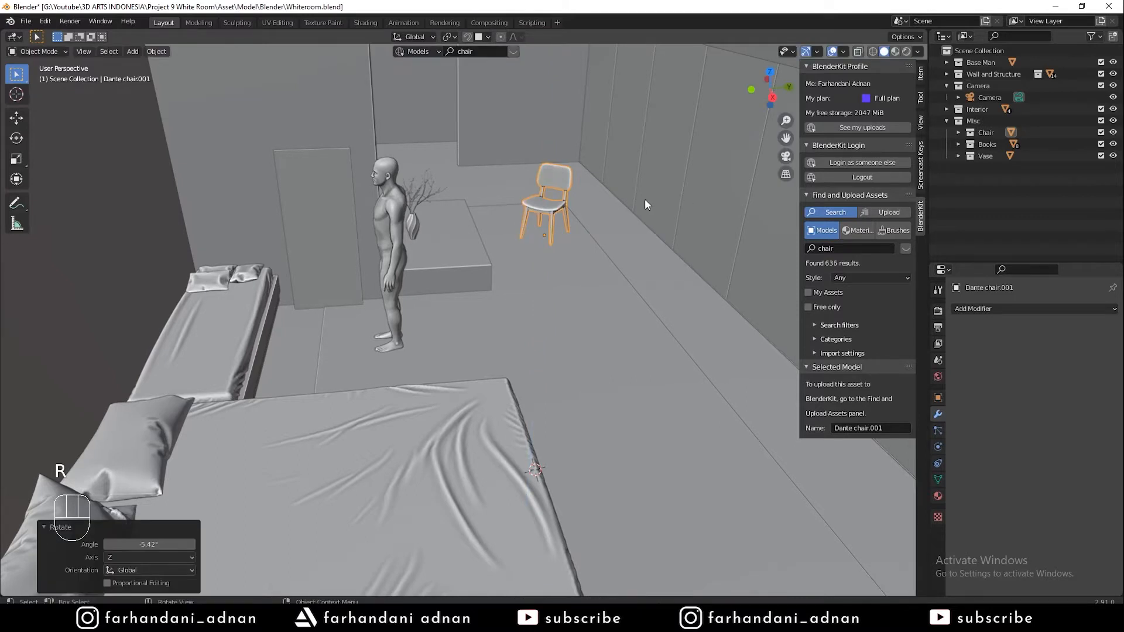
key("n")
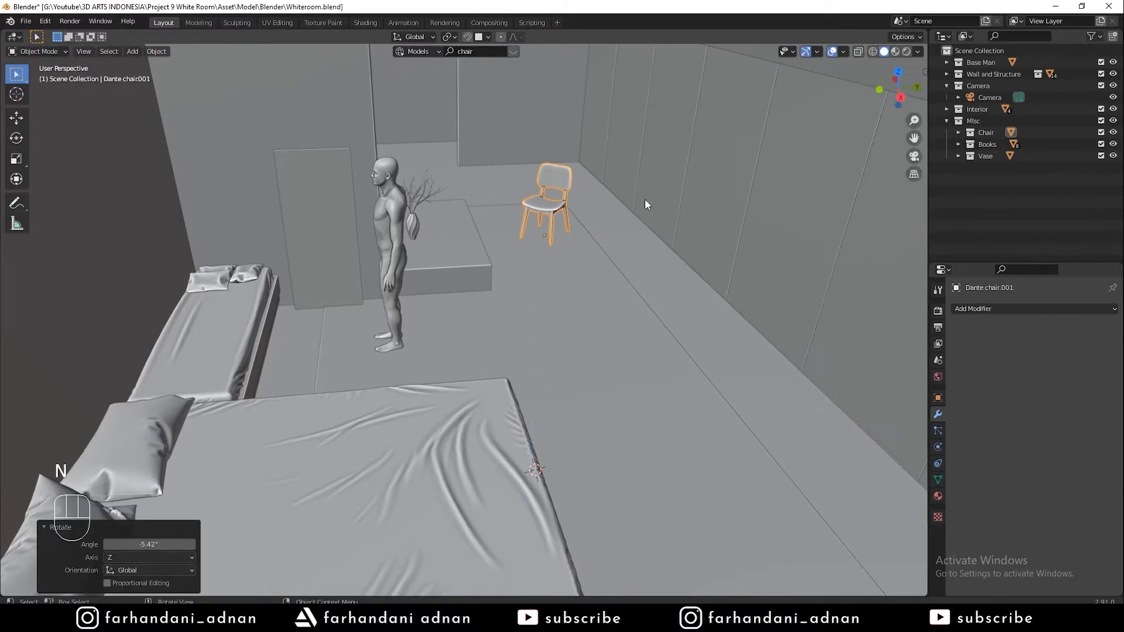
key("a")
key("a")
key("a")
key("ctrl+s")
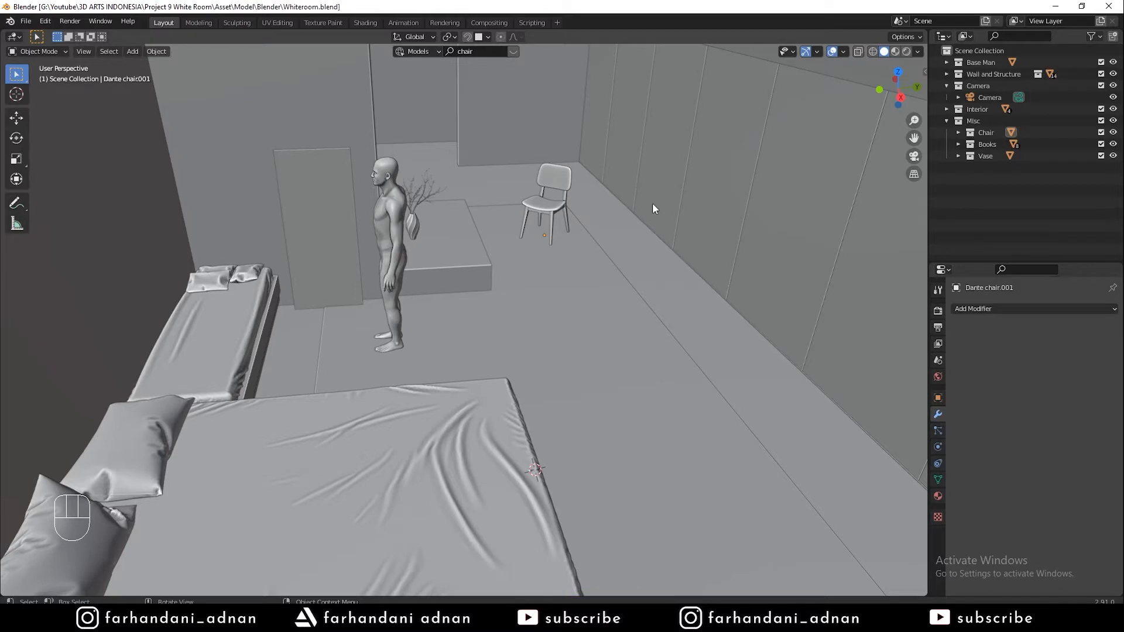
Examine the vase with branches and the stacked books on the bedside table by selecting each object
middle_click_drag(554, 259, 487, 285)
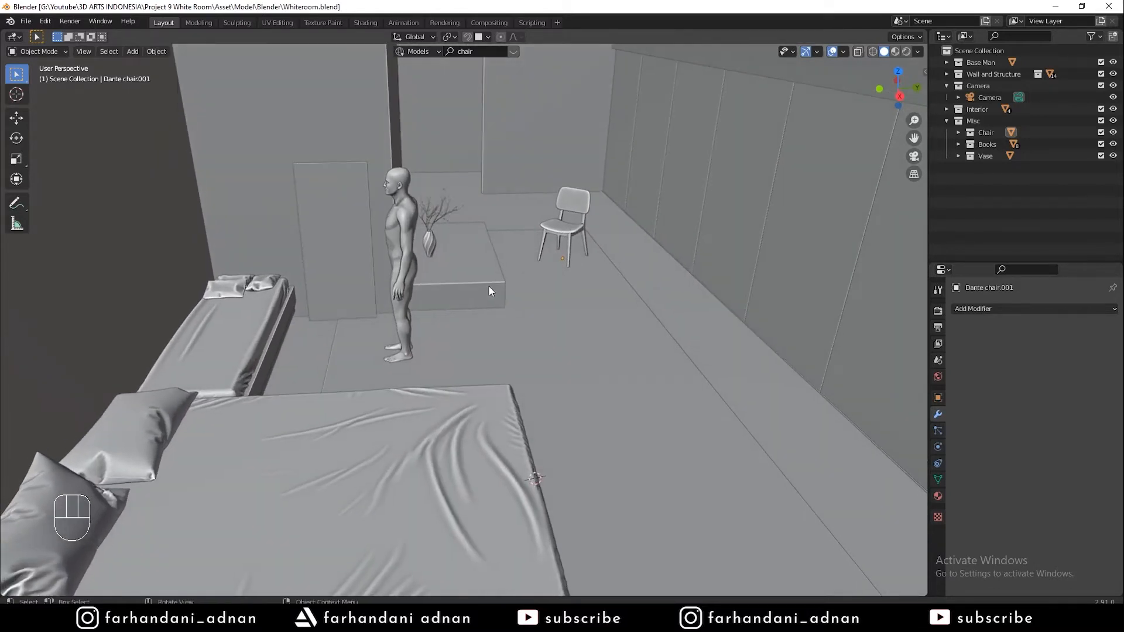
left_click(575, 231)
left_click(438, 241)
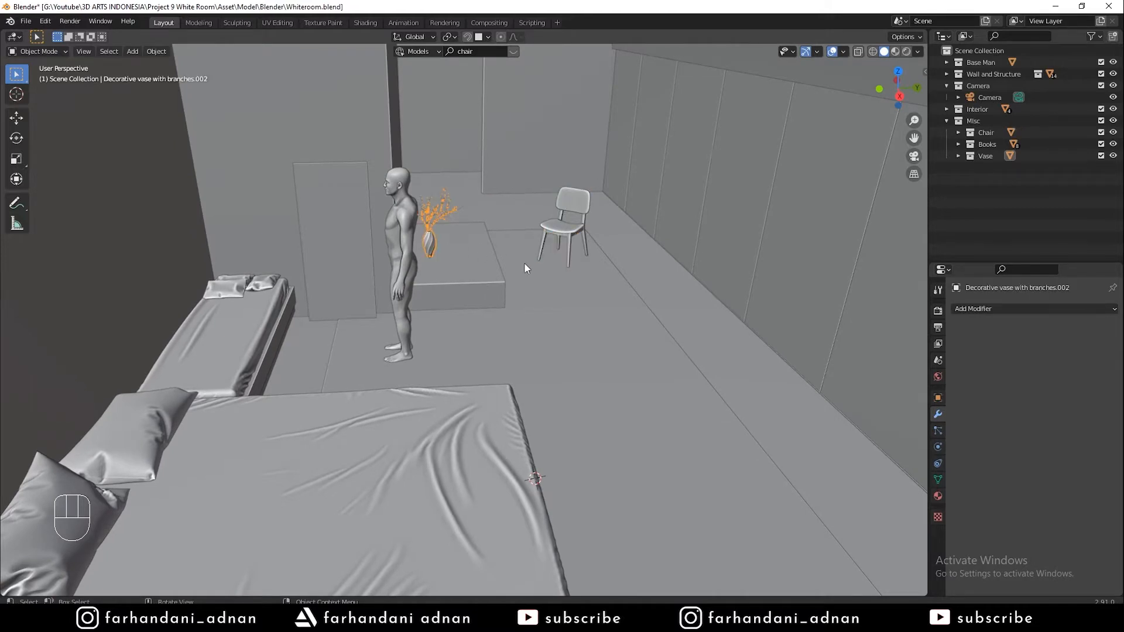
middle_click_drag(497, 334, 615, 227, "shift")
left_click(237, 517)
left_click(219, 521)
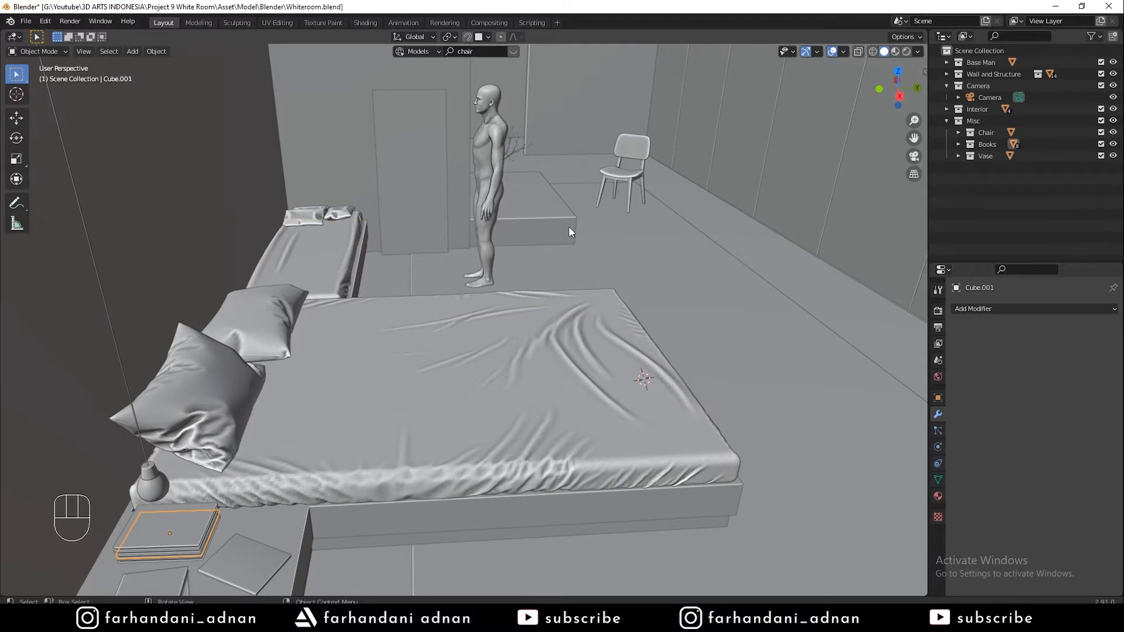
key("a")
key("a")
key("a")
Examine the beds, their covers and pillows, the chair and the books by selecting them one after another
left_click(570, 294)
left_click(337, 253)
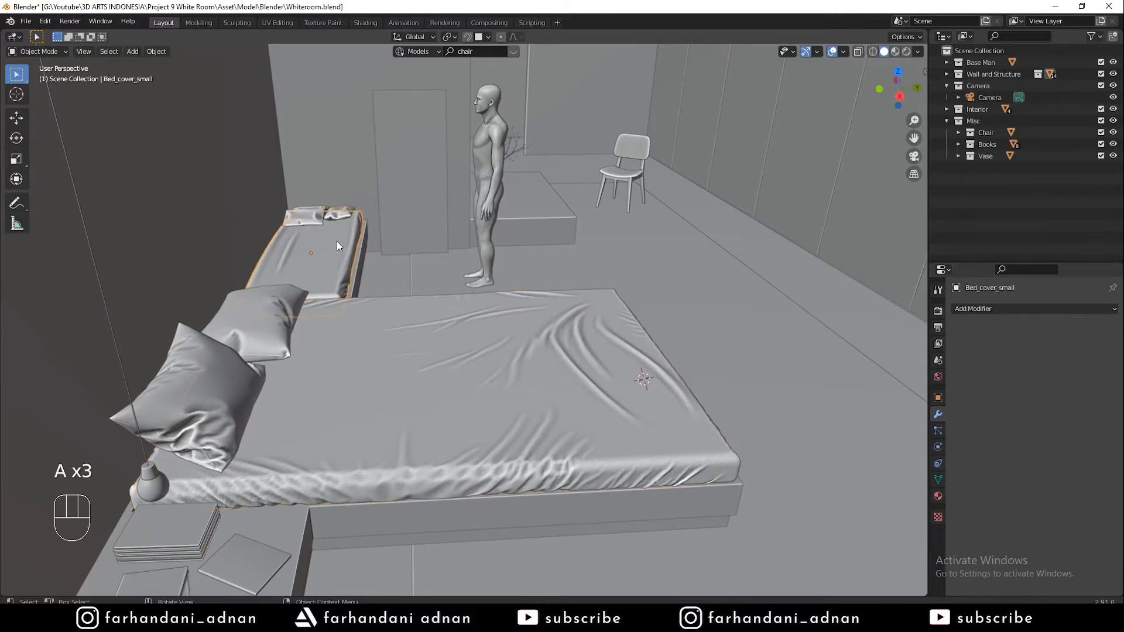
left_click(279, 327)
left_click(263, 384)
key("a")
key("a")
key("a")
left_click(620, 201)
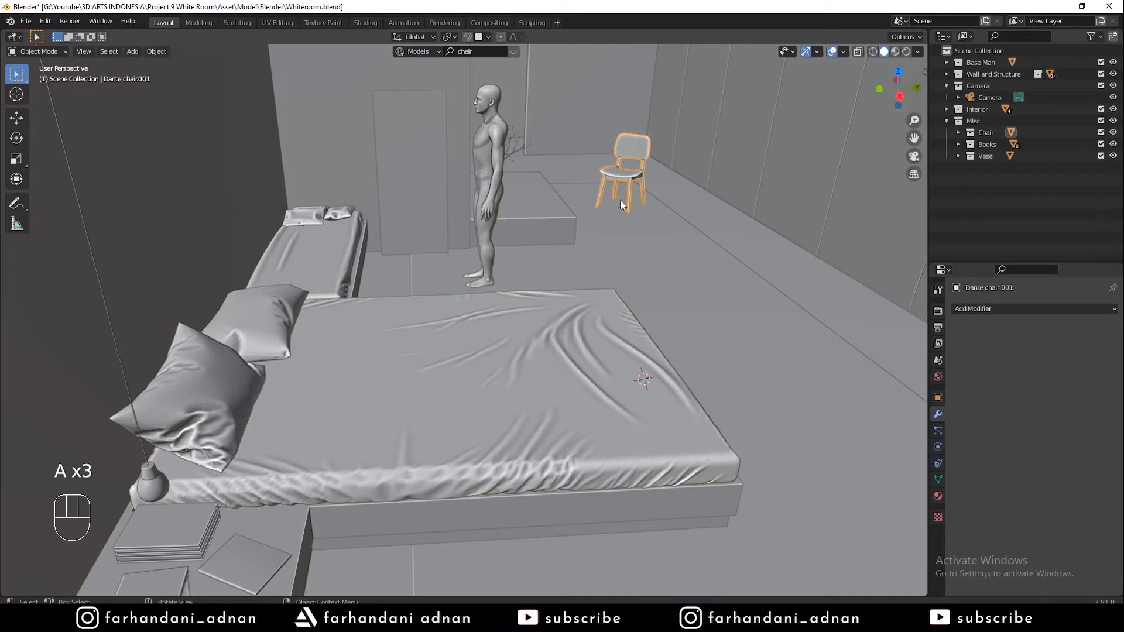
middle_click_drag(619, 199, 599, 213)
left_click(614, 190)
left_click(386, 289)
left_click(379, 258)
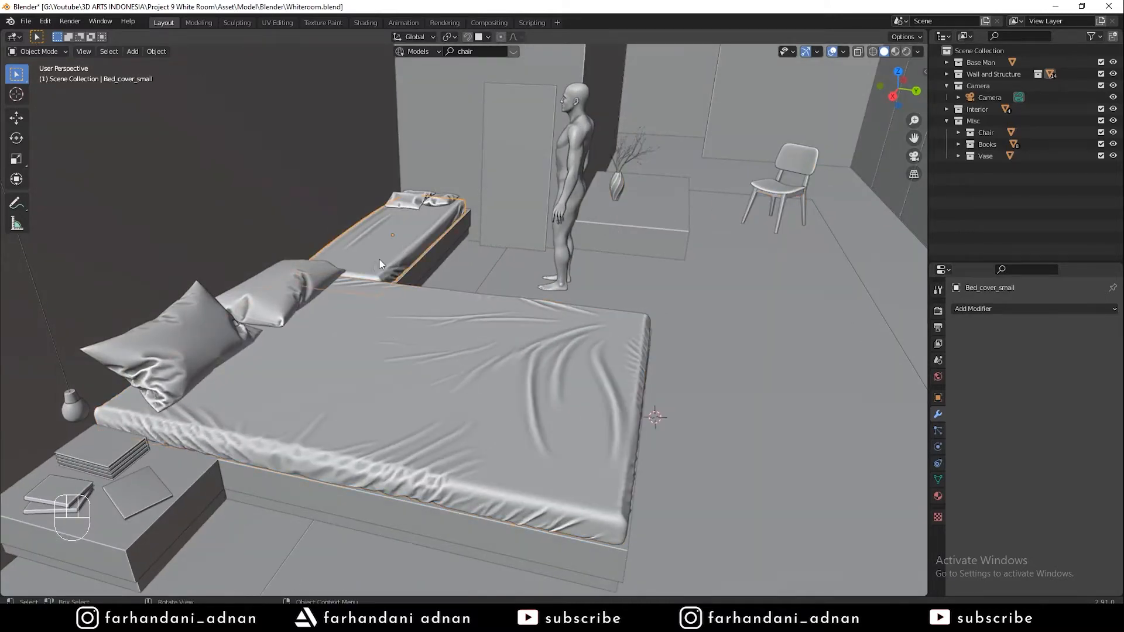
left_click(404, 204)
left_click(293, 290)
left_click(133, 453)
key("a")
key("a")
key("a")
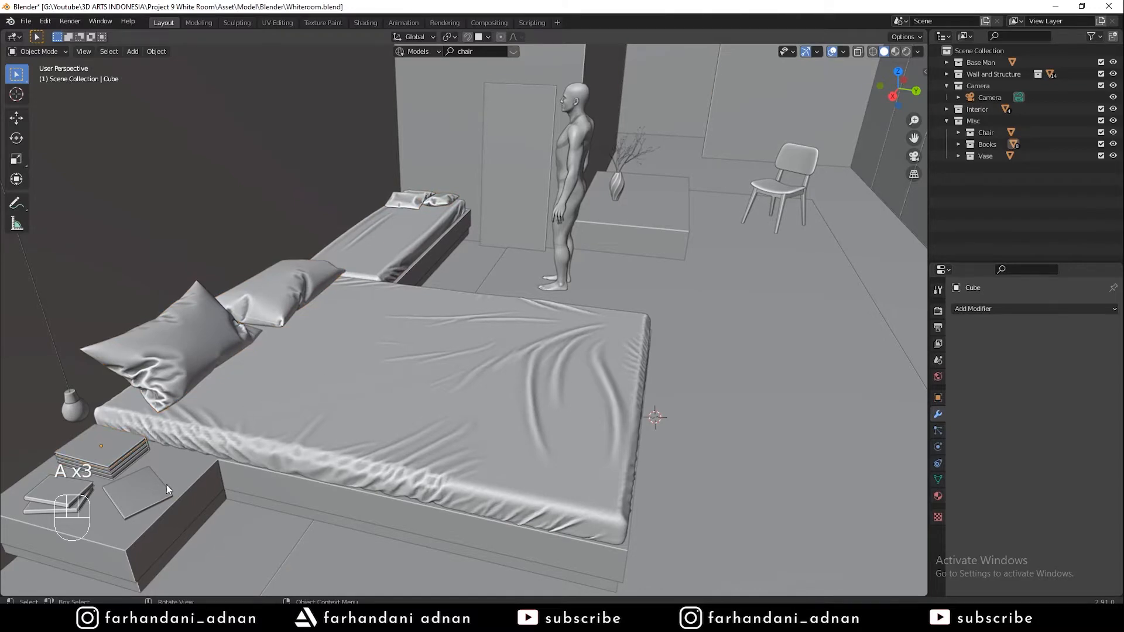
Save the file and examine the magazine on the bedside table, leaving nothing selected
middle_click_drag(455, 344, 560, 269)
key("ctrl+s")
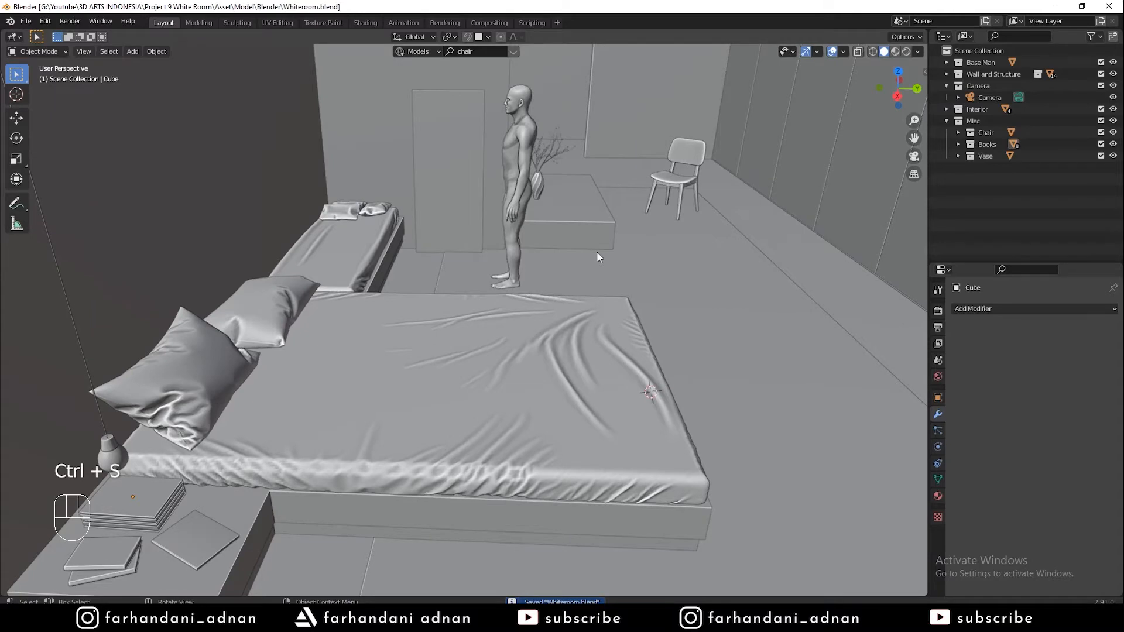
middle_click_drag(483, 298, 498, 246, "shift")
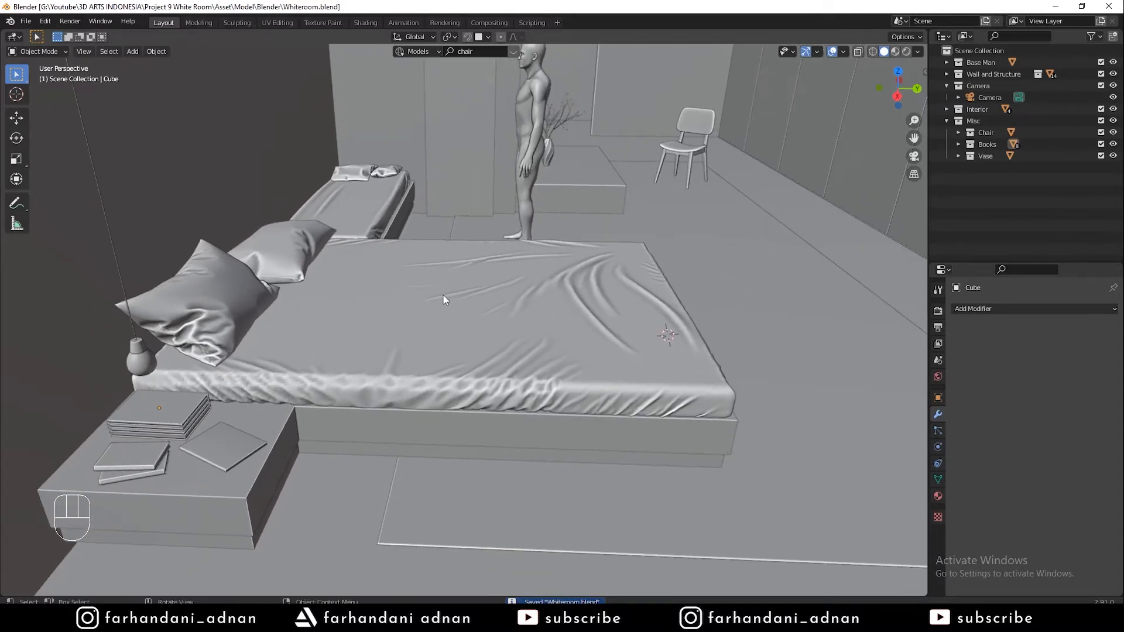
left_click(244, 431)
key("a")
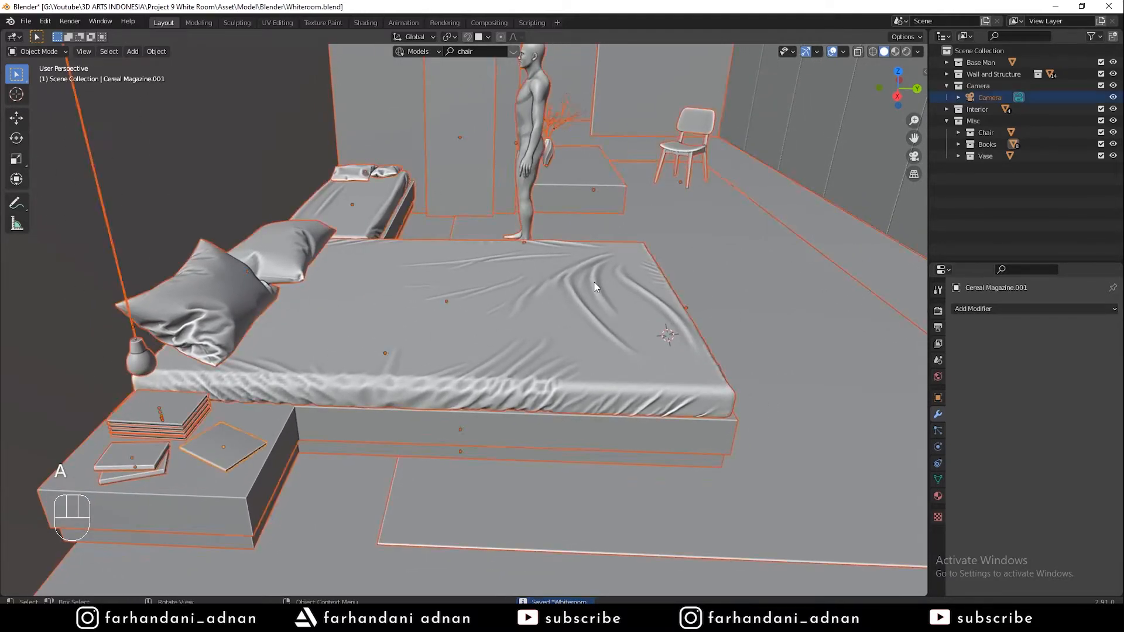
key("a")
key("a")
middle_click_drag(659, 278, 702, 232, "shift")
Delete the Base Man collection together with its human figure and save the file
left_click(947, 120)
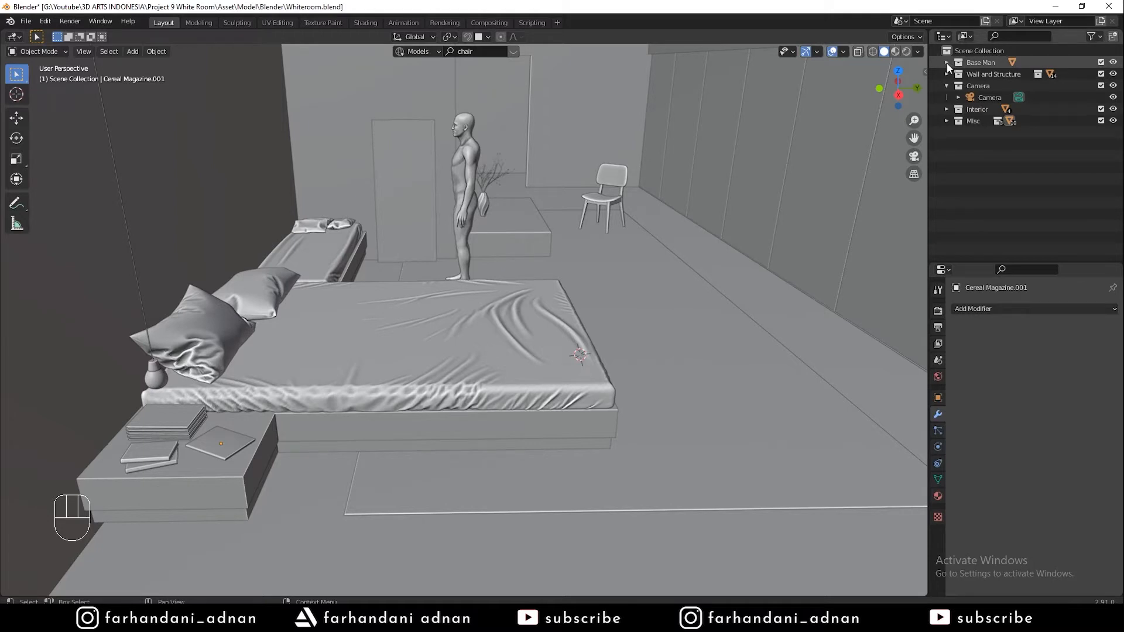
left_click(974, 61)
right_click(989, 61)
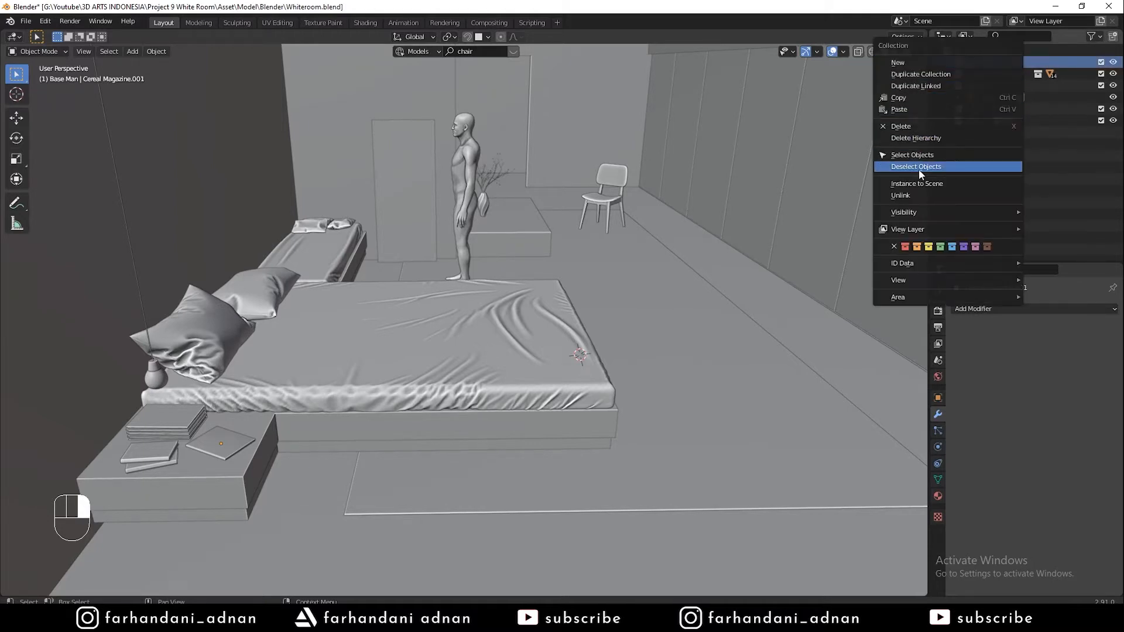
left_click(923, 139)
key("ctrl+s")
middle_click_drag(589, 219, 578, 206)
key("ctrl+s")
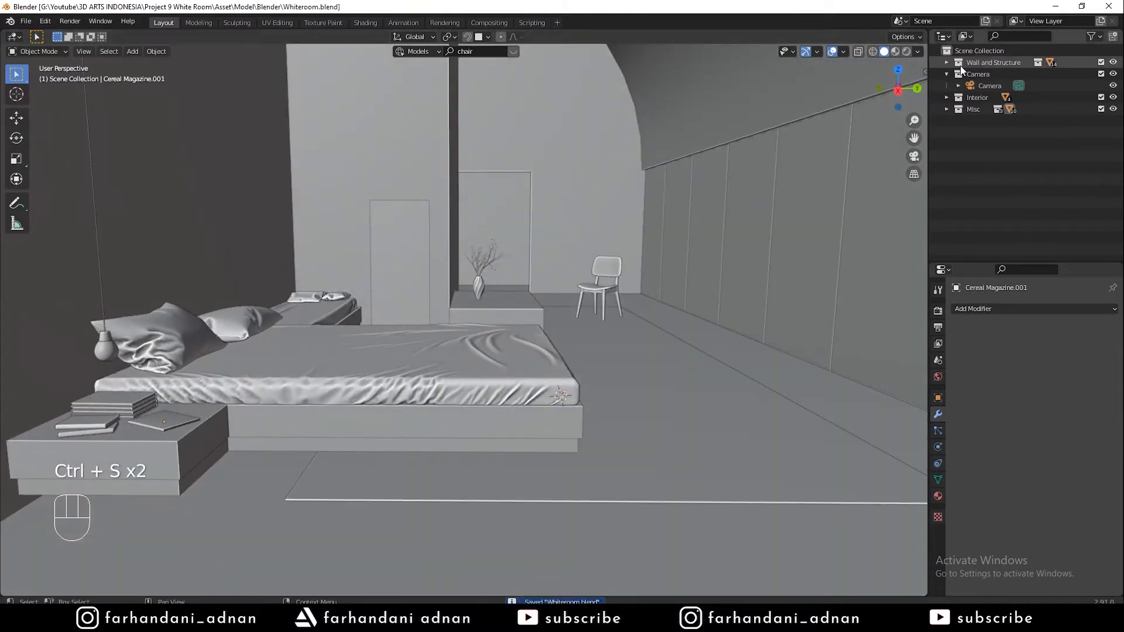
Examine the Wall and Structure collection, selecting its Cylinder object and its Kasur sub-collection
left_click(943, 62)
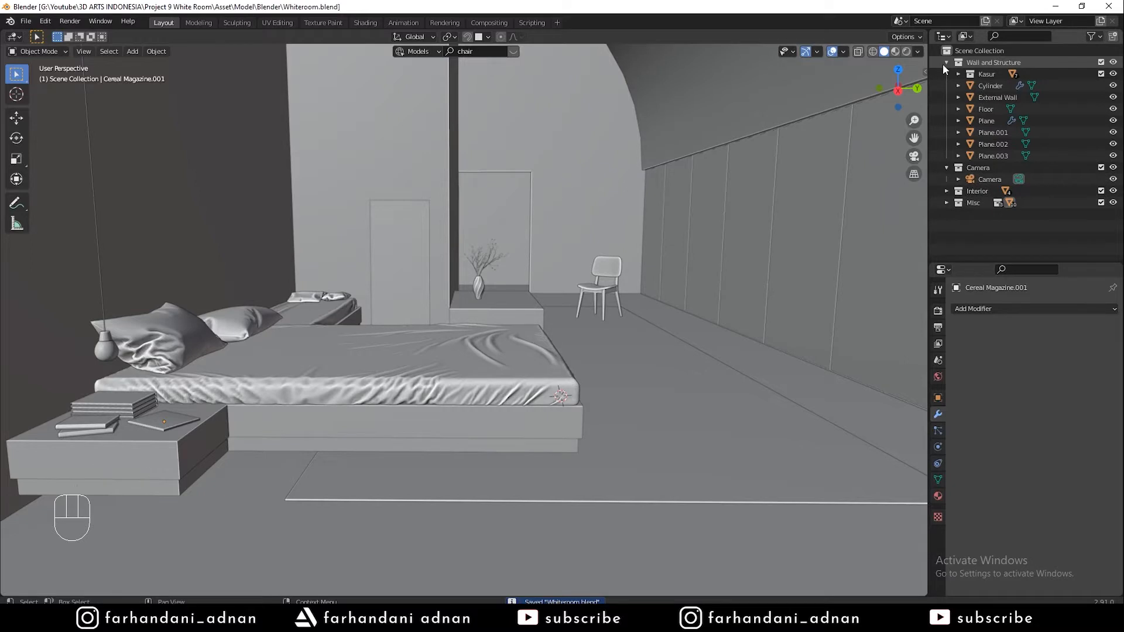
left_click(1006, 86)
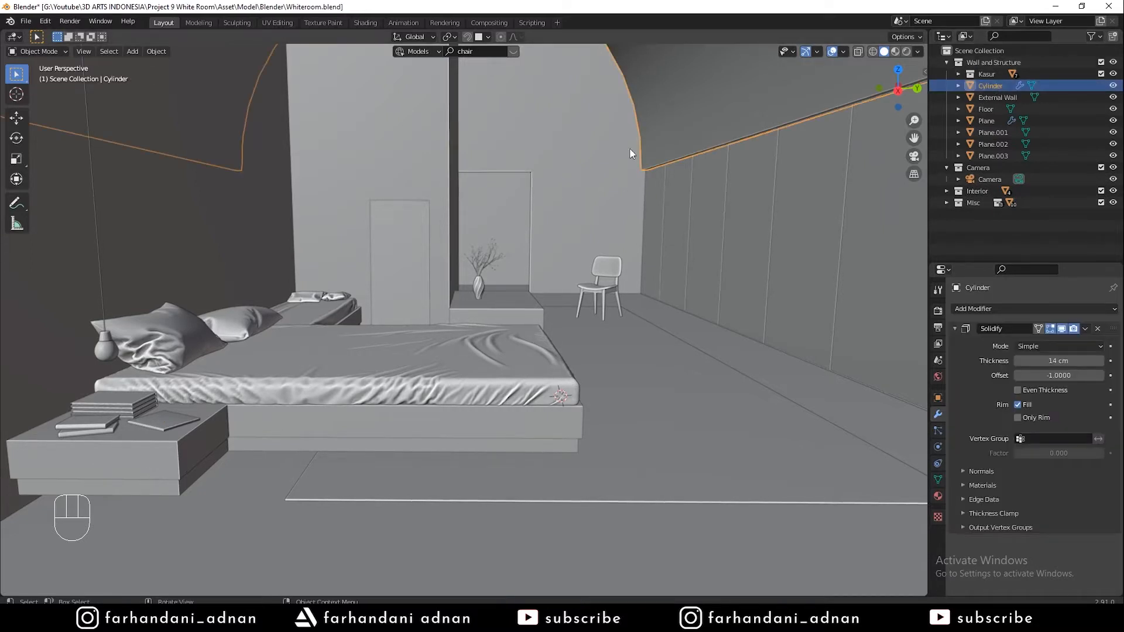
left_click(957, 74)
left_click(958, 74)
left_click(955, 73)
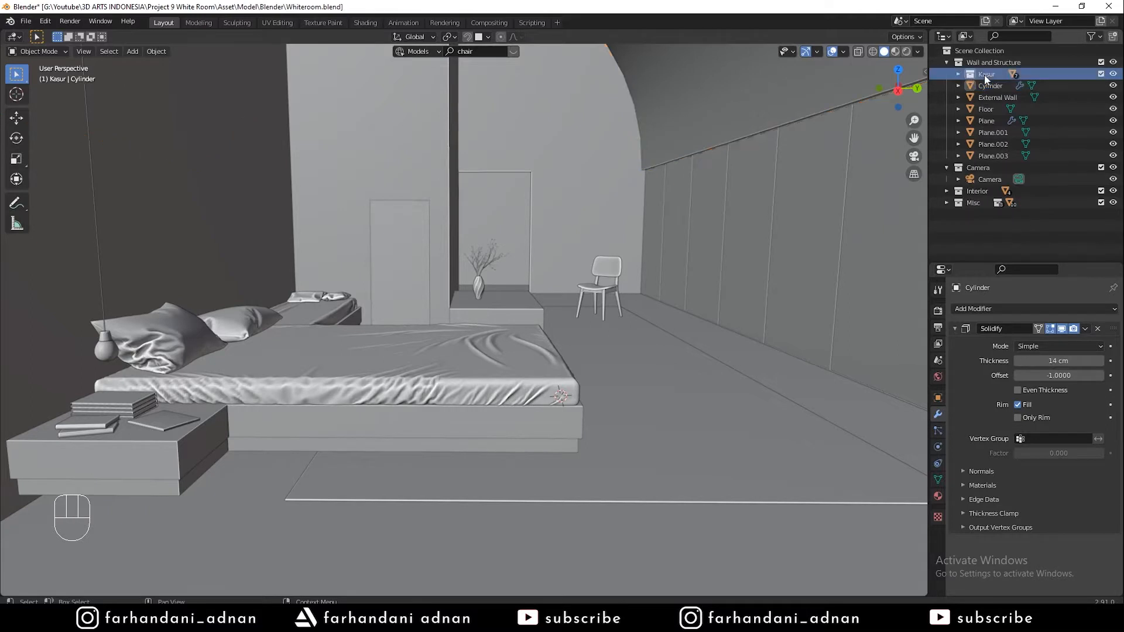
left_click(947, 62)
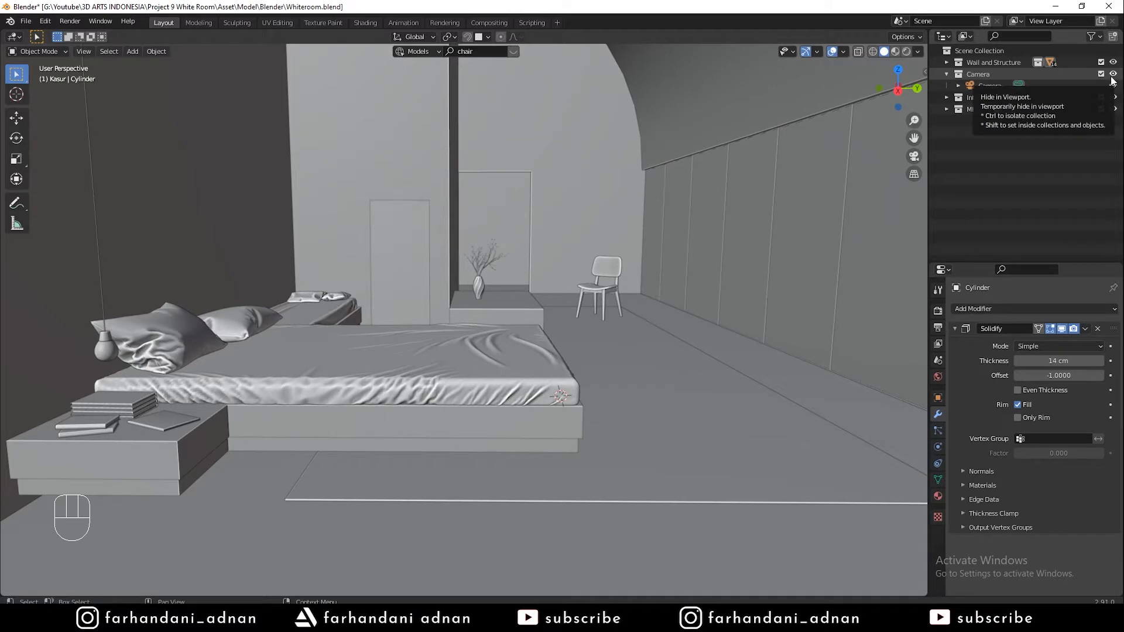
Move the Camera collection below Misc in the scene hierarchy, clear the selection and save the file
left_click(946, 73)
right_click(971, 72)
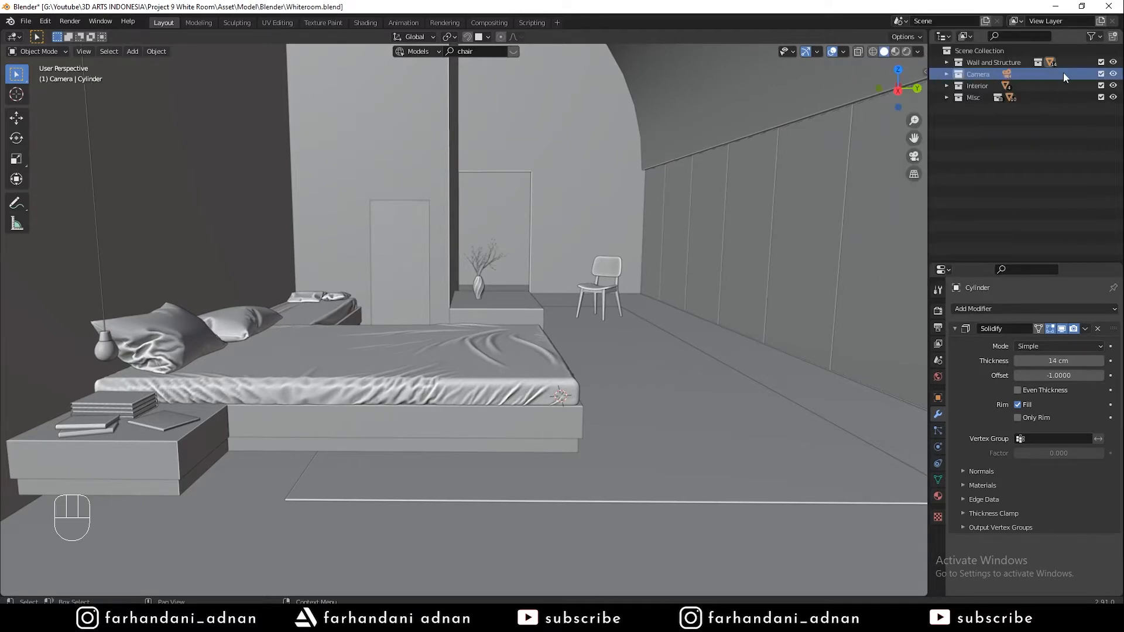
right_click_drag(985, 74, 918, 148)
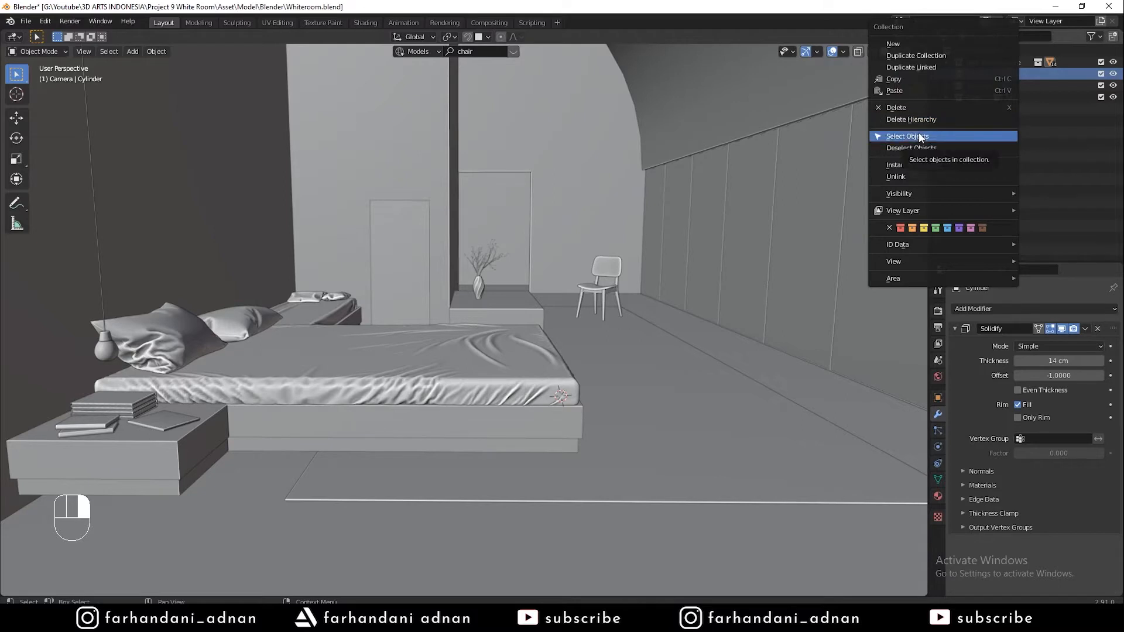
left_click(918, 136)
left_click_drag(973, 75, 976, 103)
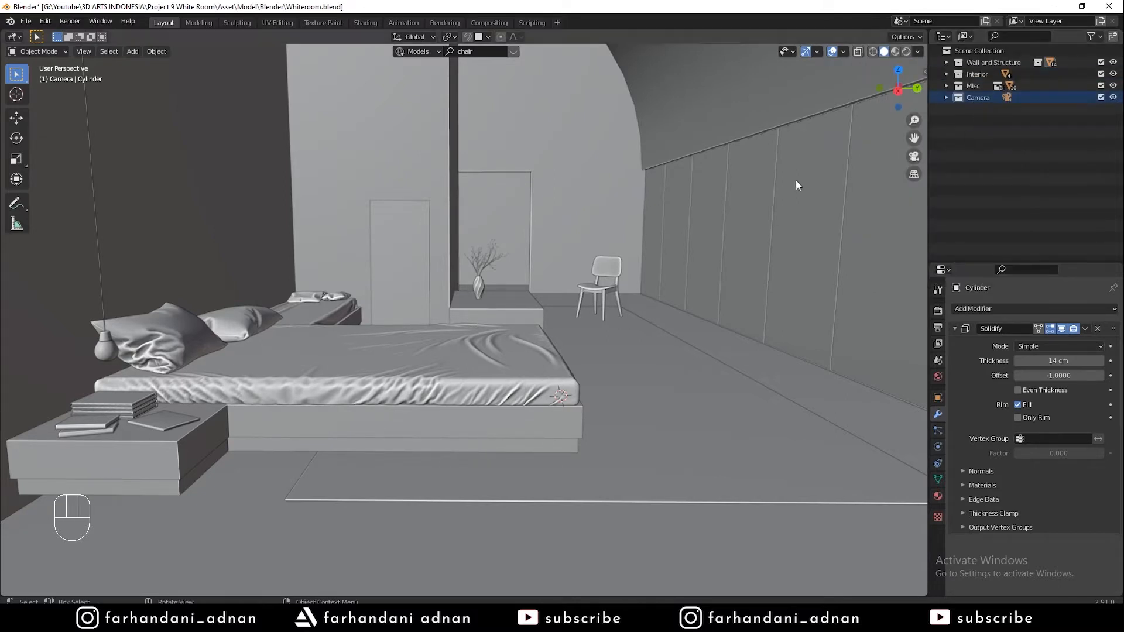
key("a")
key("a")
key("a")
key("ctrl+s")
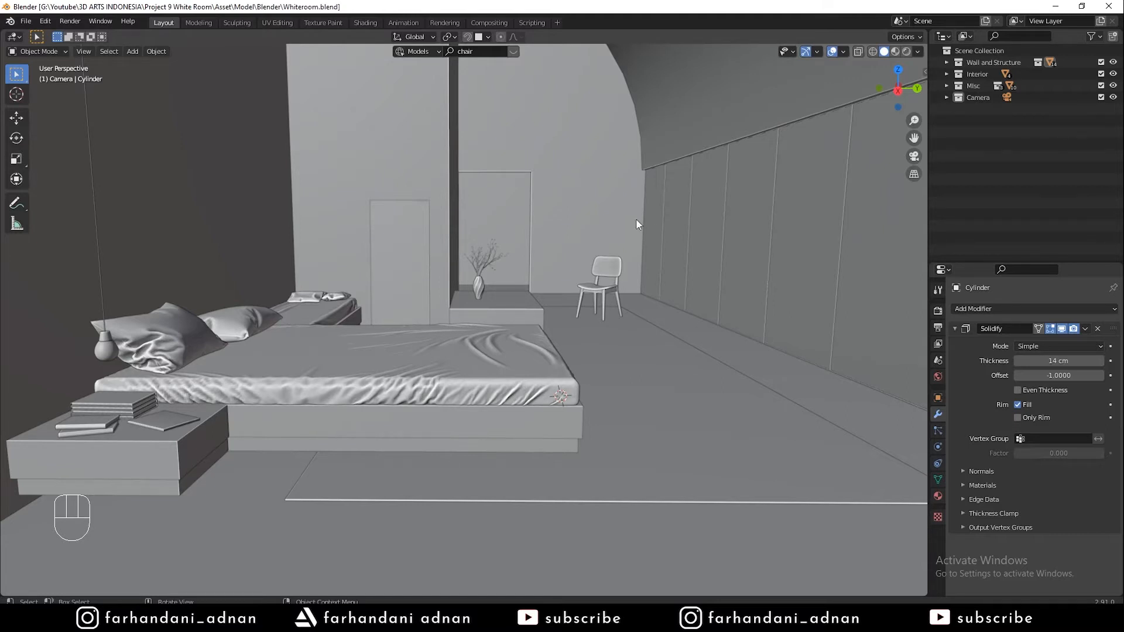
key("ctrl+s")
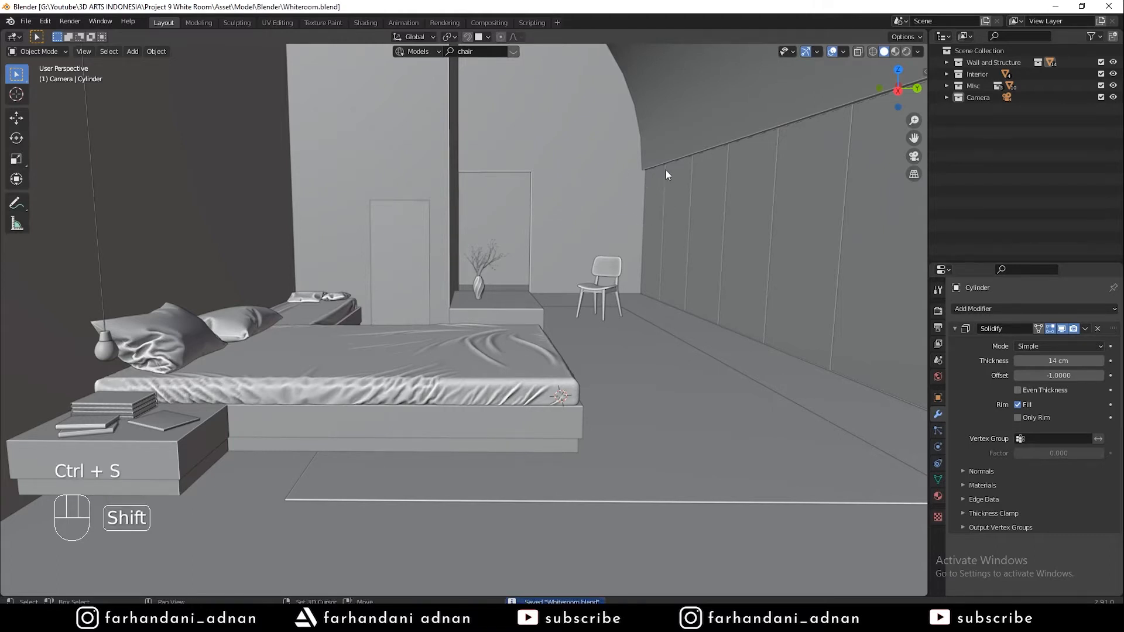
Turn on the Face Orientation overlay to check the room's outer walls and vaulted ceiling, leaving nothing selected
middle_click_drag(661, 186, 652, 206, "shift")
scroll(679, 201, "down", 1)
scroll(630, 176, "down", 6)
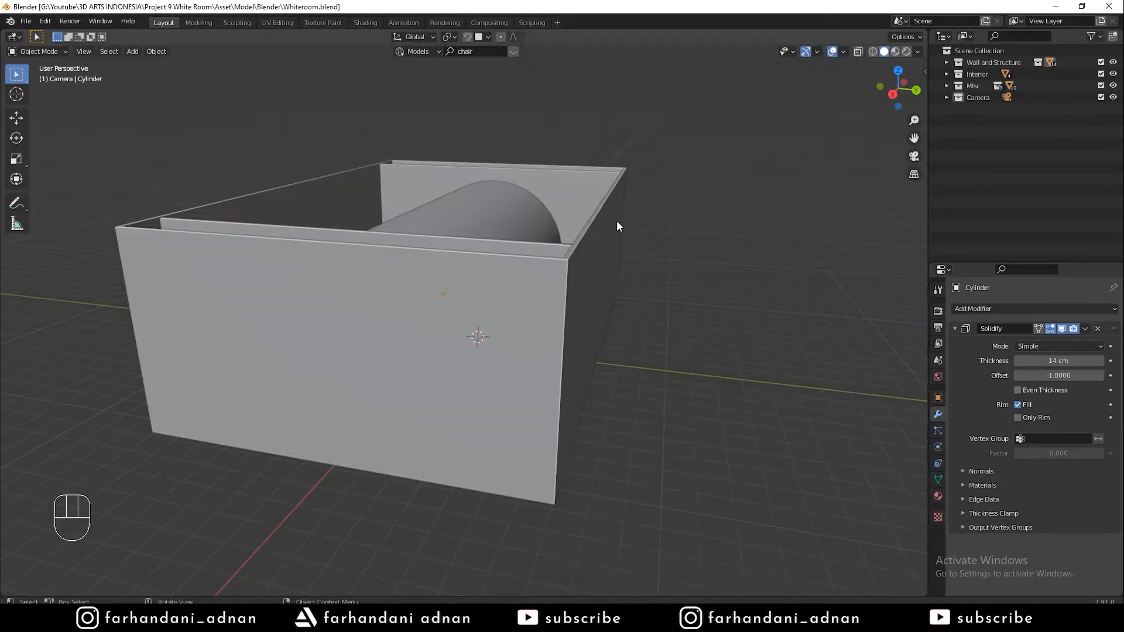
mouse_move(617, 223)
middle_mouse_down()
mouse_move(549, 271)
mouse_move(647, 193)
mouse_move(616, 221)
middle_mouse_up()
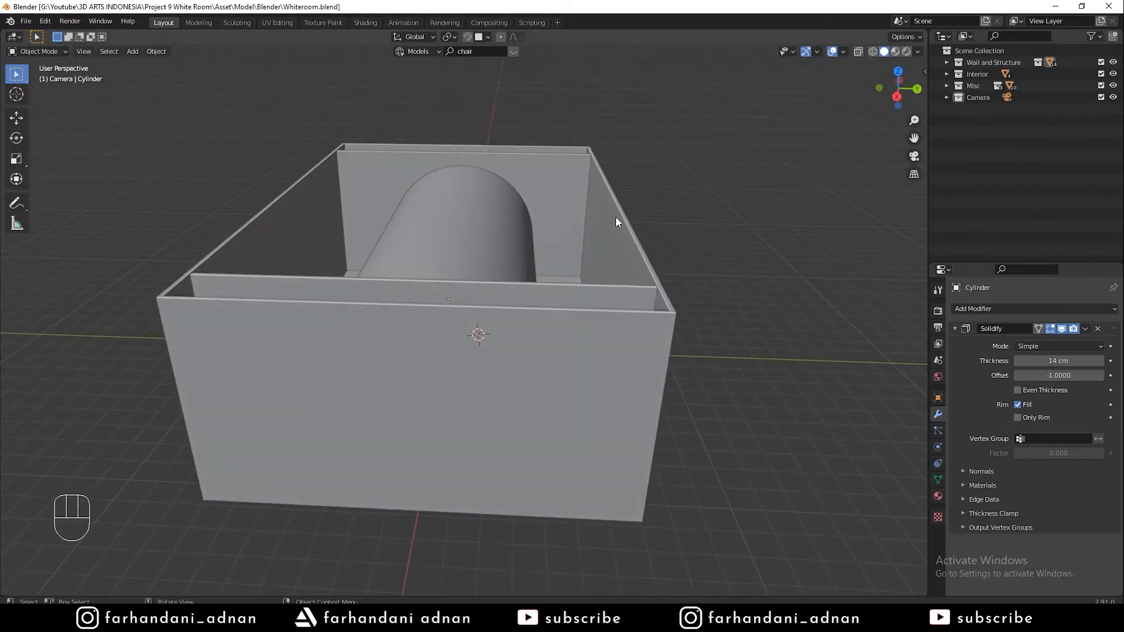
middle_click_drag(592, 206, 601, 207)
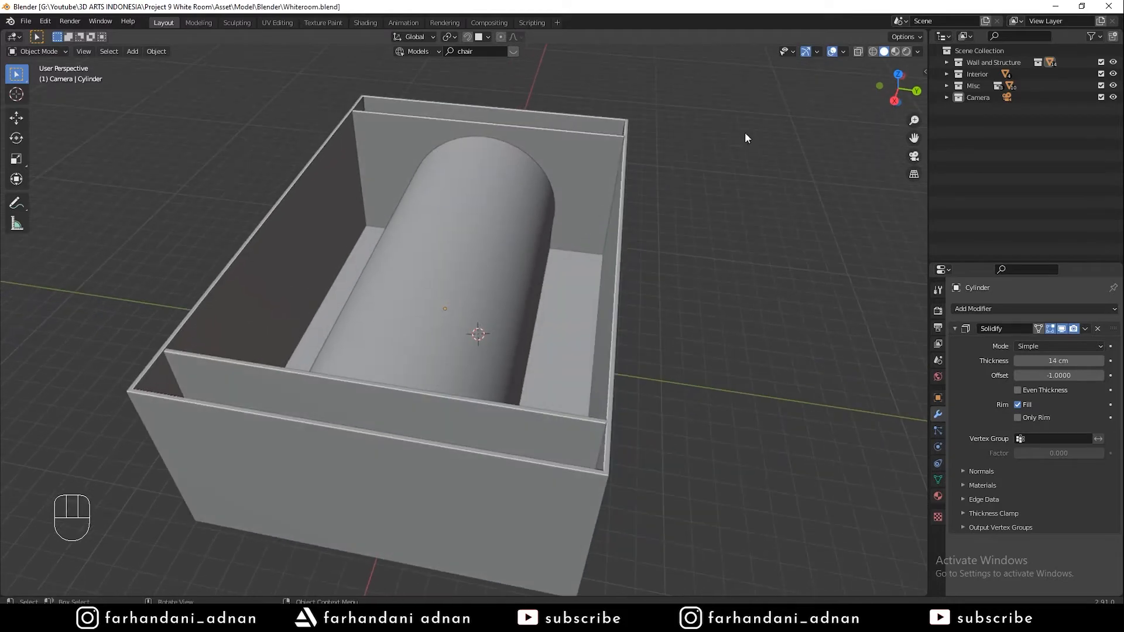
left_click(843, 52)
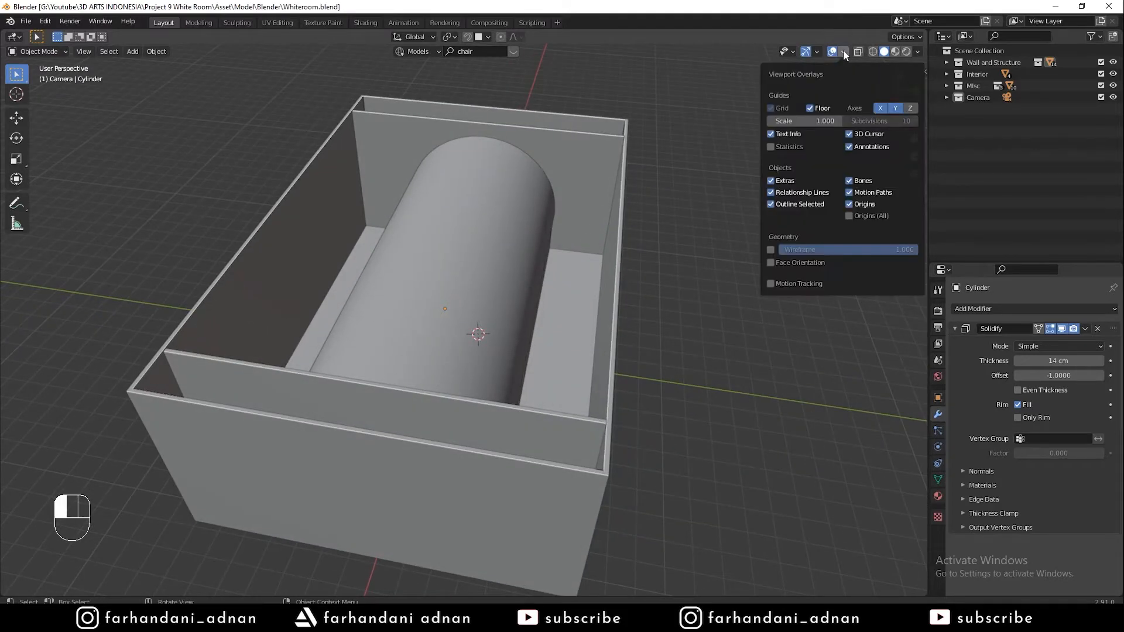
left_click(778, 262)
middle_click_drag(422, 255, 511, 286)
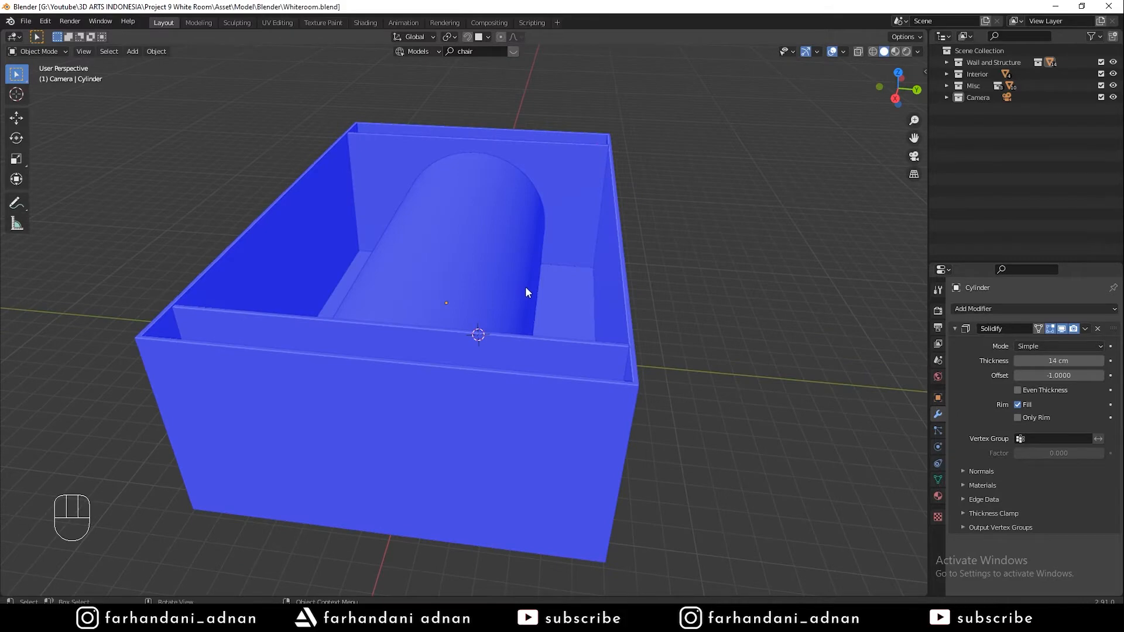
middle_click_drag(511, 275, 528, 286)
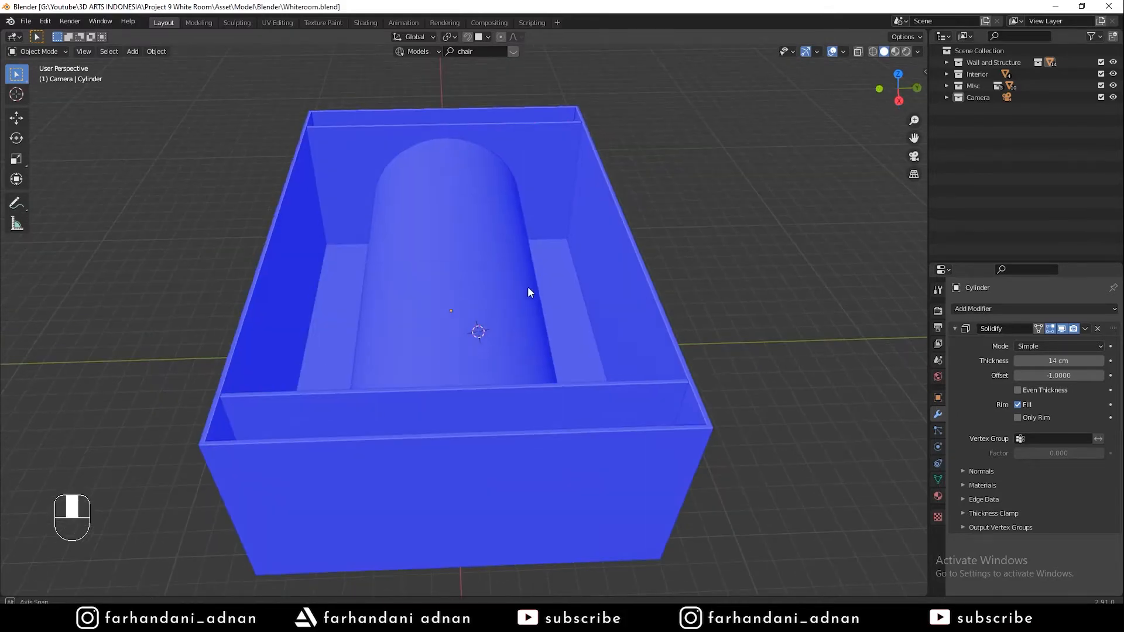
left_click(722, 424)
key("a")
key("a")
key("a")
Flip the normals of all faces of the vaulted ceiling while keeping its Solidify modifier, and return to Object Mode
left_click(544, 302)
key("Tab")
key("a")
key("alt+n")
left_click(591, 288)
key("Tab")
left_click(498, 295)
left_click(472, 295)
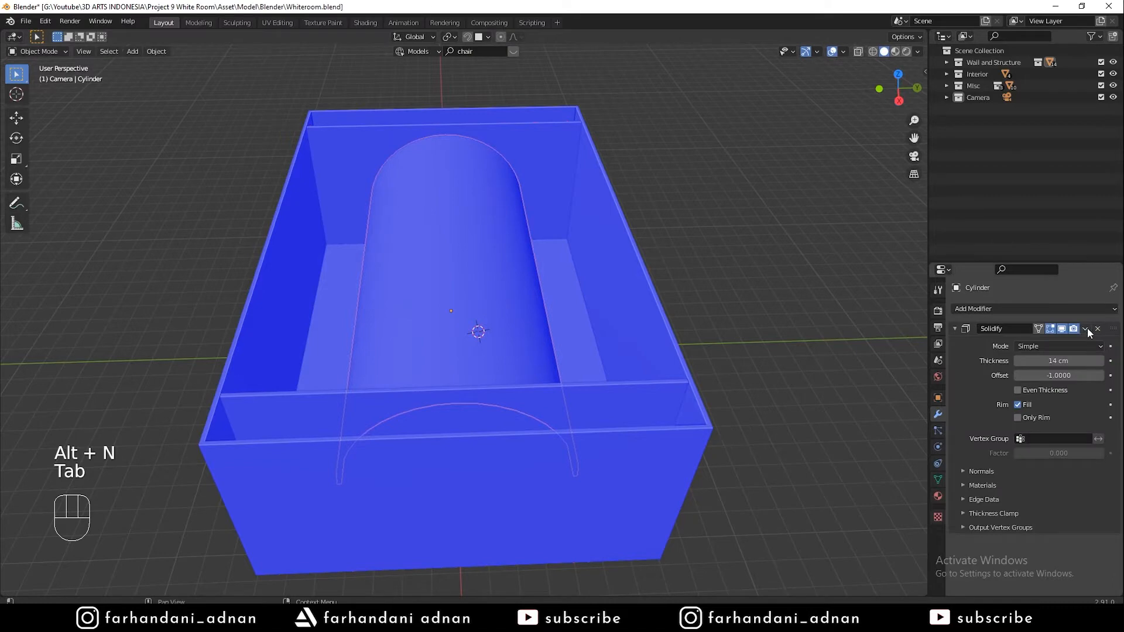
Apply the vaulted ceiling's Solidify modifier and flip the normals of all its faces
left_click(1086, 329)
left_click(1030, 342)
key("Tab")
key("a")
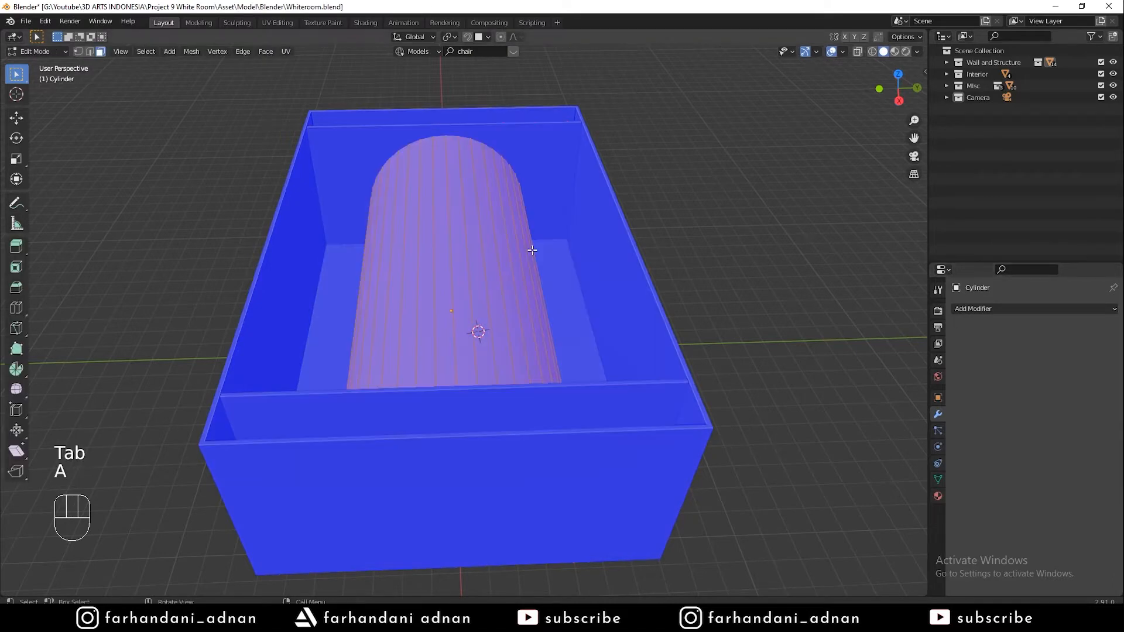
key("alt+n")
left_click(532, 248)
key("Tab")
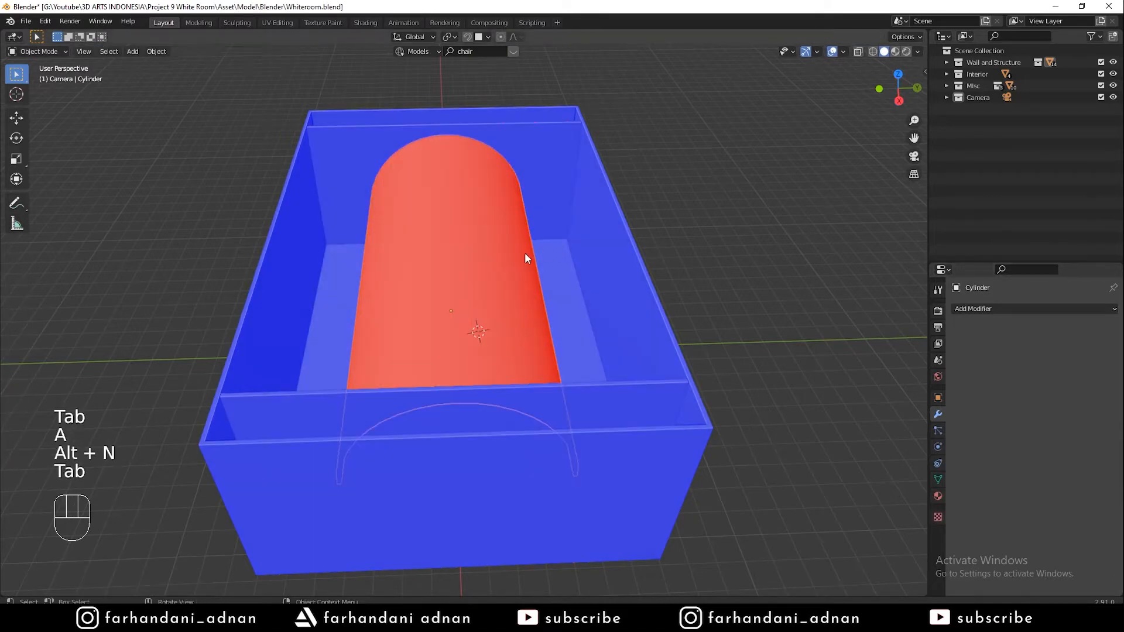
Select the vaulted ceiling and toggle it between Object Mode and Edit Mode, ending in Edit Mode
middle_click_drag(524, 252, 574, 274)
middle_click_drag(530, 234, 491, 249)
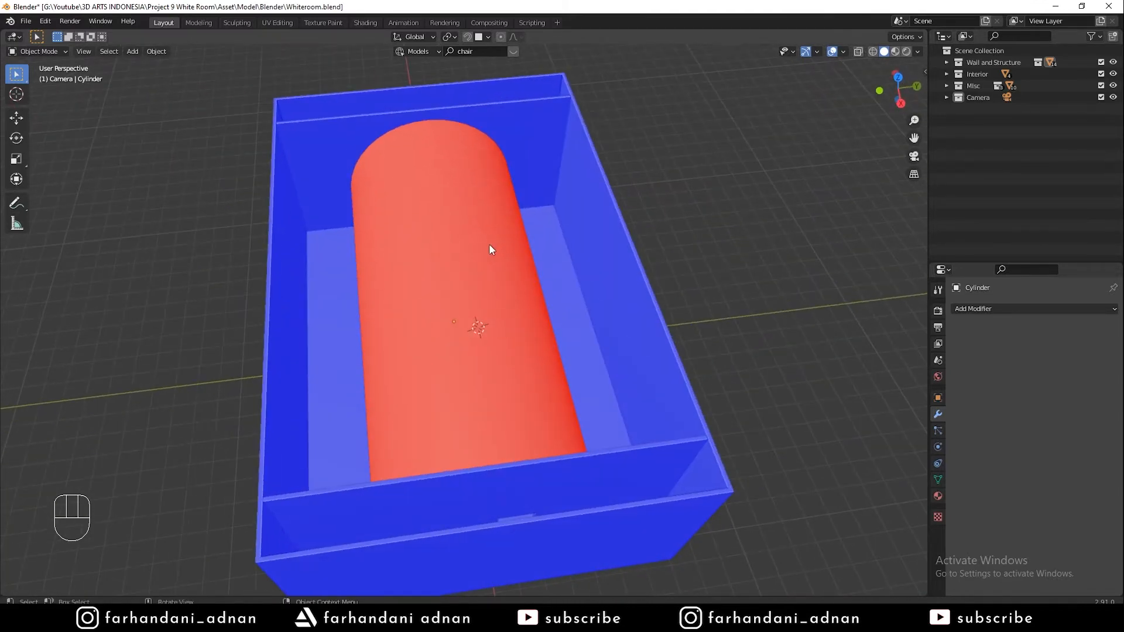
left_click(486, 242)
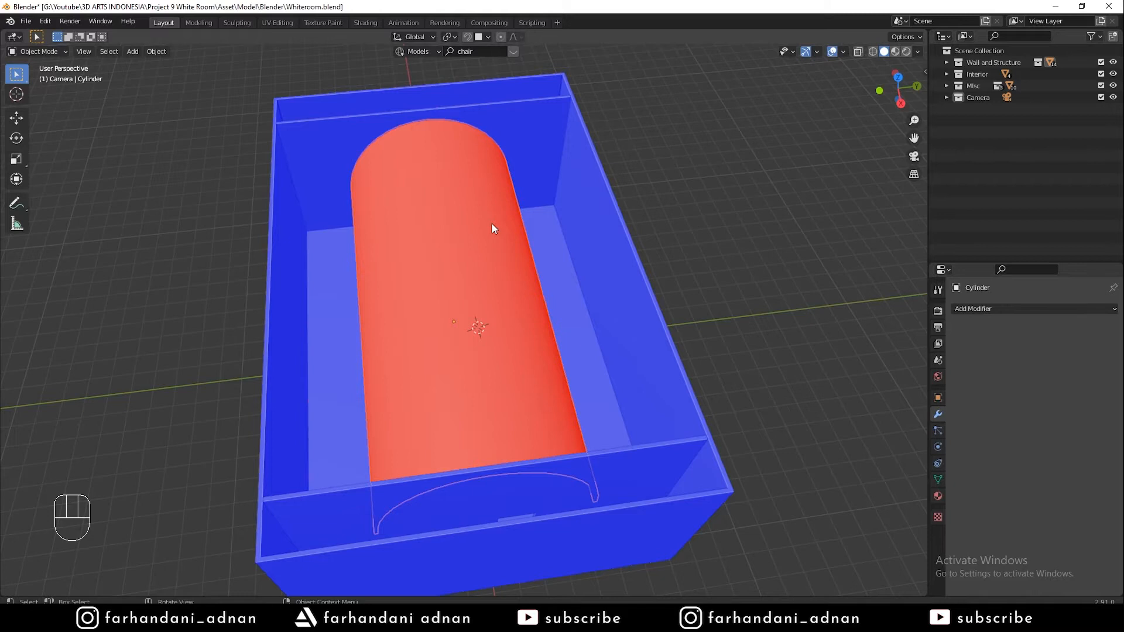
left_click(37, 51)
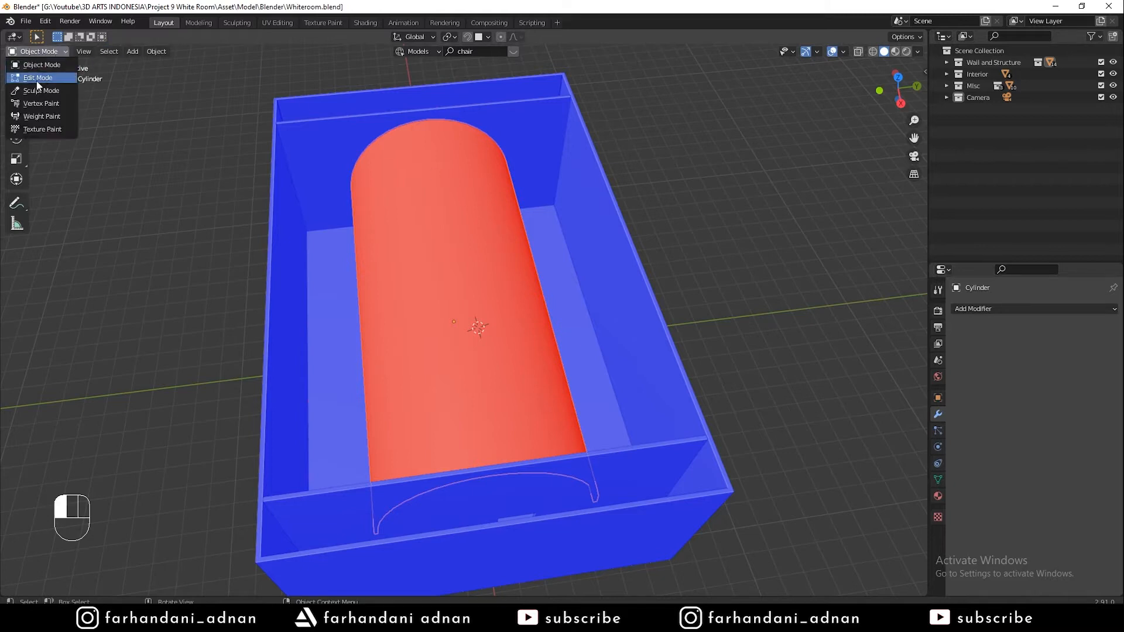
left_click(38, 78)
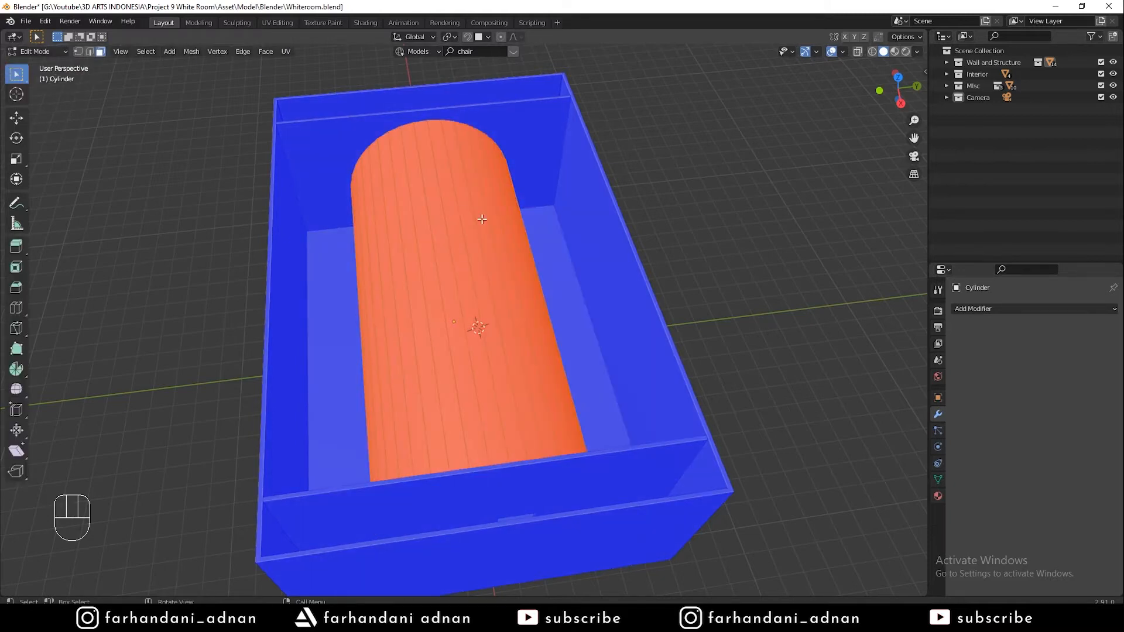
key("Tab")
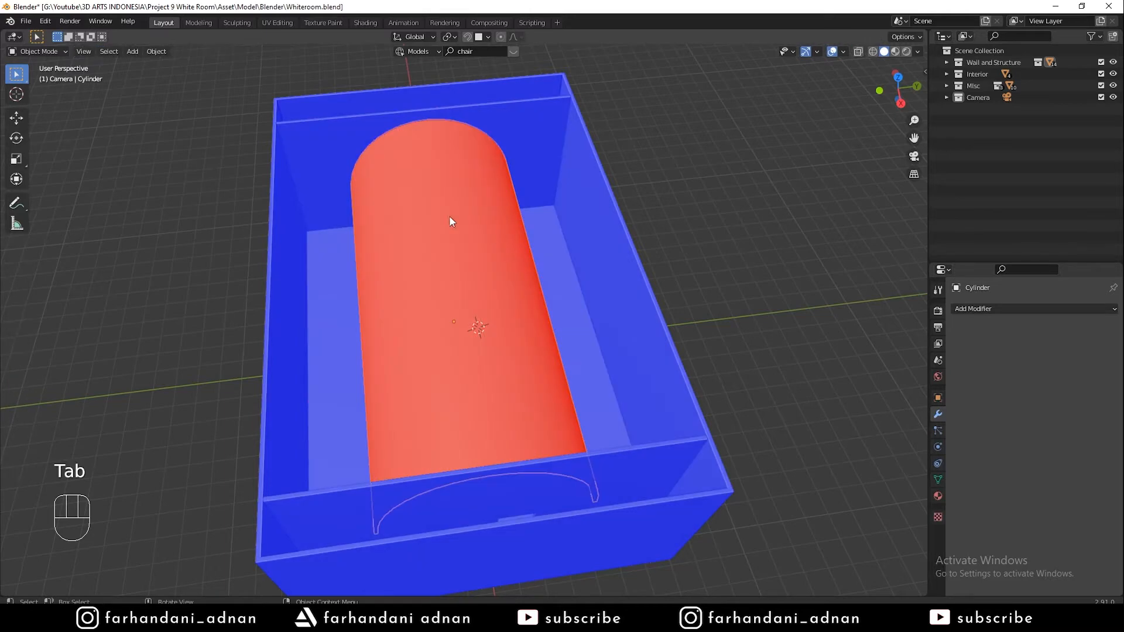
key("Tab")
key("Tab")
key("Tab")
key("Tab")
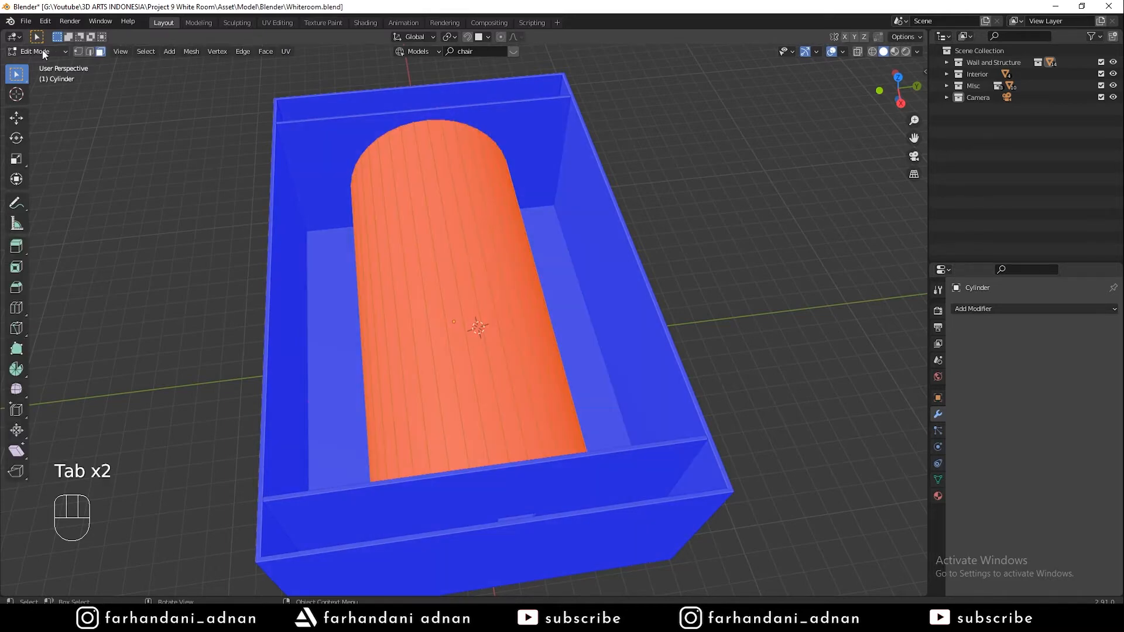
key("Tab")
key("Tab")
key("Tab")
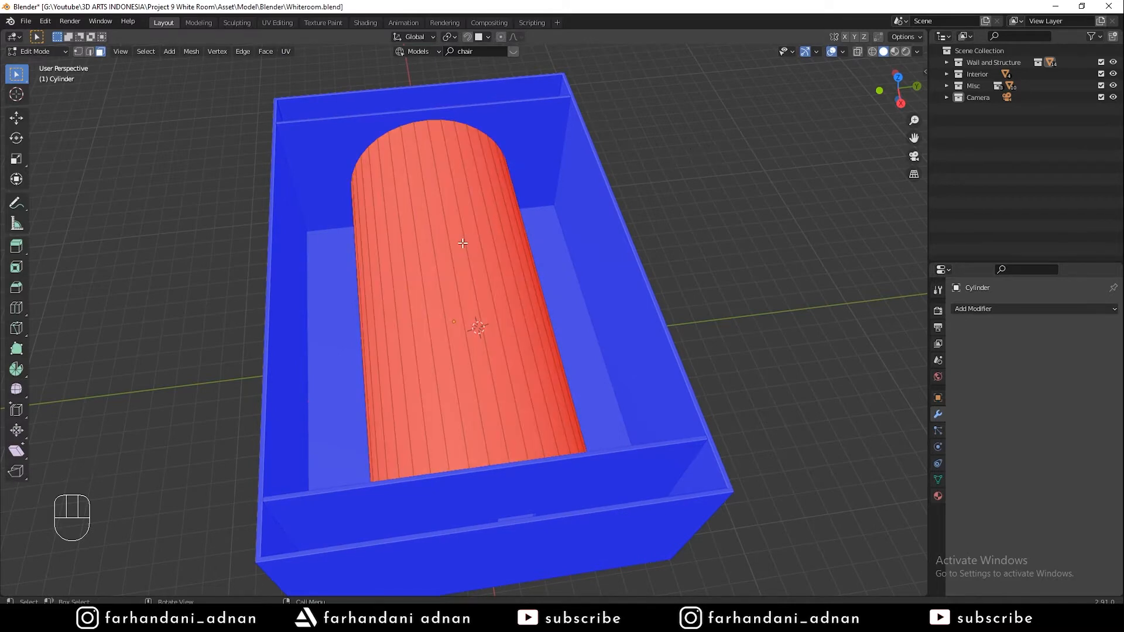
Flip the normals of all the vaulted ceiling's faces once more and return to Object Mode
key("a")
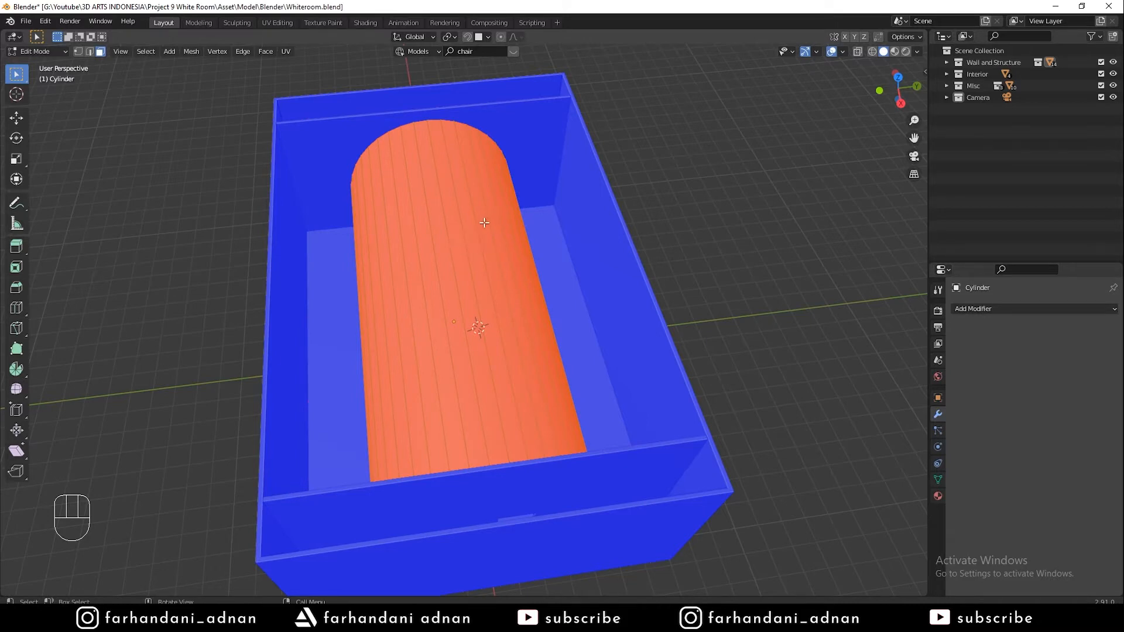
key("Tab")
key("Tab")
key("a")
key("alt+n")
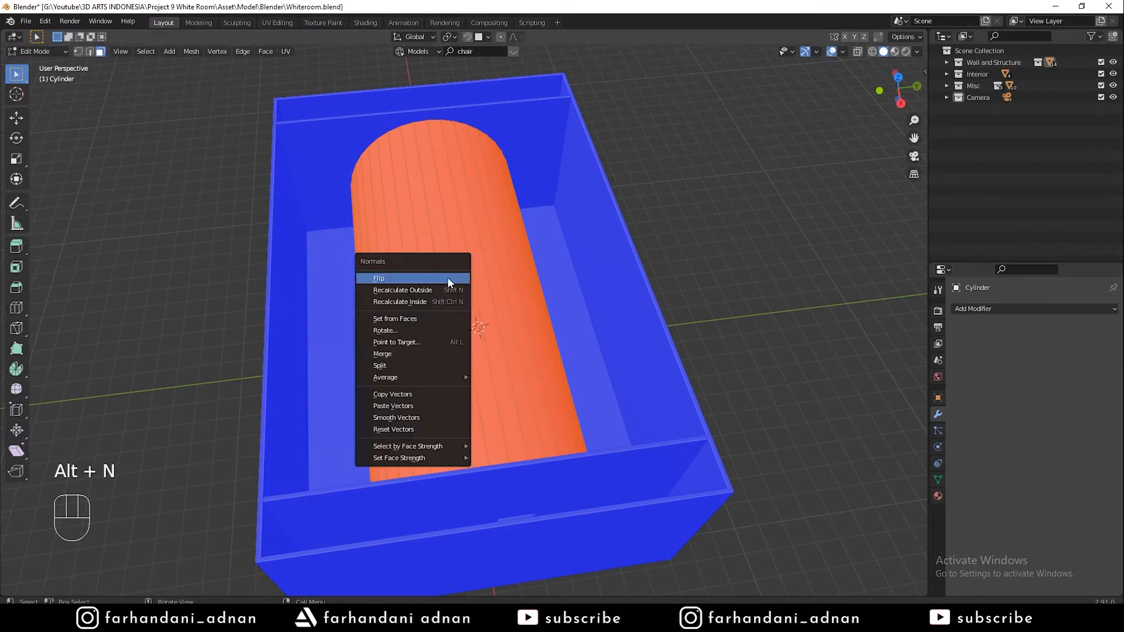
left_click(447, 278)
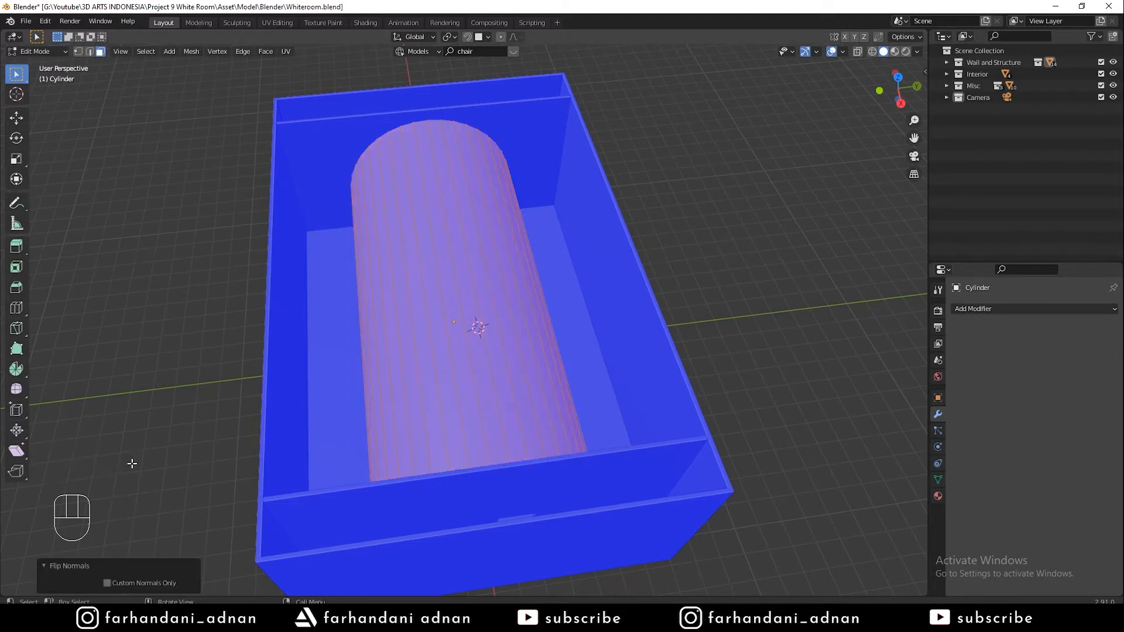
key("Tab")
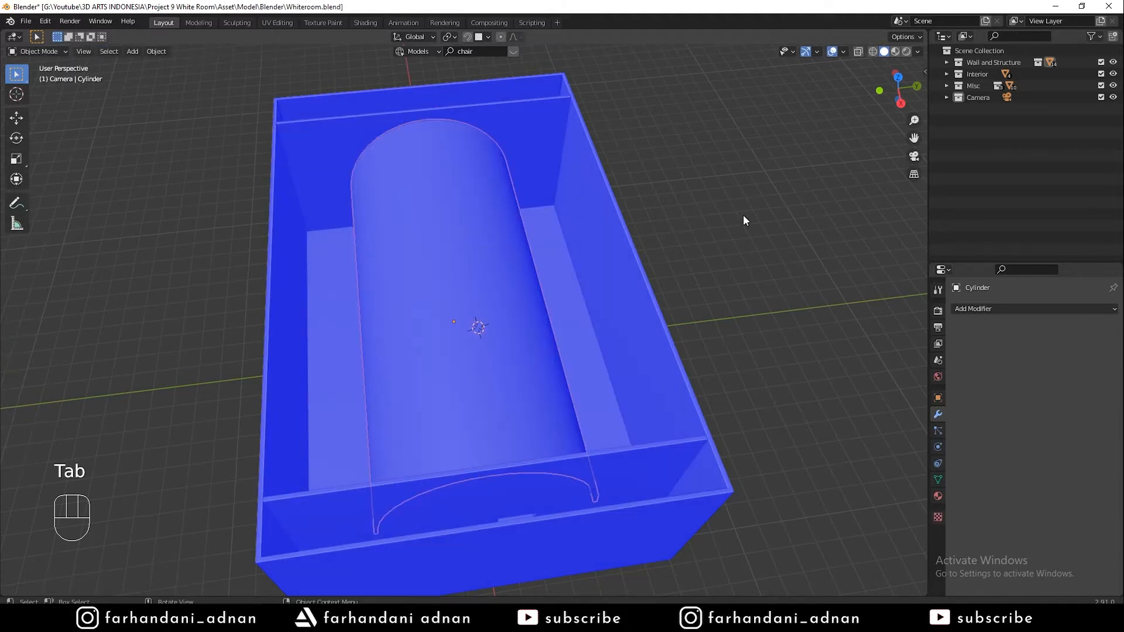
Examine the face orientation of the outer walls, the vaulted ceiling and the furnished interior, including through the camera
middle_click_drag(432, 256, 427, 208)
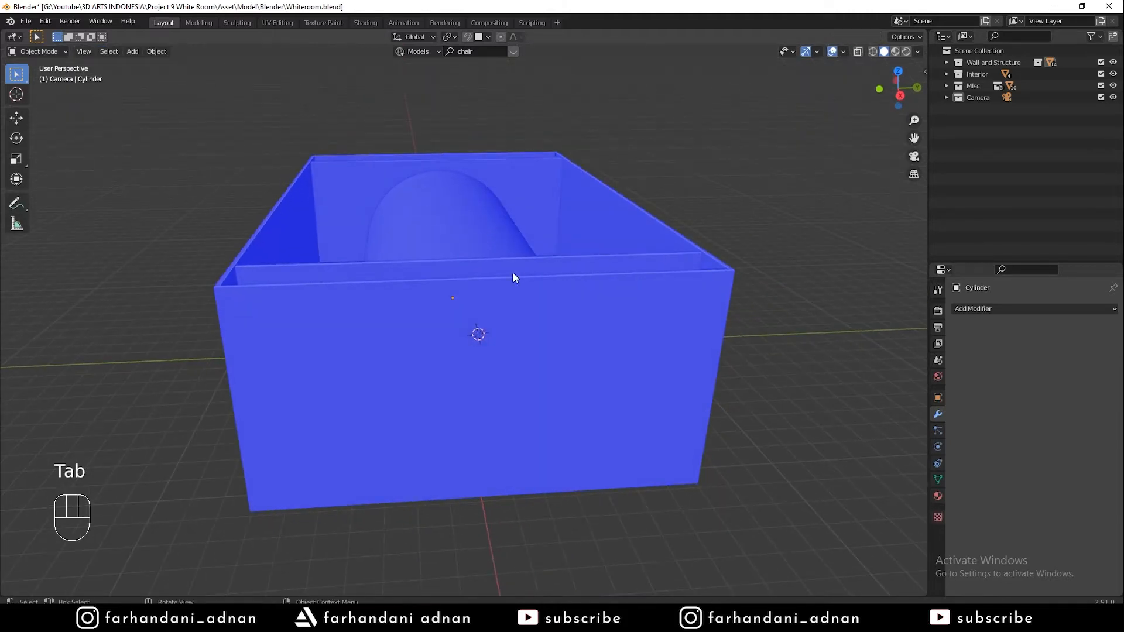
middle_click_drag(514, 271, 547, 243)
middle_click_drag(585, 299, 371, 281)
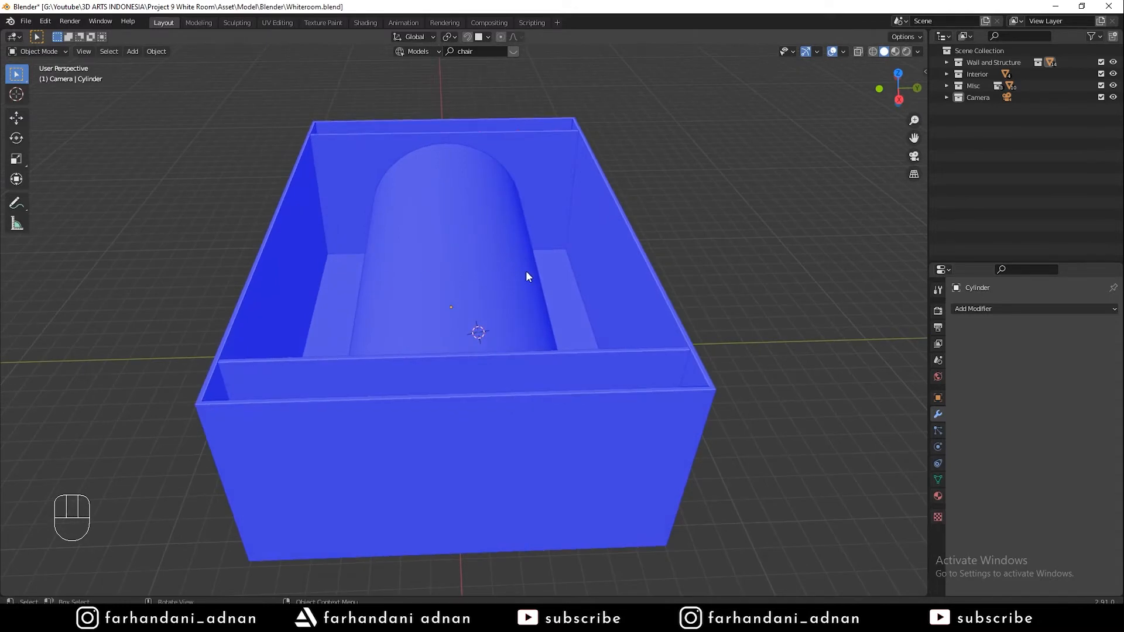
mouse_move(427, 262)
middle_mouse_down()
mouse_move(581, 294)
mouse_move(451, 246)
mouse_move(413, 261)
middle_mouse_up()
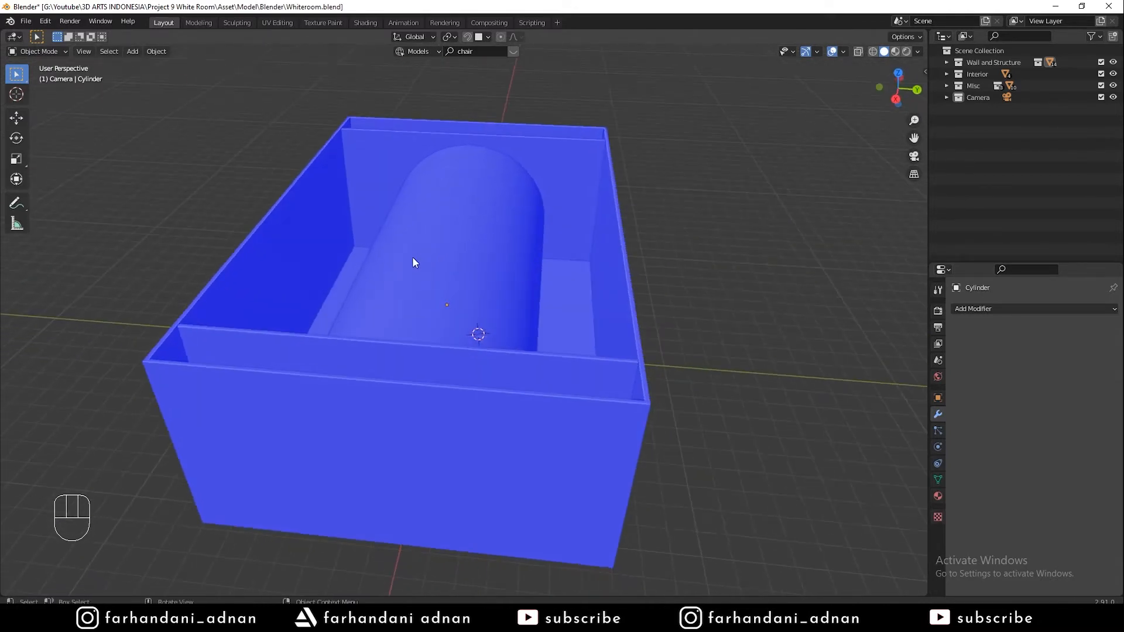
key("KP_0")
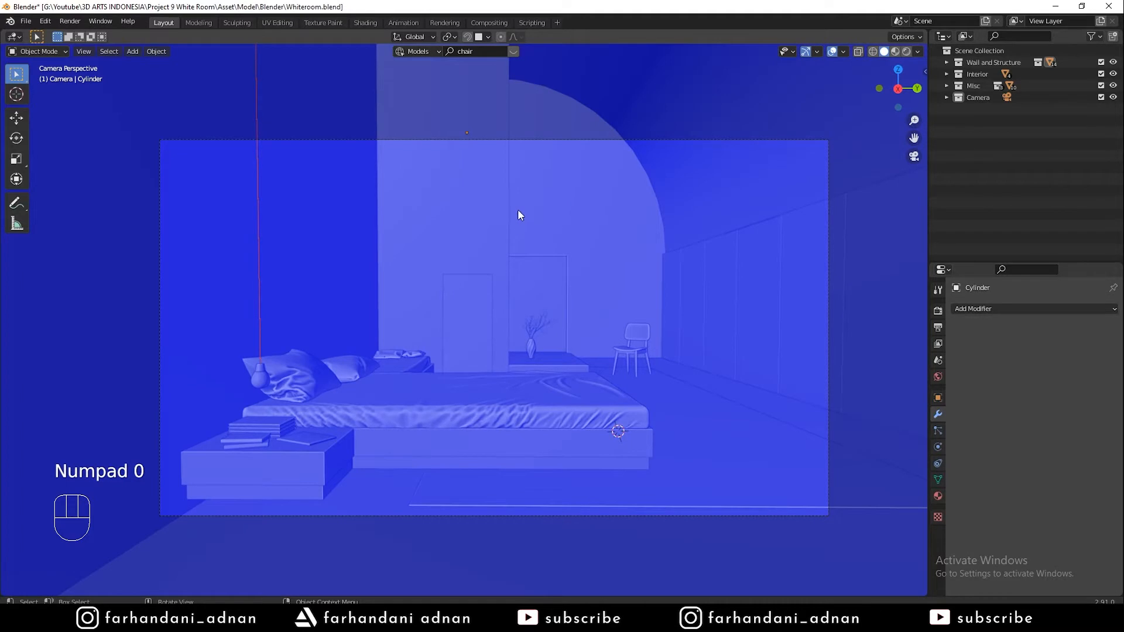
middle_click_drag(544, 209, 557, 212)
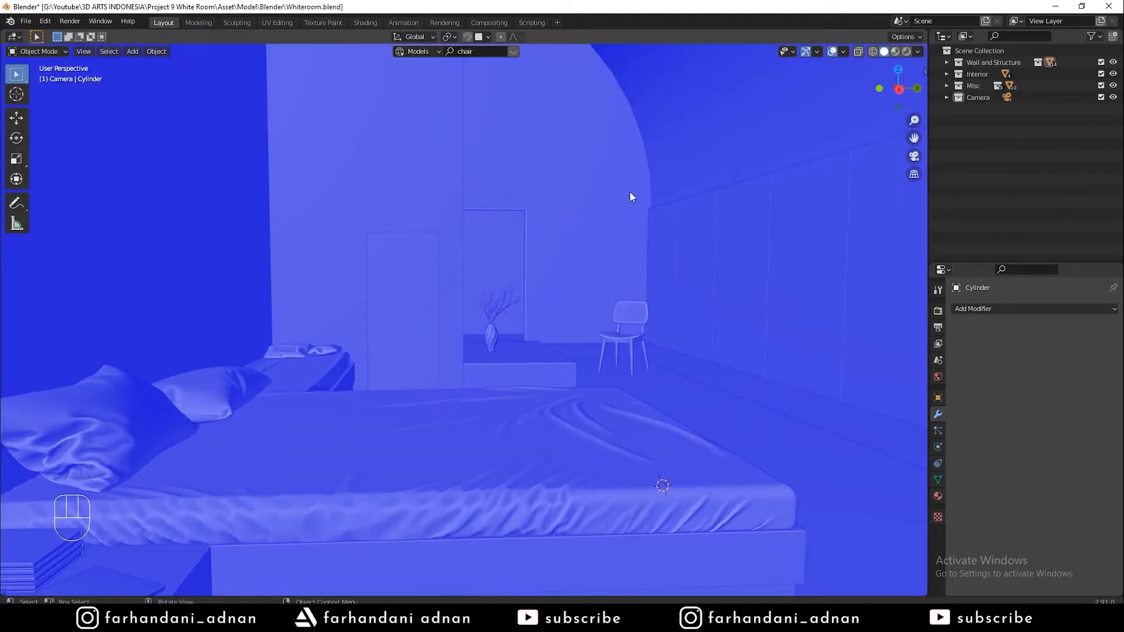
key("n")
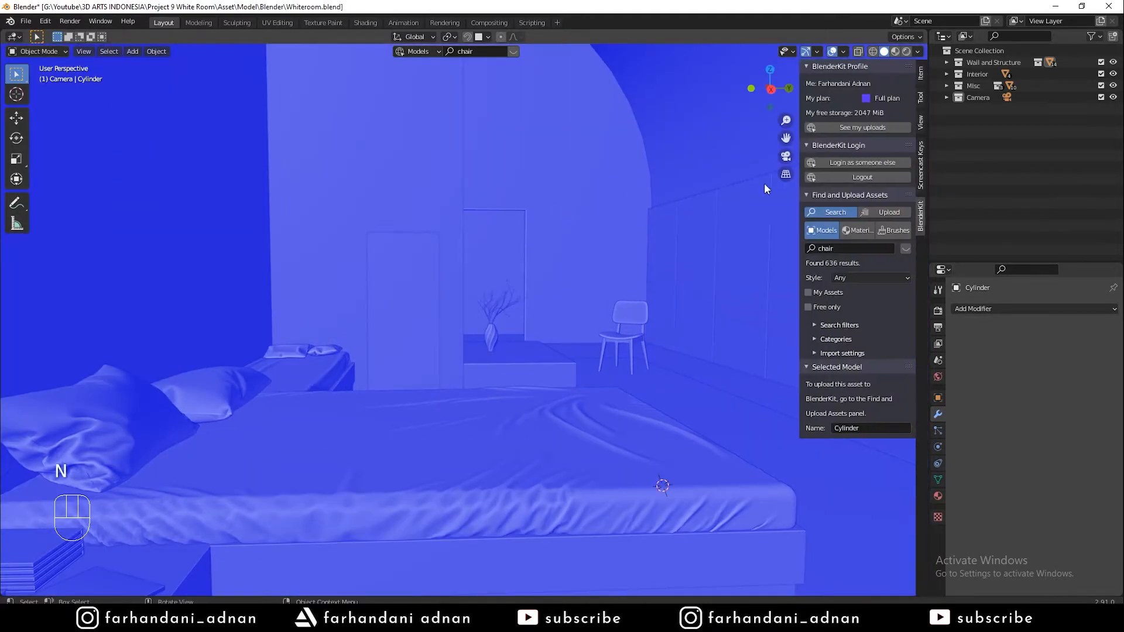
Set the viewport's focal length to 35 mm
left_click(919, 73)
left_click(920, 97)
left_click(920, 122)
left_click(882, 82)
type("35")
key("Return")
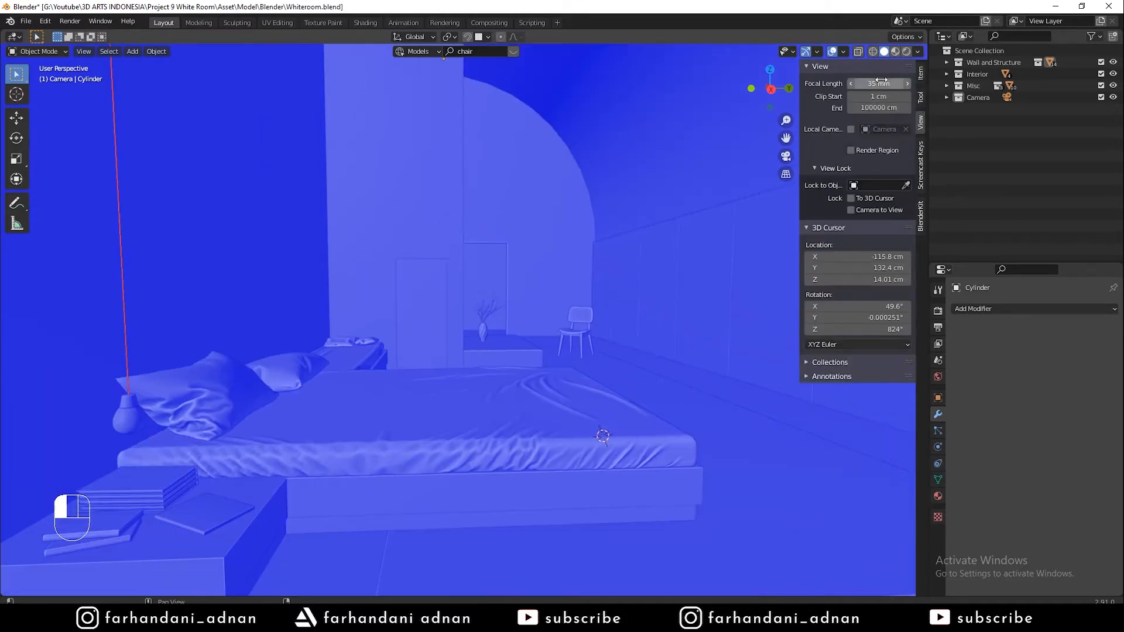
Select the pendant lamp beside the bed and enter Edit Mode with none of its faces selected
middle_click_drag(731, 129, 424, 274)
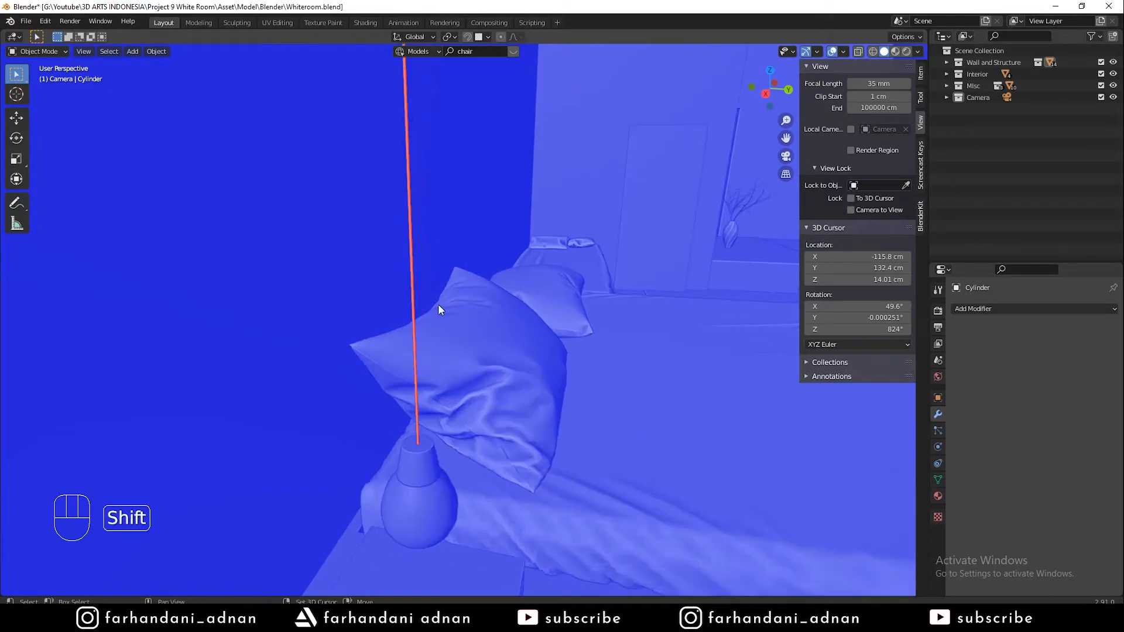
middle_click_drag(437, 309, 381, 269, "shift")
left_click(409, 430)
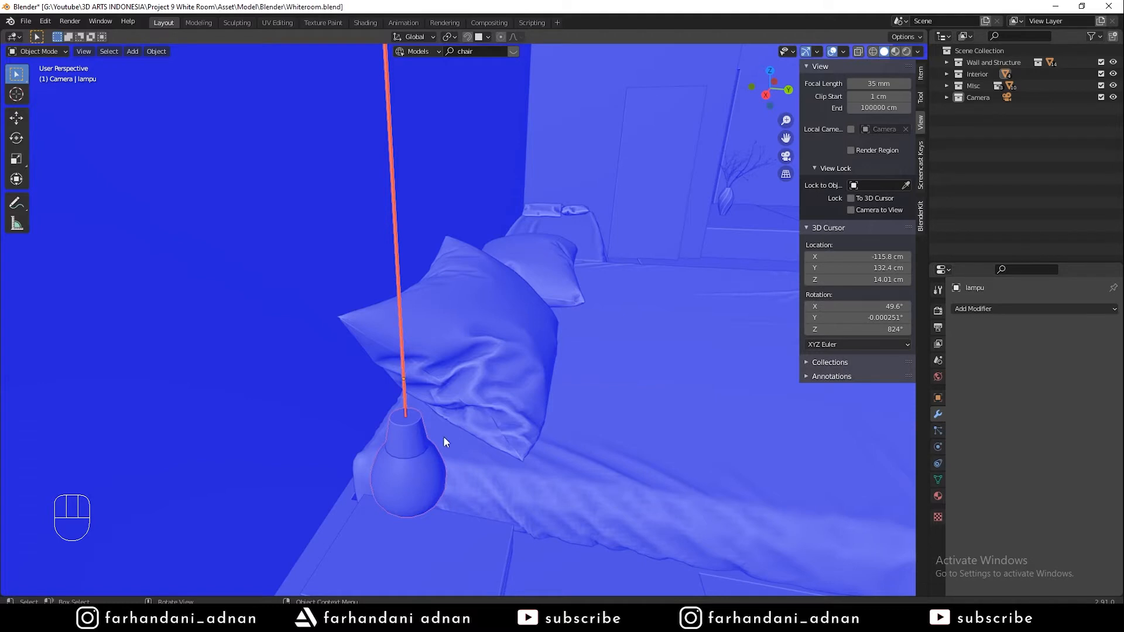
key("a")
key("a")
key("a")
key("Tab")
key("a")
key("a")
key("a")
mouse_move(424, 251)
middle_mouse_down()
mouse_move(426, 236)
mouse_move(423, 246)
middle_mouse_up()
scroll(415, 246, "up", 3)
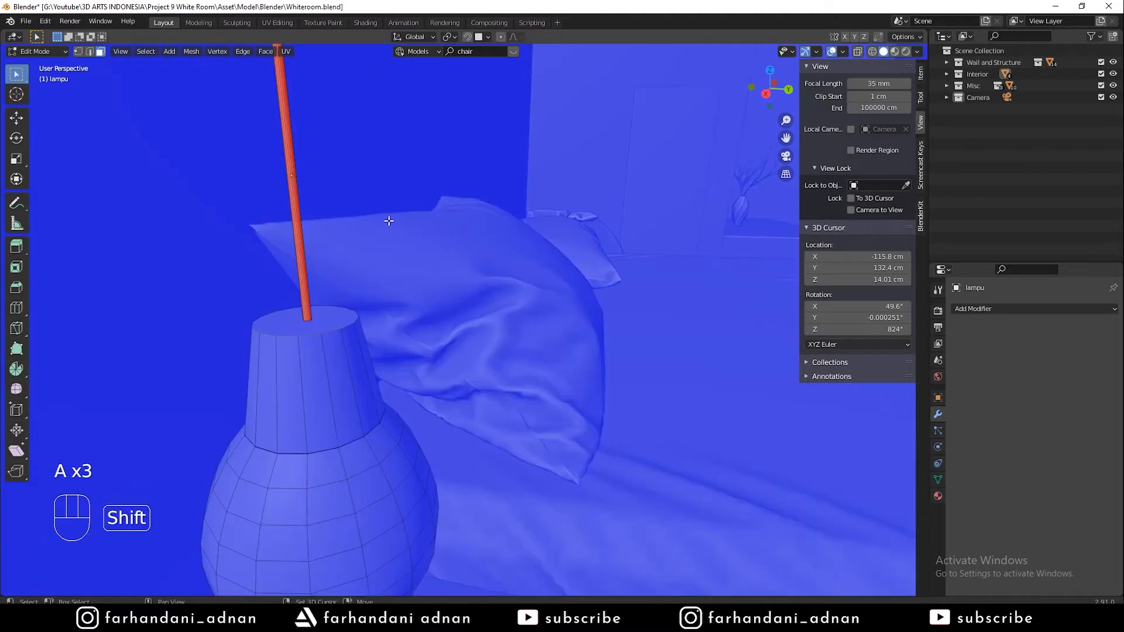
middle_click_drag(415, 246, 493, 234, "shift")
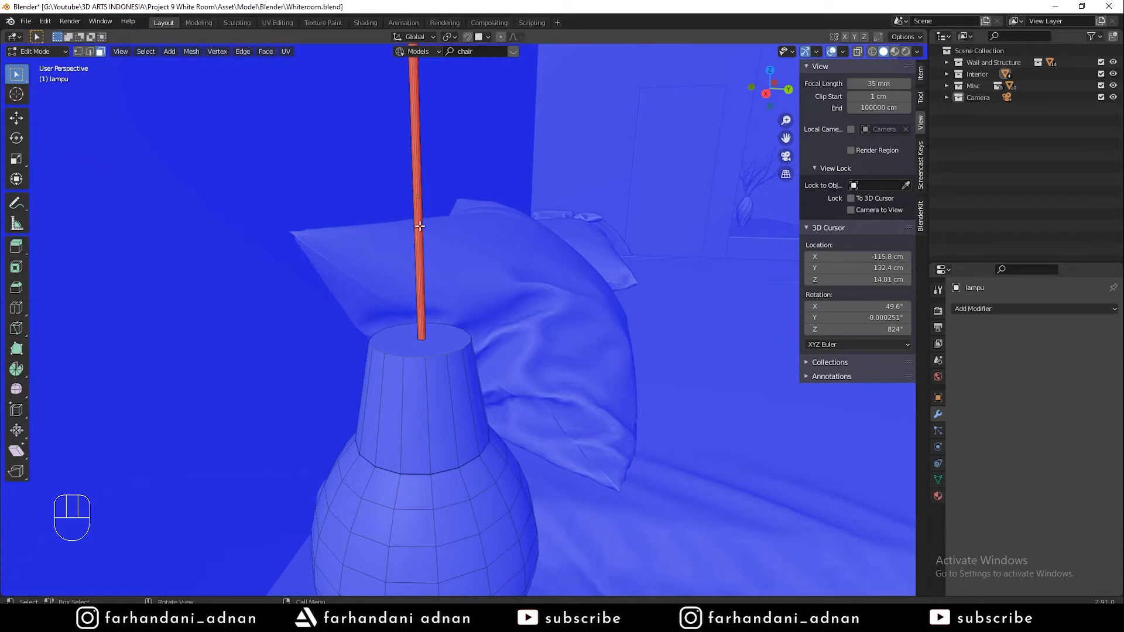
key("l")
key("g")
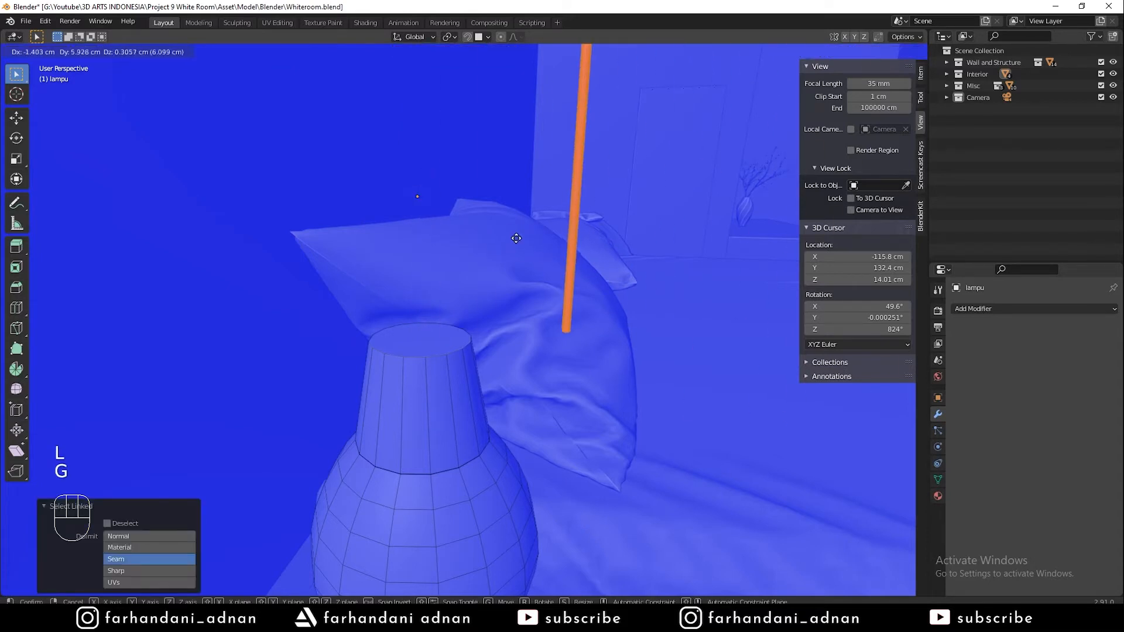
left_click(321, 174)
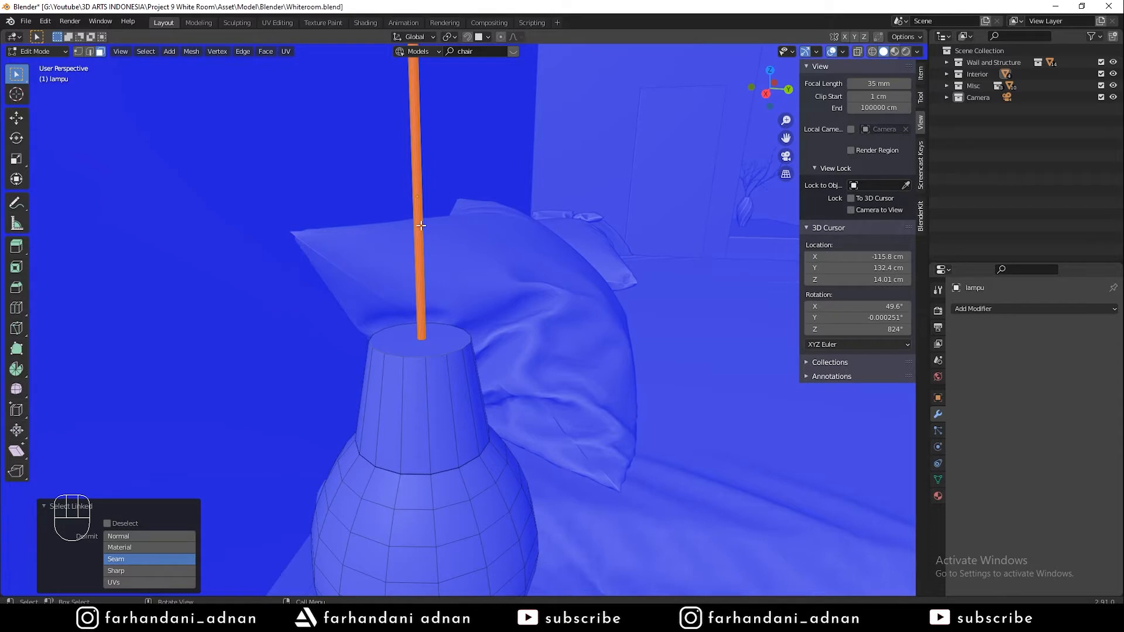
key("Tab")
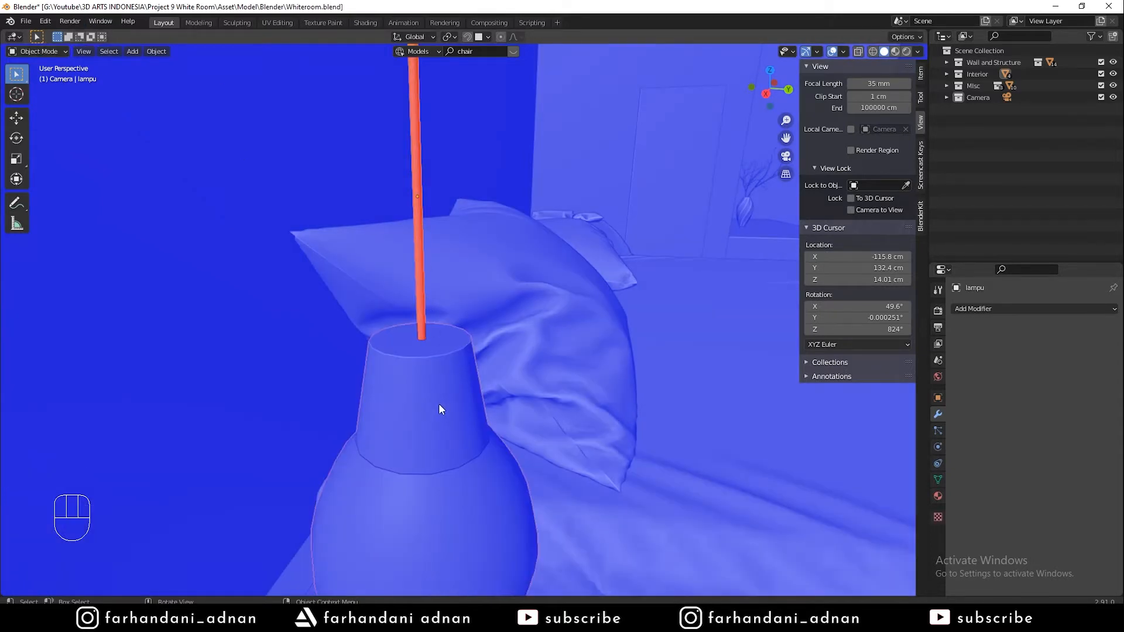
key("g")
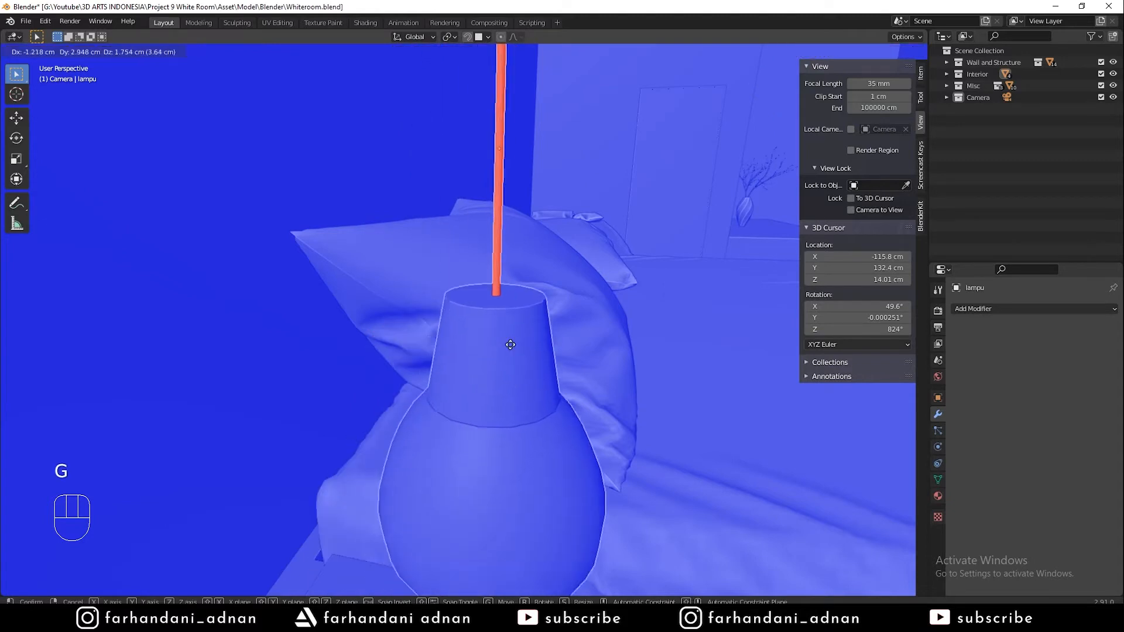
left_click(467, 368)
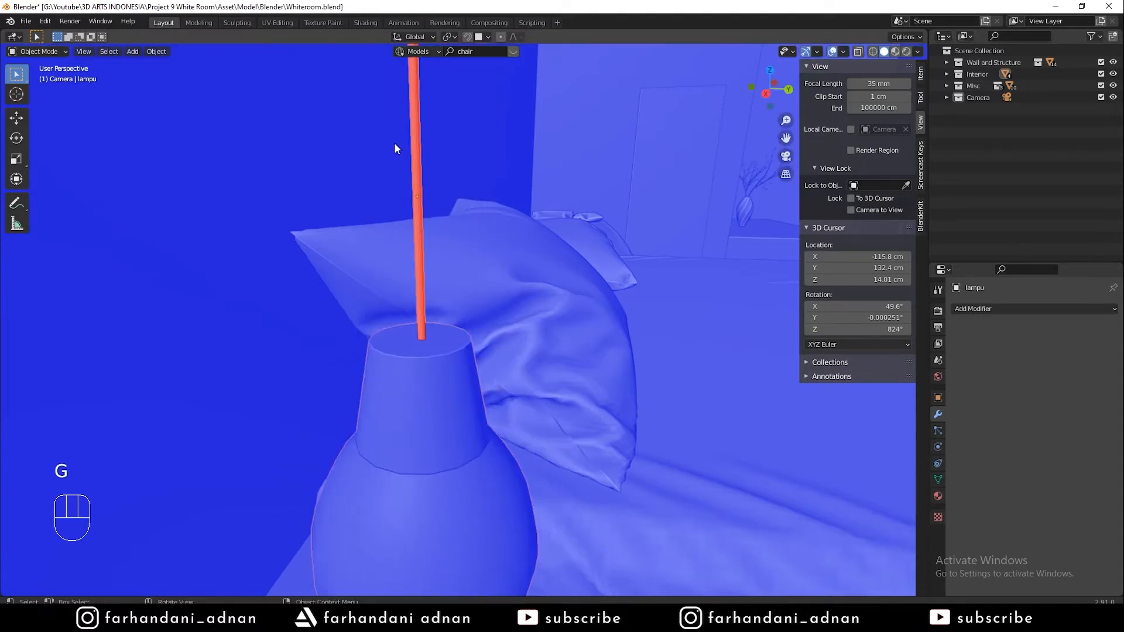
key("Tab")
key("a")
key("a")
key("a")
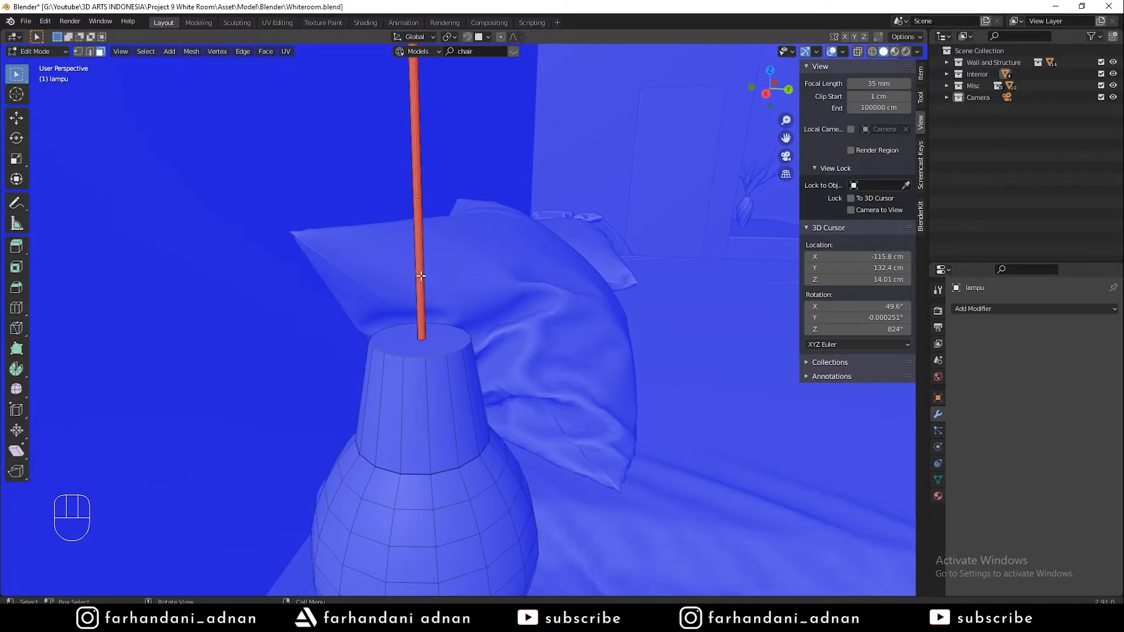
Try selecting individual faces of the lamp's cord in face selection mode and clear the selection
scroll(411, 270, "up", 4)
scroll(410, 270, "down", 1)
scroll(461, 225, "down", 3)
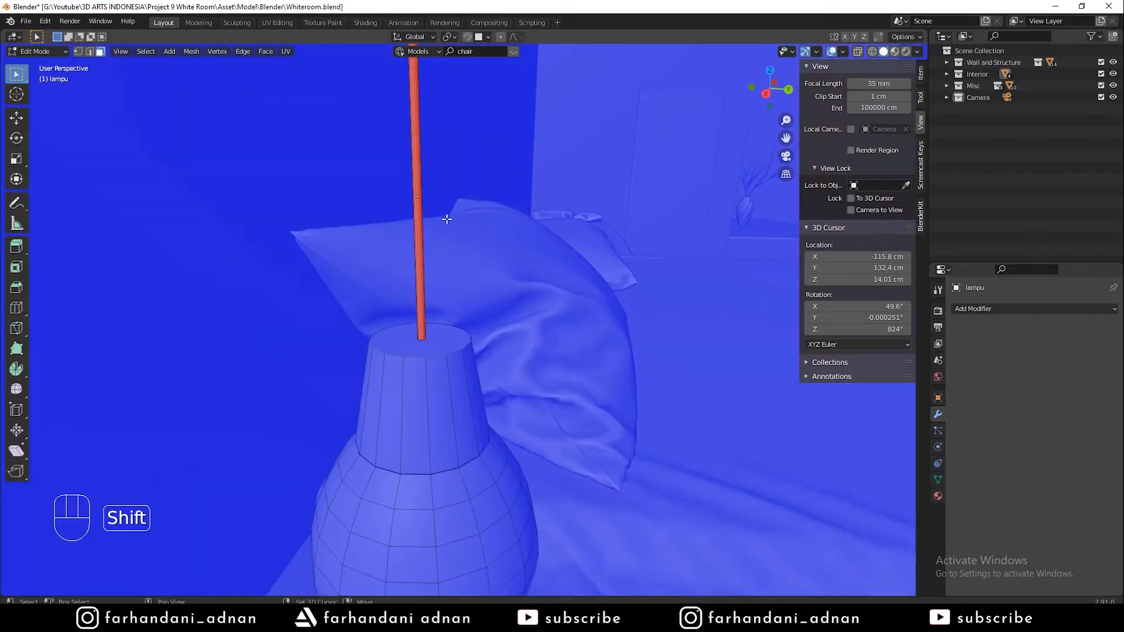
middle_click_drag(447, 219, 477, 230, "shift")
mouse_move(604, 254)
middle_mouse_down("ctrl")
mouse_move(620, 245)
mouse_move(445, 245)
mouse_move(617, 251)
middle_mouse_up("ctrl")
key("3")
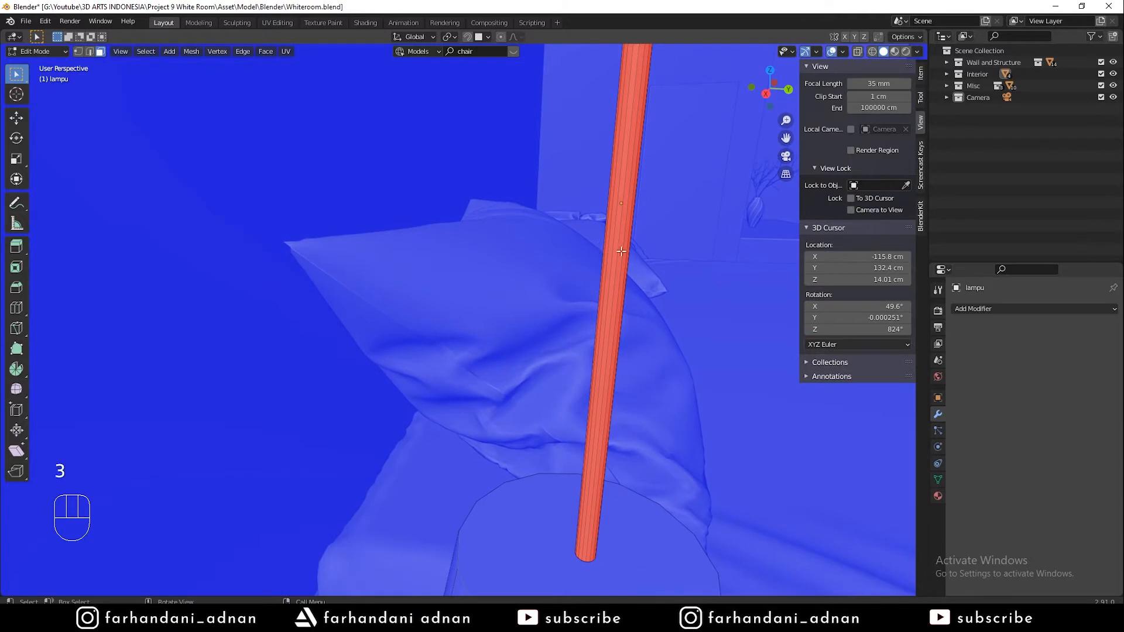
left_click(618, 251)
left_click(612, 249, "shift")
left_click(612, 249, "shift")
key("a")
key("a")
key("a")
Select all linked faces of the lamp's cord, flip their normals and return to Object Mode
middle_click_drag(539, 243, 501, 234)
middle_click_drag(389, 213, 407, 213, "shift")
scroll(618, 242, "down", 5)
scroll(574, 228, "up", 5)
middle_click_drag(574, 228, 475, 236, "shift")
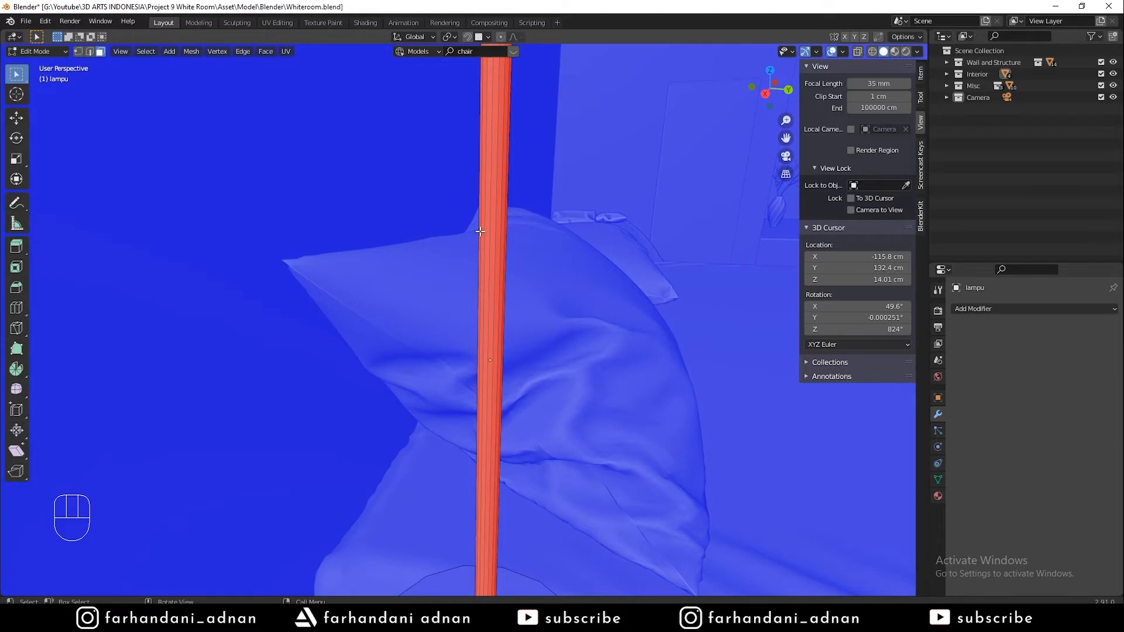
key("l")
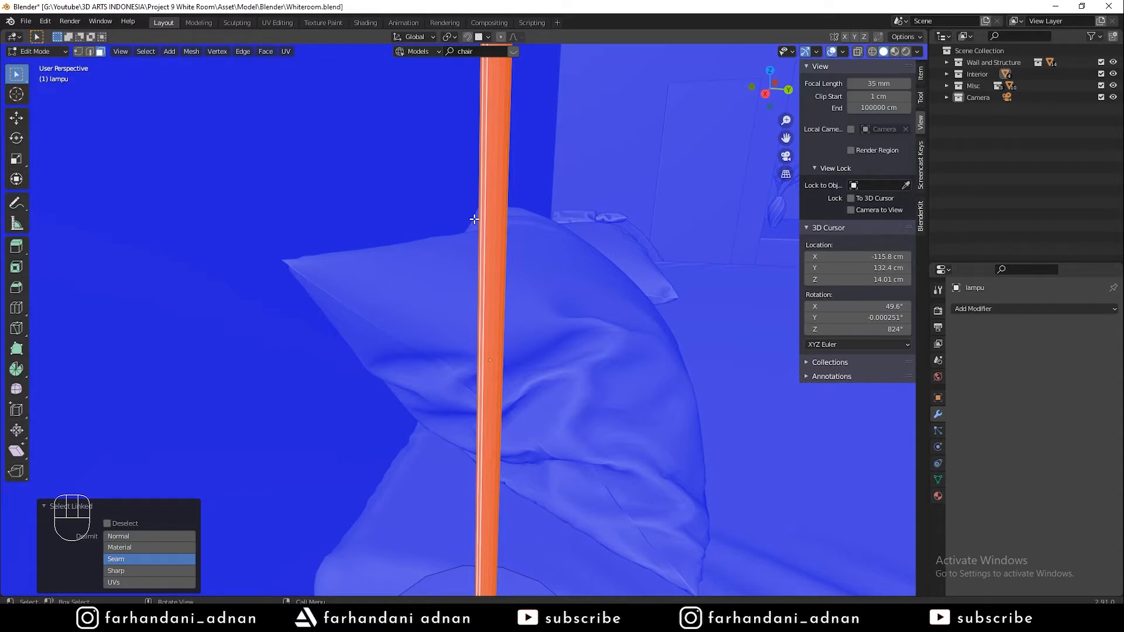
left_click(501, 242)
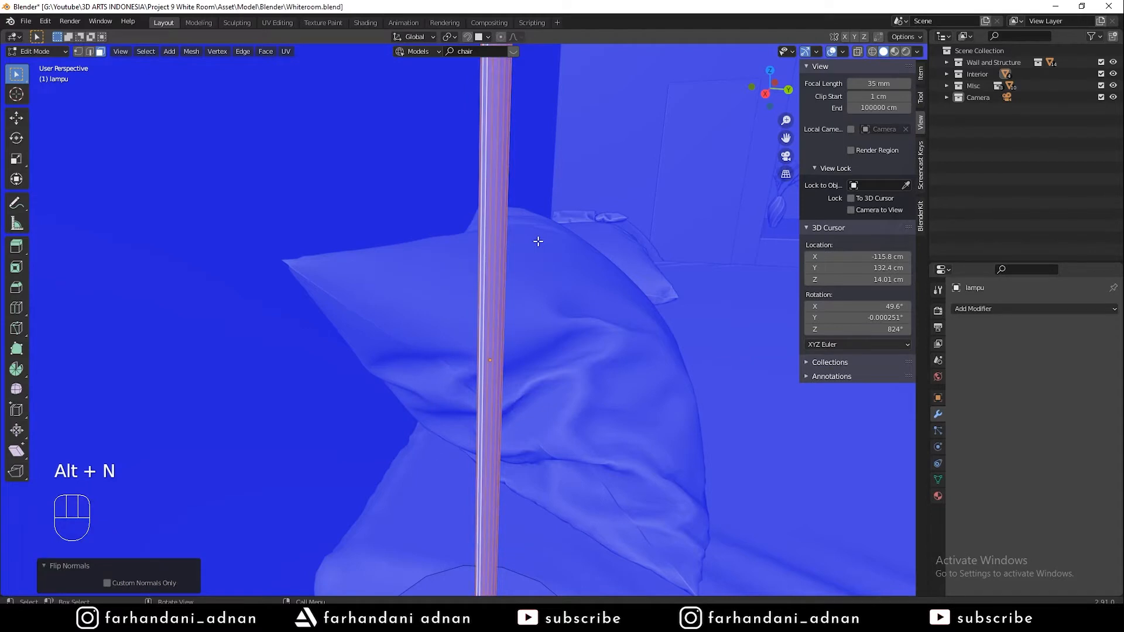
key("Tab")
Enter Edit Mode on the lamp, try selecting its neck and bulb faces one by one, and clear the selection
scroll(537, 243, "down", 5)
middle_click_drag(539, 334, 528, 292, "shift")
scroll(493, 338, "up", 4)
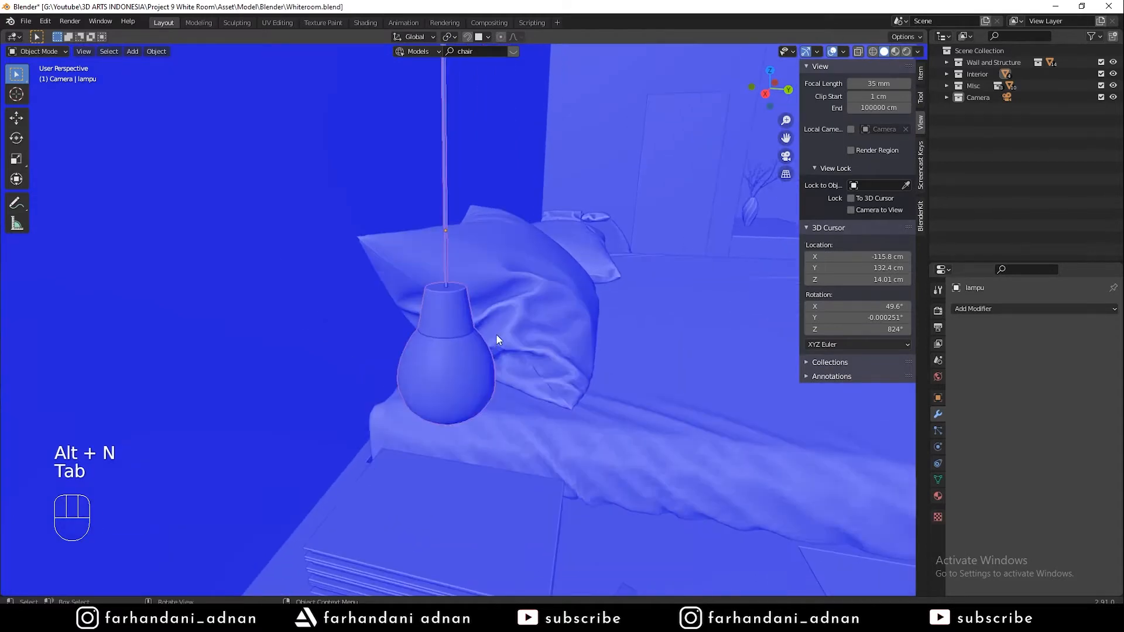
key("Tab")
key("a")
key("a")
key("a")
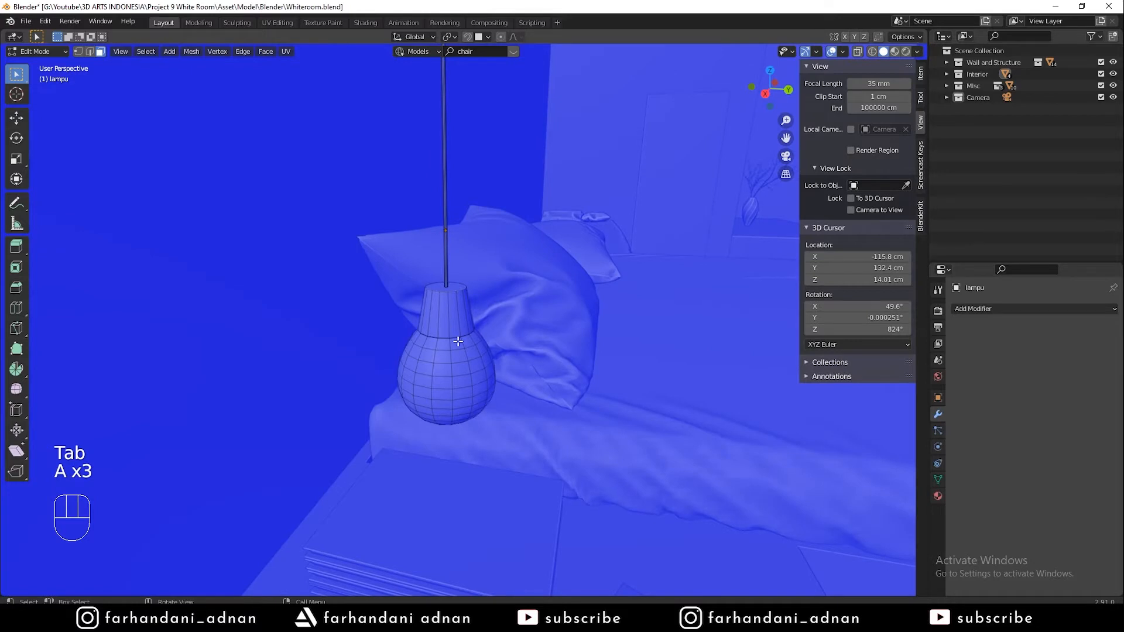
key("3")
scroll(458, 341, "up", 8)
scroll(458, 341, "down", 8)
left_click(453, 319, "shift")
left_click(463, 319, "shift")
left_click(440, 324, "shift")
left_click(431, 321, "shift")
left_click(436, 343, "shift")
left_click(450, 345, "shift")
left_click(472, 343, "shift")
key("a")
key("a")
key("a")
Try box-selecting the lamp's neck and bulb faces in solid shading from two sides and clear the selection
key("z")
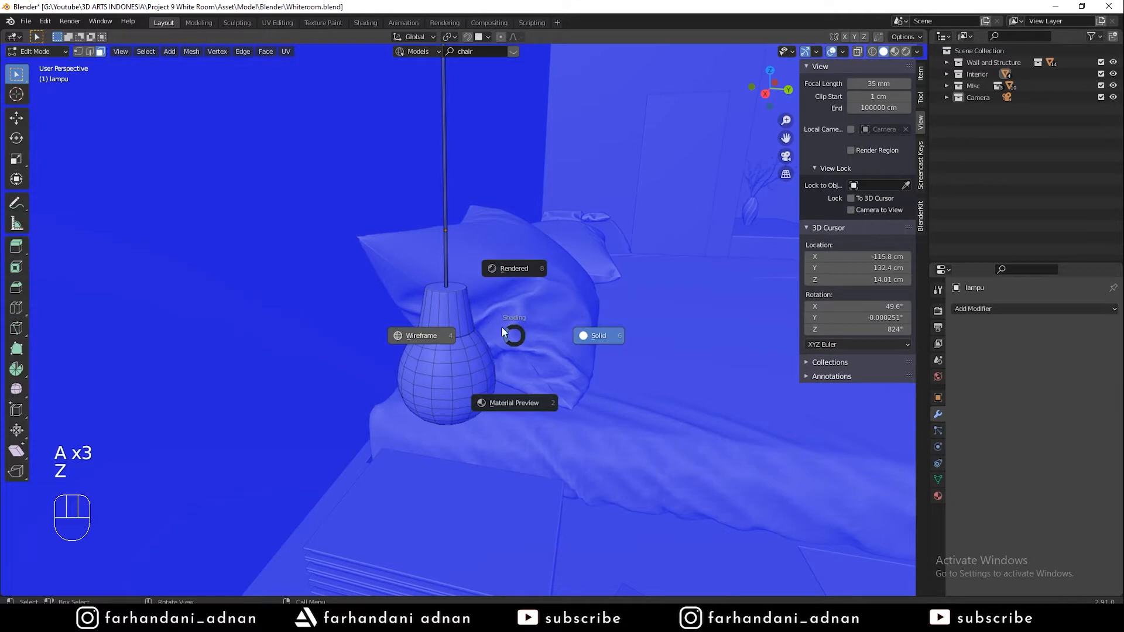
key("Escape")
left_click_drag(396, 317, 560, 440)
middle_click_drag(560, 441, 416, 319)
key("KP_Decimal")
left_click_drag(431, 274, 652, 469, "shift")
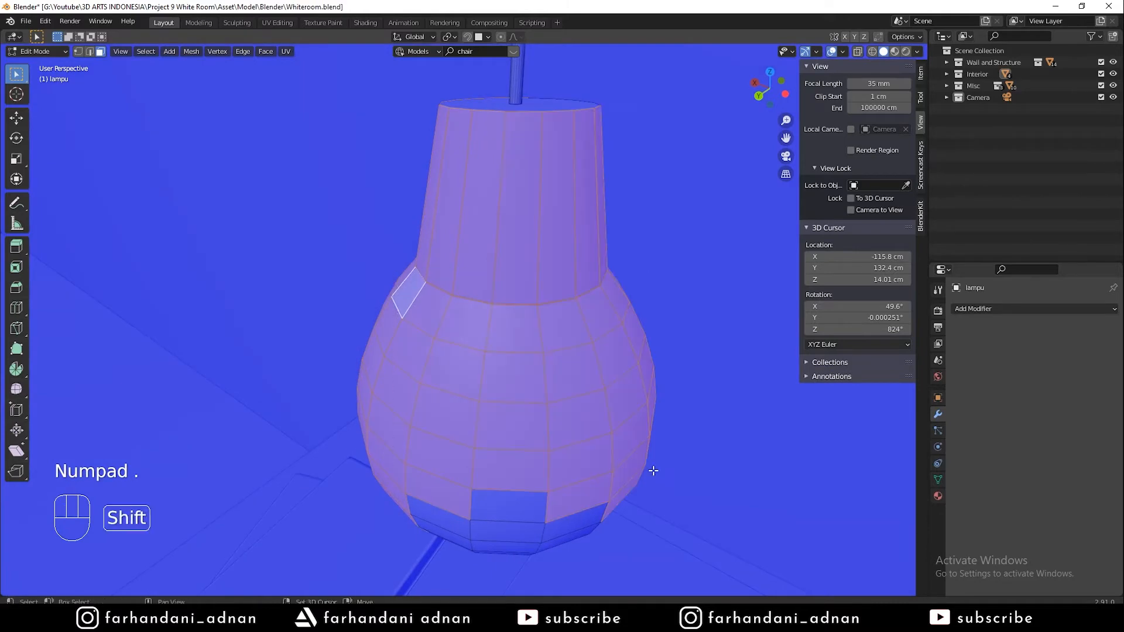
key("a")
key("a")
key("a")
Box-select the lamp's neck and bulb in wireframe shading, return to solid shading and clear the selection
mouse_move(451, 371)
middle_mouse_down()
mouse_move(592, 376)
mouse_move(624, 346)
middle_mouse_up()
key("z")
left_click(556, 347)
left_click_drag(346, 200, 626, 428)
mouse_move(620, 388)
middle_mouse_down()
mouse_move(530, 345)
mouse_move(502, 352)
middle_mouse_up()
key("z")
left_click(624, 357)
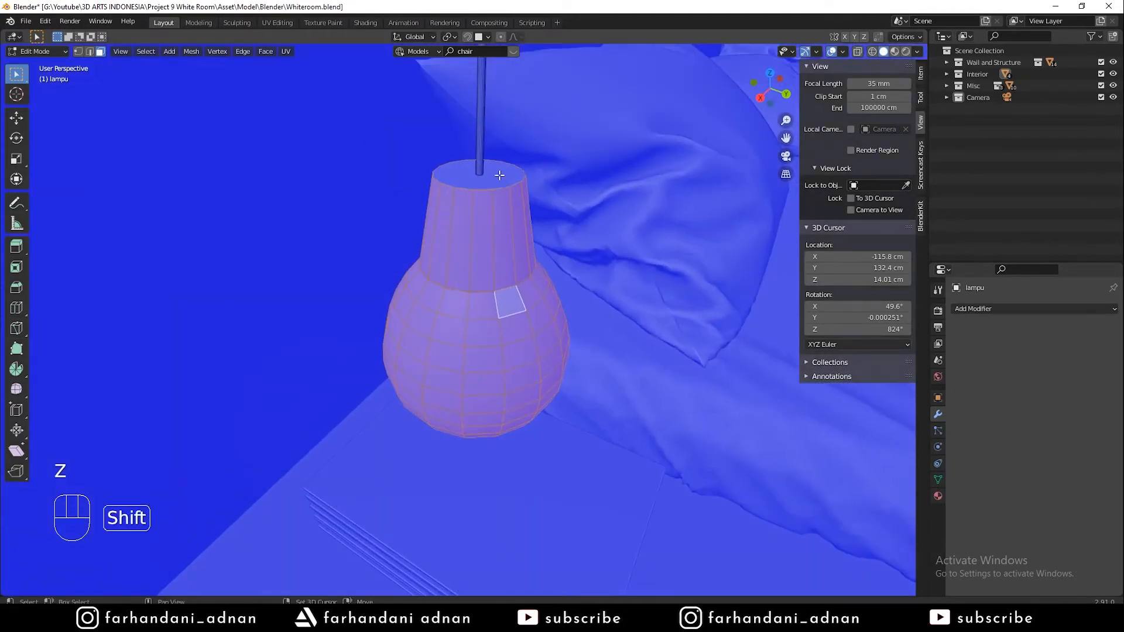
left_click(478, 173, "shift")
key("a")
key("a")
key("a")
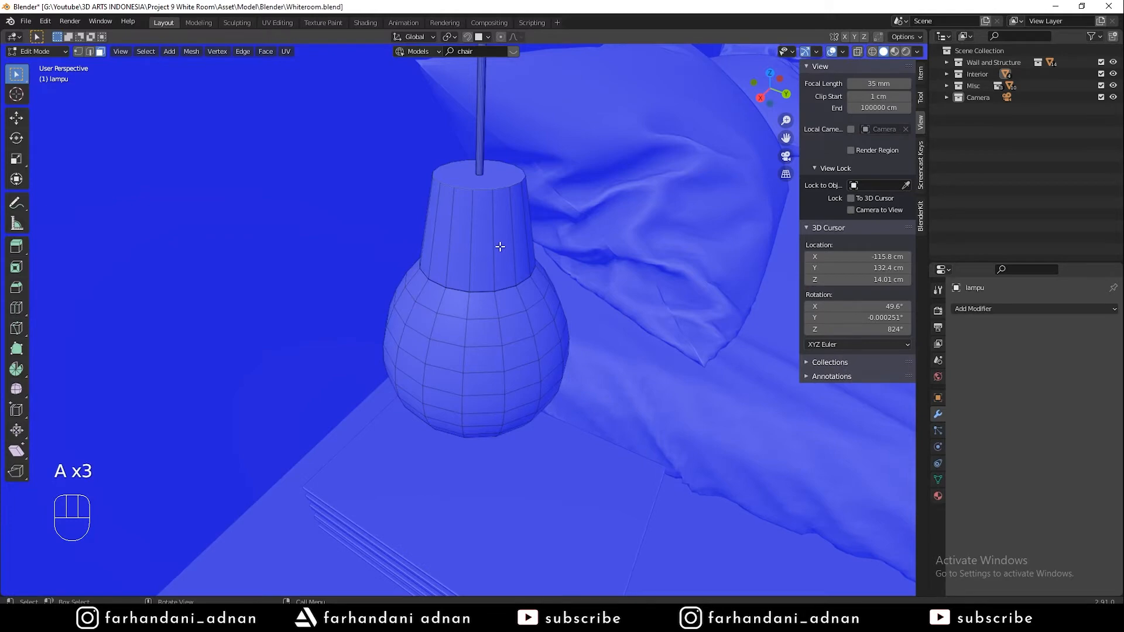
Select the linked faces of the lamp's neck and bulb, clear the selection and return to Object Mode
key("l")
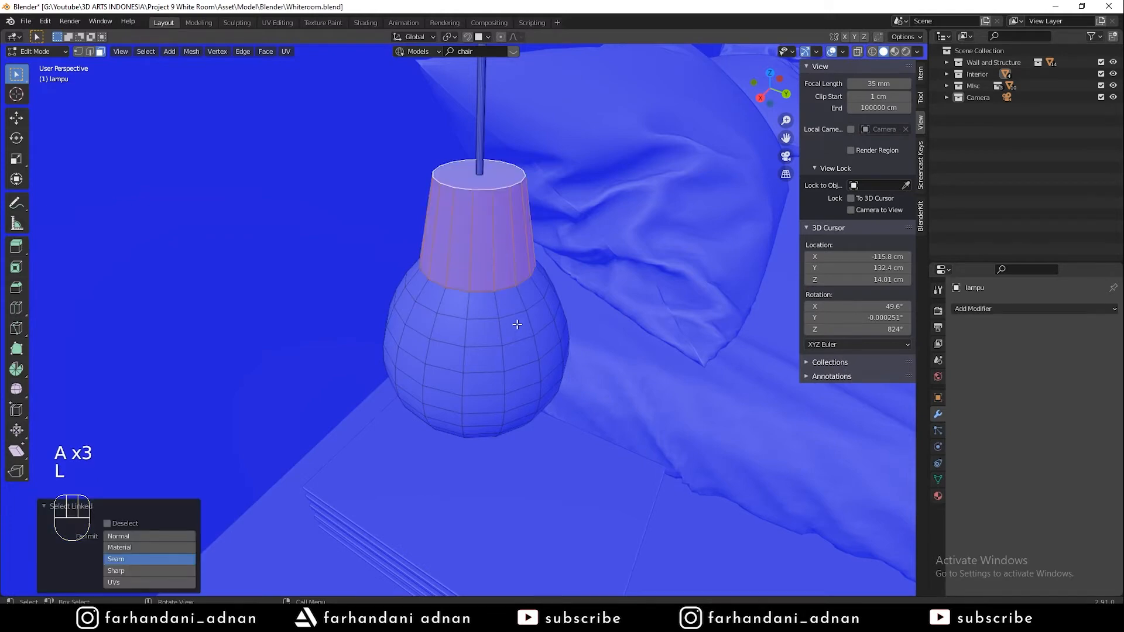
key("l")
middle_click_drag(517, 326, 549, 277)
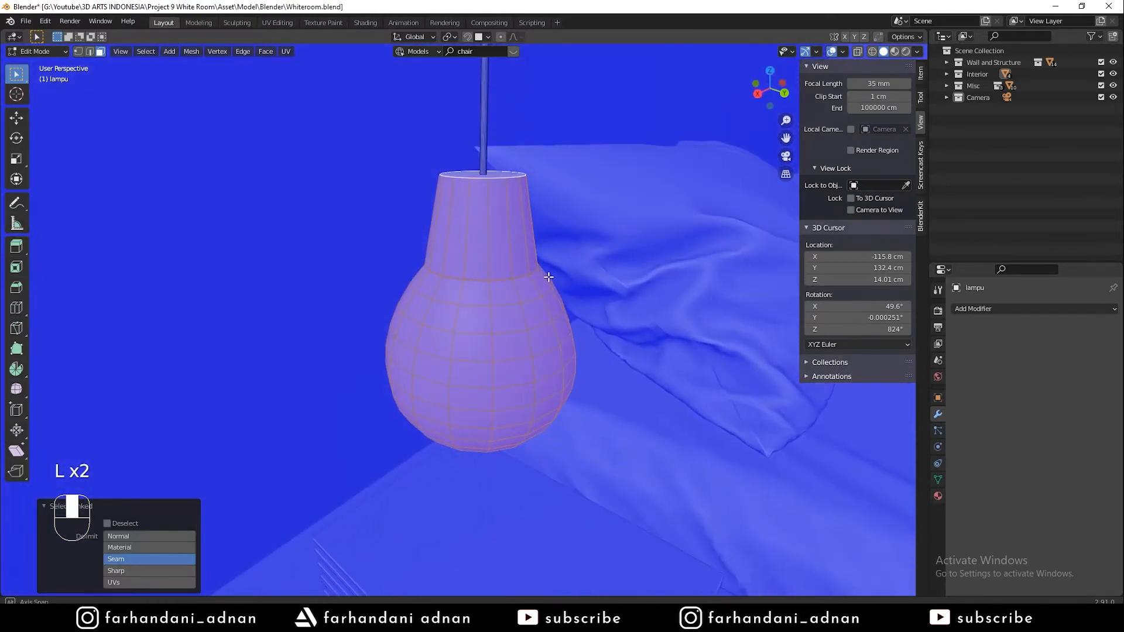
scroll(548, 277, "down", 3)
key("a")
key("a")
key("a")
key("Tab")
scroll(562, 287, "down", 5)
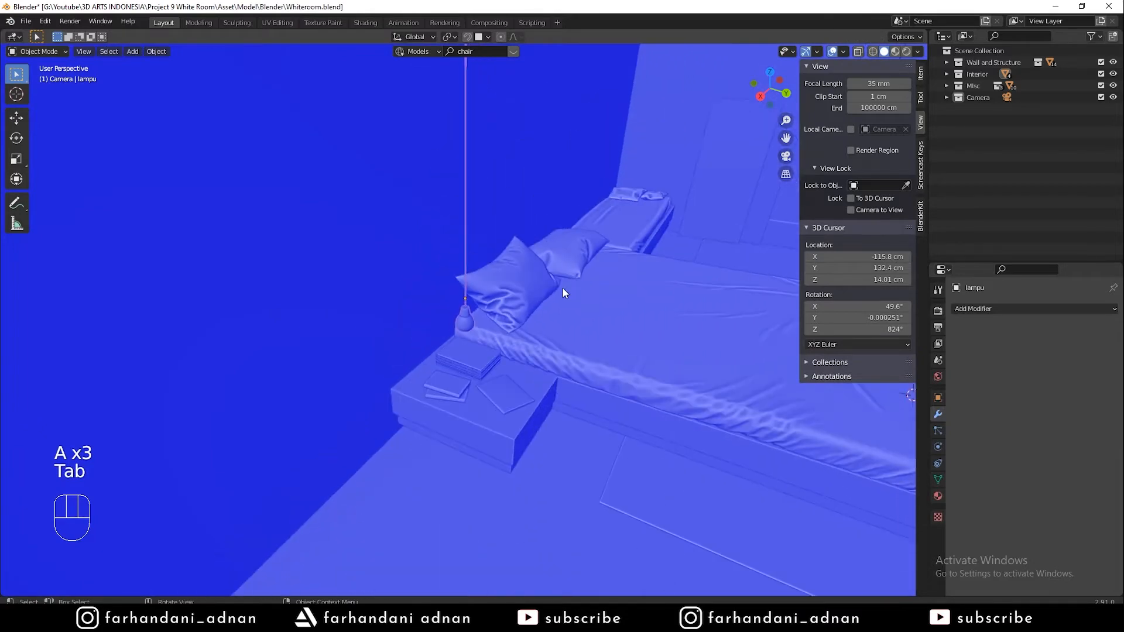
Save the file and show the selected lamp's transform properties
middle_click_drag(565, 277, 626, 346, "shift")
key("ctrl+s")
middle_click_drag(528, 285, 554, 226, "shift")
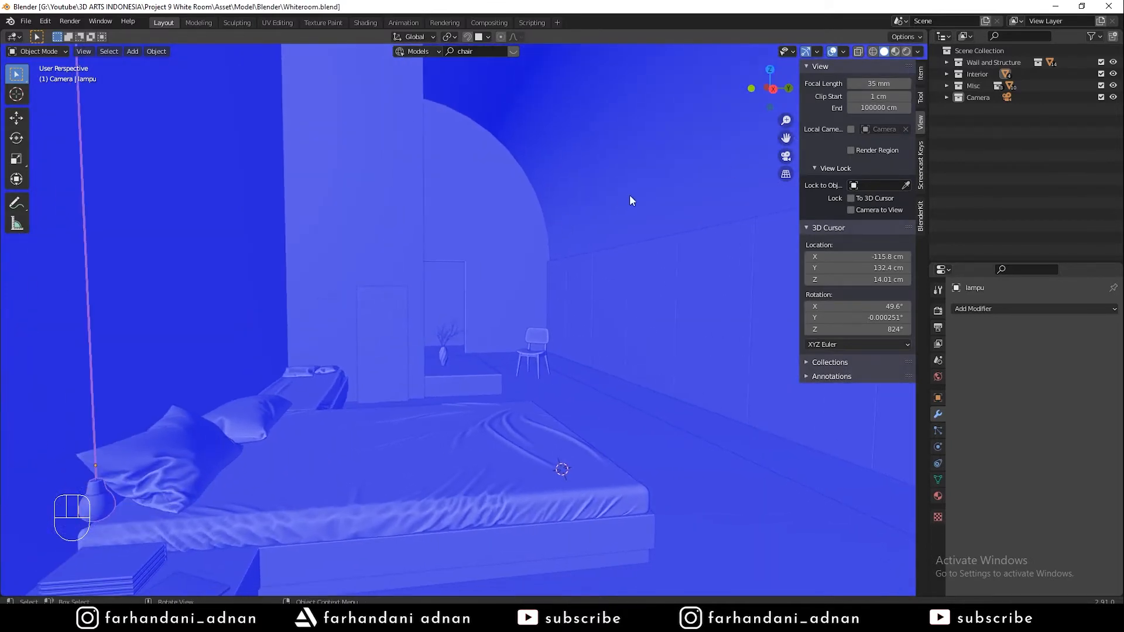
key("n")
middle_click_drag(596, 206, 405, 262)
key("n")
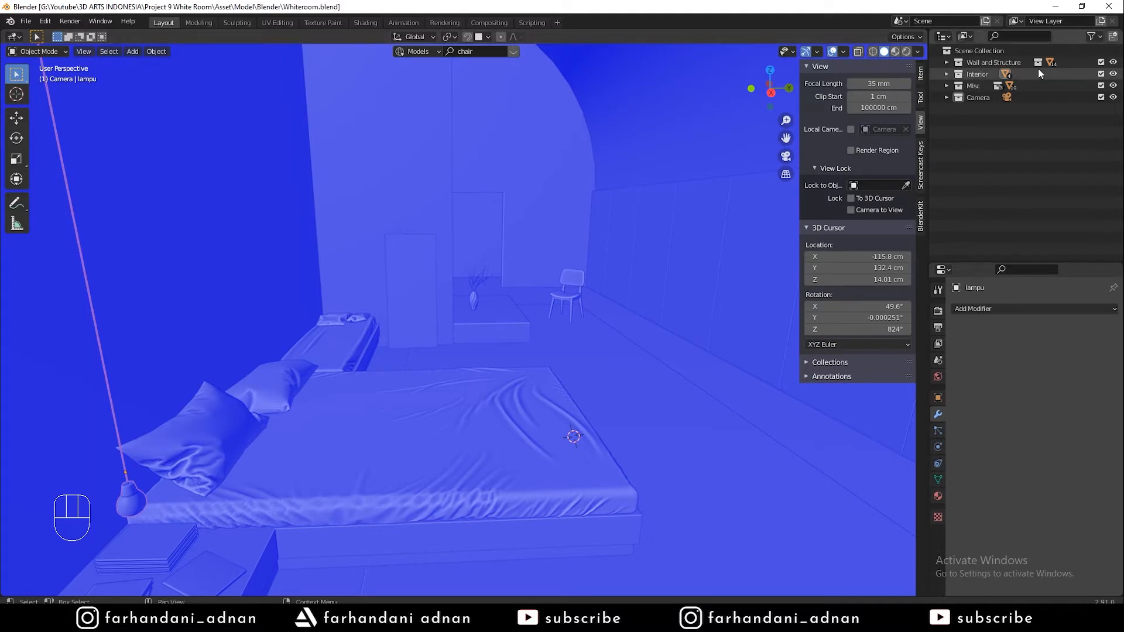
left_click(920, 73)
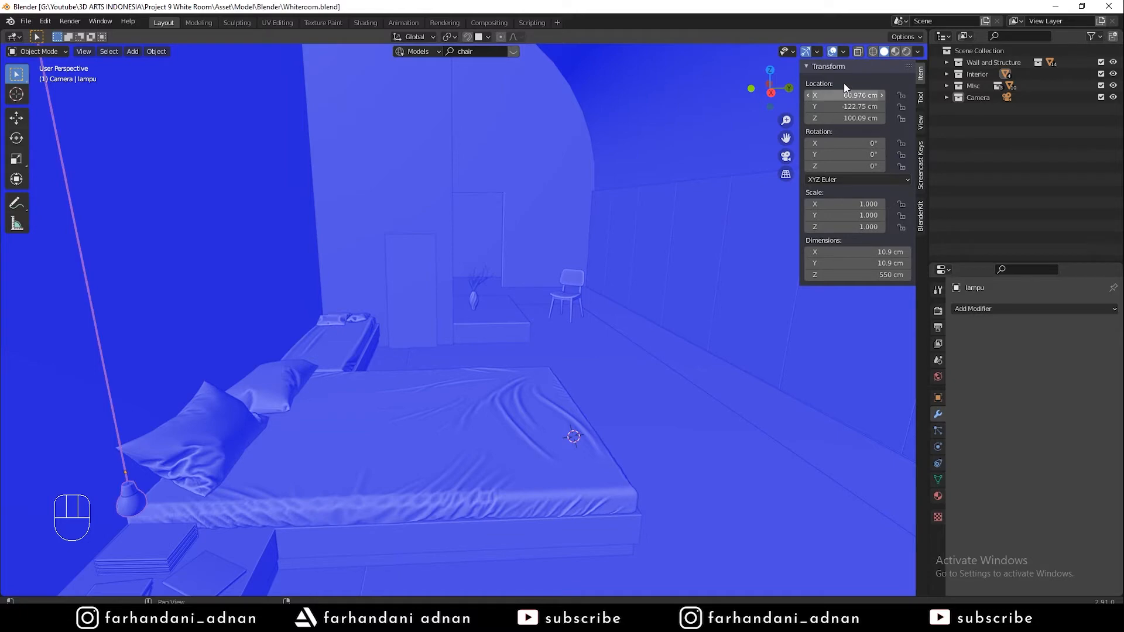
Turn off the Face Orientation overlay and save the file
left_click(842, 52)
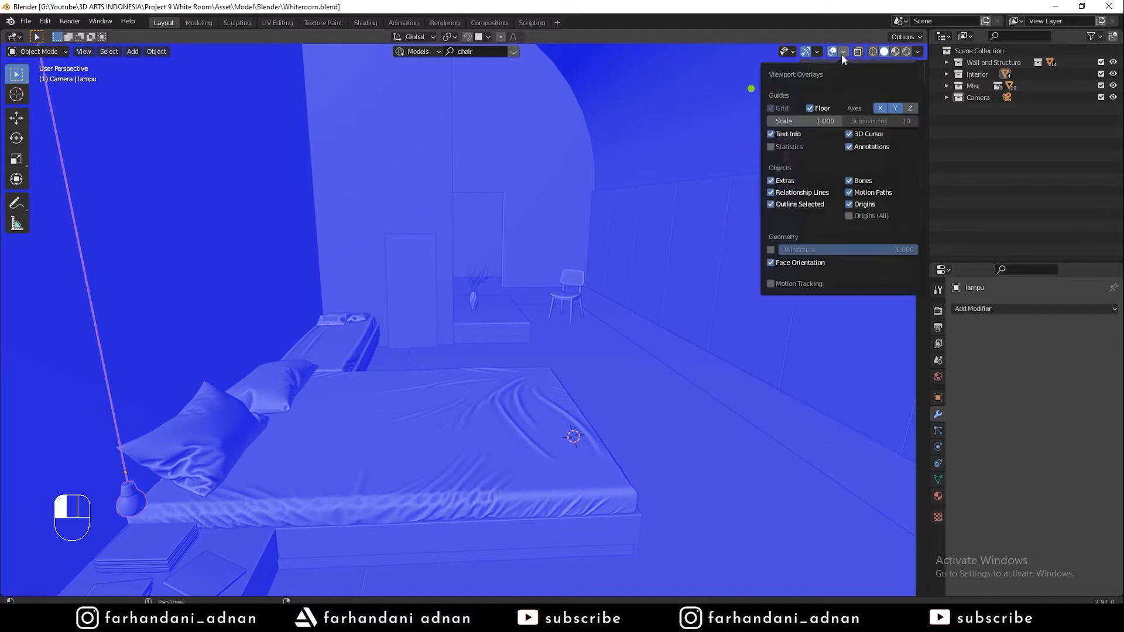
left_click(770, 263)
middle_click_drag(468, 262, 543, 272)
key("ctrl+s")
Deselect all objects in the scene and save the file again
key("a")
key("a")
key("a")
middle_click_drag(542, 325, 535, 288)
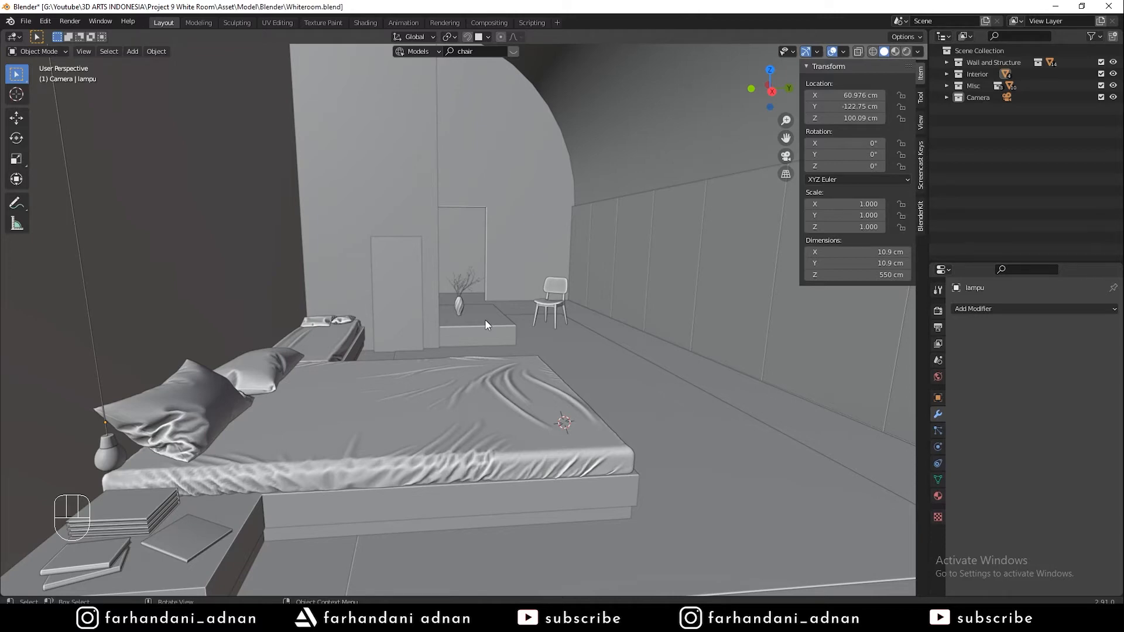
key("ctrl+s")
middle_click_drag(462, 304, 577, 345)
key("ctrl+s")
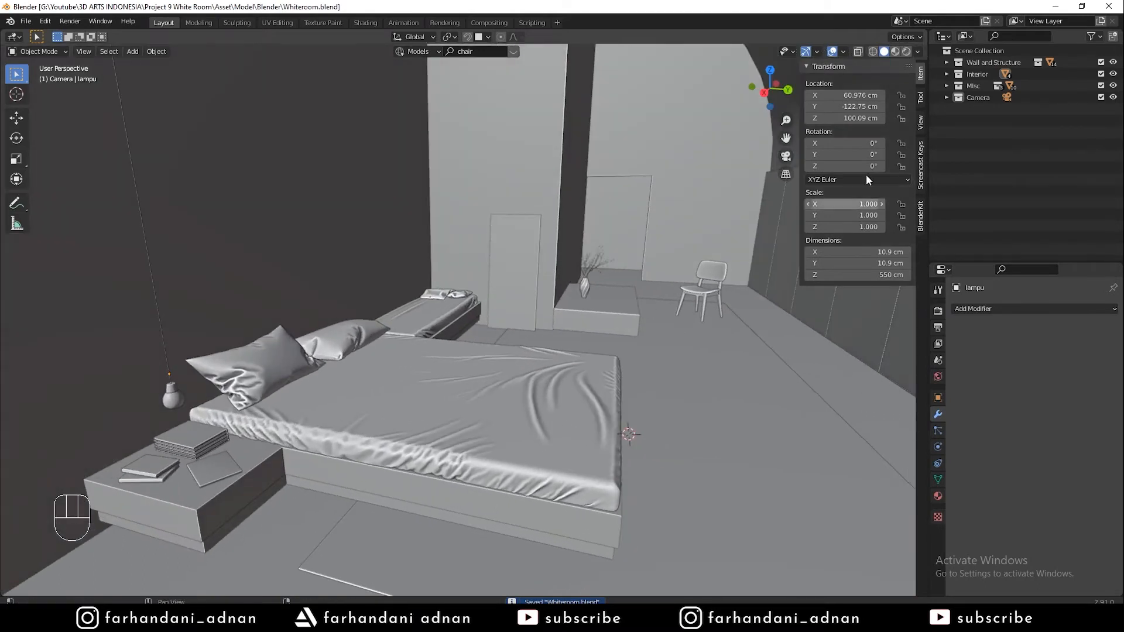
Make Wall and Structure the active collection and hide the Interior, Misc and Camera collections in the viewport
left_click(945, 62)
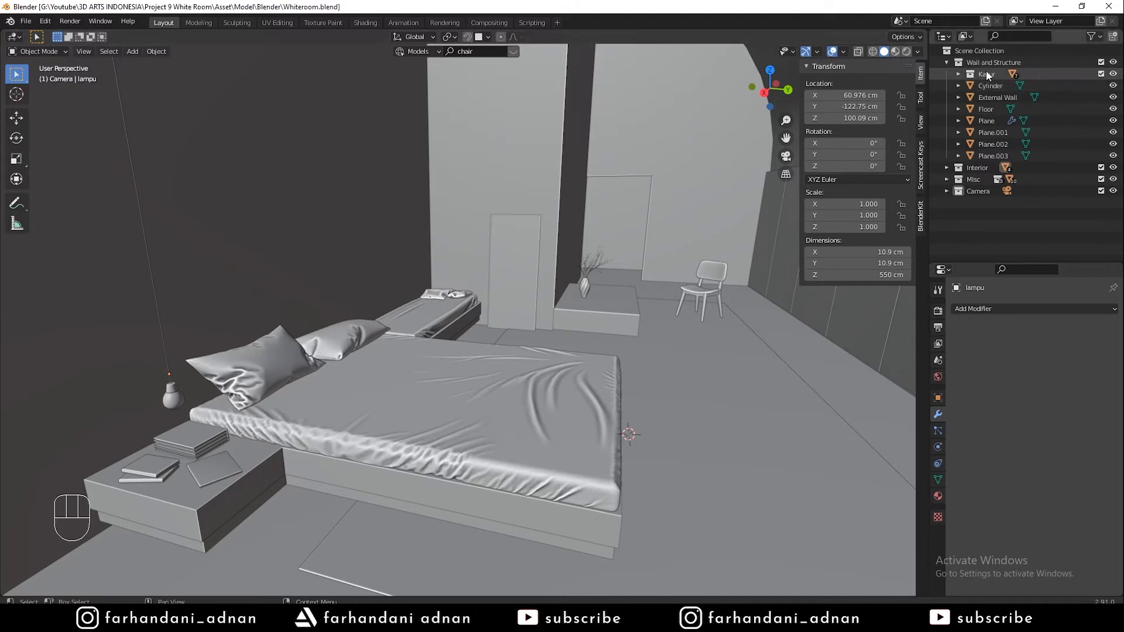
left_click(947, 62)
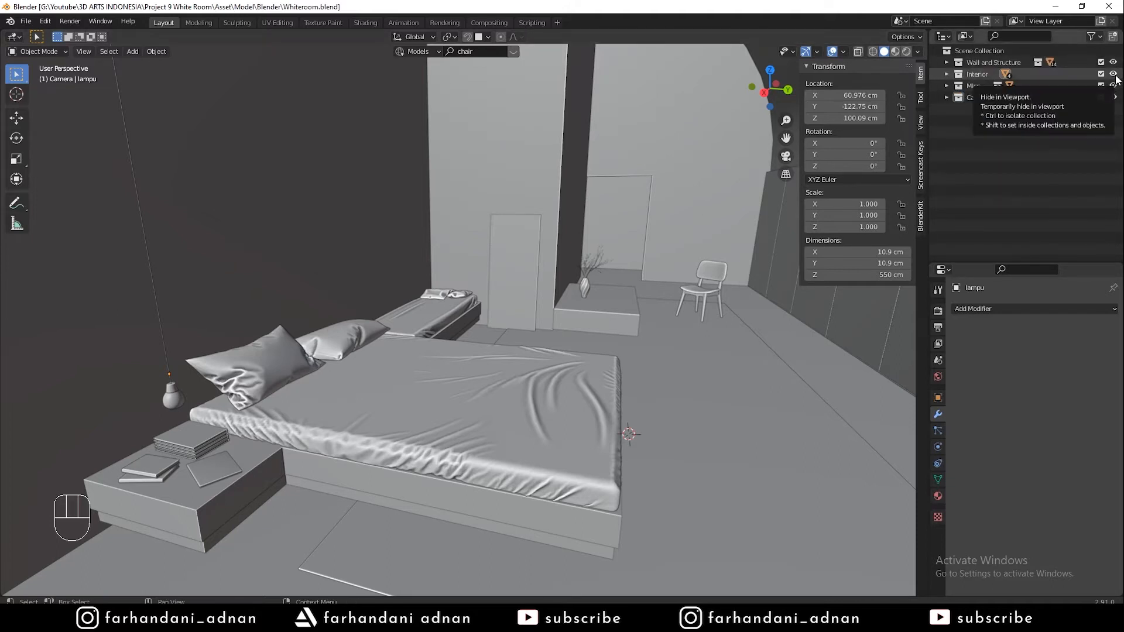
left_click(985, 65)
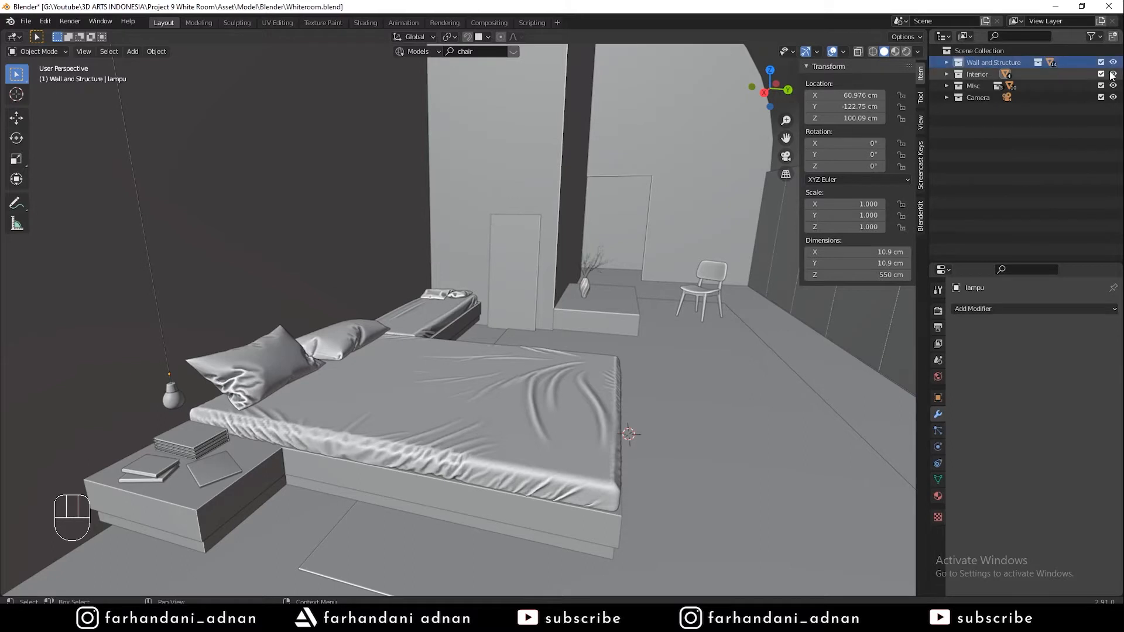
left_click_drag(1113, 74, 1114, 100)
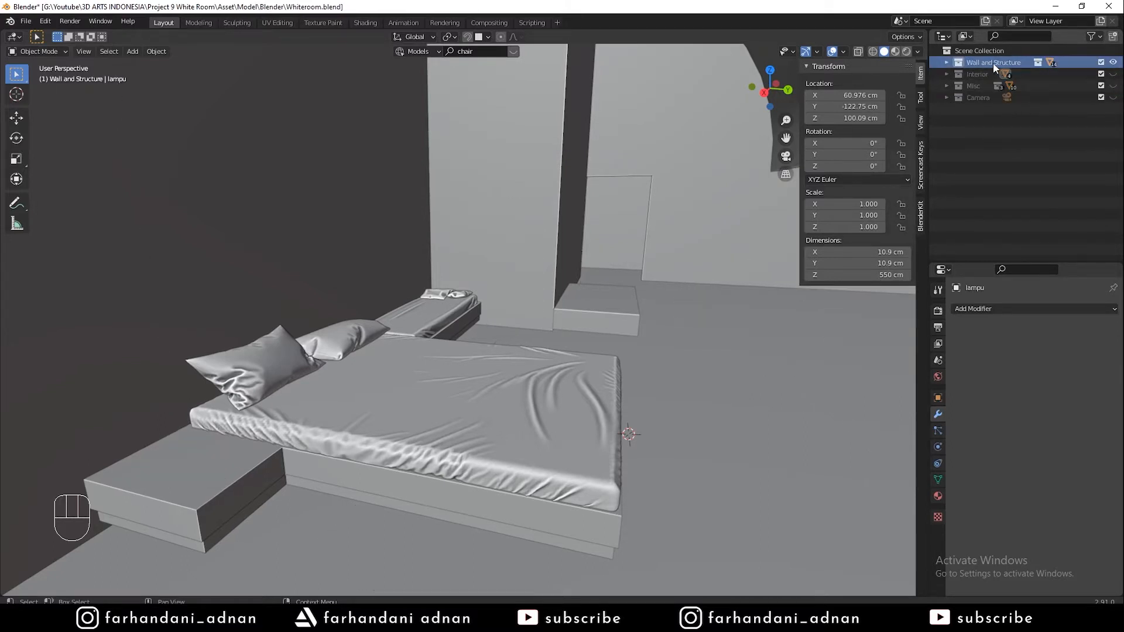
Move the Kasur collection out of Wall and Structure to the scene's top level and hide it in the viewport
left_click(947, 62)
left_click(989, 73)
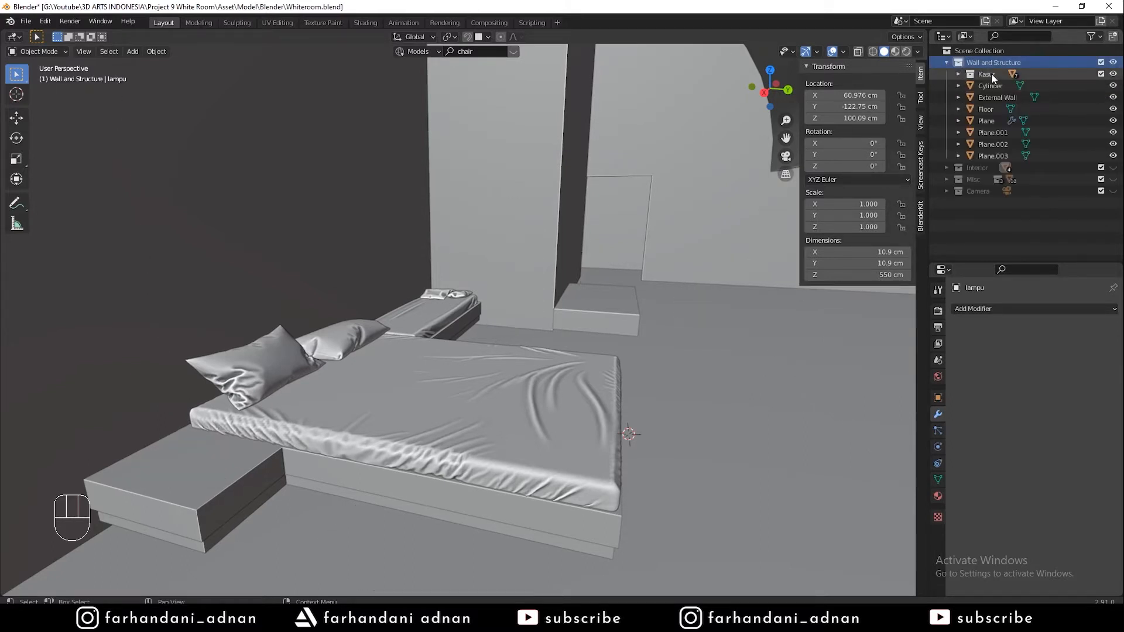
left_click_drag(980, 73, 972, 163)
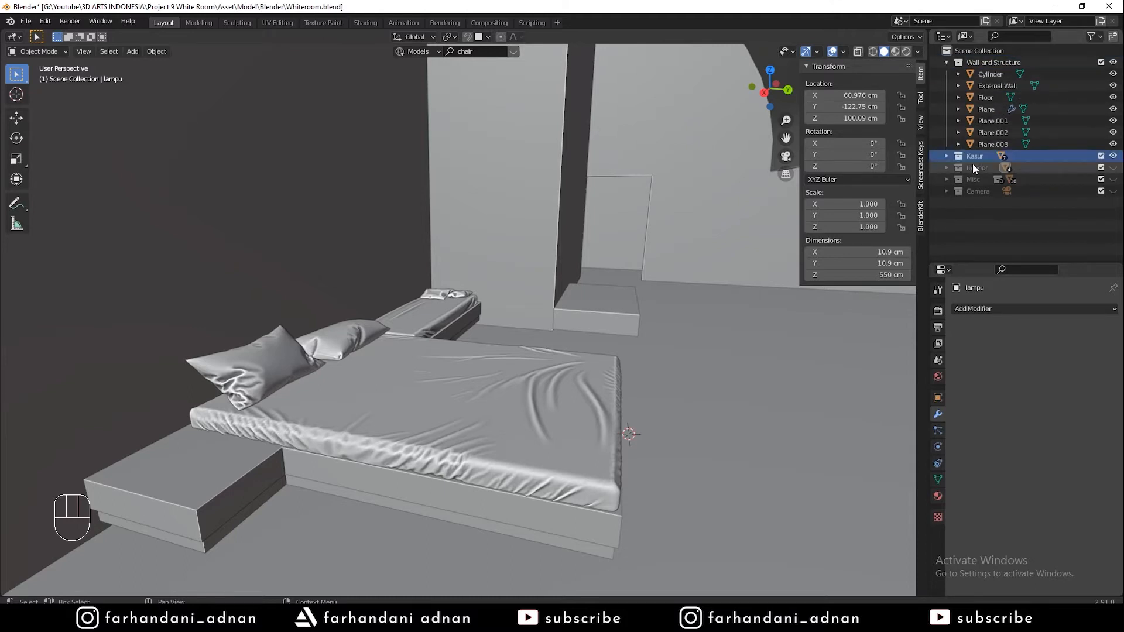
left_click(1113, 156)
middle_click_drag(632, 161, 600, 156)
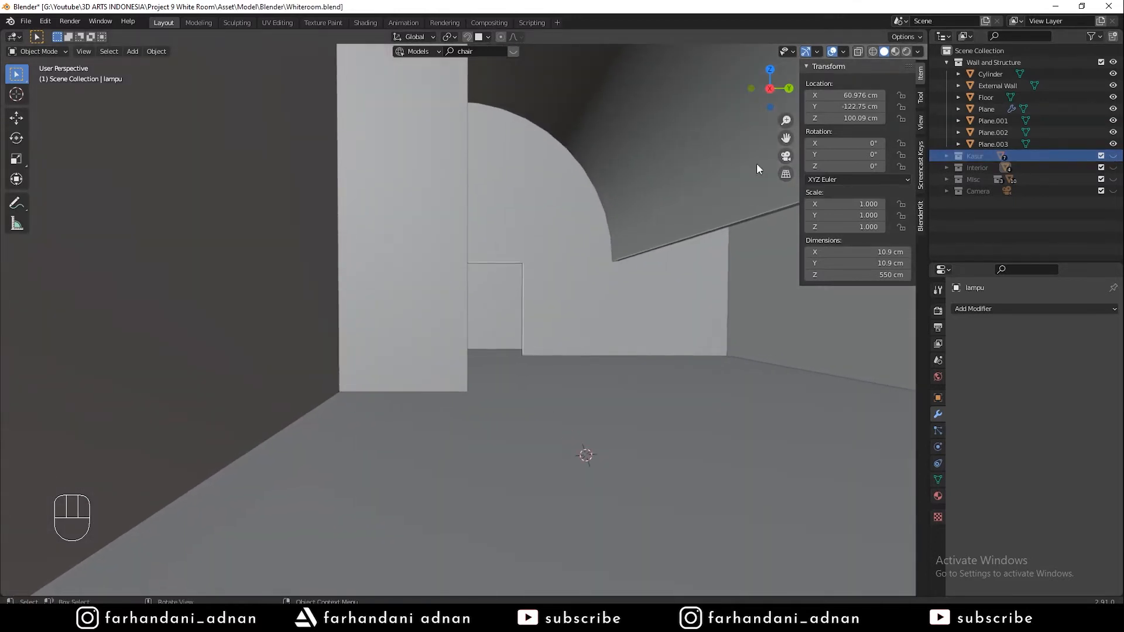
Review the contents of the Kasur collection, selecting Plane.006 and showing the collection in the viewport
left_click(947, 156)
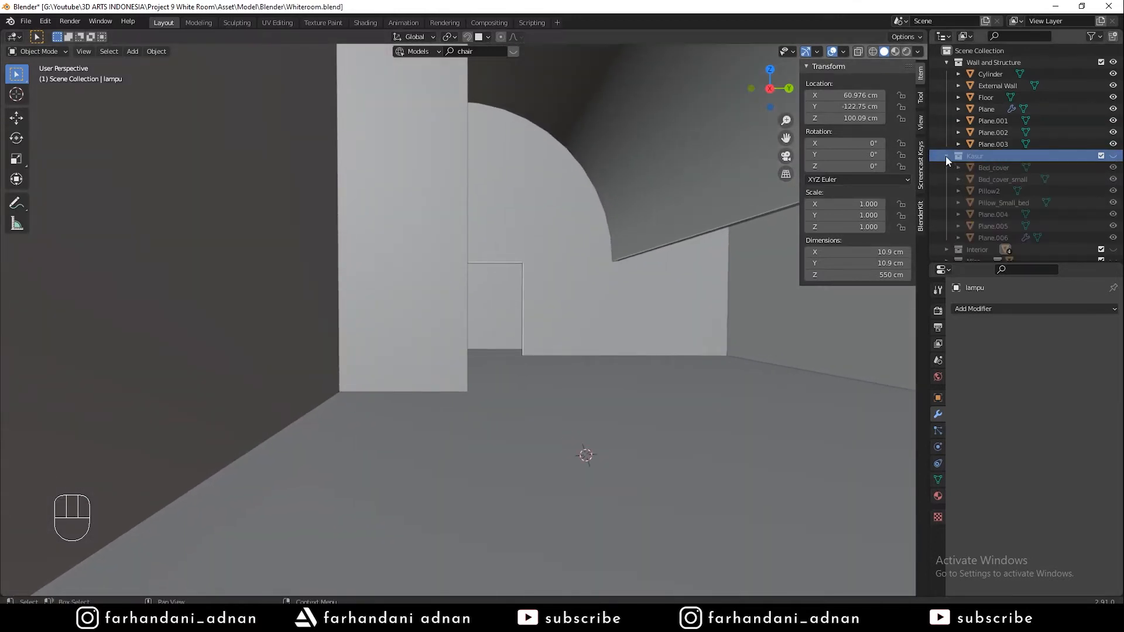
left_click(995, 235)
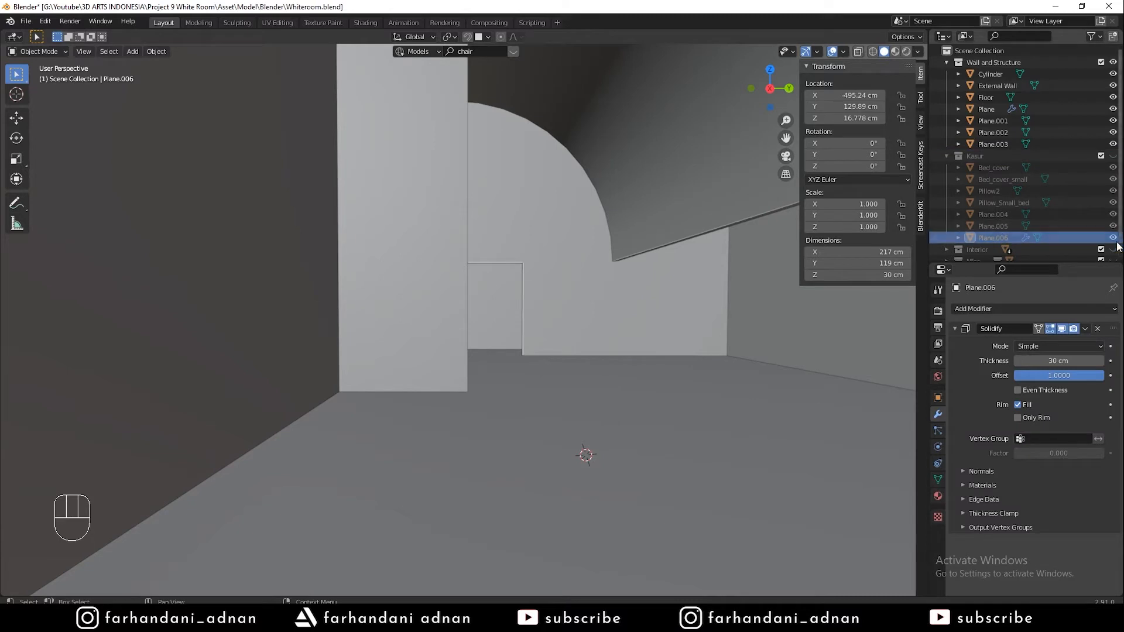
left_click(1113, 156)
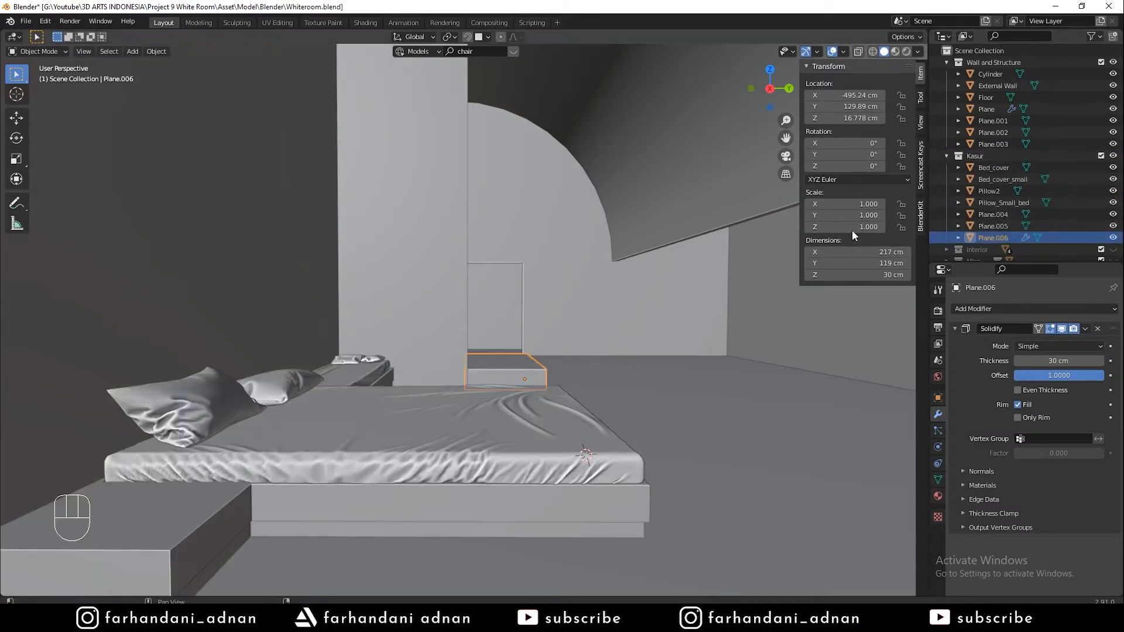
left_click(946, 156)
left_click(947, 155)
left_click(947, 156)
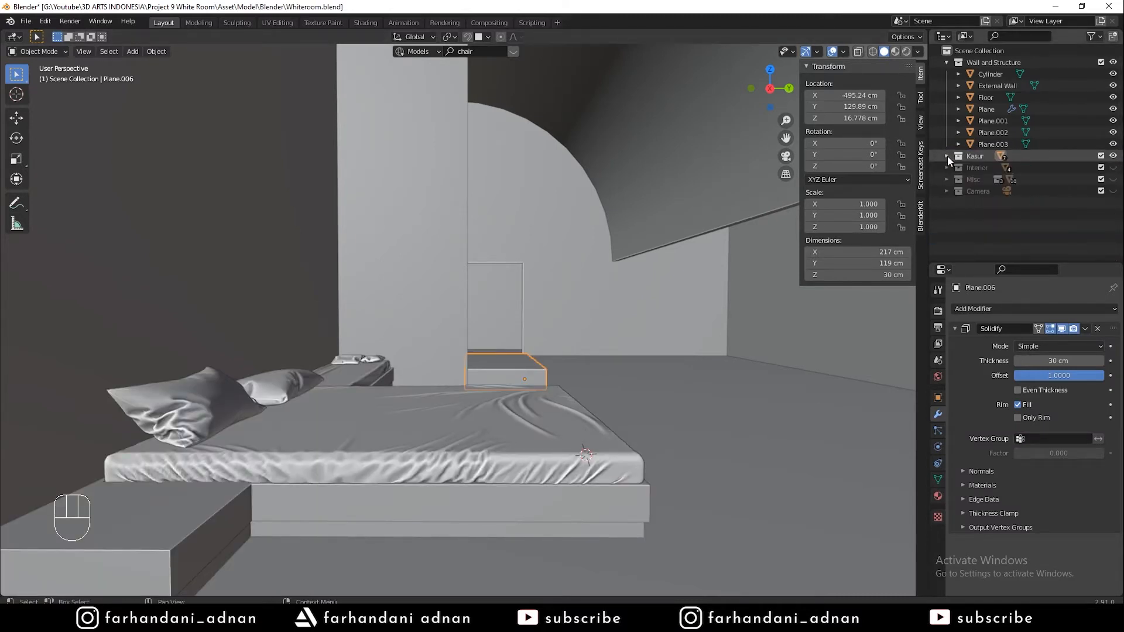
Hide the Kasur collection in the viewport and save the file
left_click(1113, 156)
scroll(646, 195, "up", 5)
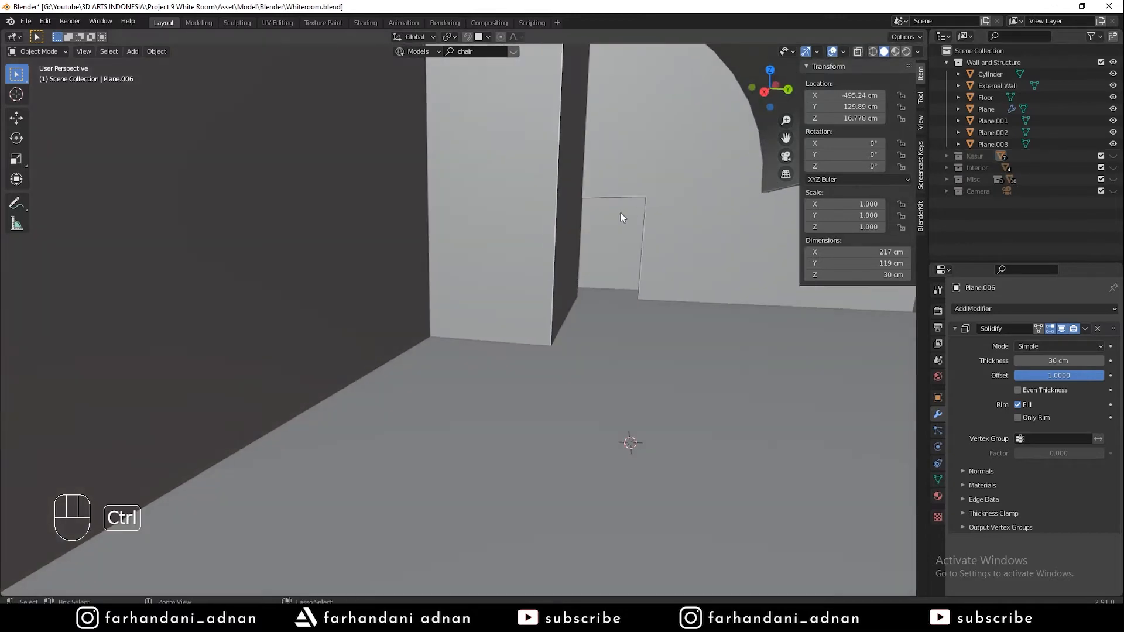
key("ctrl+s")
Select the half-cylinder vault inside the room structure
scroll(615, 201, "up", 8)
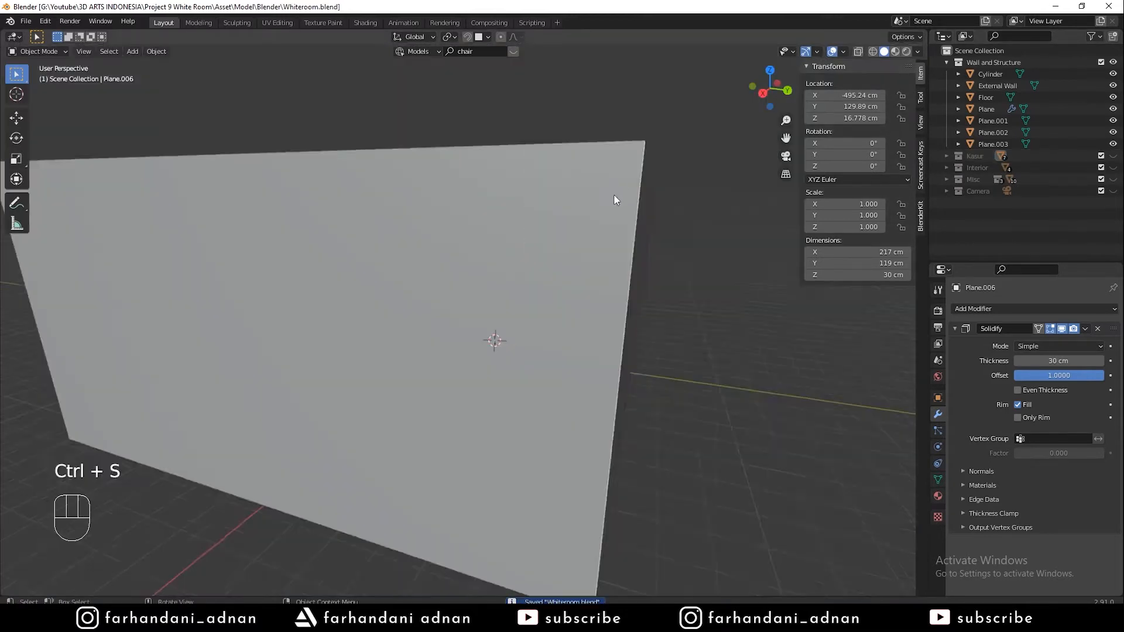
scroll(613, 194, "down", 10)
middle_click_drag(554, 190, 551, 261)
left_click(519, 265)
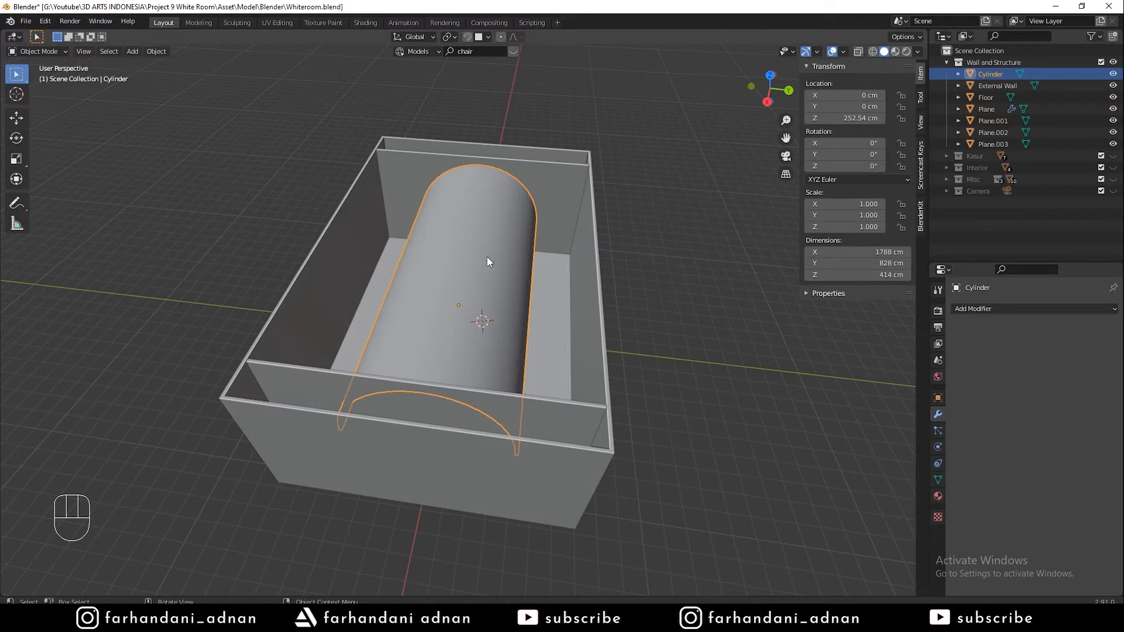
middle_click_drag(466, 310, 428, 311)
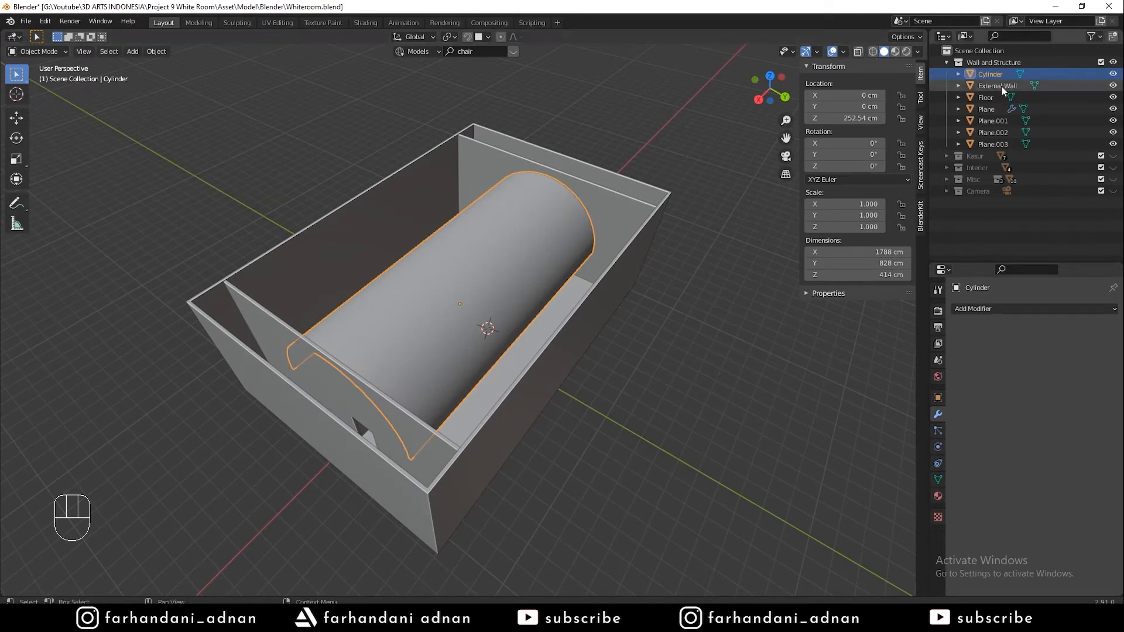
Review the Wall and Structure and Misc collections and examine the vaulted room from above
left_click(946, 62)
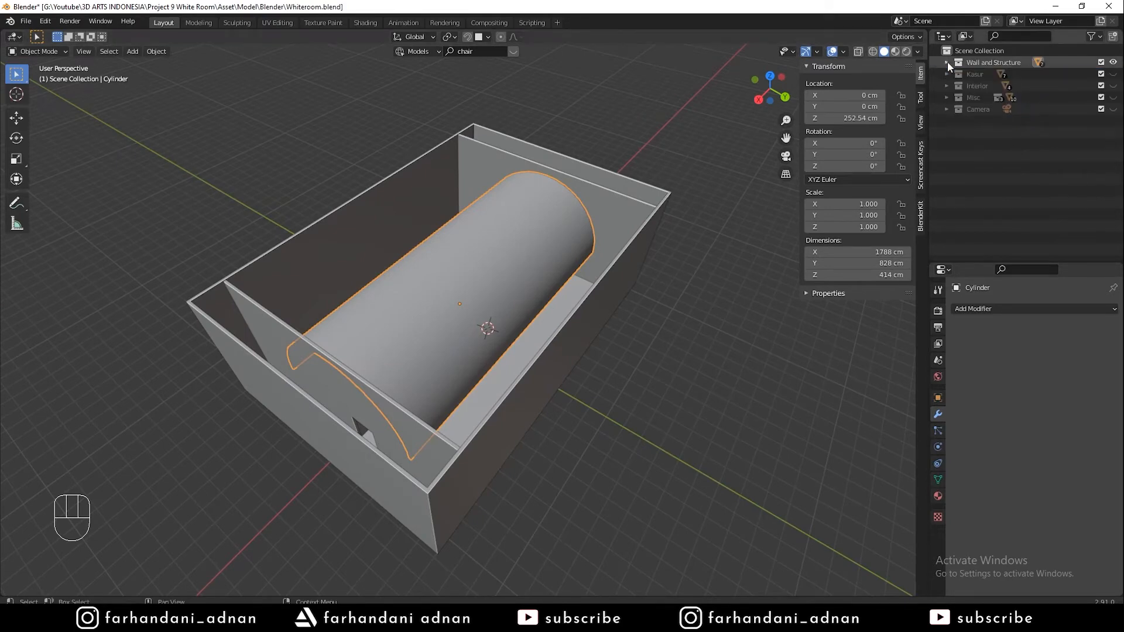
left_click(945, 62)
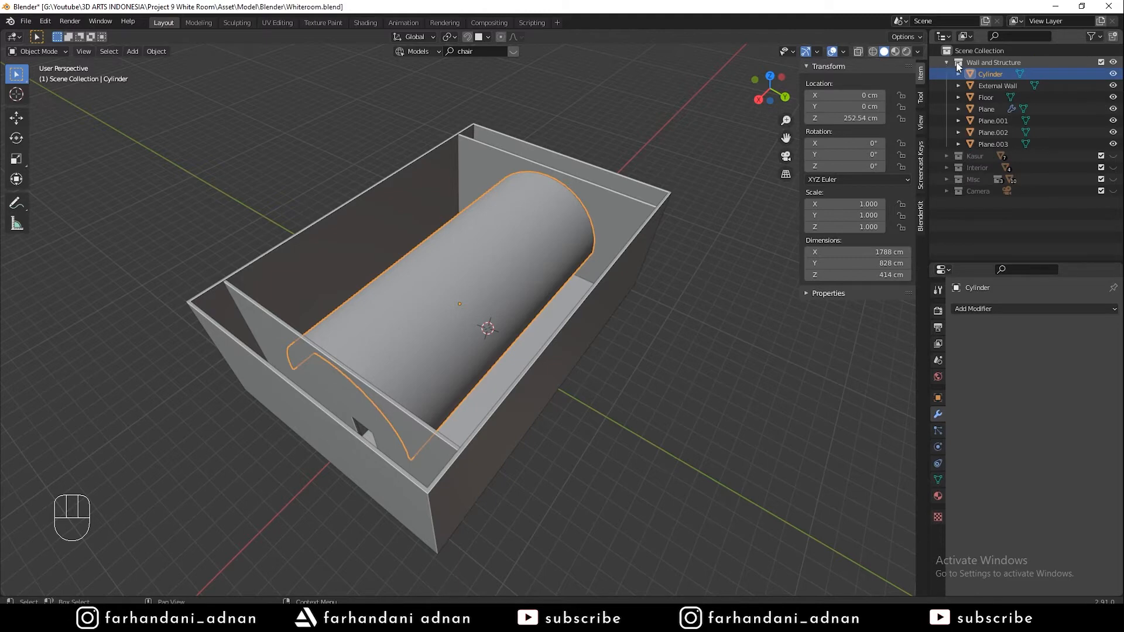
left_click(946, 62)
left_click(946, 62)
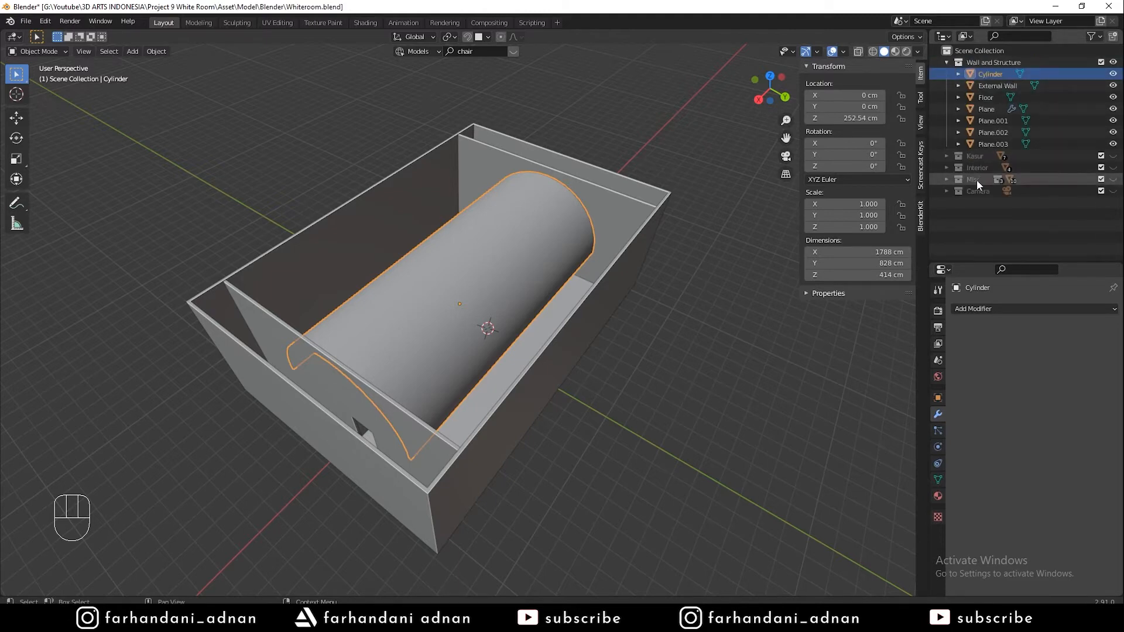
left_click(463, 217)
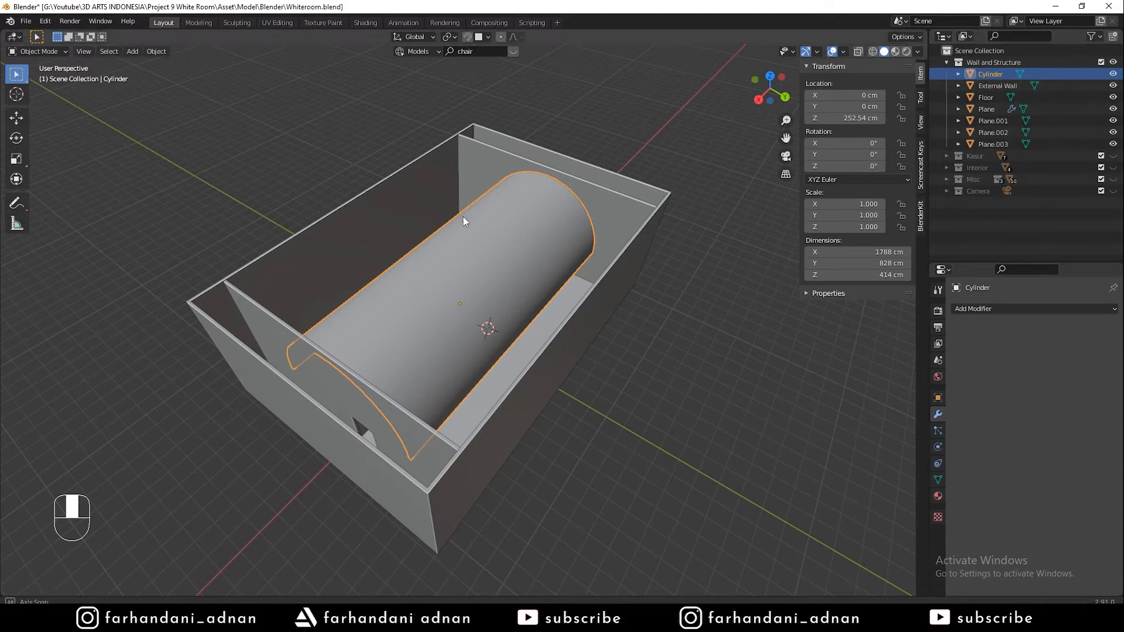
middle_click_drag(463, 217, 477, 216)
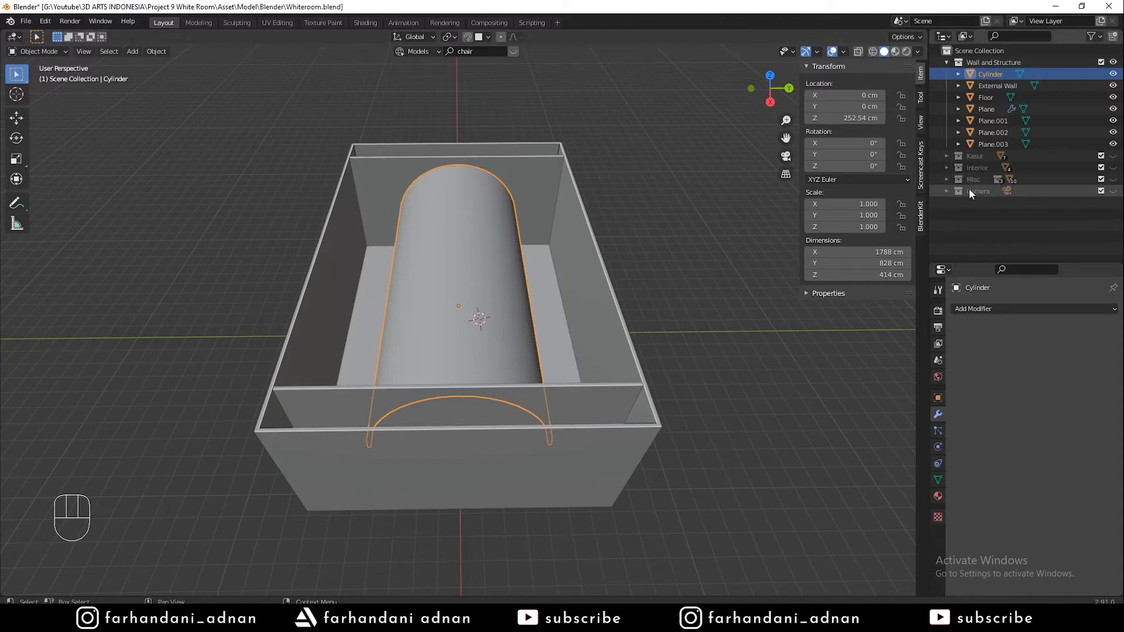
left_click(944, 181)
left_click(947, 179)
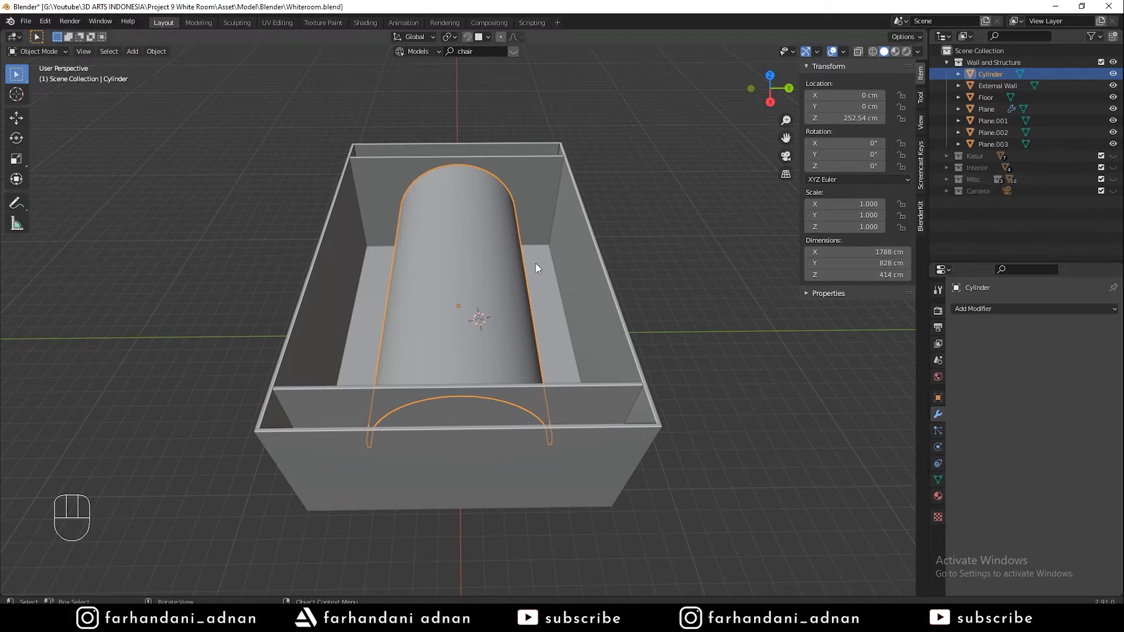
middle_click_drag(496, 268, 487, 259)
scroll(521, 317, "up", 3)
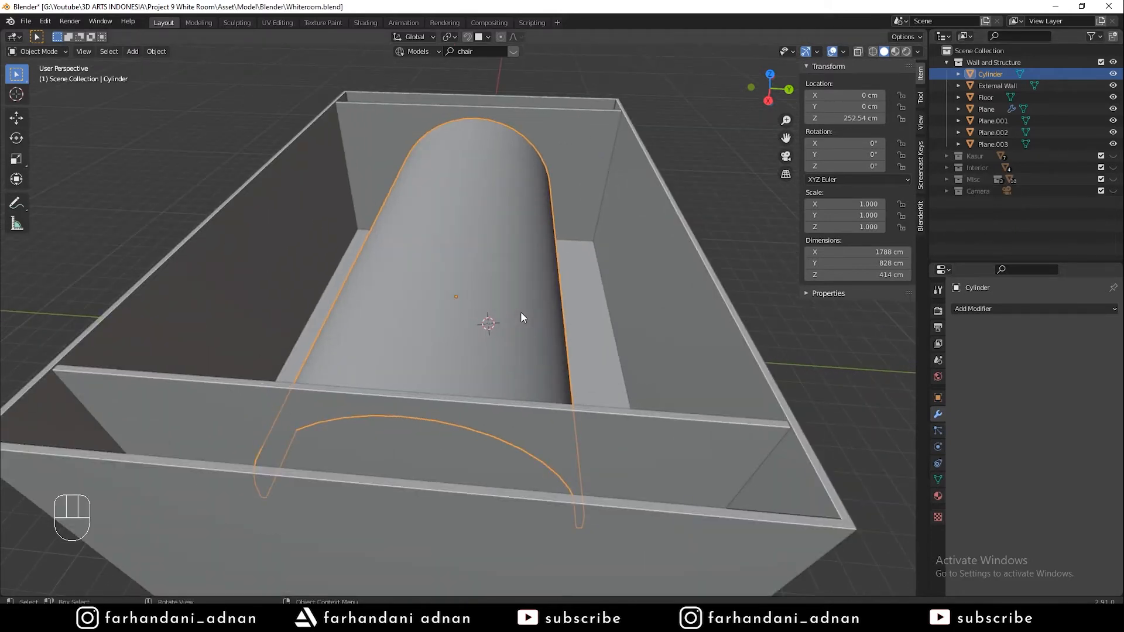
middle_click_drag(520, 311, 553, 254)
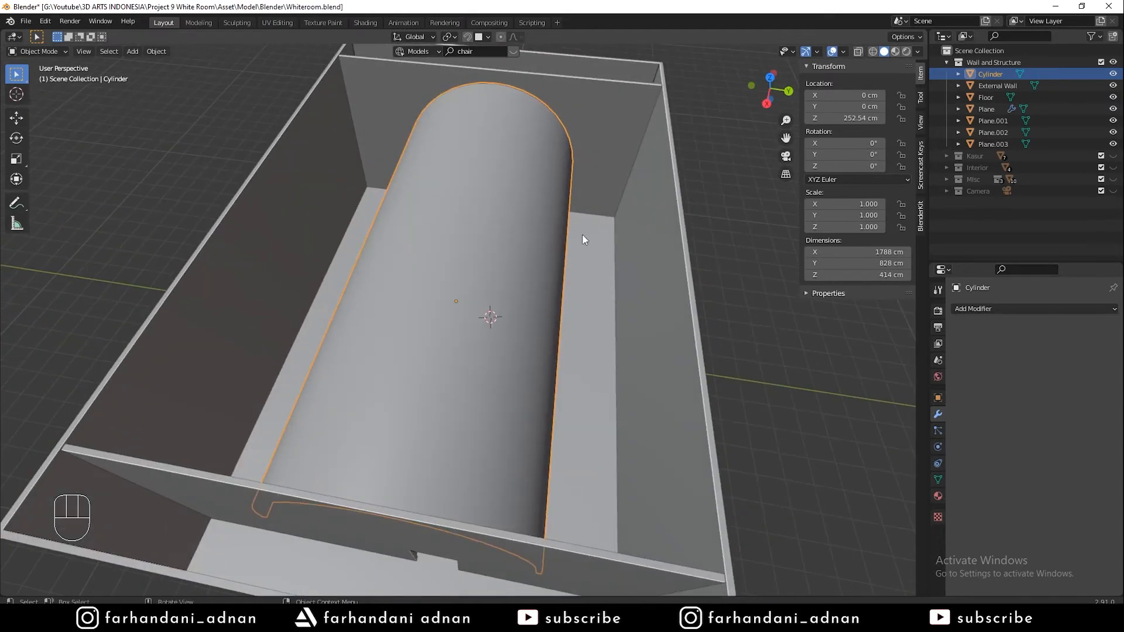
Inspect the vault's mesh in Edit Mode and compare the object transforms of the floor and the vault
key("Tab")
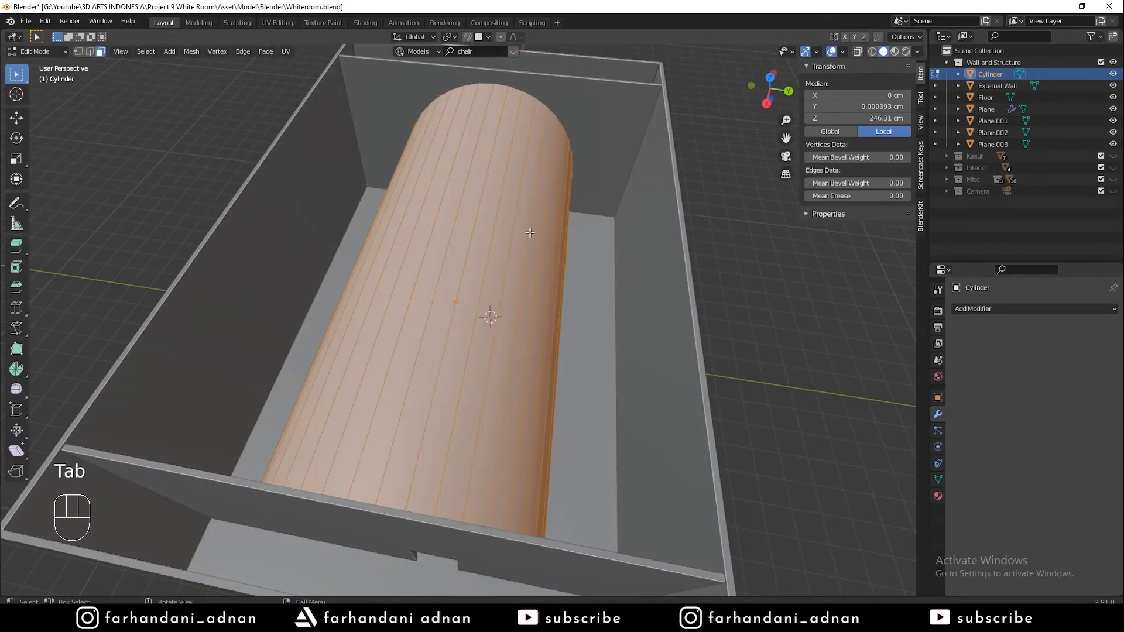
key("Tab")
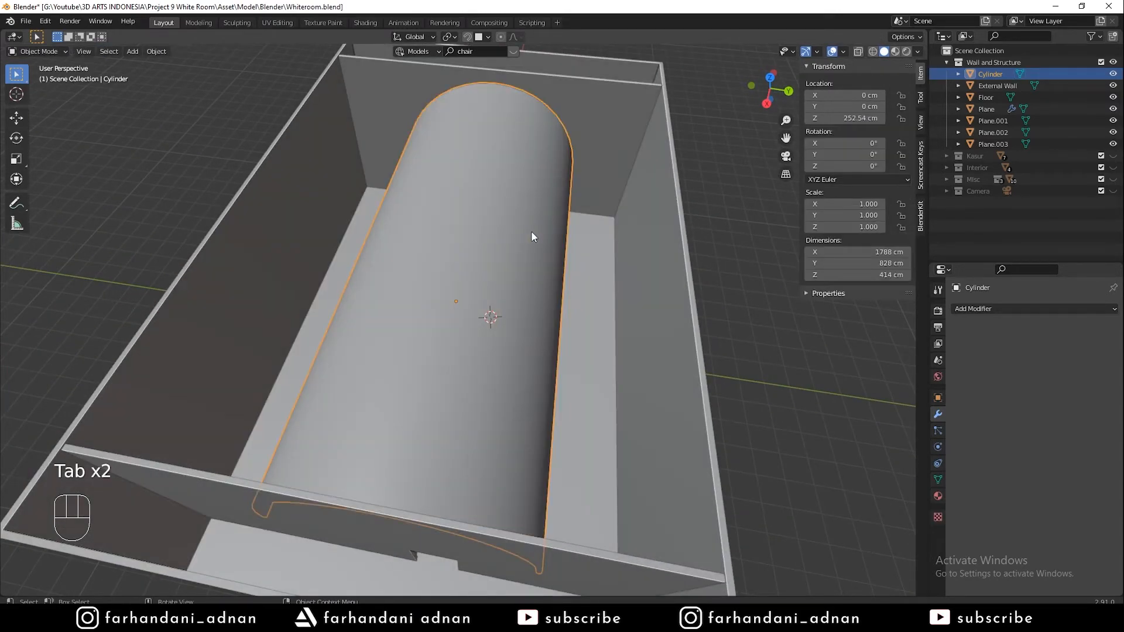
left_click(510, 218)
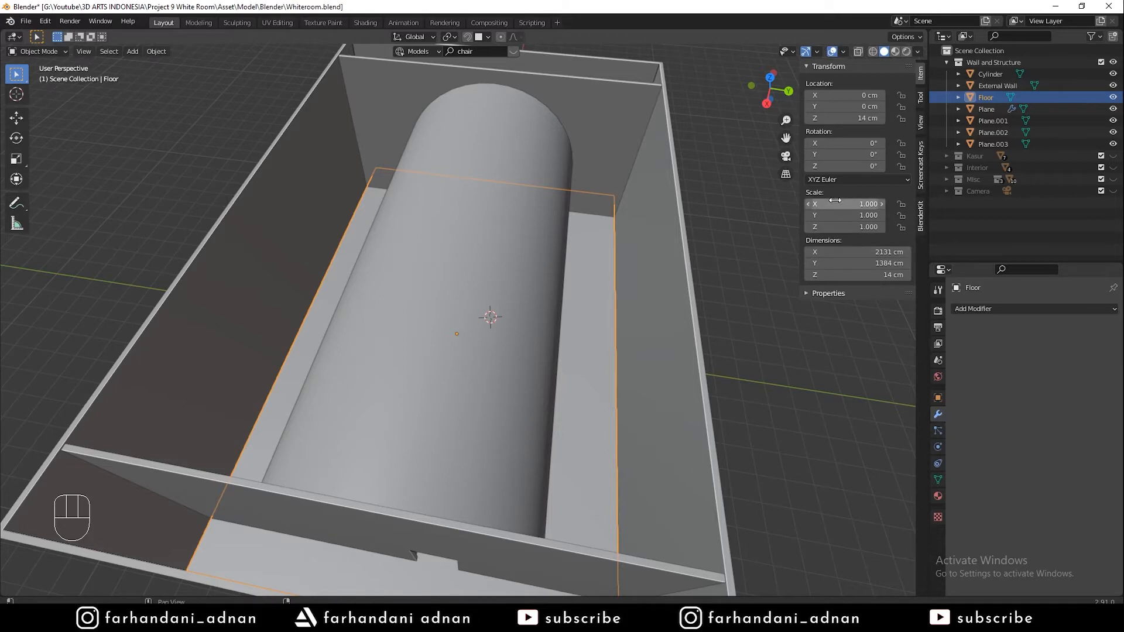
left_click(523, 234)
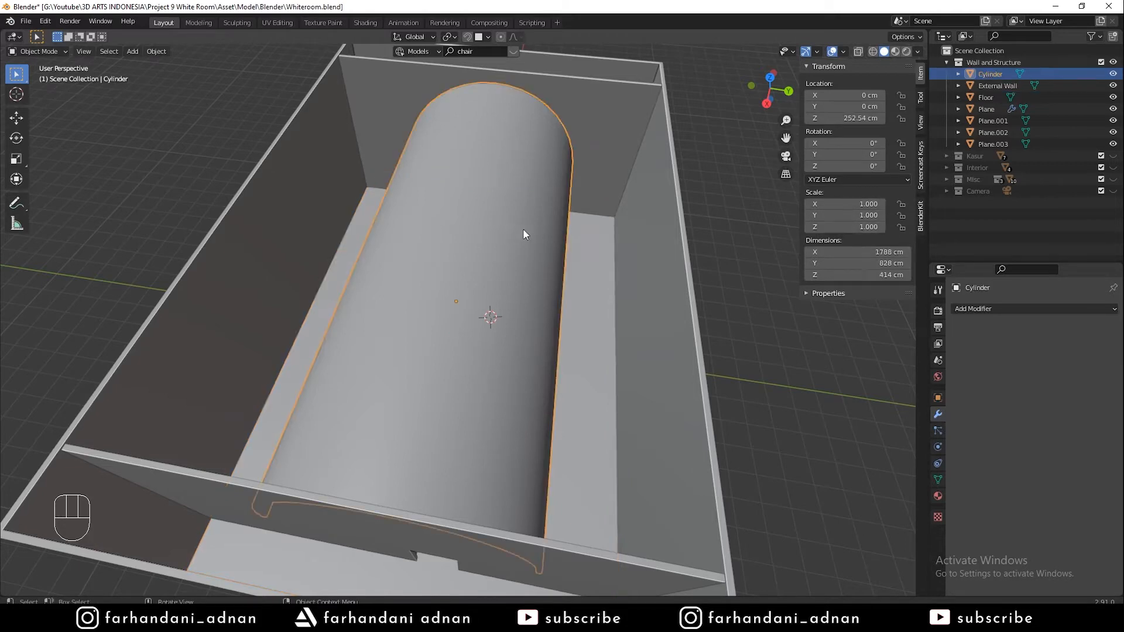
left_click(478, 237)
left_click(494, 243)
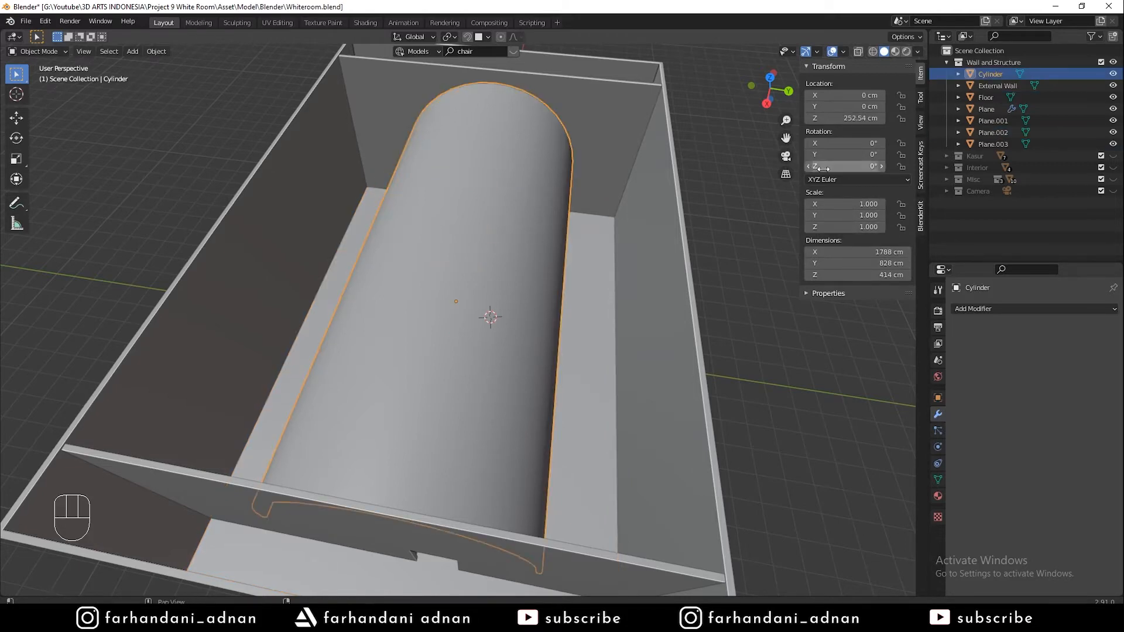
Try scaling the vault to 0.996 along the global X axis and applying its transform, and undo these changes
key("s")
key("x")
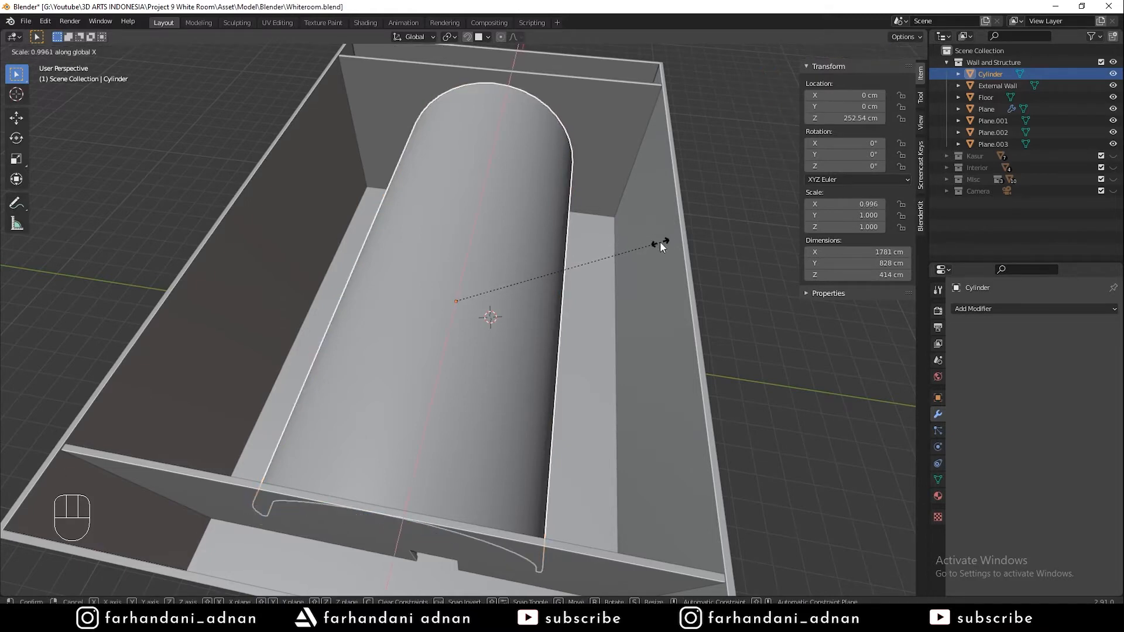
left_click(660, 242)
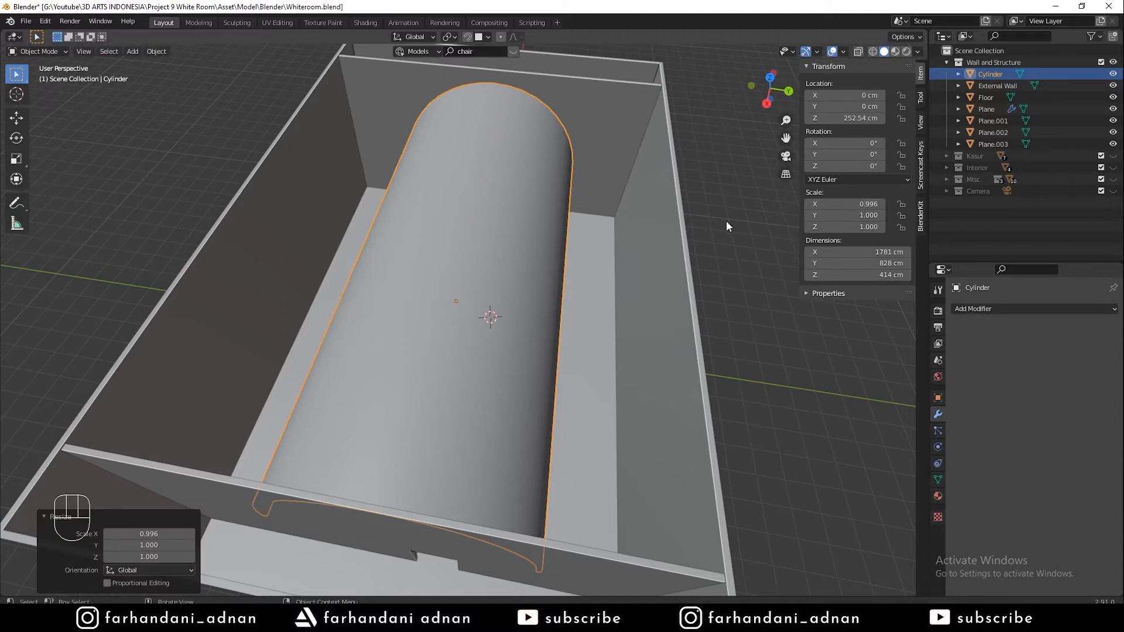
key("ctrl+a")
key("ctrl+z")
key("ctrl+z")
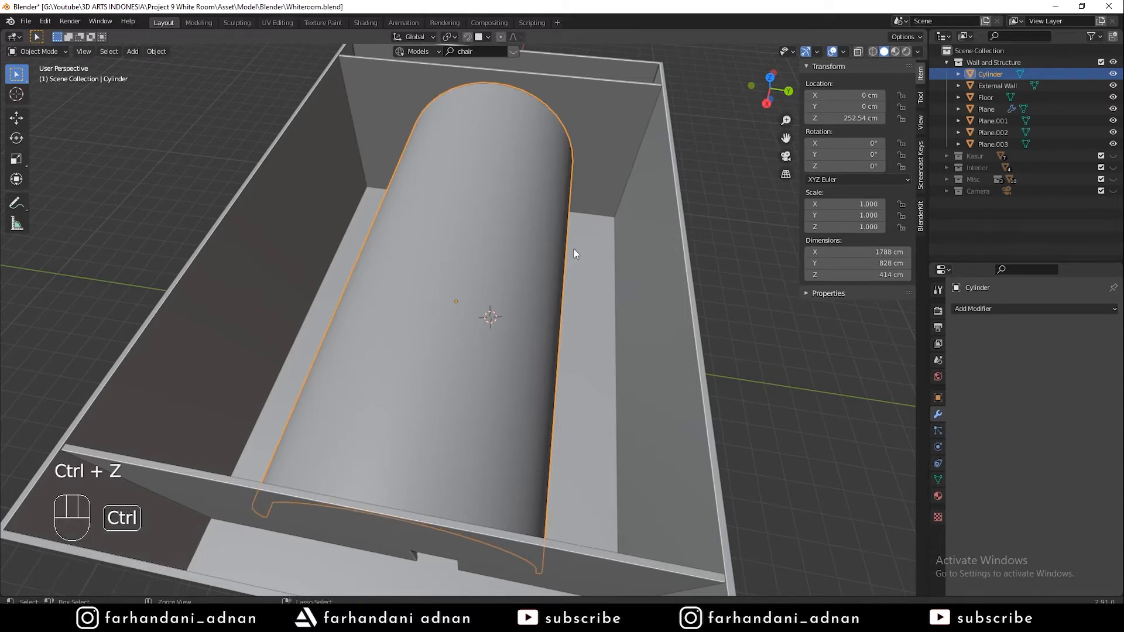
Apply the rotation and scale of the half-cylinder vault
left_click(507, 287)
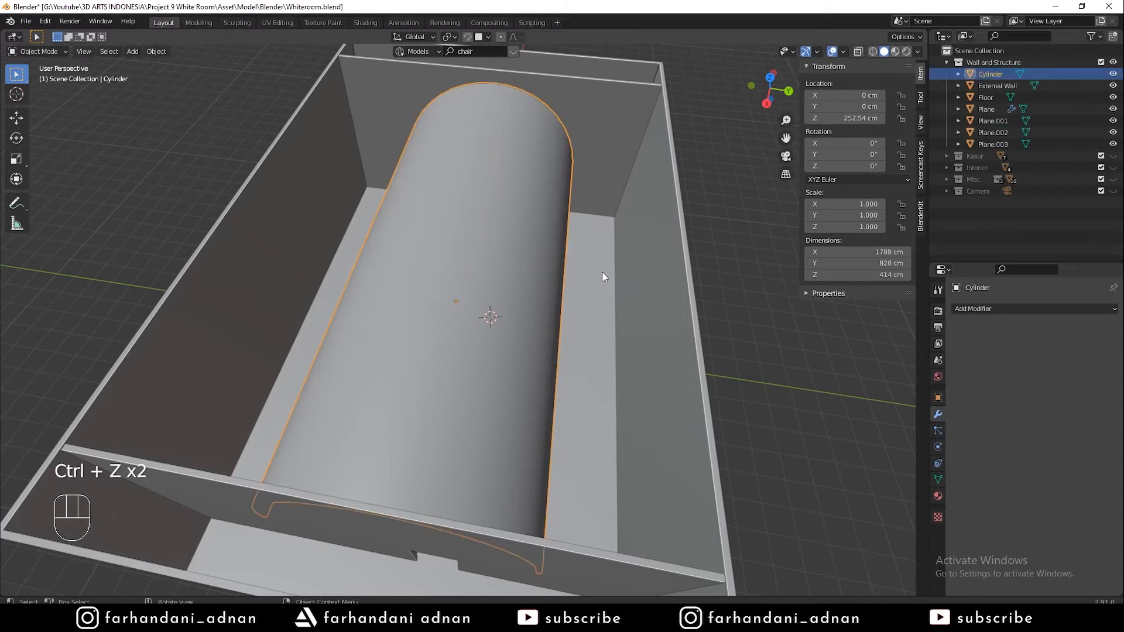
mouse_move(614, 270)
middle_mouse_down()
mouse_move(526, 276)
mouse_move(625, 265)
middle_mouse_up()
key("ctrl+a")
left_click(626, 263)
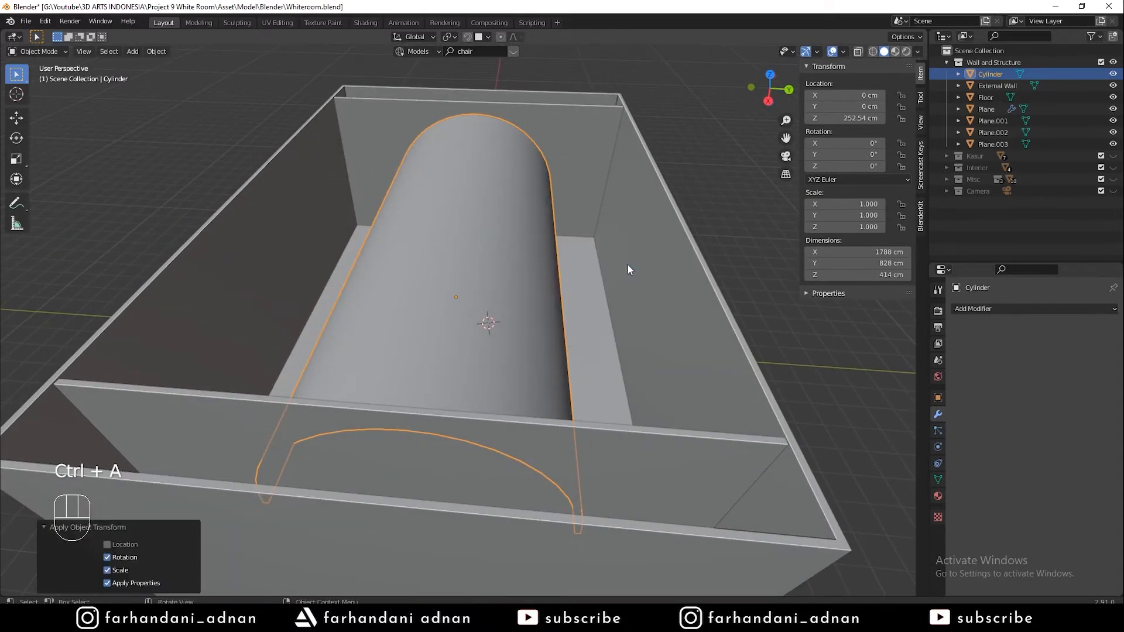
key("ctrl+a")
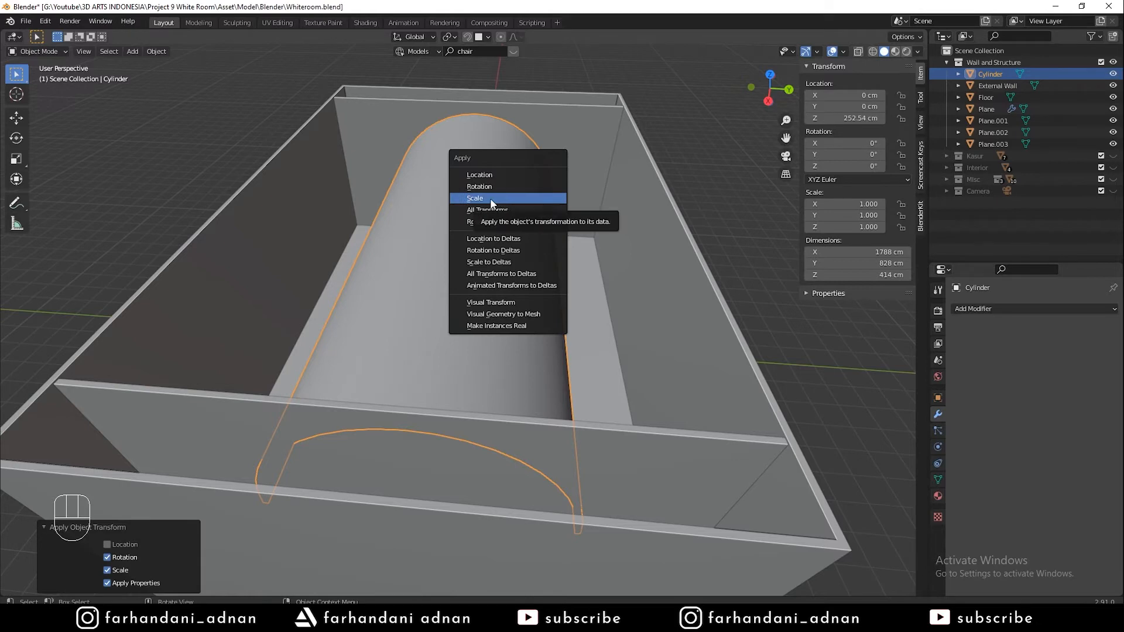
left_click(518, 220)
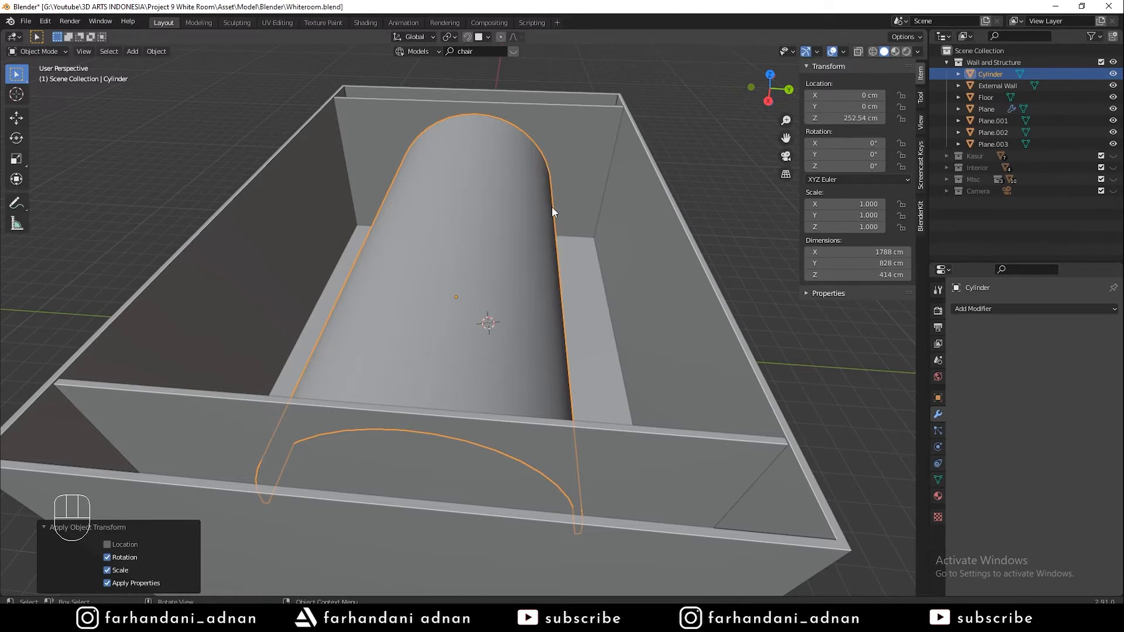
Split the Properties editor in two, enlarge its upper half, and turn that half into a UV Editor
middle_click_drag(506, 252, 433, 267)
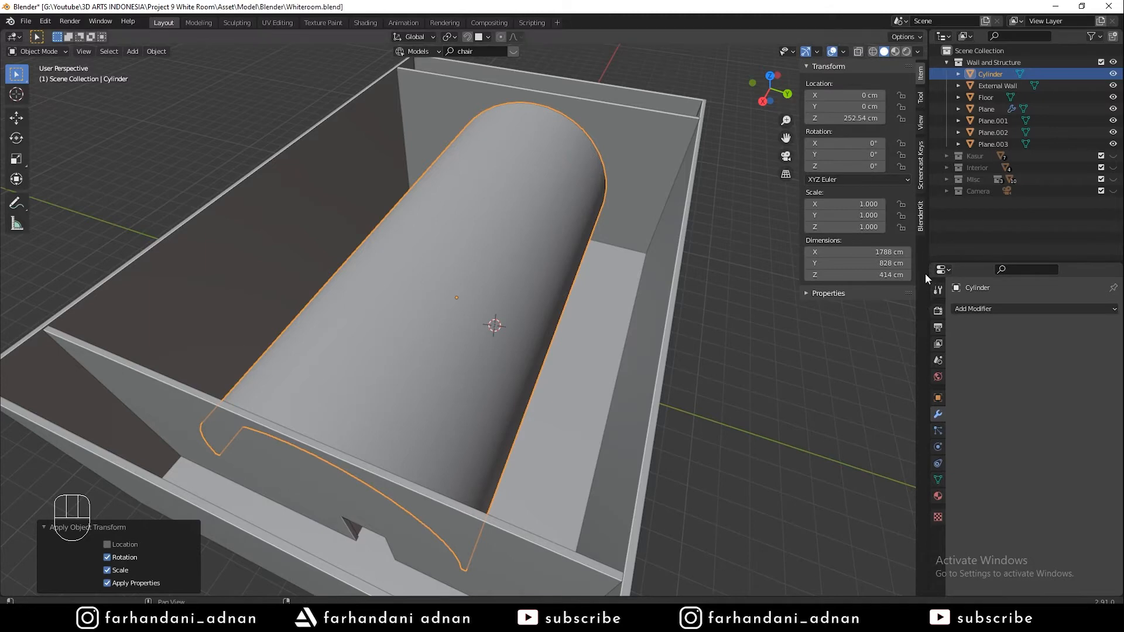
left_click_drag(930, 265, 941, 443)
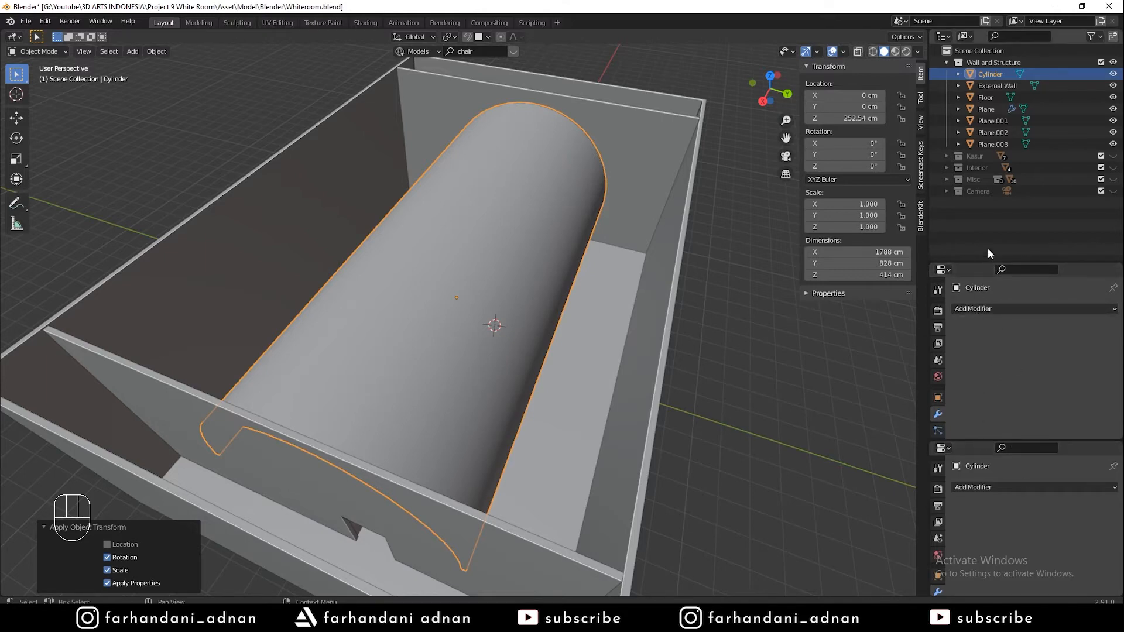
left_click_drag(989, 262, 989, 169)
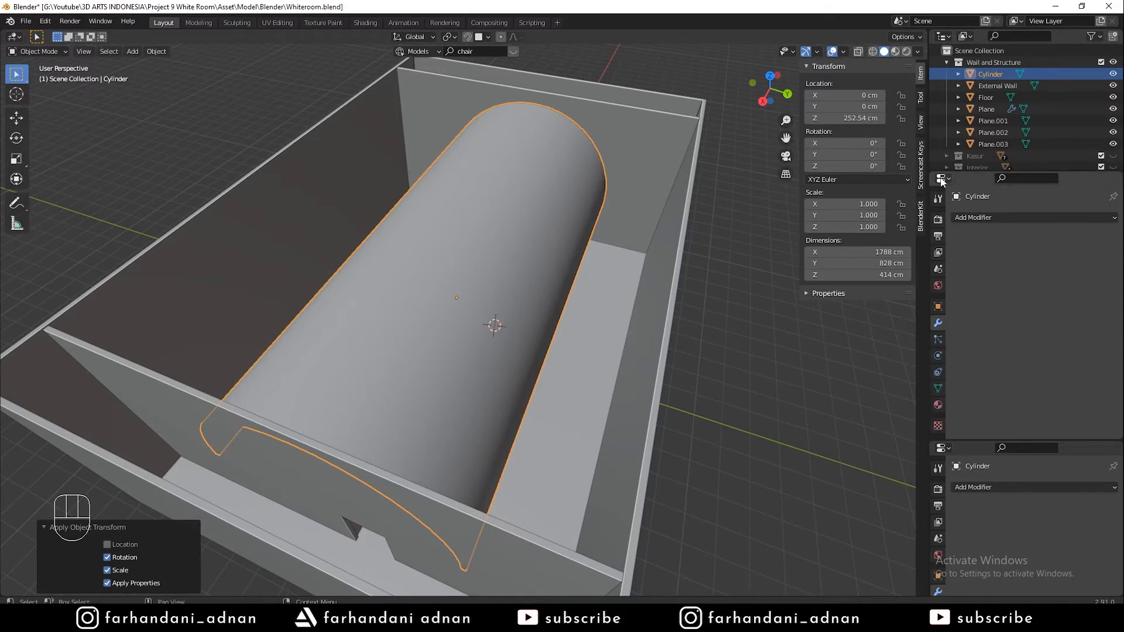
left_click(941, 179)
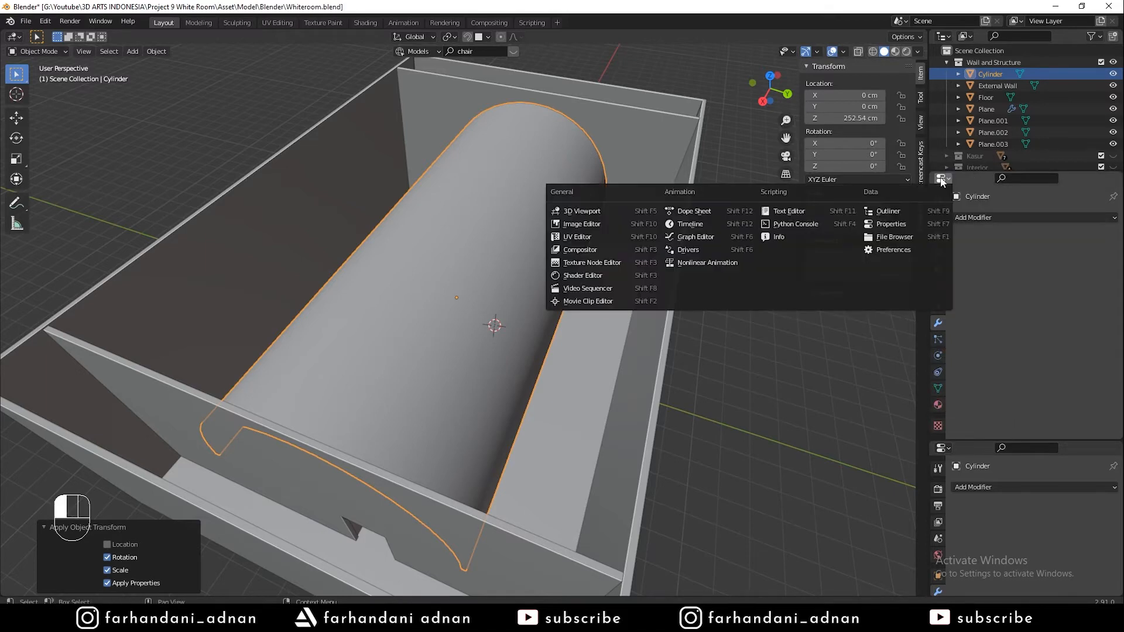
left_click(571, 237)
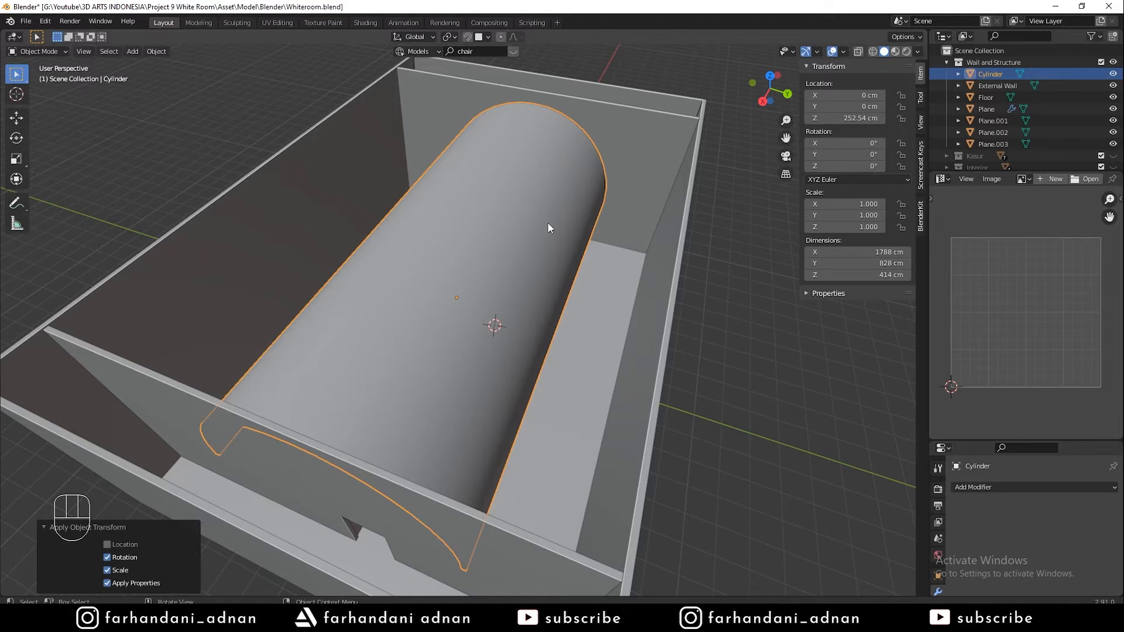
Open the half-cylinder vault in Edit Mode and examine its existing UV layout
key("Tab")
scroll(1010, 265, "up", 3)
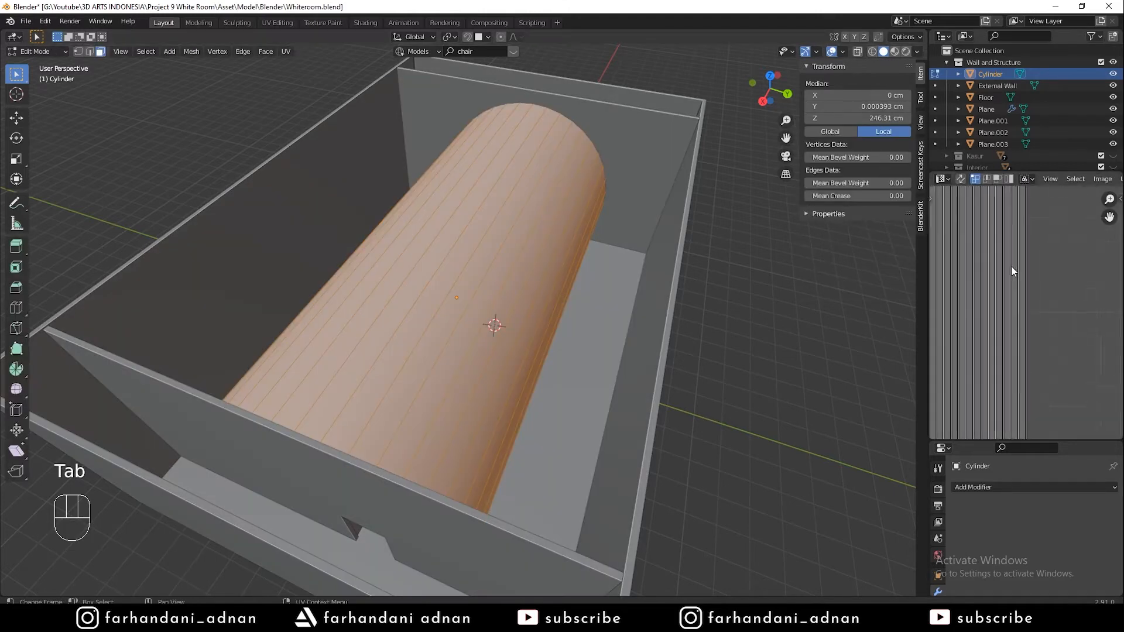
middle_click_drag(954, 282, 1021, 292)
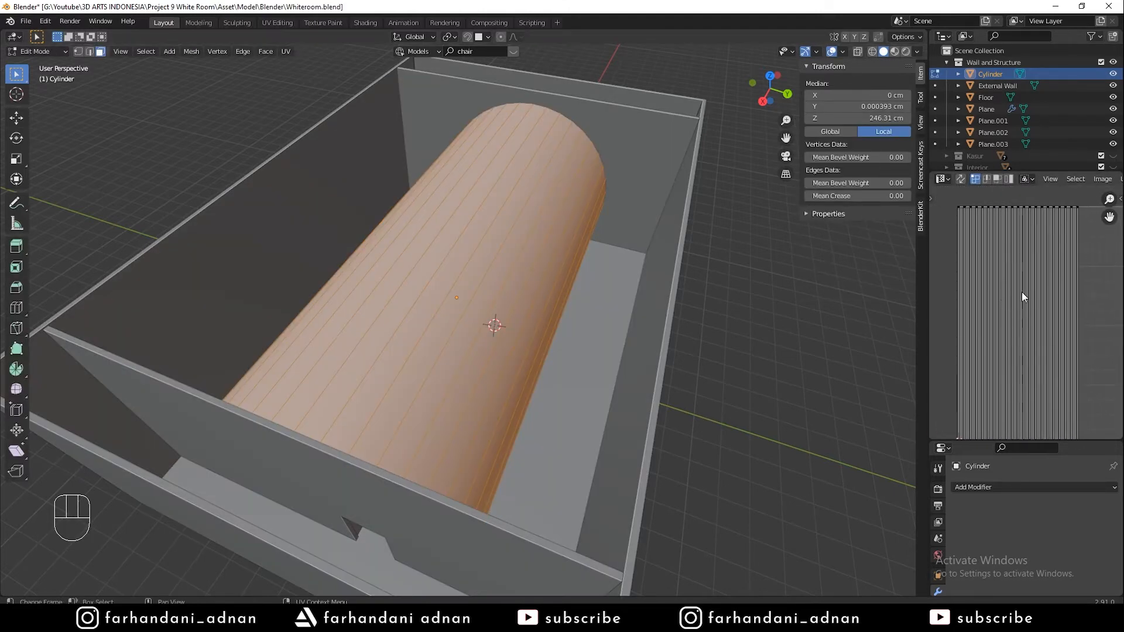
scroll(1047, 271, "down", 1)
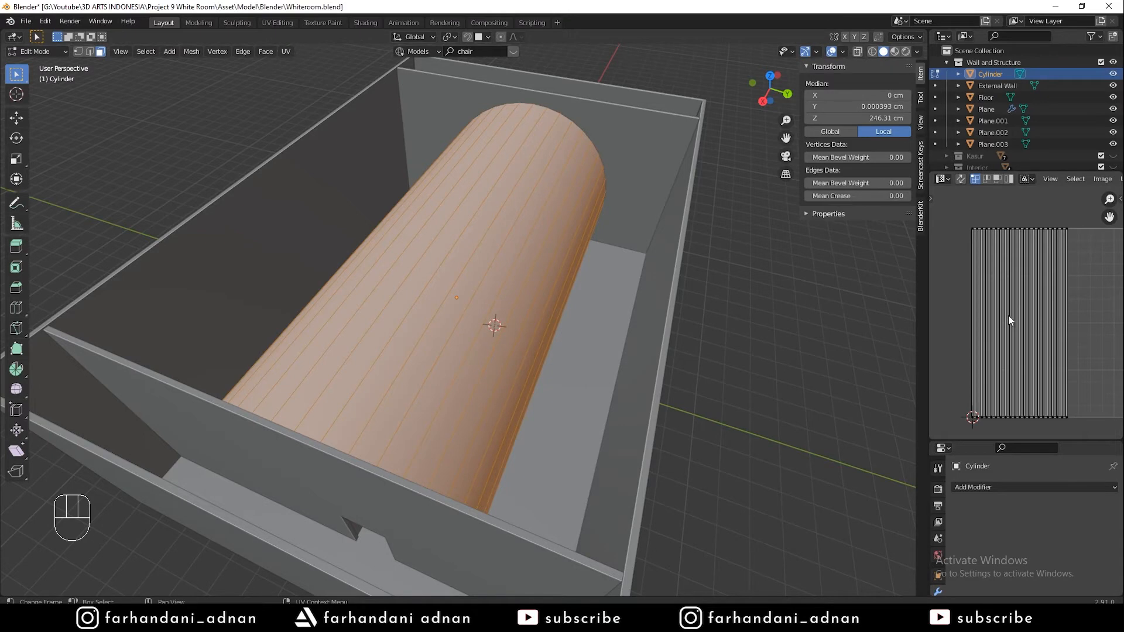
scroll(1007, 315, "down", 2)
key("Tab")
key("Tab")
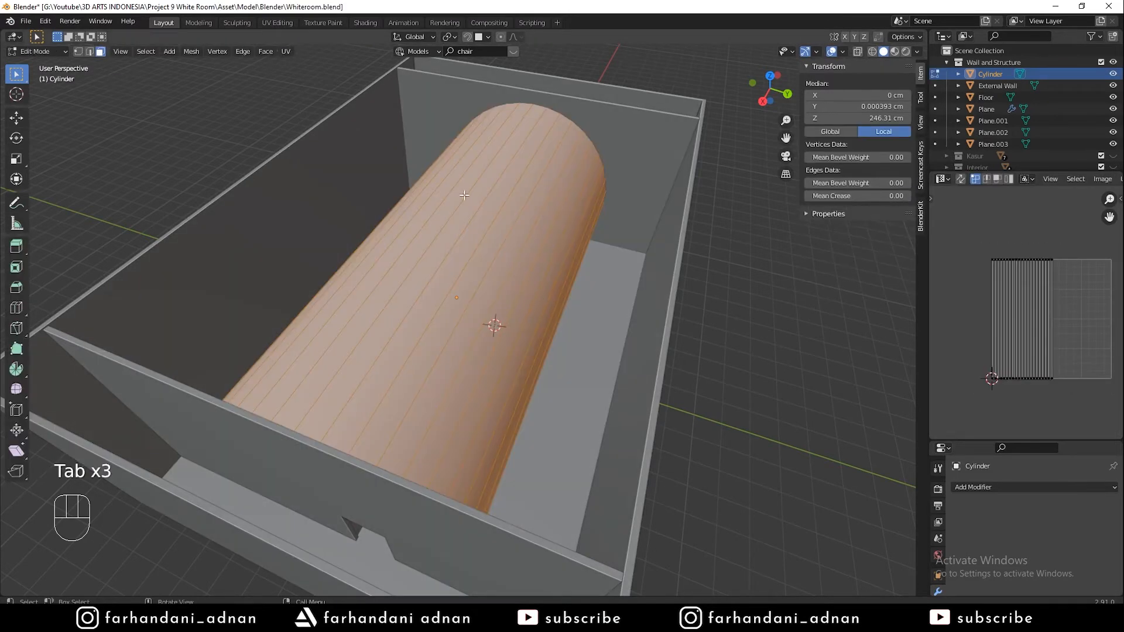
Unwrap the whole vault with Smart UV Project at the default settings and inspect the resulting islands
left_click(288, 51)
left_click(314, 84)
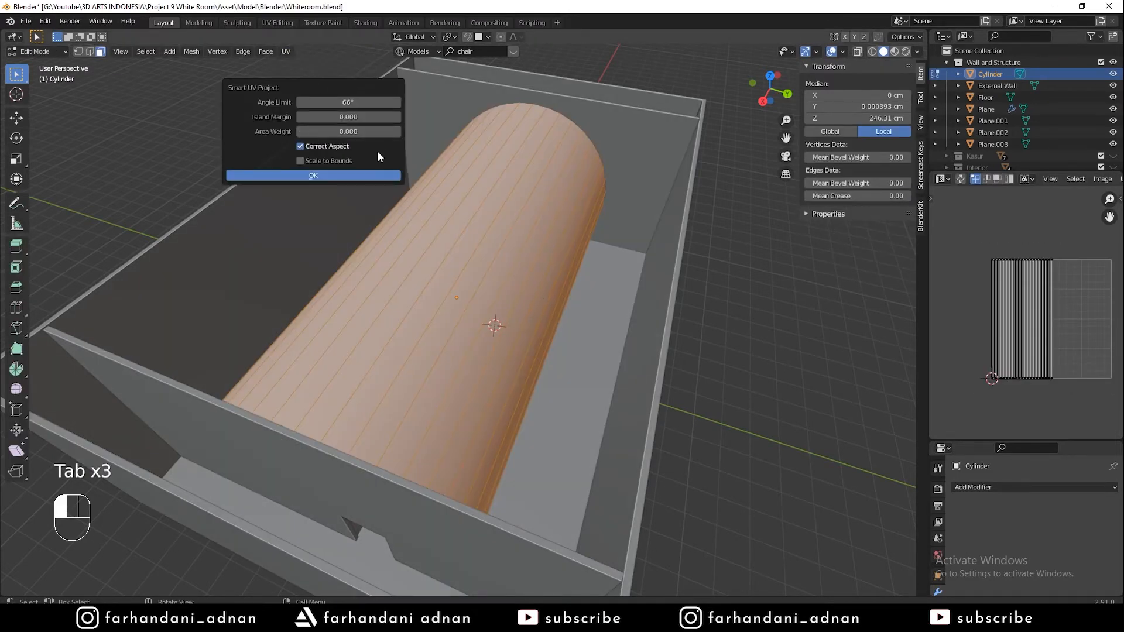
left_click(363, 173)
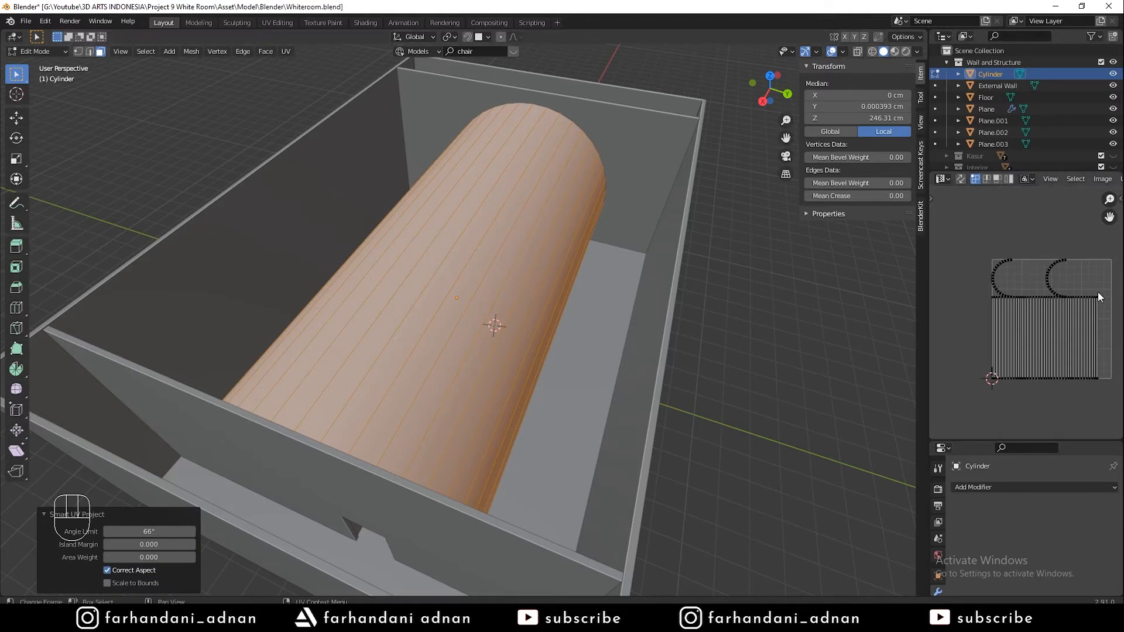
scroll(1097, 291, "up", 5)
scroll(1097, 292, "down", 5)
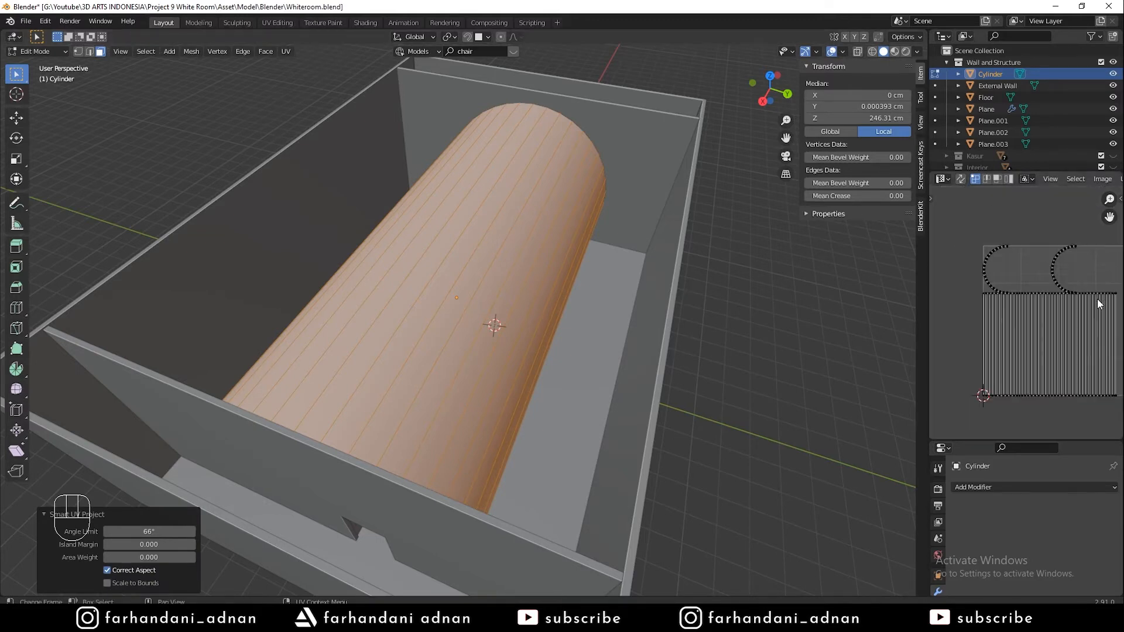
scroll(1057, 315, "up", 4)
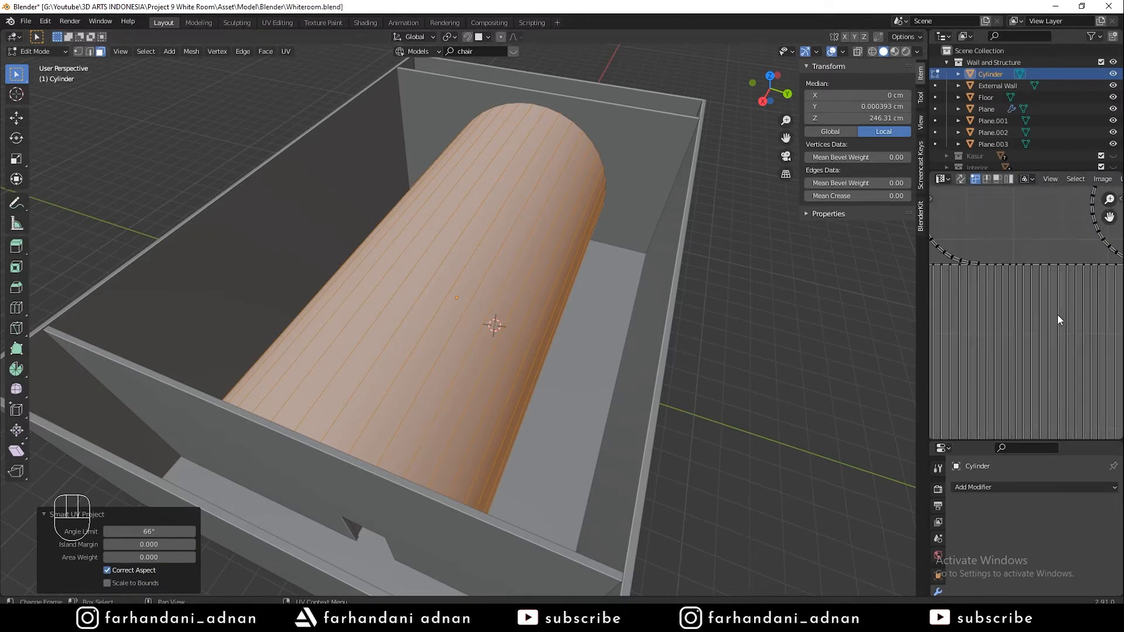
key("Tab")
key("Tab")
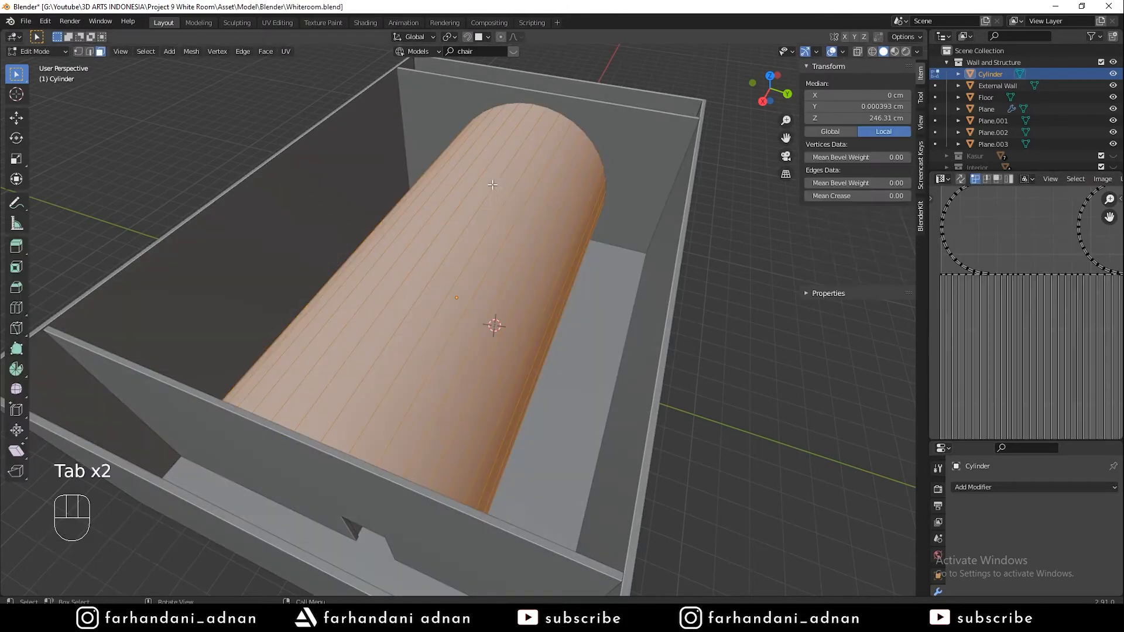
Try to unwrap the vault again with Smart UV Project using an island margin of 0.01
left_click(285, 51)
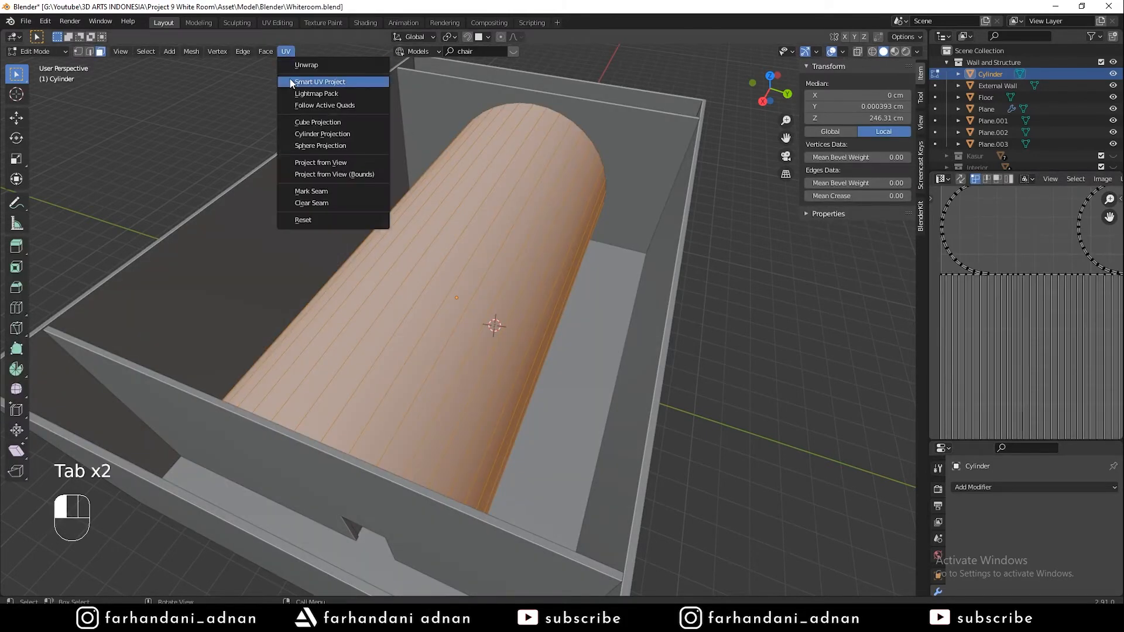
left_click(307, 81)
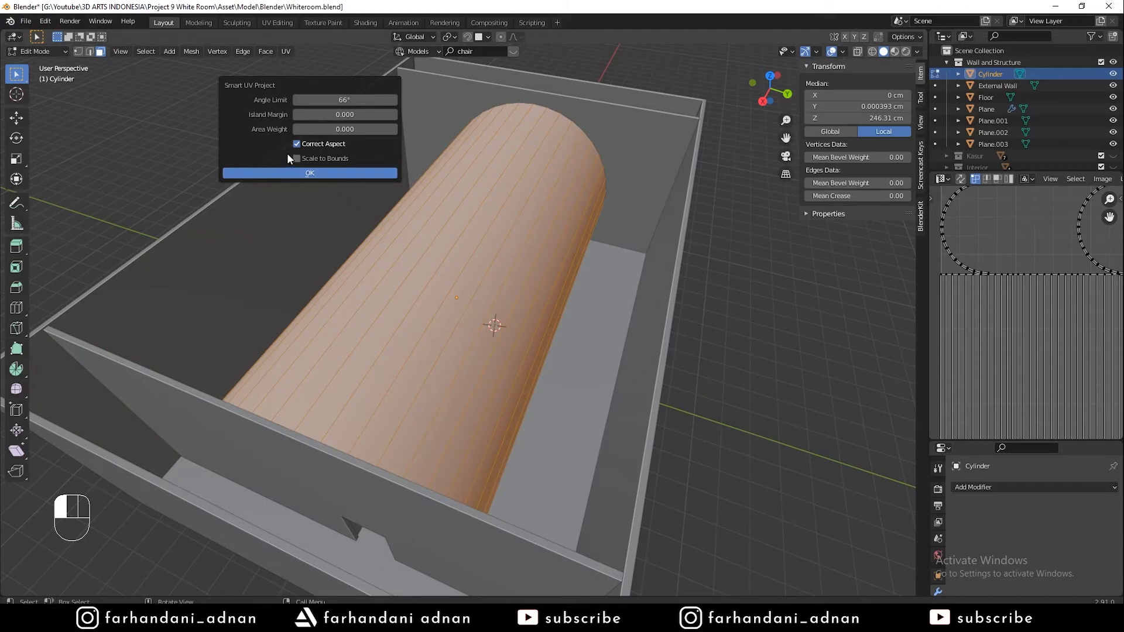
left_click(287, 52)
left_click(287, 52)
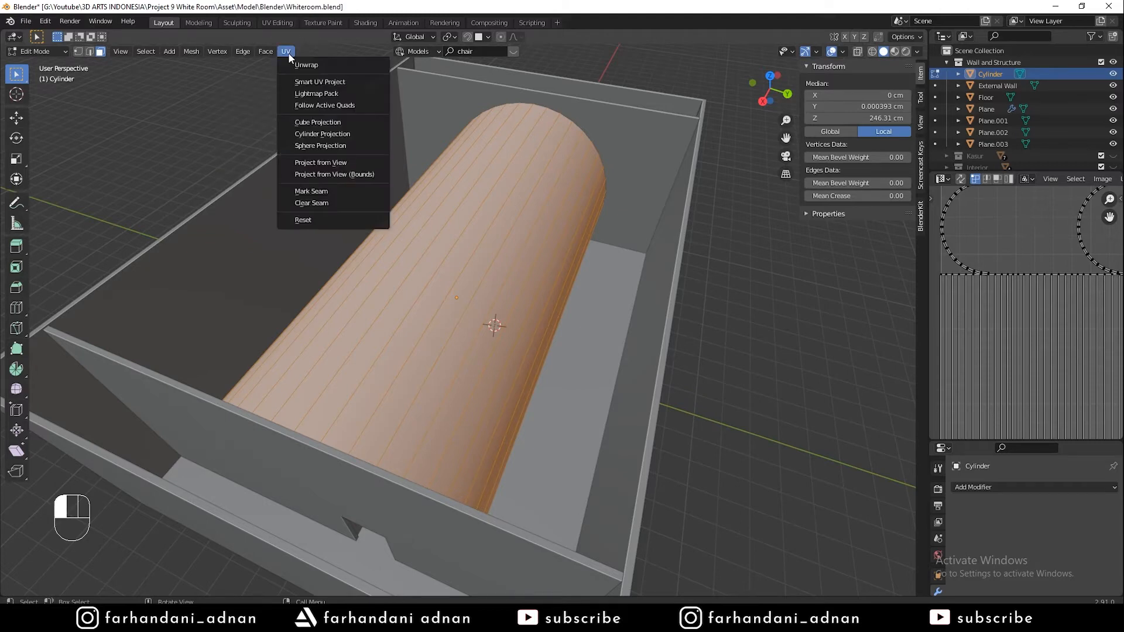
left_click(333, 83)
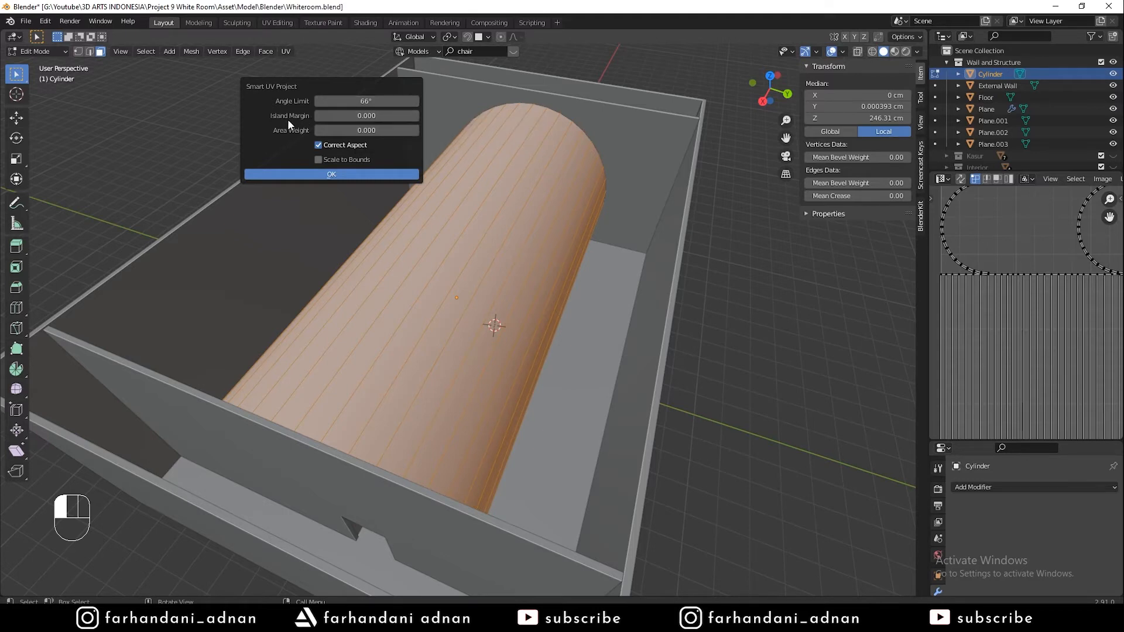
left_click(391, 115)
type("0.01")
key("Return")
Examine the gap between the curved strip and the panel island in the UV layout, selecting the strip's end face
scroll(974, 277, "up", 6)
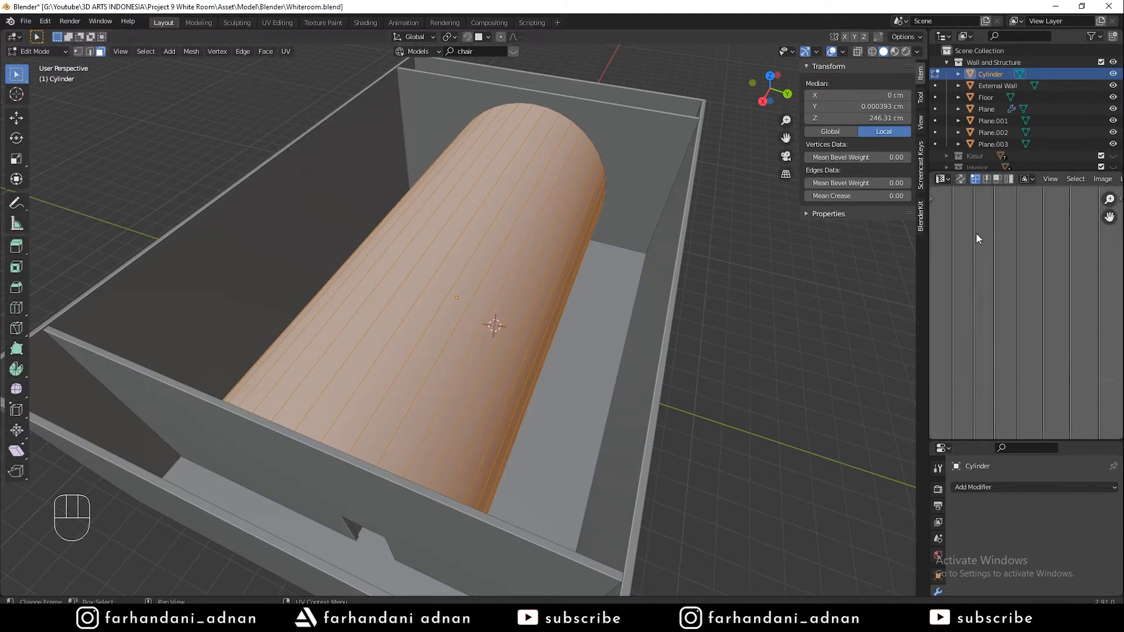
scroll(995, 276, "up", 1)
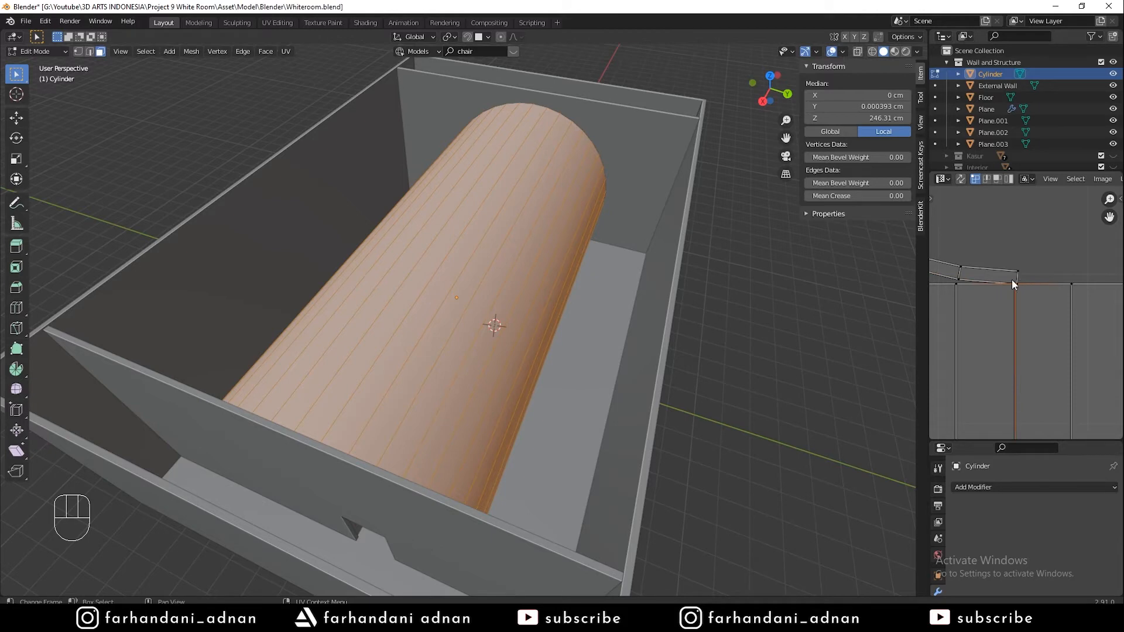
scroll(1019, 285, "up", 2)
left_click(999, 253)
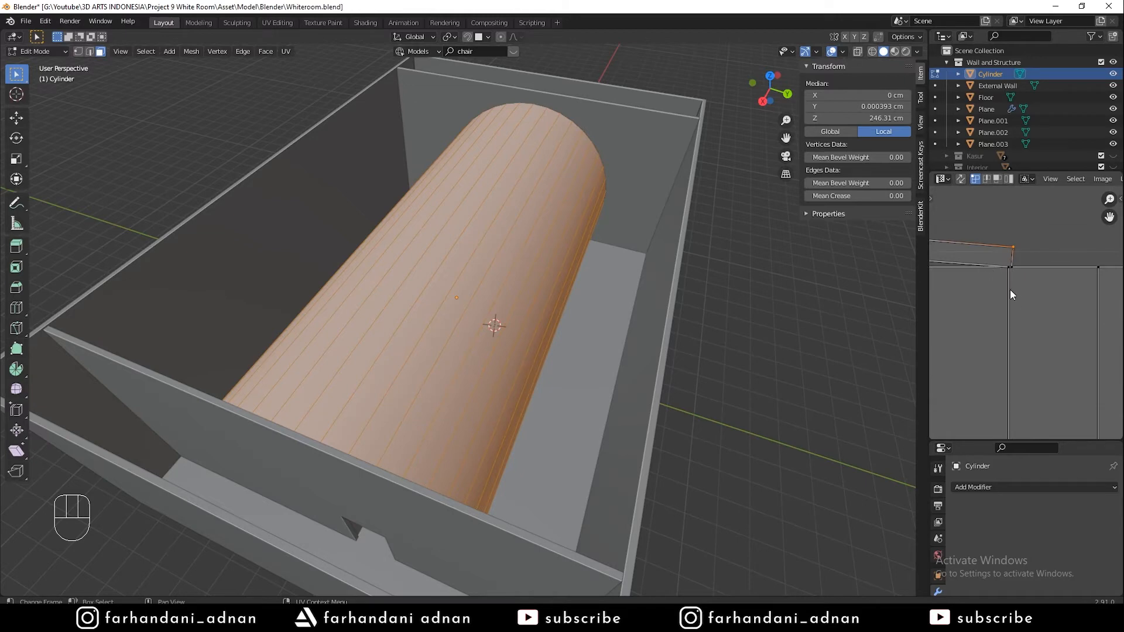
key("3")
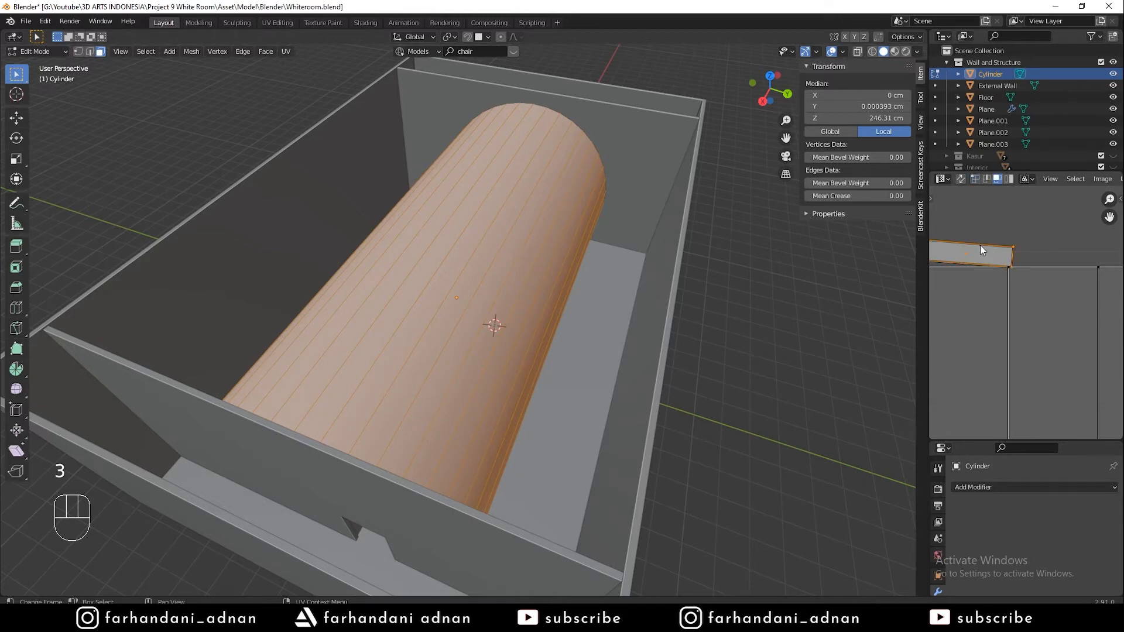
key("Escape")
scroll(1033, 286, "down", 11)
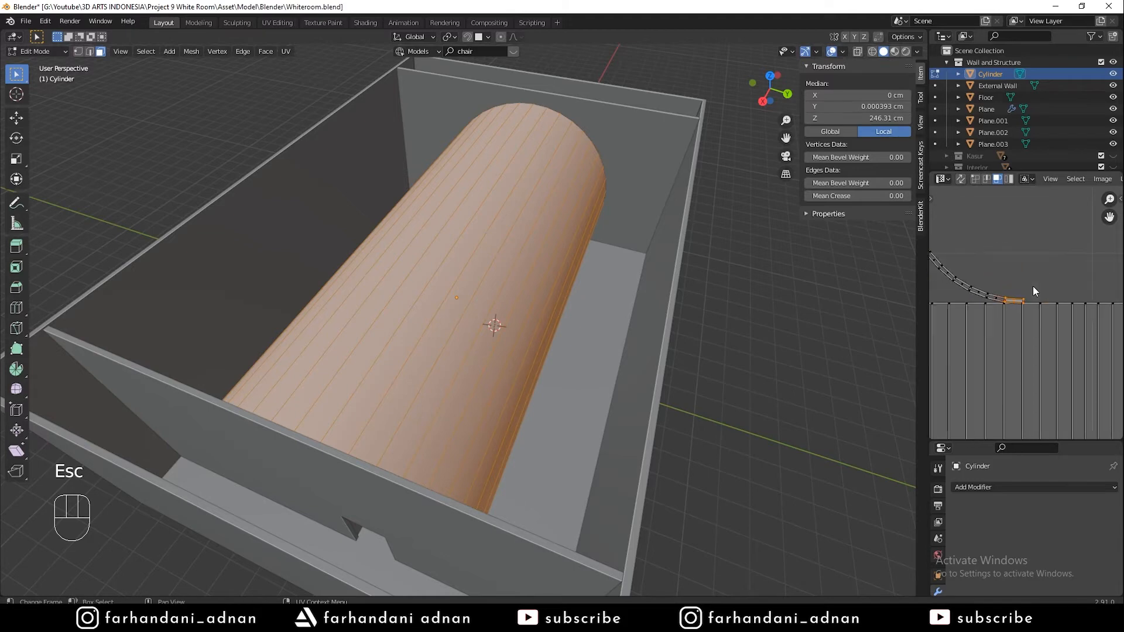
scroll(1048, 289, "up", 3)
Unwrap the whole vault with Smart UV Project using an island margin of 0.01
key("q")
key("q")
key("a")
key("a")
key("a")
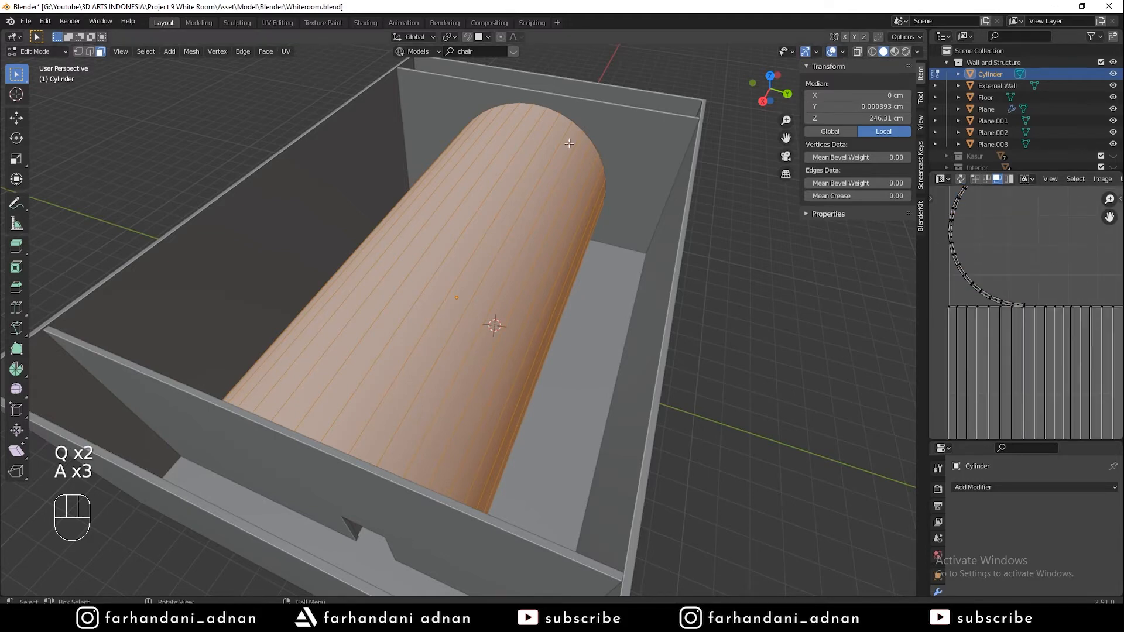
left_click(287, 51)
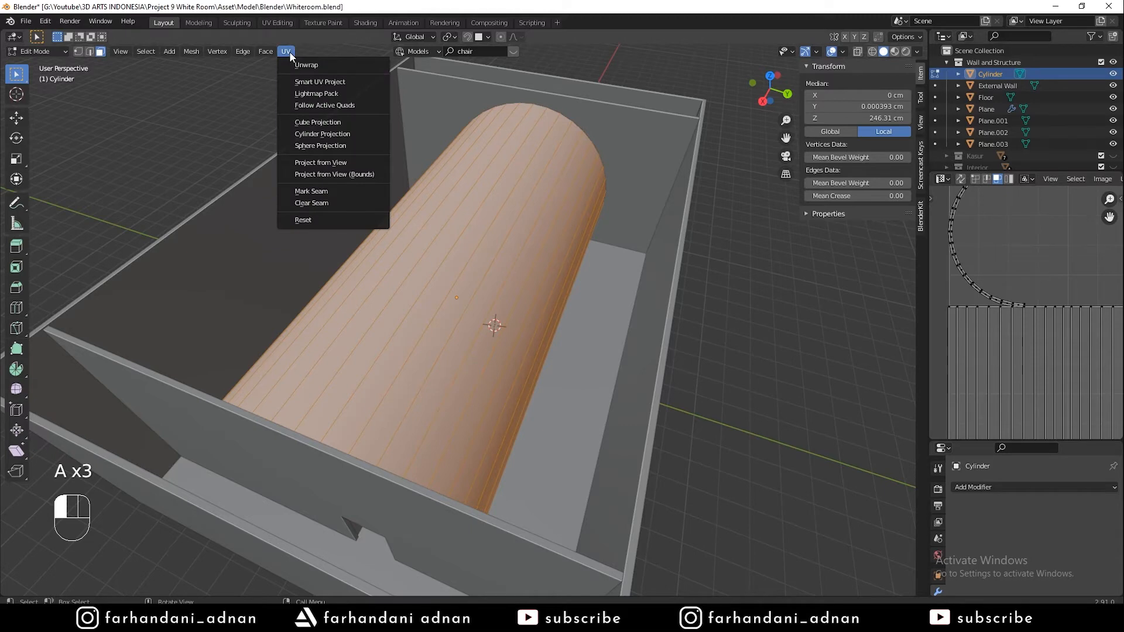
left_click(311, 82)
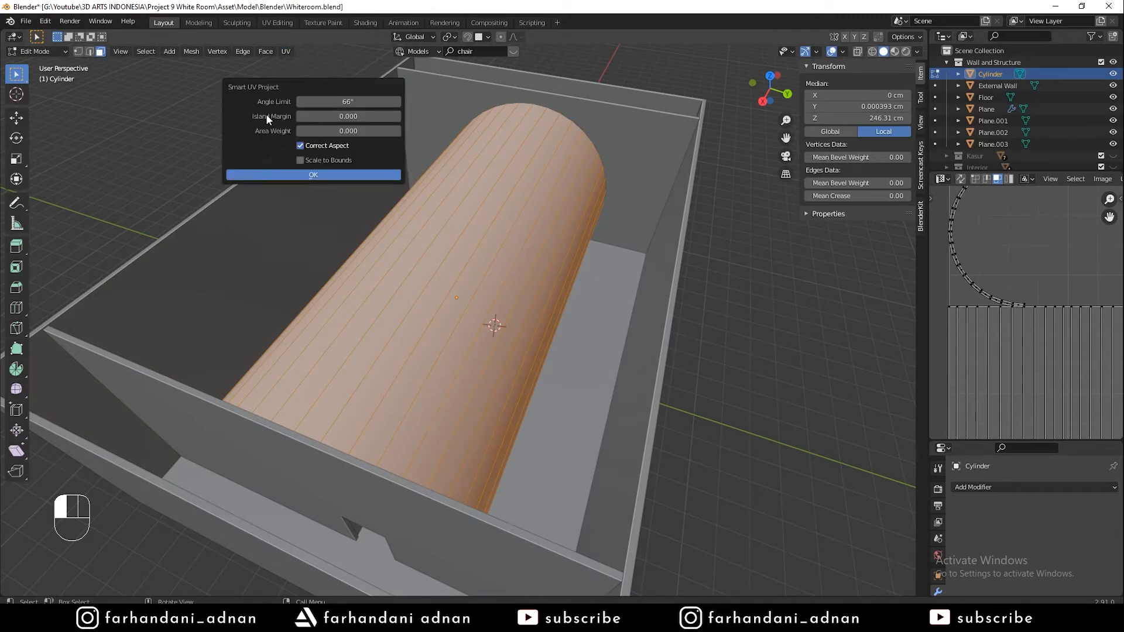
left_click(351, 116)
type("0.01")
key("Return")
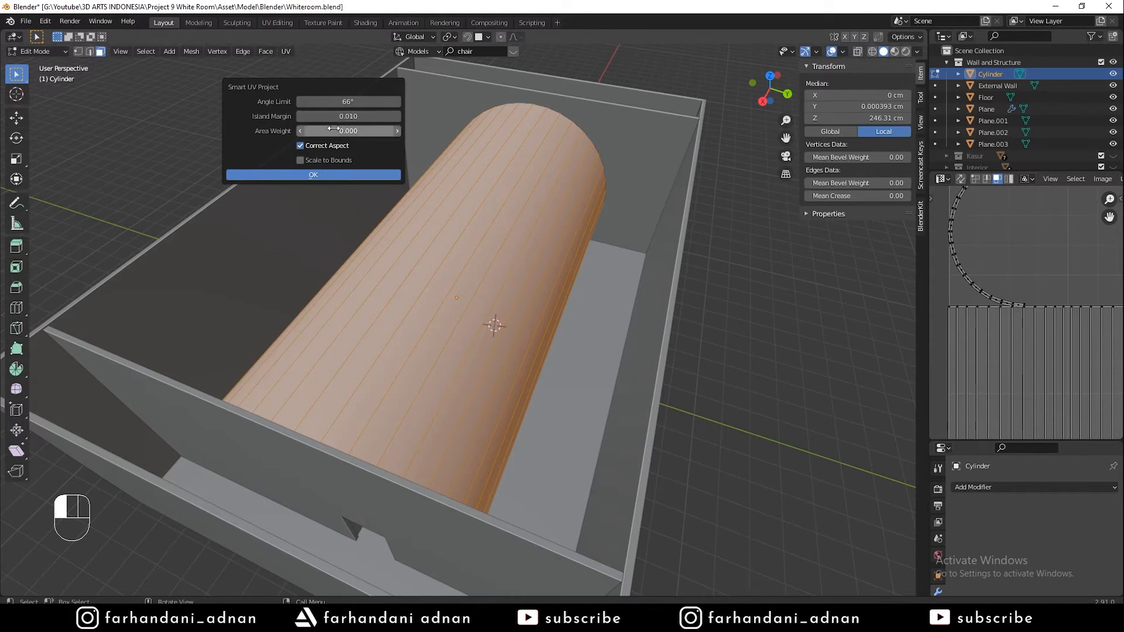
left_click(291, 176)
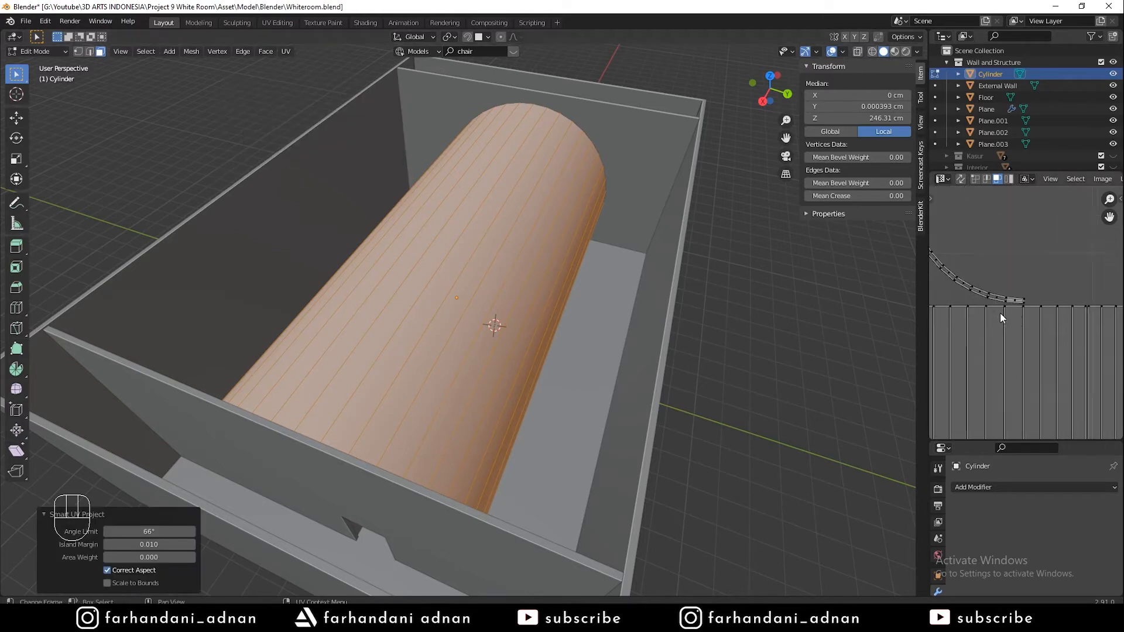
Examine the spacing between the islands in the vault's new UV layout and compare it with the mesh
scroll(1000, 312, "up", 6)
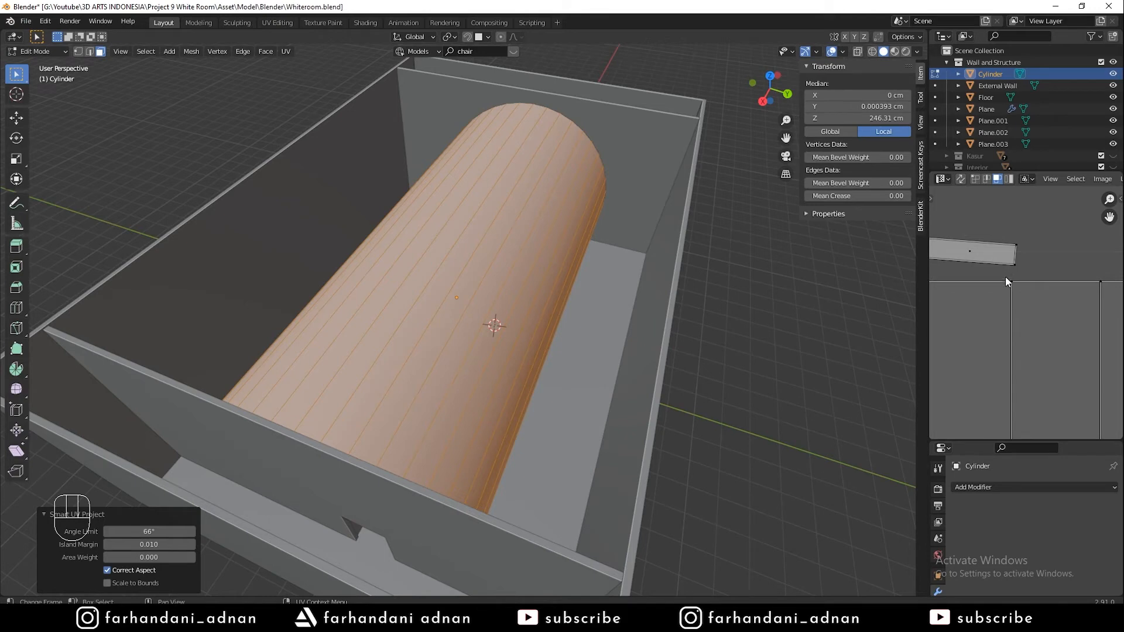
scroll(1036, 265, "down", 2)
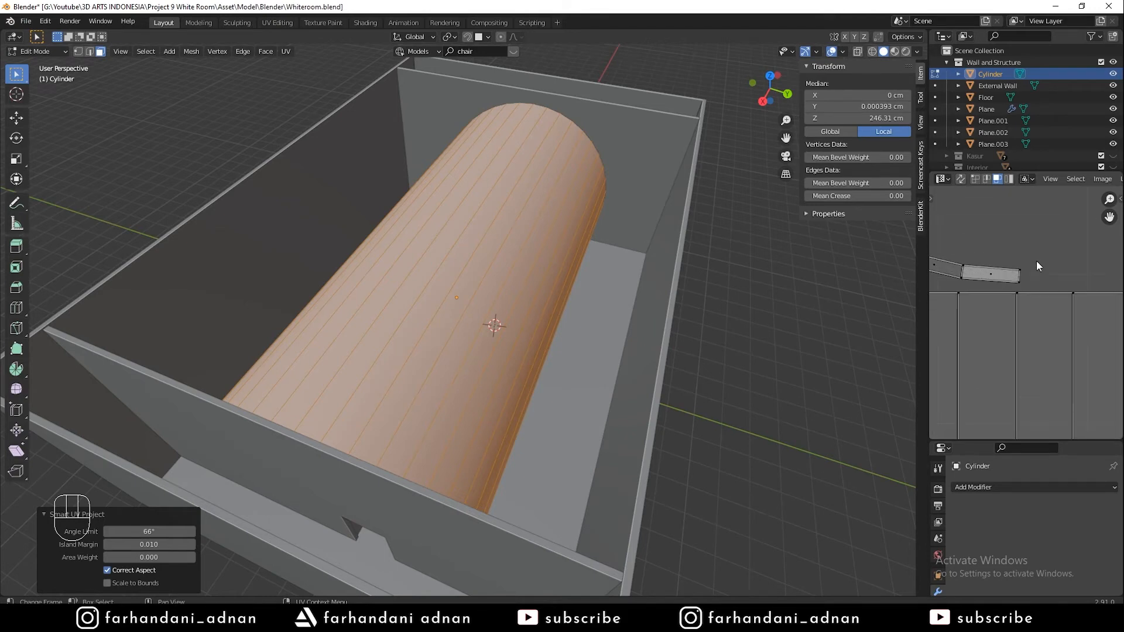
scroll(1037, 262, "down", 3)
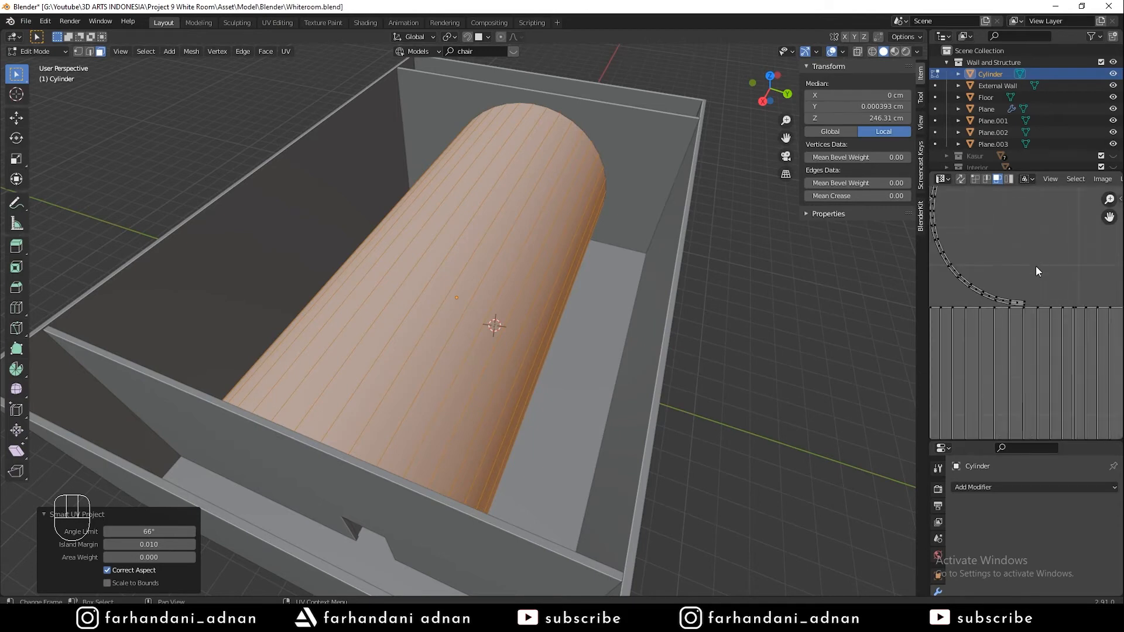
scroll(1037, 307, "up", 5)
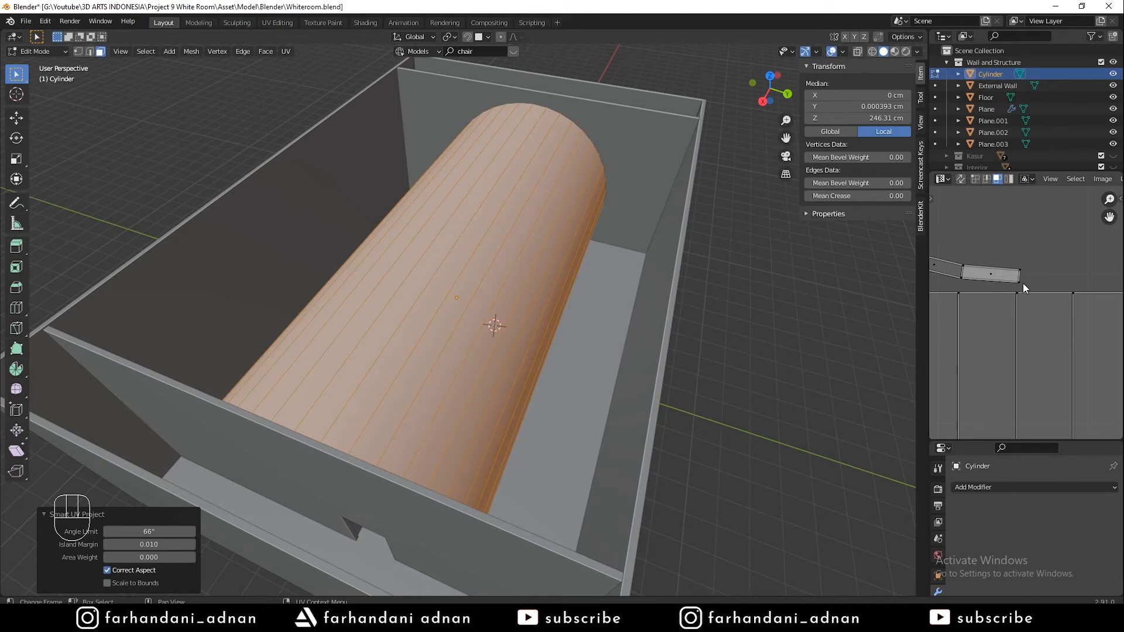
scroll(1033, 307, "down", 6)
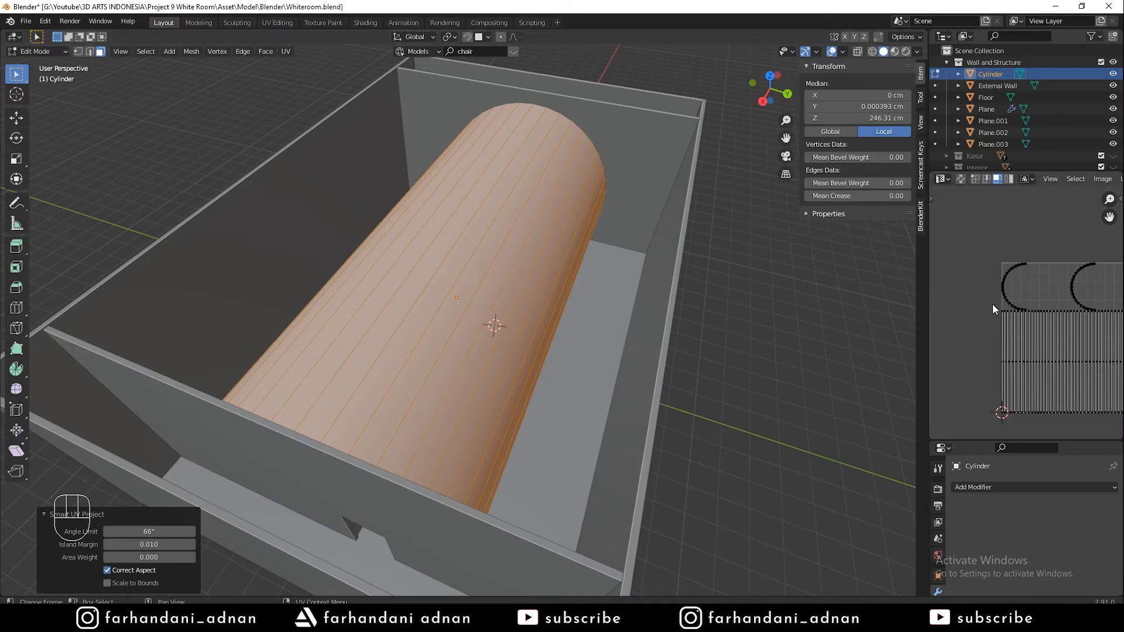
key("Tab")
mouse_move(530, 279)
middle_mouse_down()
mouse_move(549, 276)
mouse_move(537, 274)
middle_mouse_up()
key("Tab")
key("Tab")
key("Tab")
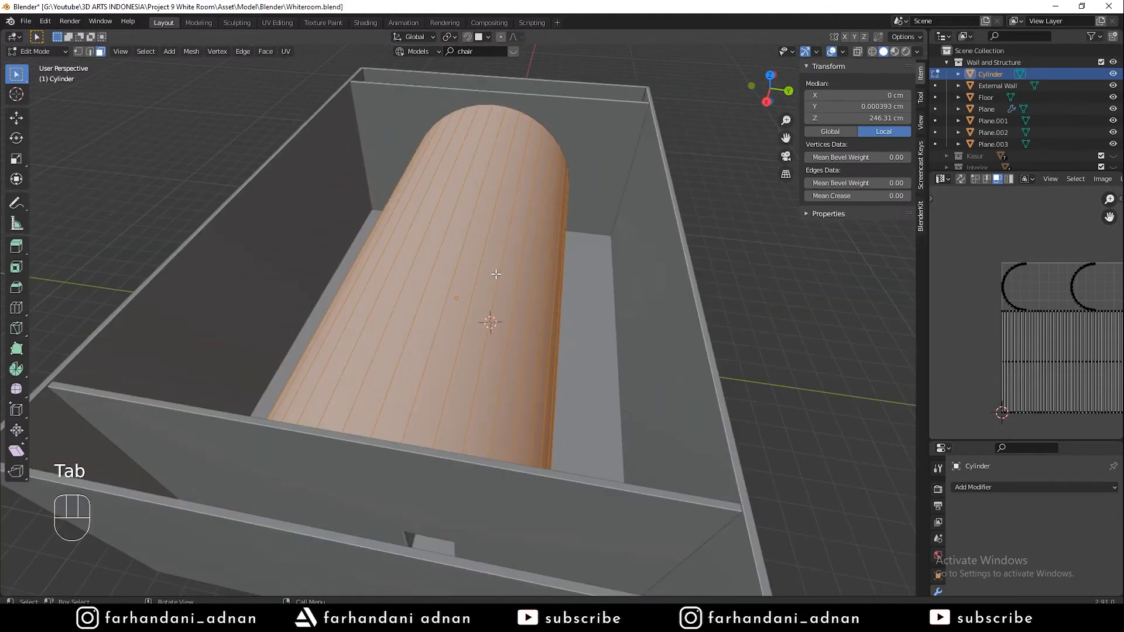
Return the vault to Object Mode and select the inner wall object Plane.003
key("Tab")
middle_click_drag(550, 285, 627, 194)
left_click(729, 171)
middle_click_drag(724, 188, 710, 224)
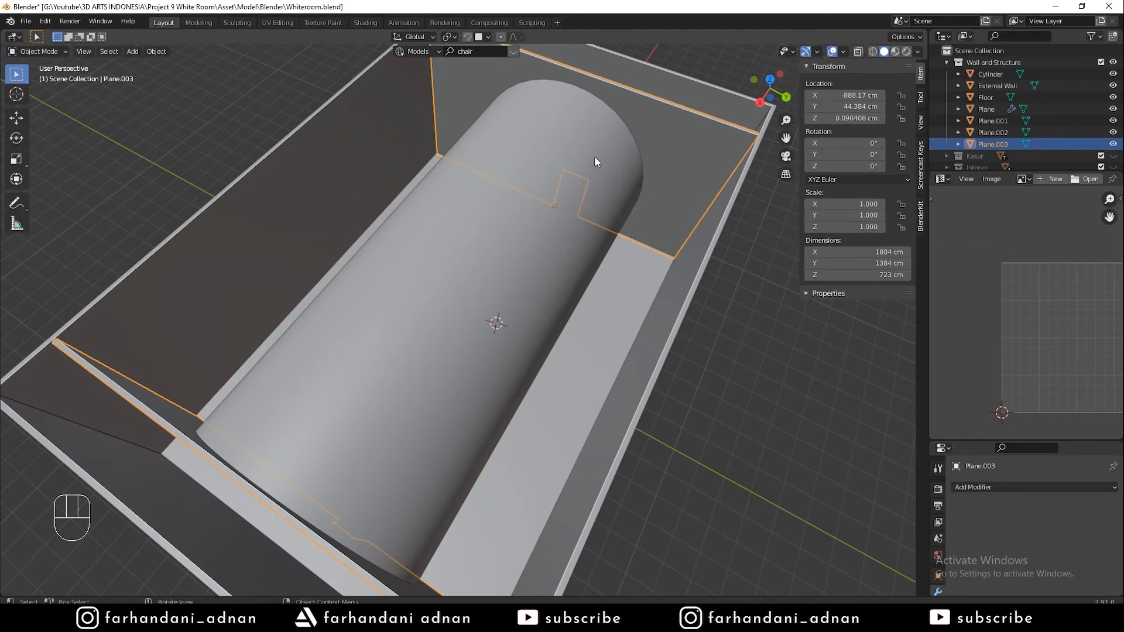
Select the whole inner wall mesh in Edit Mode and widen the UV editor to show its full layout
key("Tab")
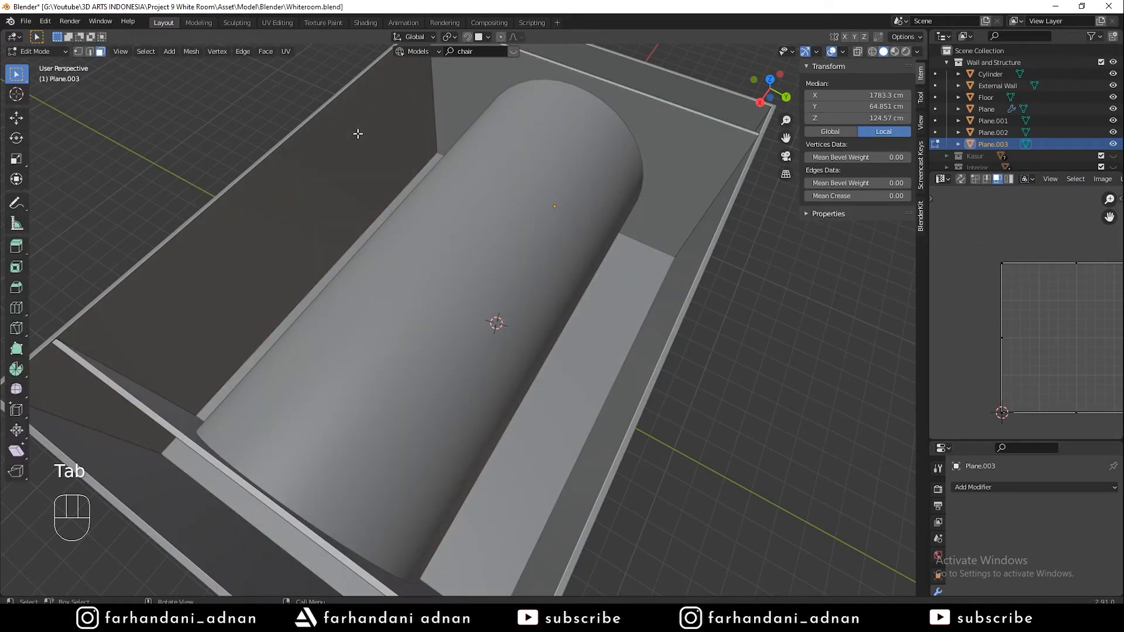
key("a")
middle_click_drag(542, 269, 572, 258)
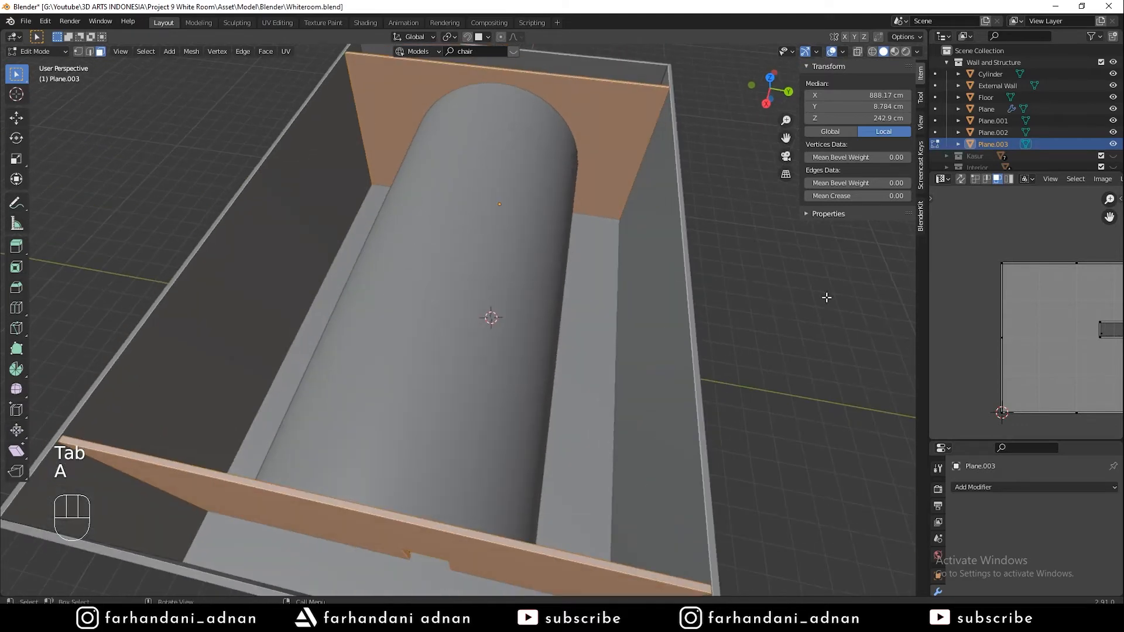
scroll(1100, 340, "down", 3)
middle_click_drag(1089, 341, 1041, 313)
scroll(1030, 310, "up", 2)
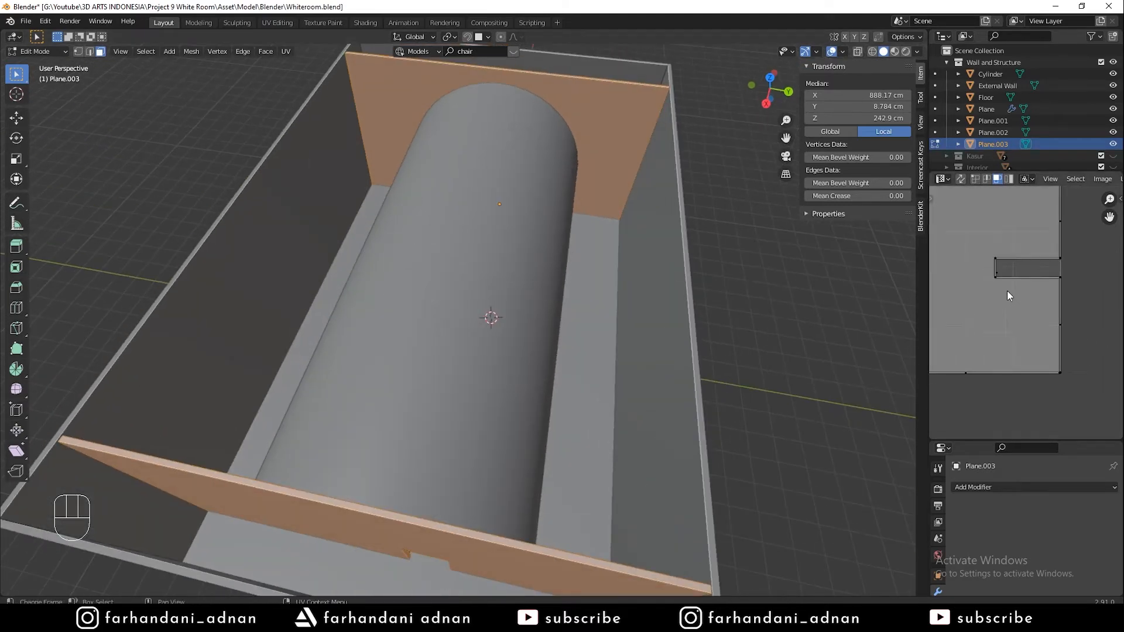
scroll(1007, 290, "up", 2)
left_click_drag(929, 420, 793, 421)
Unwrap the whole inner wall with Smart UV Project using a 66° angle limit and an island margin of 0.01
key("Tab")
key("Tab")
key("Tab")
key("a")
key("q")
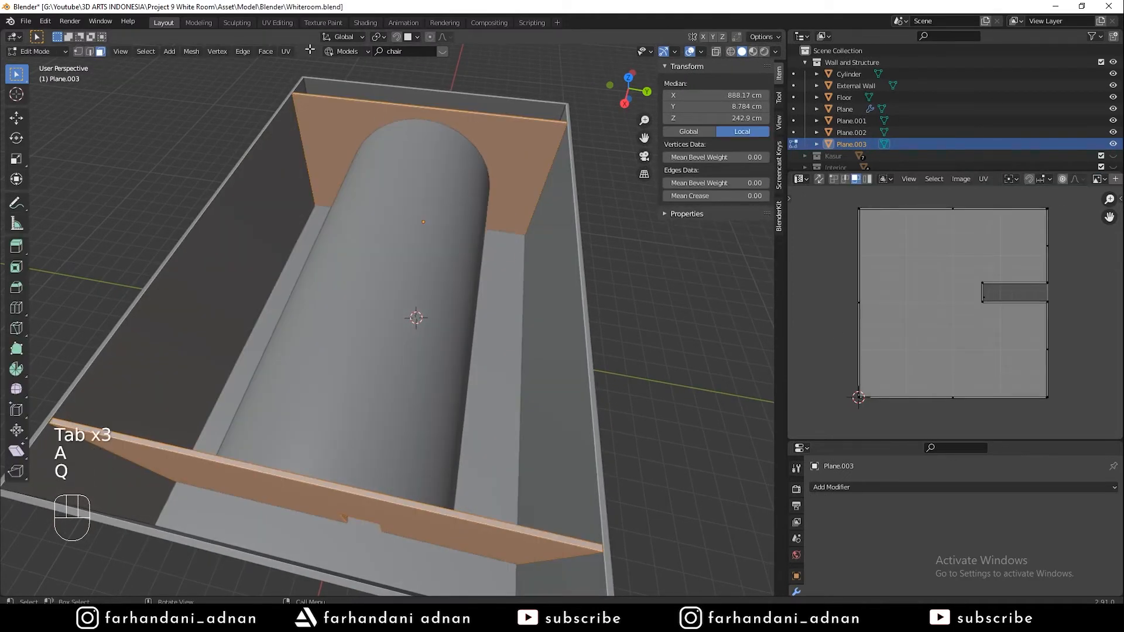
left_click(285, 52)
left_click(307, 82)
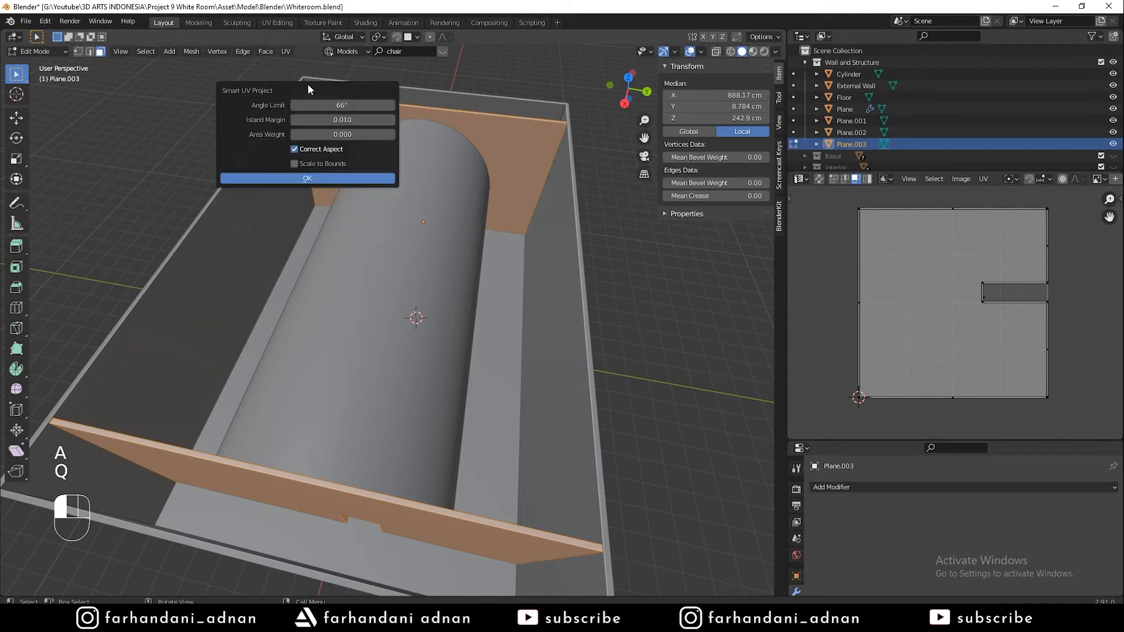
left_click(327, 182)
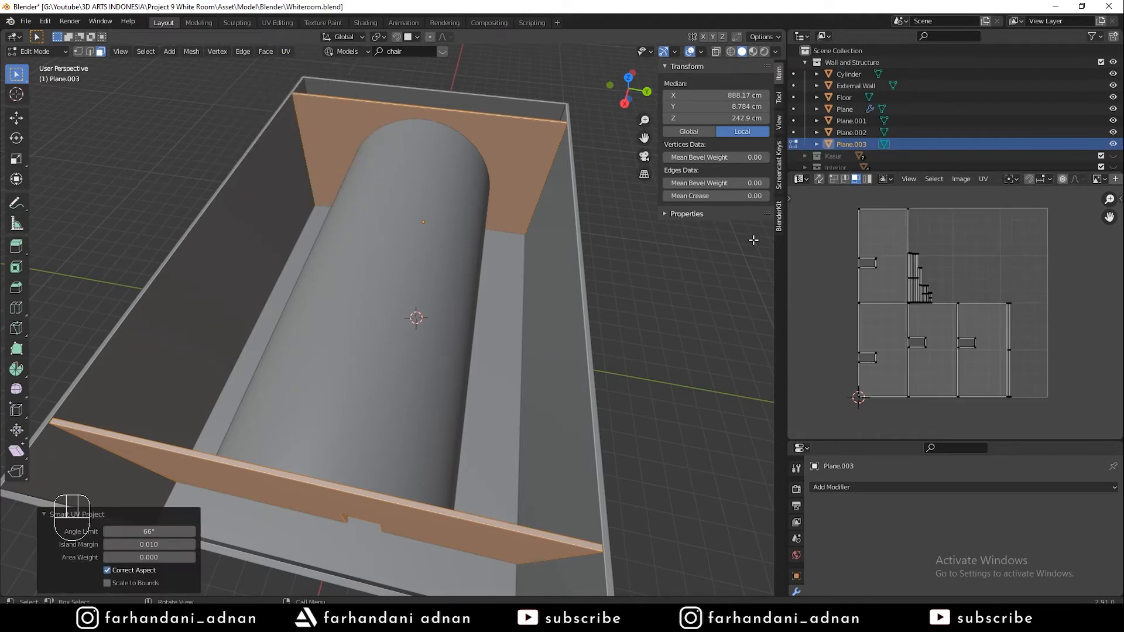
scroll(923, 296, "up", 5)
scroll(921, 290, "up", 3)
scroll(921, 291, "down", 3)
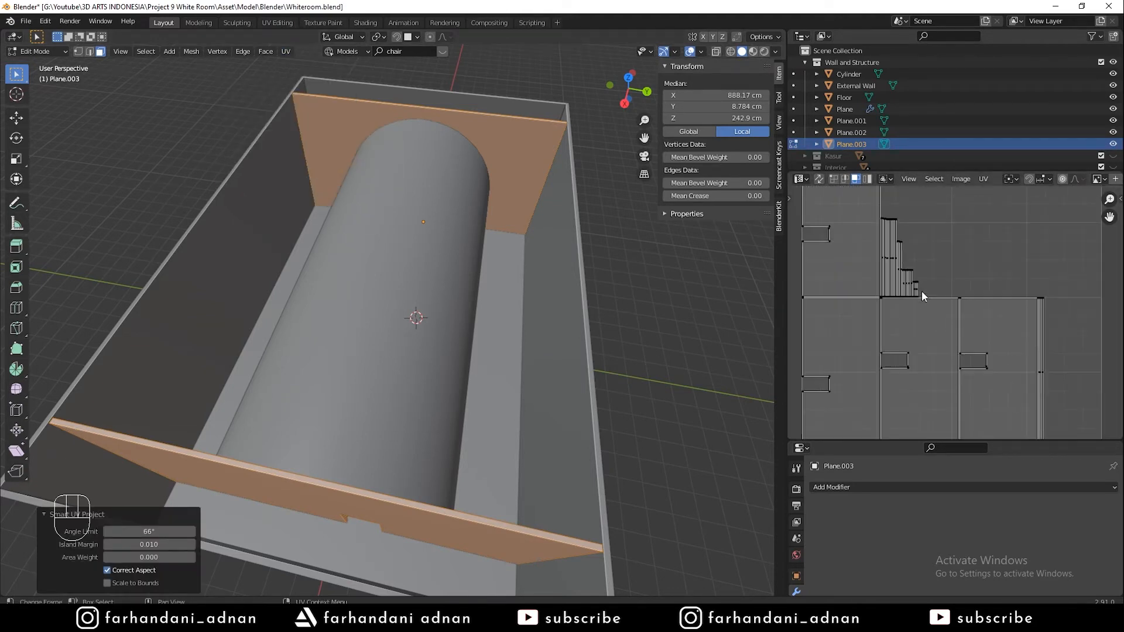
Return the inner wall to Object Mode and narrow the UV editor to give the 3D viewport more width
key("Tab")
middle_click_drag(493, 250, 545, 223)
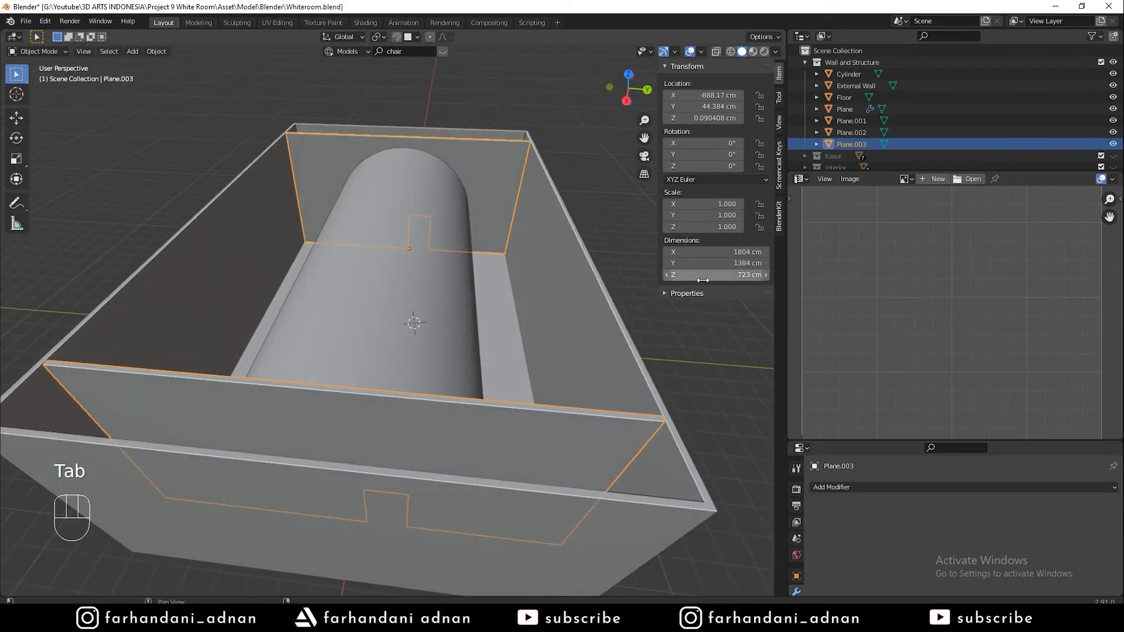
left_click_drag(779, 360, 882, 360)
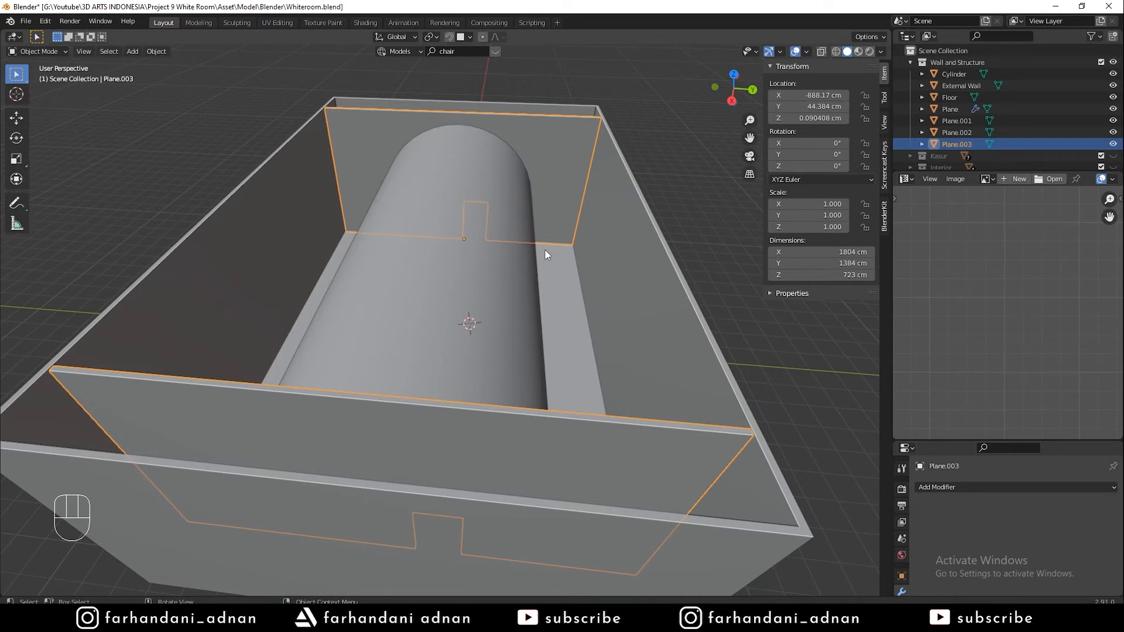
middle_click_drag(545, 248, 693, 192)
left_click(704, 179)
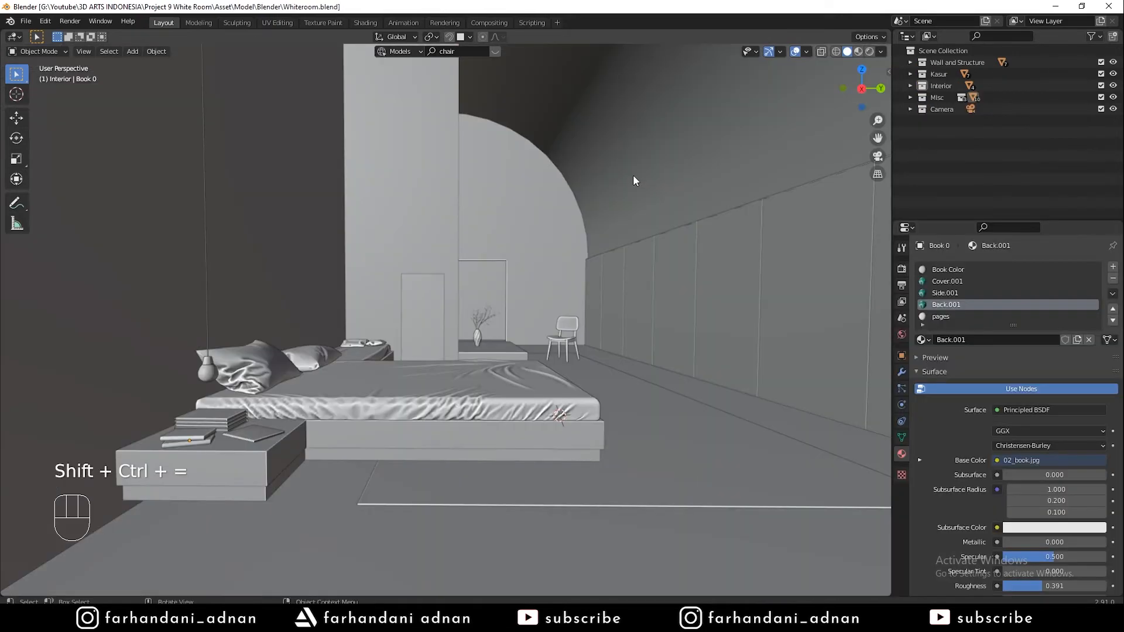
Look through the scene camera, add a UV Editor area between the Outliner and Properties, and select the glass panels
key("KP_0")
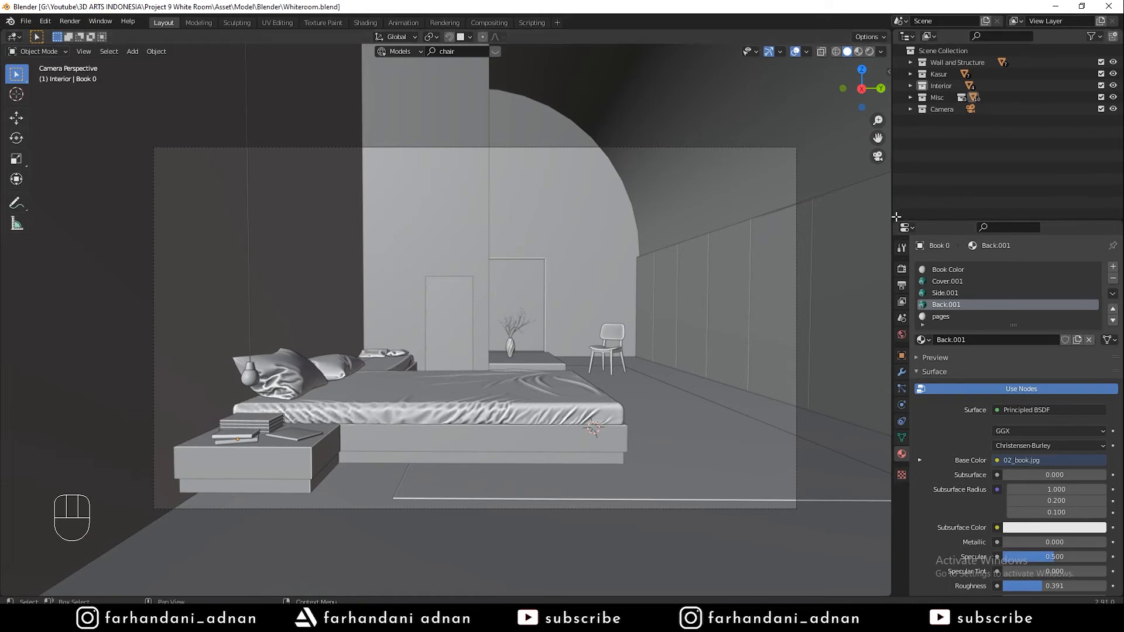
left_click_drag(895, 222, 899, 351)
left_click(901, 247)
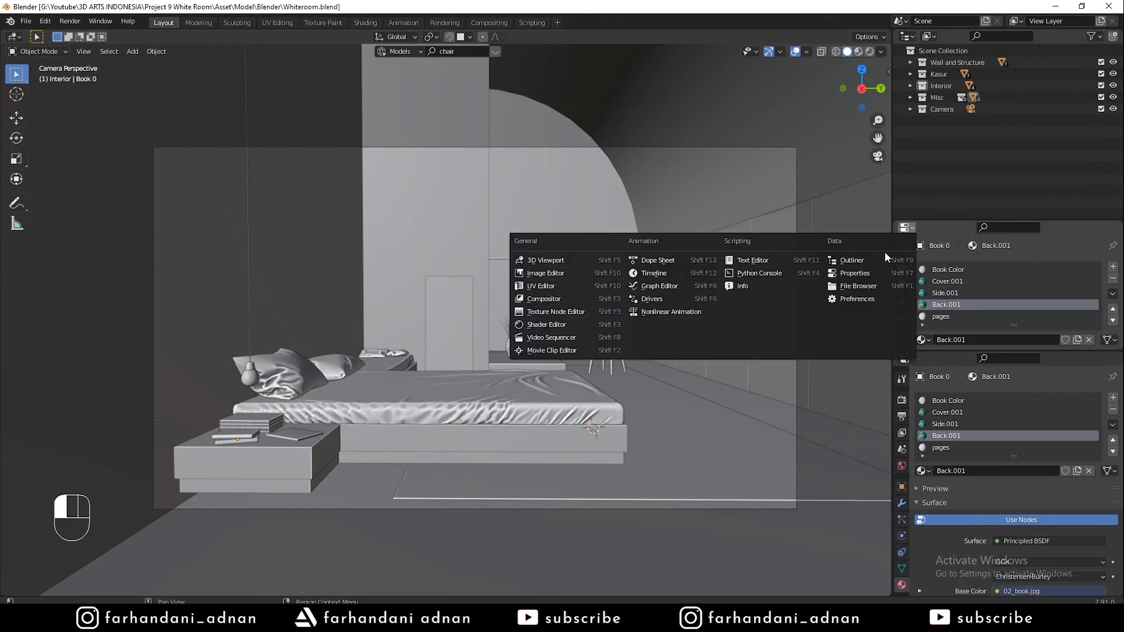
left_click(606, 286)
left_click(731, 284)
left_click_drag(956, 352, 936, 448)
Examine the UV layouts of the glass panels, the floor surfaces and the inner wall one after another
key("Tab")
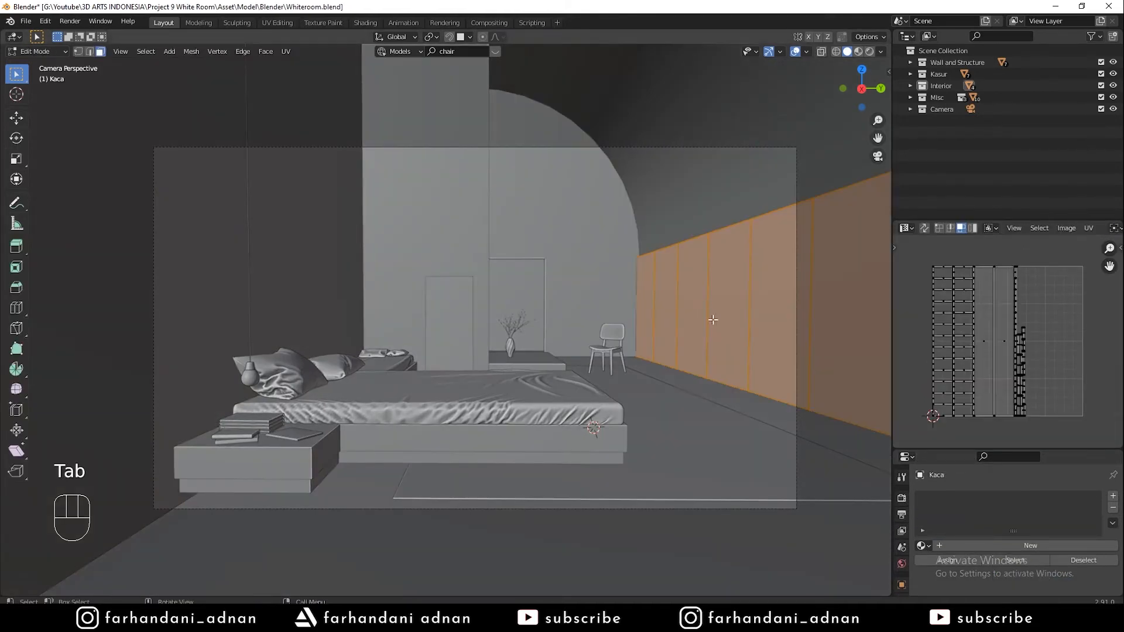
key("Tab")
left_click(698, 411)
key("Tab")
key("Tab")
left_click(659, 371)
key("Tab")
key("Tab")
left_click(602, 240)
key("Tab")
key("Tab")
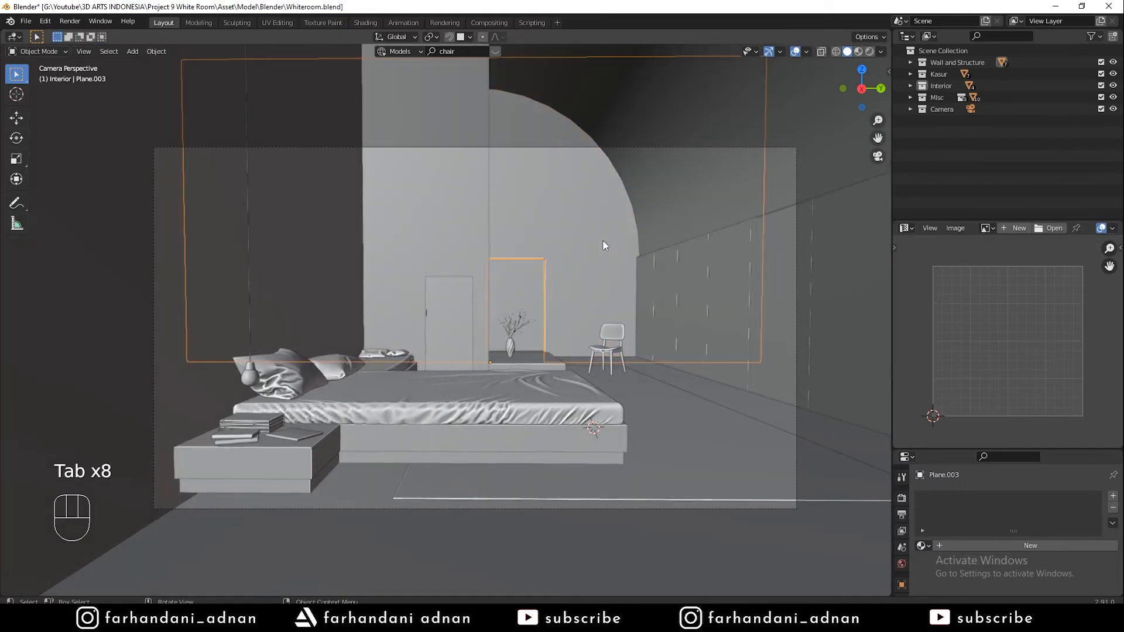
Save the scene file
mouse_move(637, 246)
middle_mouse_down()
mouse_move(628, 255)
mouse_move(650, 260)
middle_mouse_up()
key("ctrl+s")
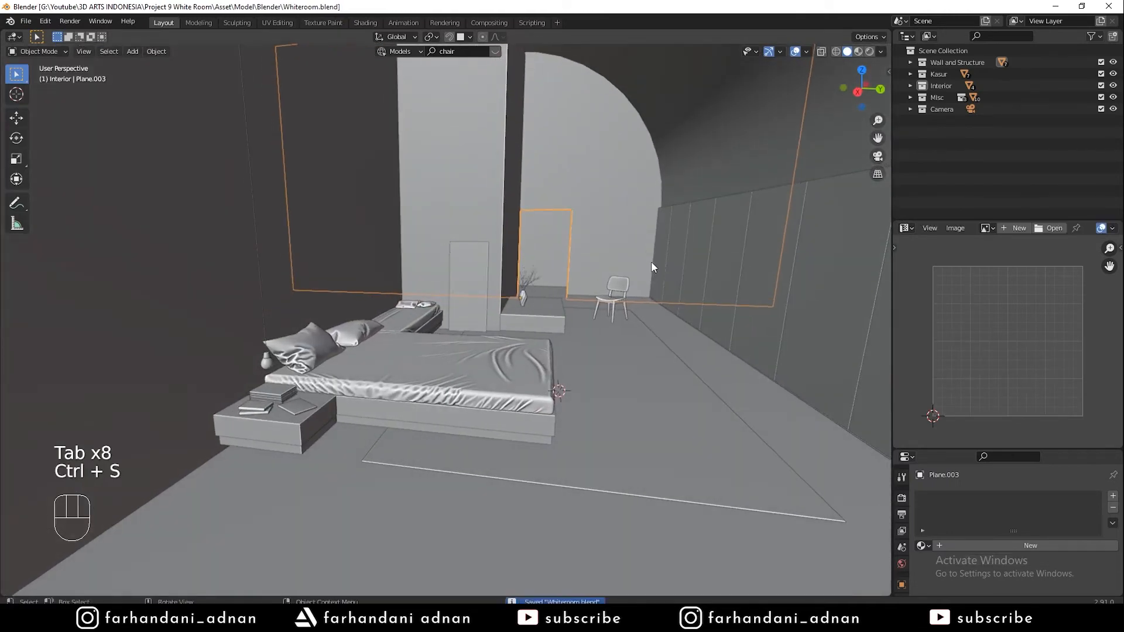
Examine the materials already assigned to the chair, decorative vase, bed cover and pillows by selecting each object
left_click(616, 298)
middle_click_drag(670, 289, 653, 291, "shift")
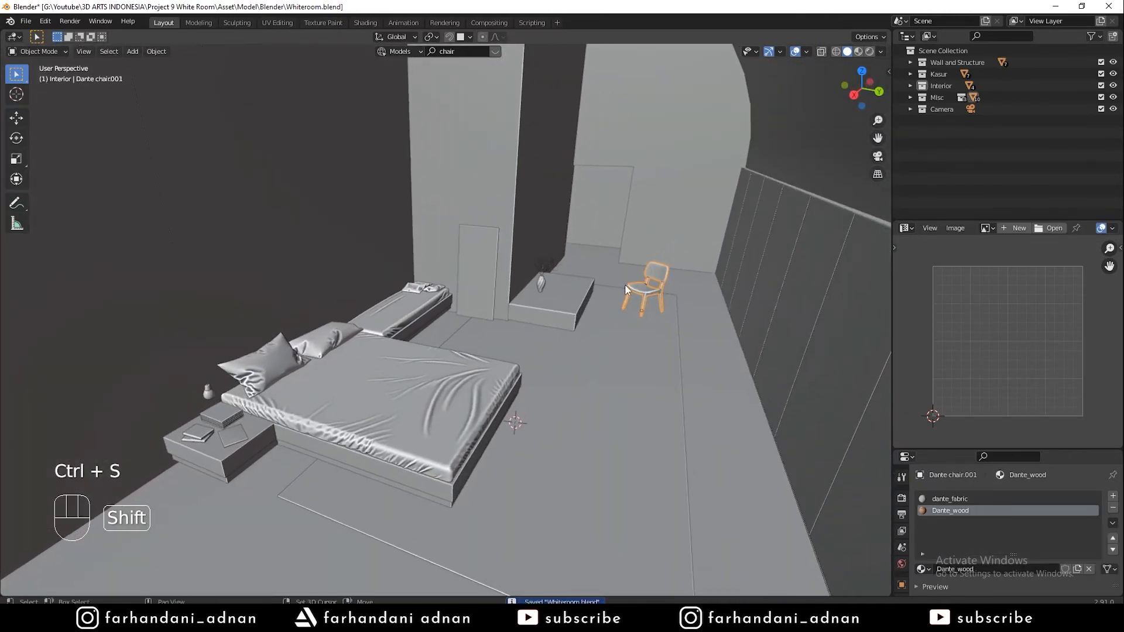
left_click(543, 283)
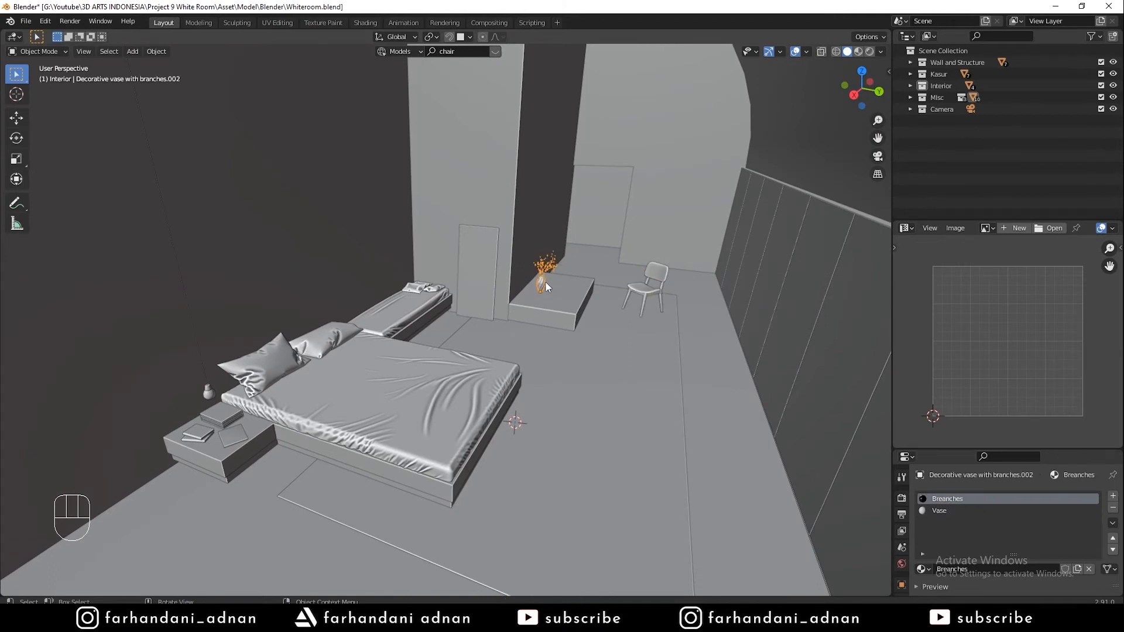
middle_click_drag(545, 280, 570, 258, "shift")
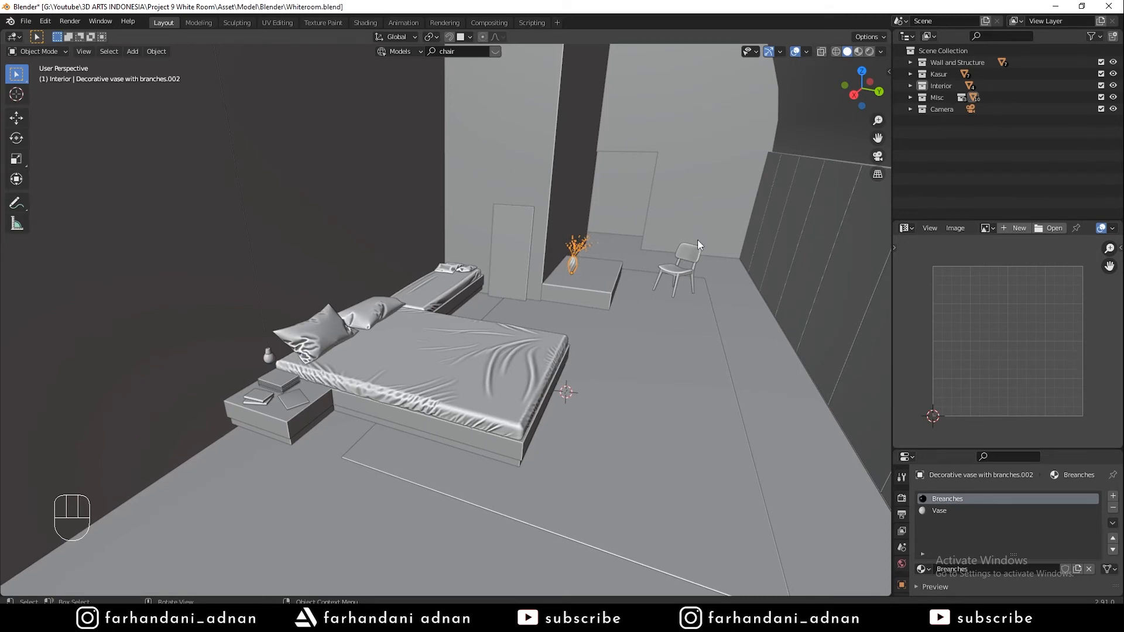
left_click(675, 272)
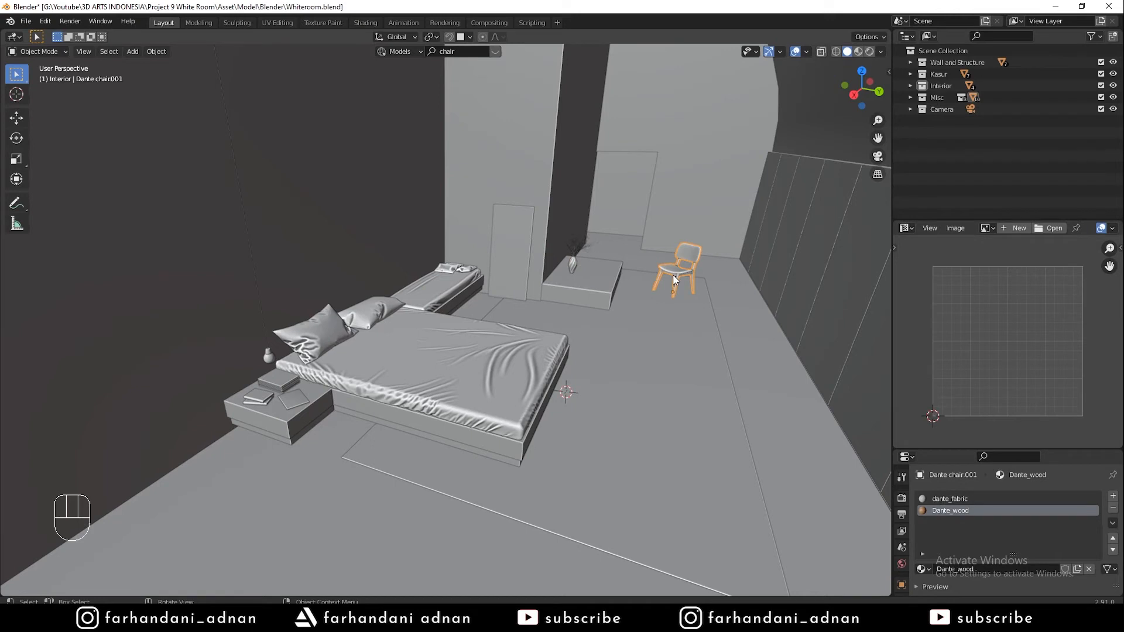
left_click(445, 400)
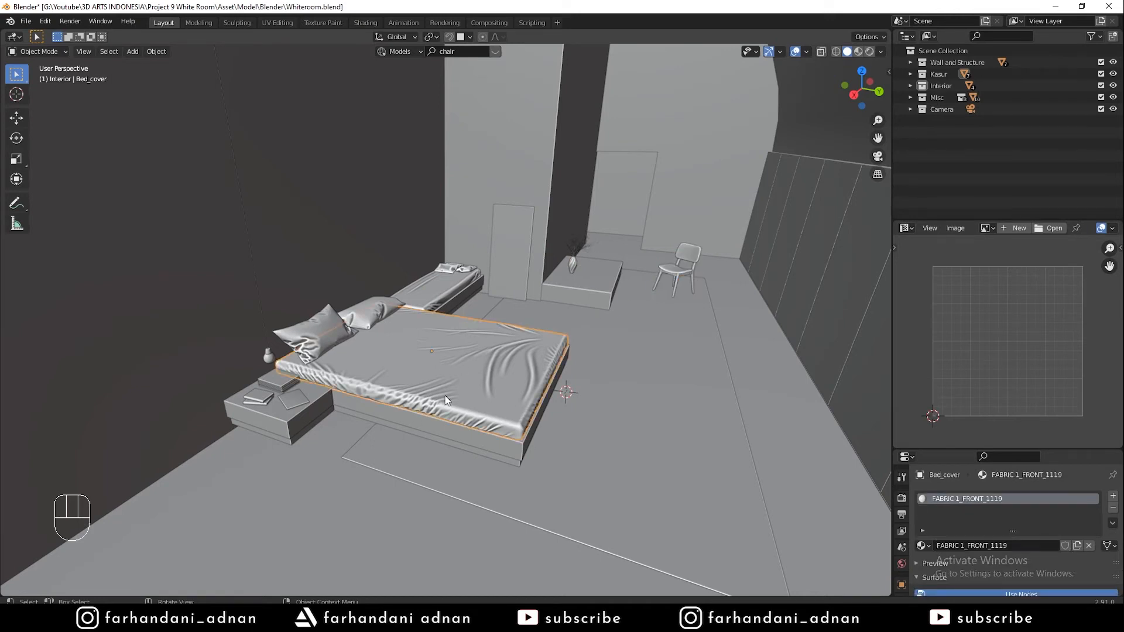
left_click(432, 290)
left_click(441, 267)
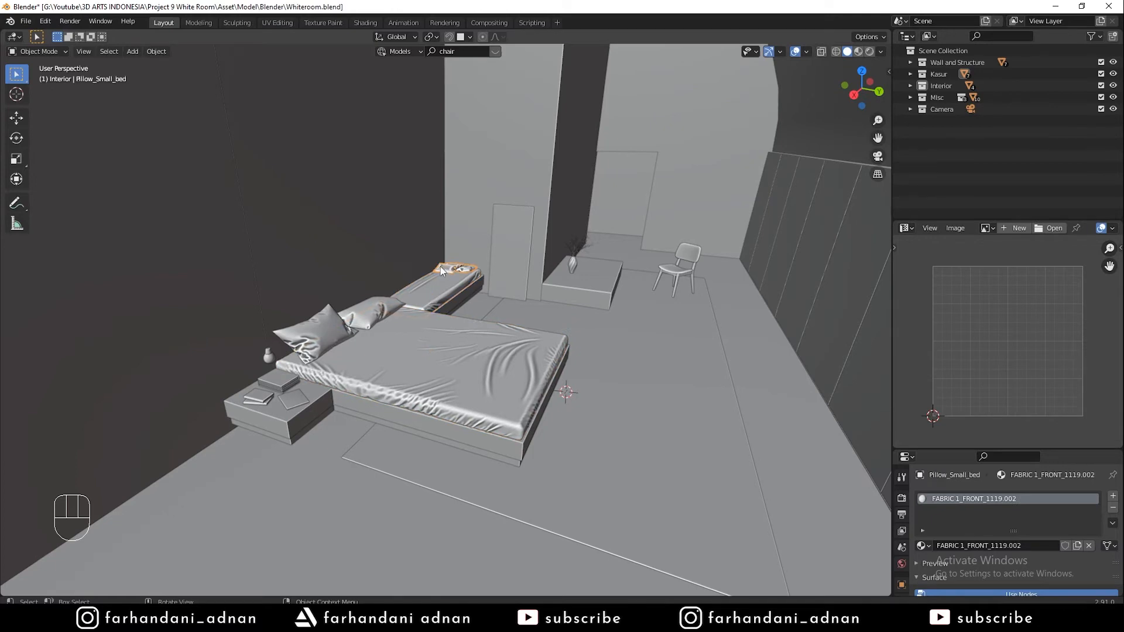
left_click(378, 313)
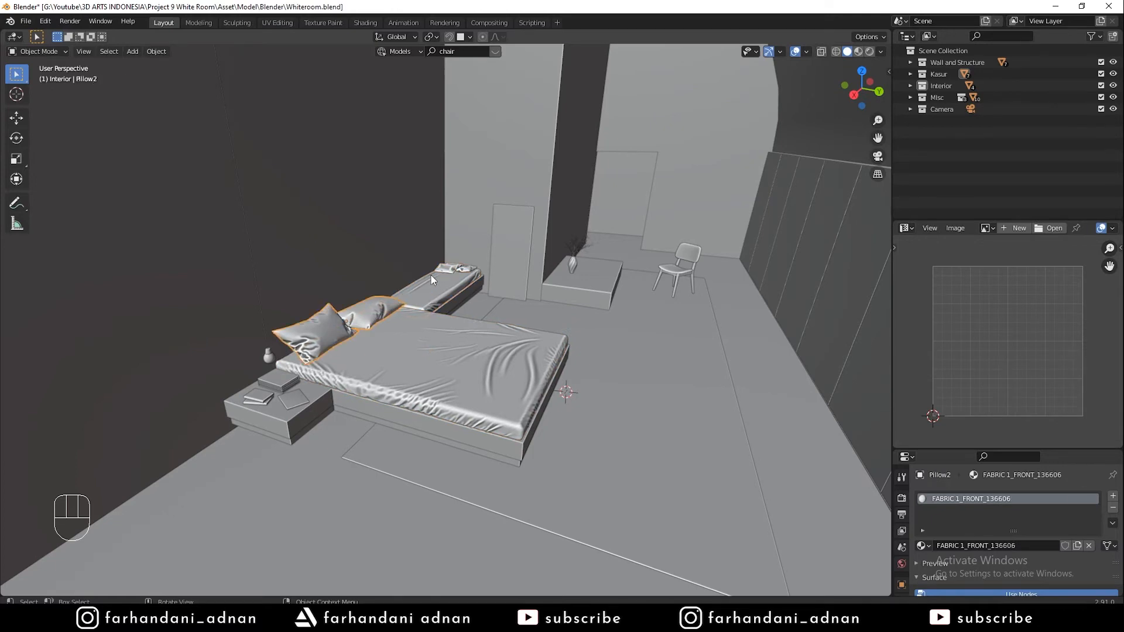
Examine the existing UV layout of the large bed's cover in Edit Mode
middle_click_drag(472, 341, 436, 364)
left_click(438, 364)
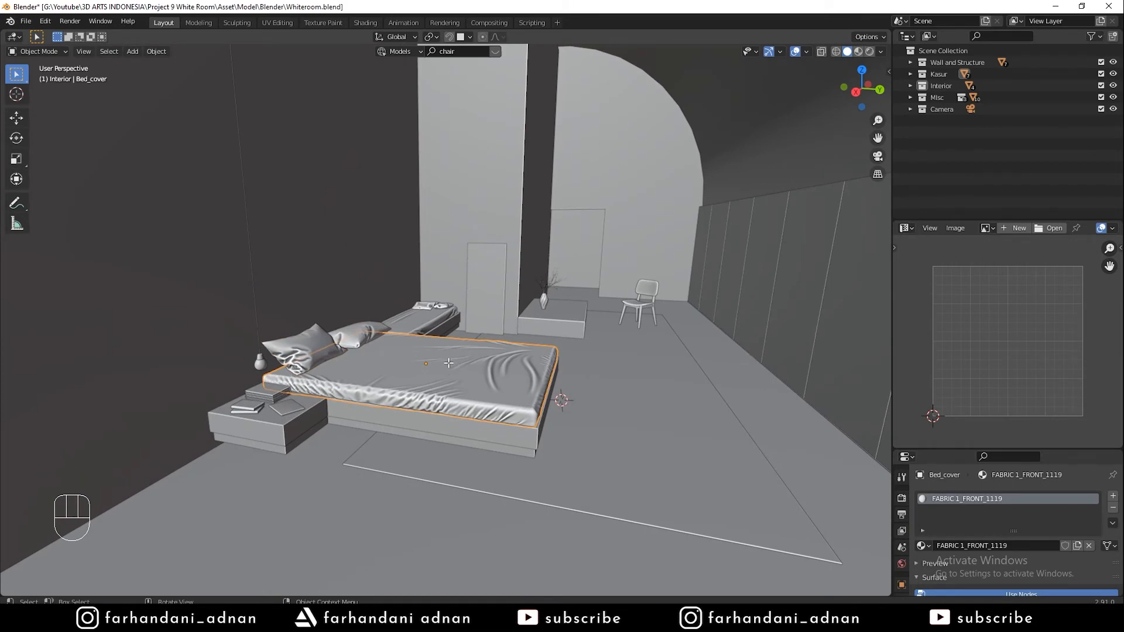
key("Tab")
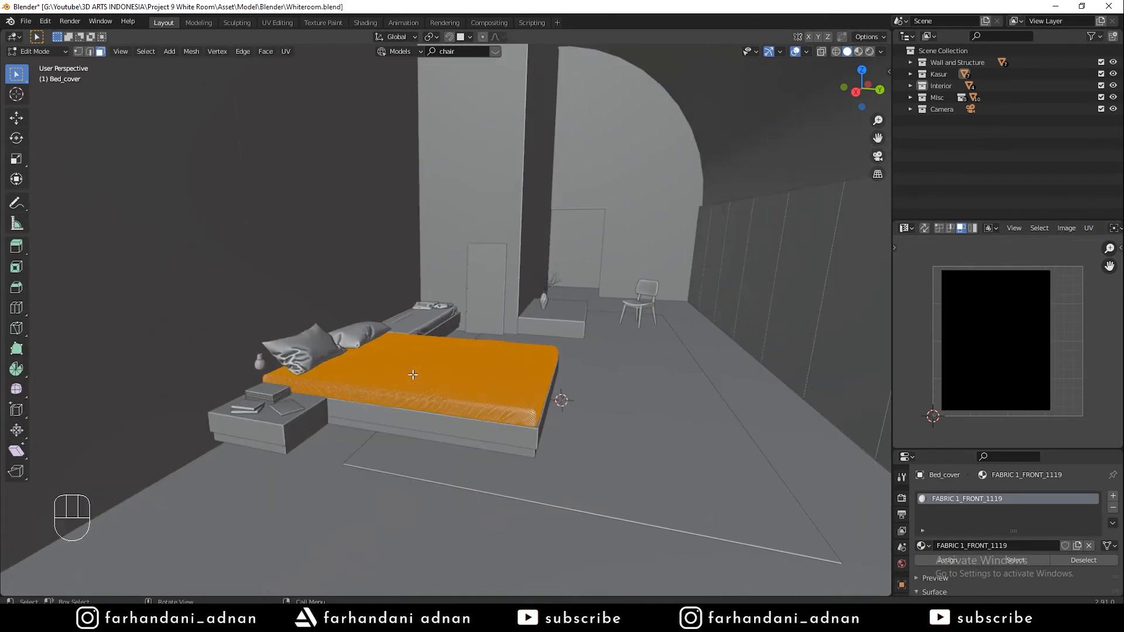
key("Tab")
Examine the material slots of the bed platform and of the books and magazine on the bedside table
middle_click_drag(377, 337, 520, 455)
left_click(389, 426)
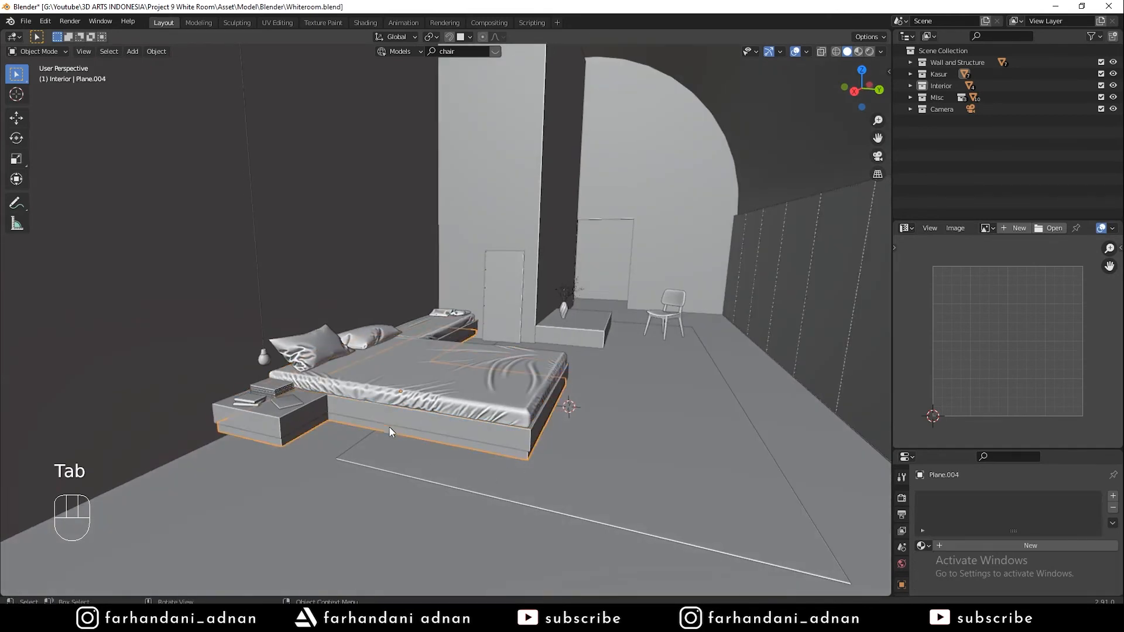
middle_click_drag(391, 423, 315, 395)
left_click(298, 381)
left_click(288, 381)
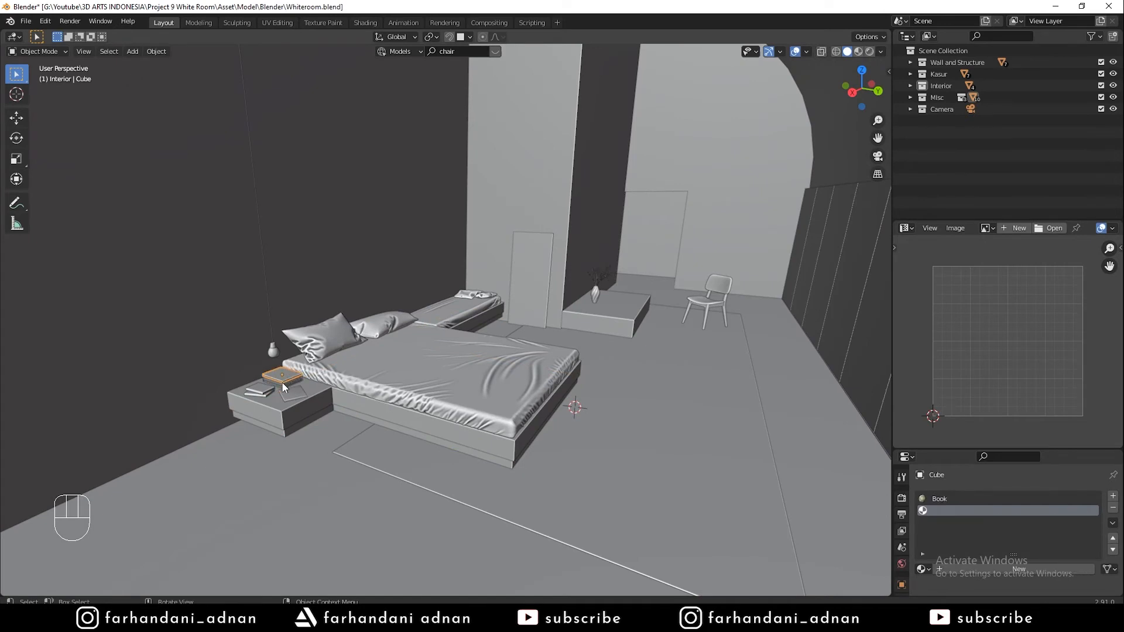
left_click(282, 382)
left_click(283, 383)
left_click(282, 391)
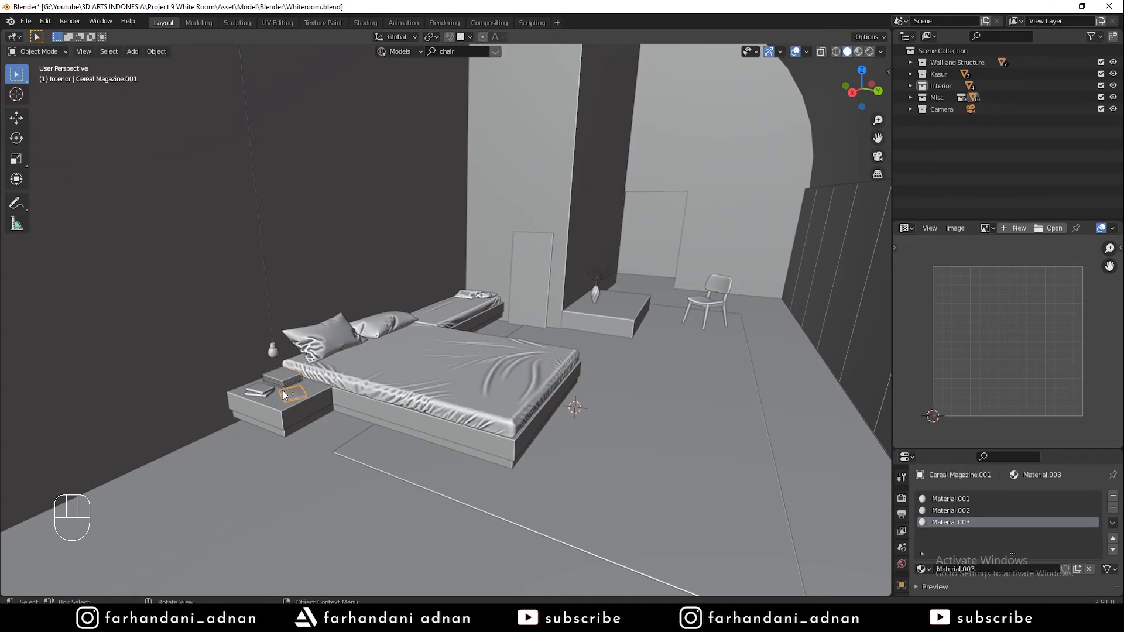
left_click(282, 390)
left_click(259, 394)
key("a")
key("a")
key("a")
middle_click_drag(296, 386, 297, 398)
left_click(270, 394)
key("a")
key("a")
key("a")
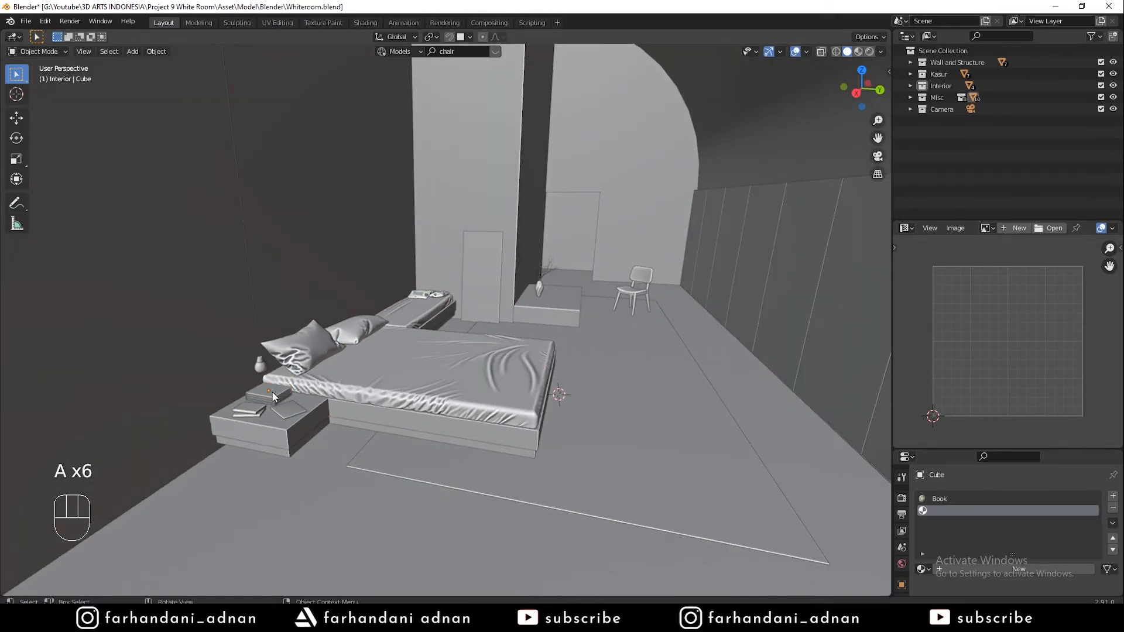
Recheck the material slots of the upper book stack, bed cover, pillows and chair
left_click(287, 396)
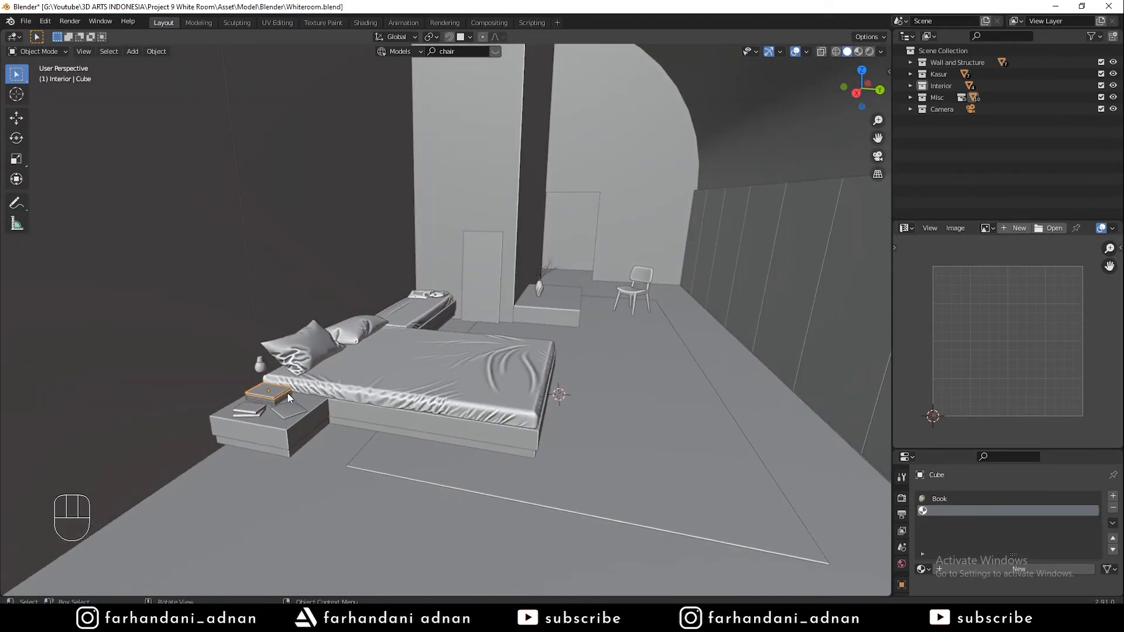
left_click(405, 396)
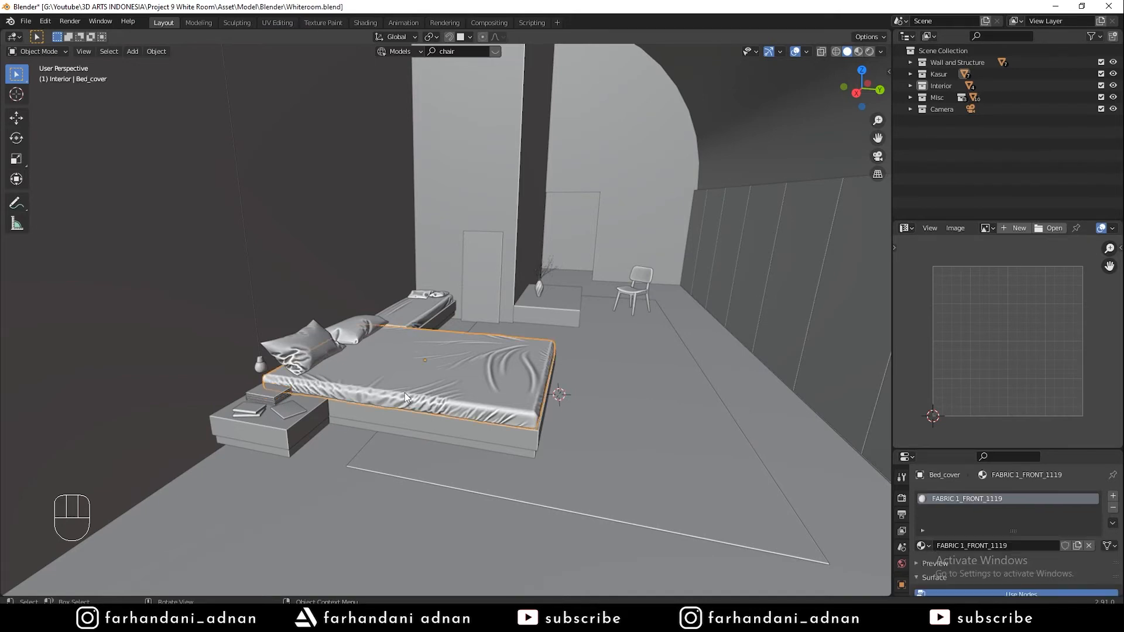
left_click(298, 344, "shift")
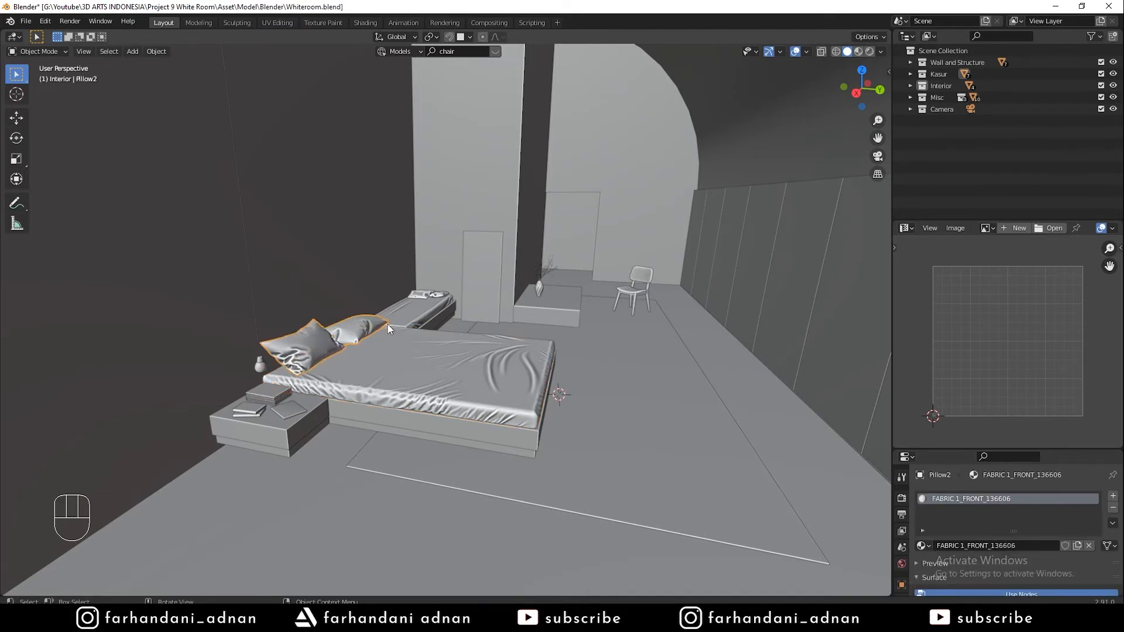
left_click(426, 294)
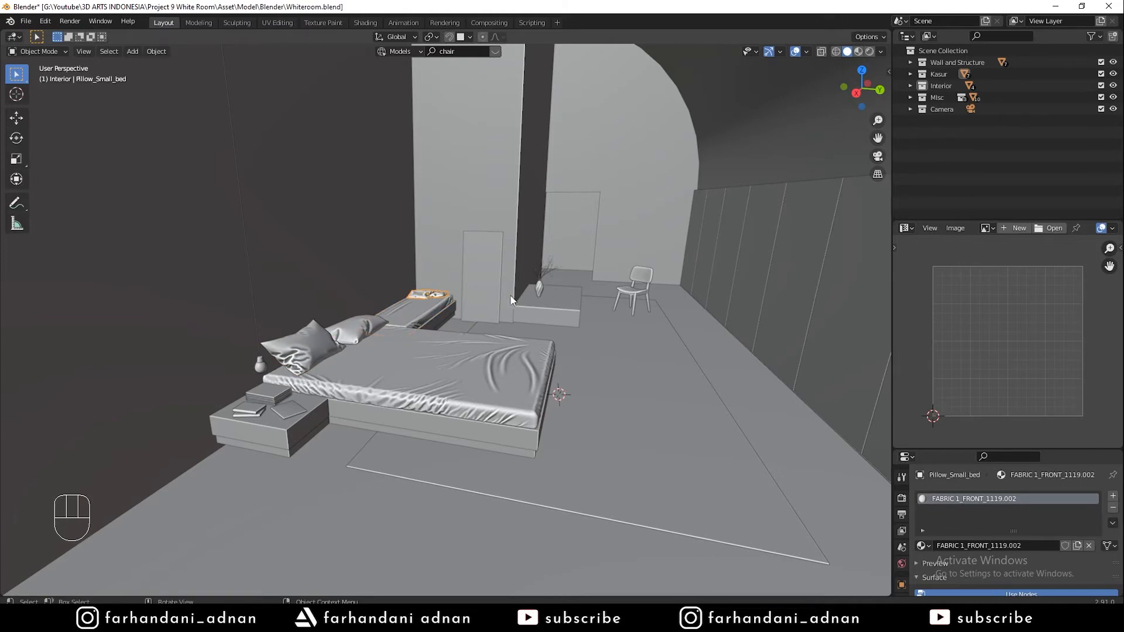
left_click(633, 285)
Save the scene file again and clear the object selection
middle_click_drag(525, 321, 539, 308)
key("ctrl+s")
key("a")
key("a")
key("a")
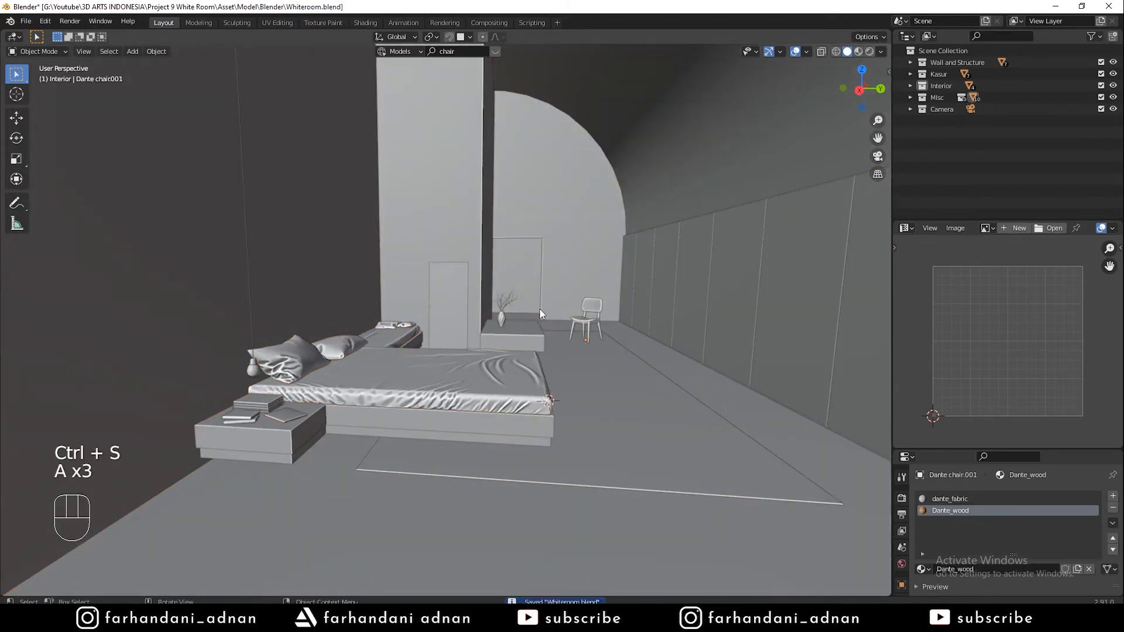
Return to the camera view, remove the UV editor area and enlarge the Properties editor for the material settings
key("KP_0")
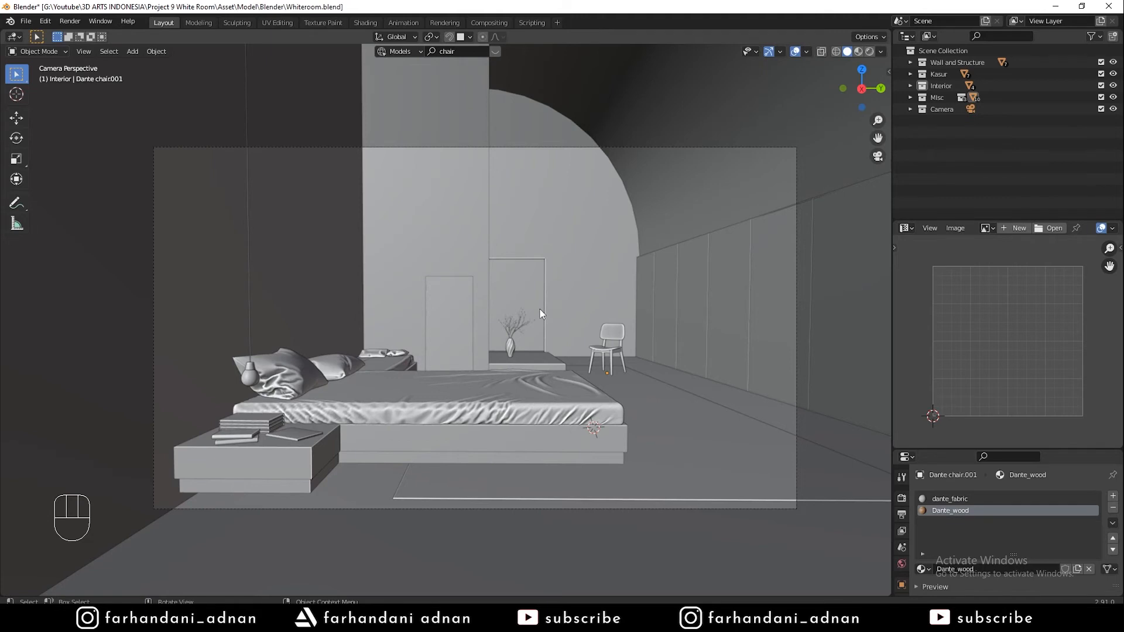
left_click_drag(896, 215, 901, 257)
left_click_drag(924, 448, 925, 169)
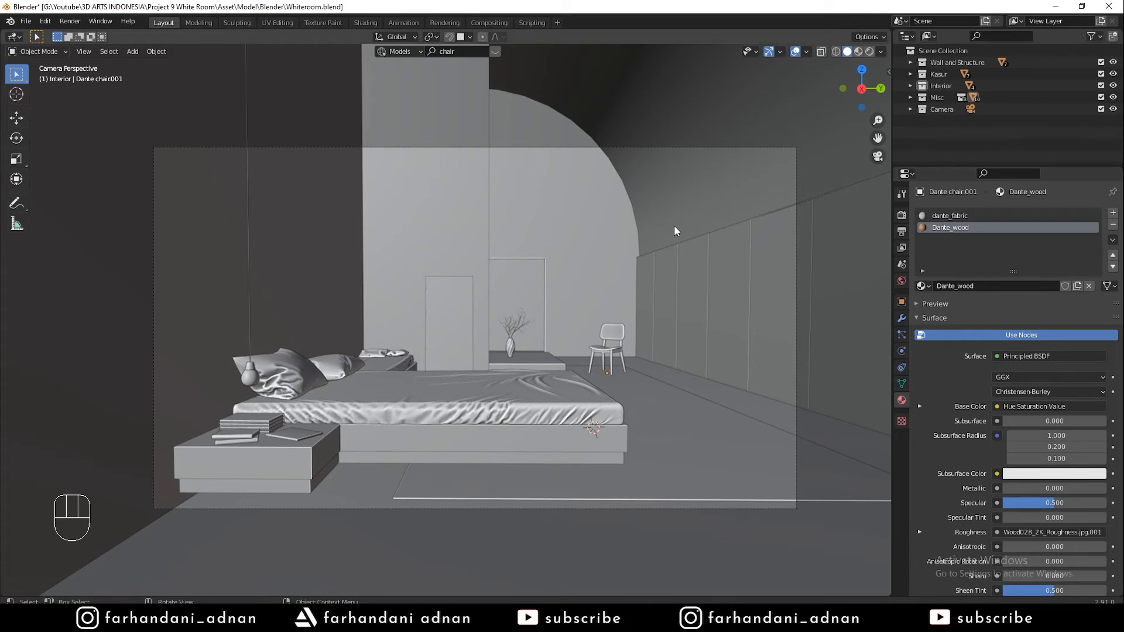
Hide the Kasur, Interior, Misc and Camera collections and list the objects of the Wall and Structure collection
middle_click_drag(668, 226, 575, 219)
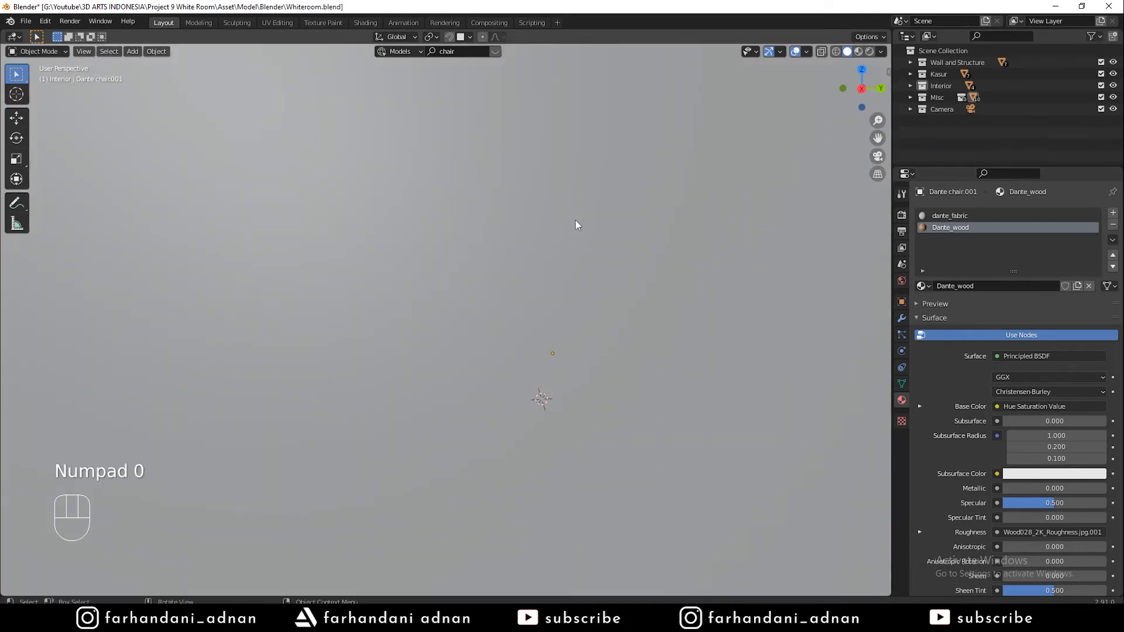
key("KP_0")
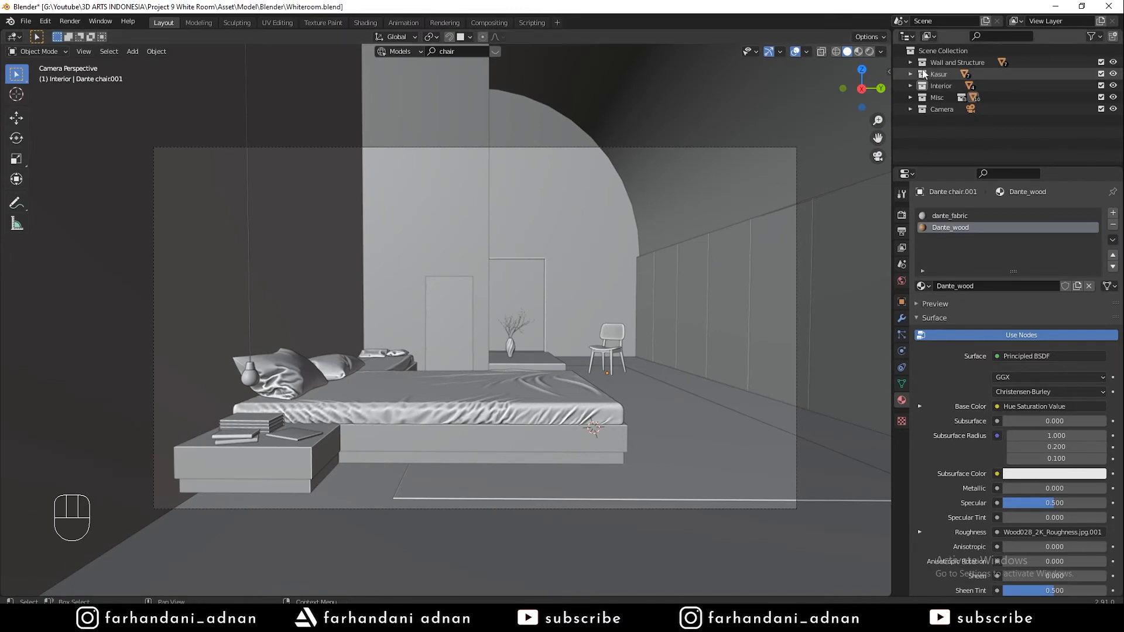
left_click_drag(1112, 75, 1112, 109)
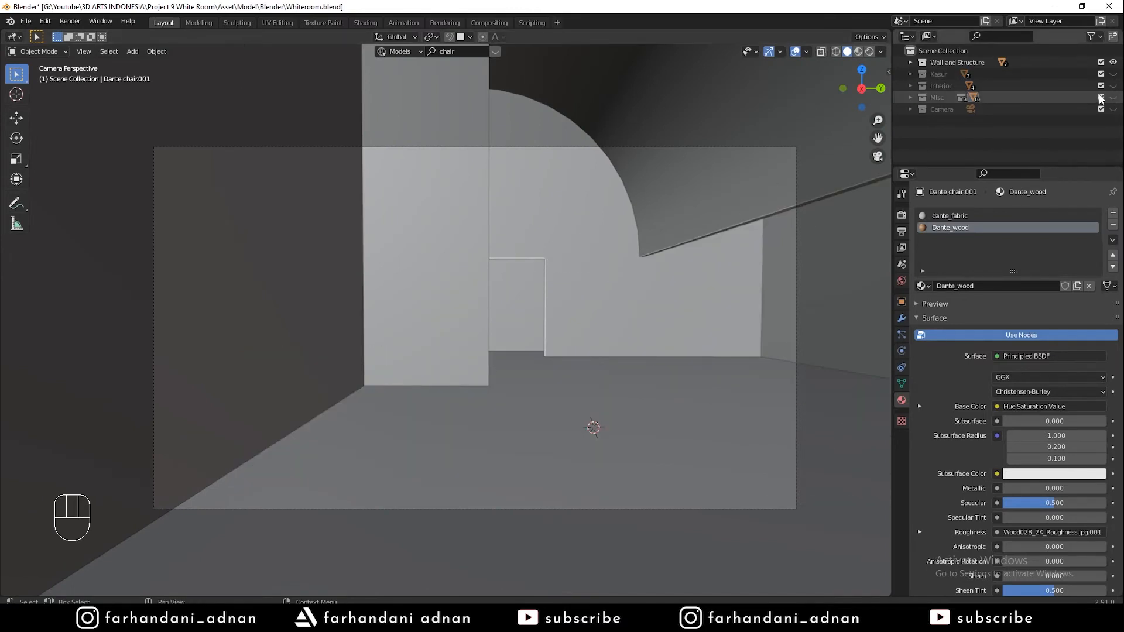
left_click(909, 62)
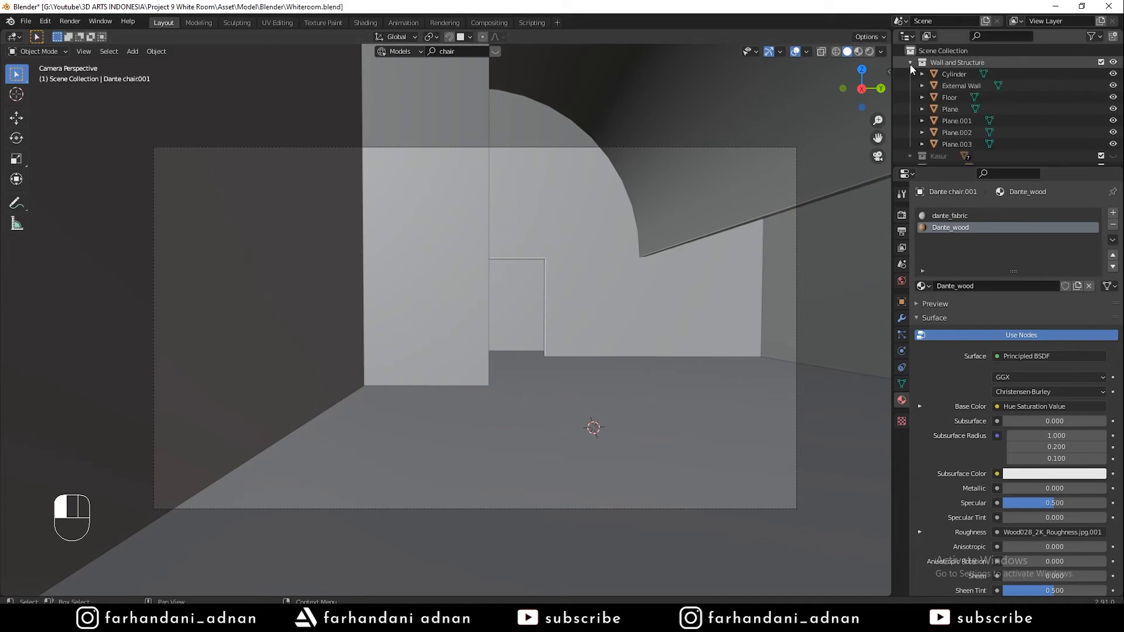
left_click(909, 62)
Consult the White Room reference photo, add a new material named Floor1 to the floor, and clear the selection
left_click(427, 619)
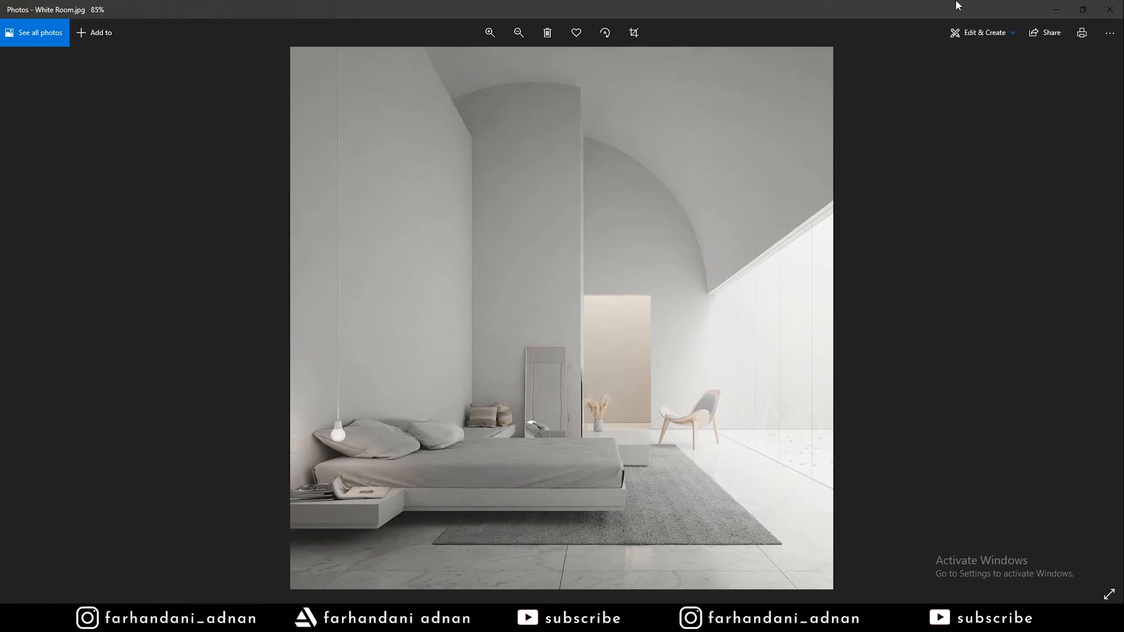
left_click(1056, 10)
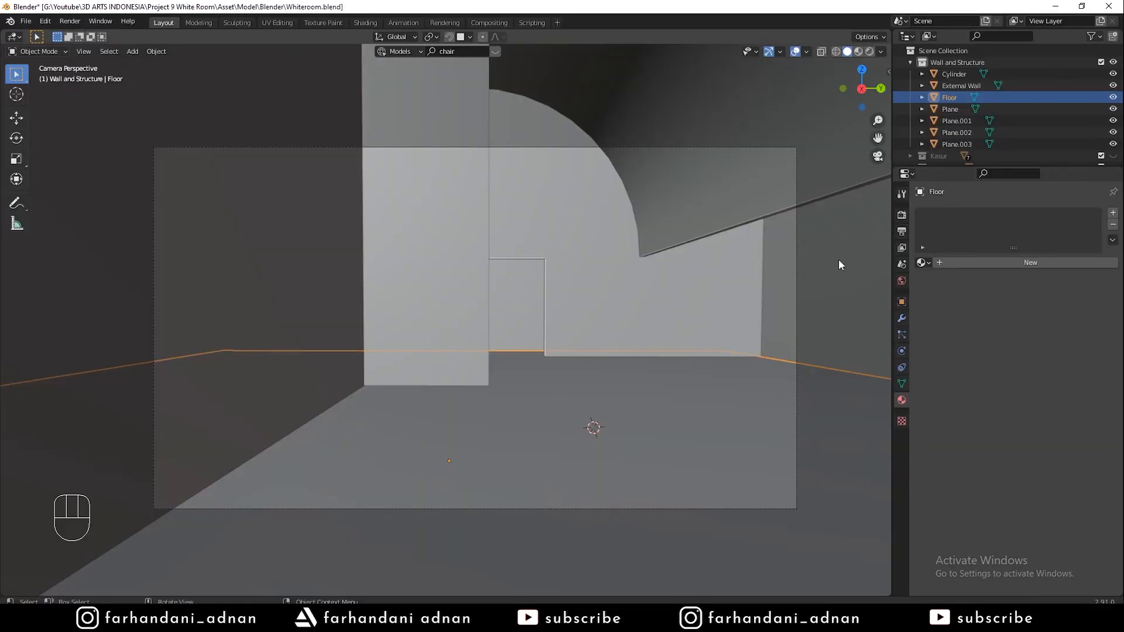
left_click(964, 262)
left_click(972, 263)
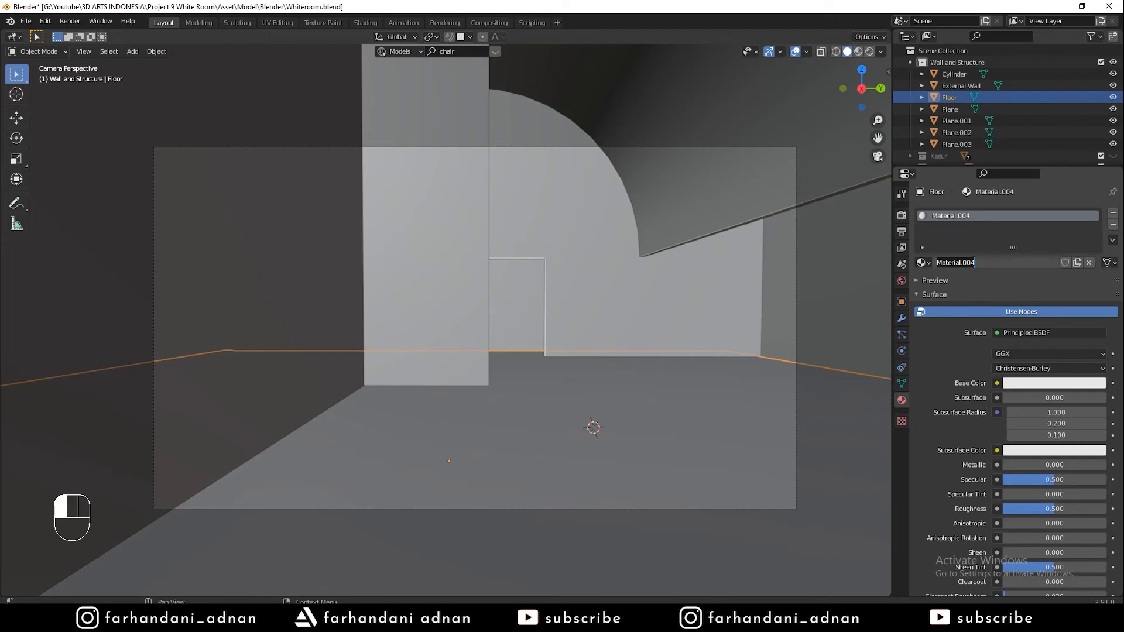
type("Floor1")
key("Return")
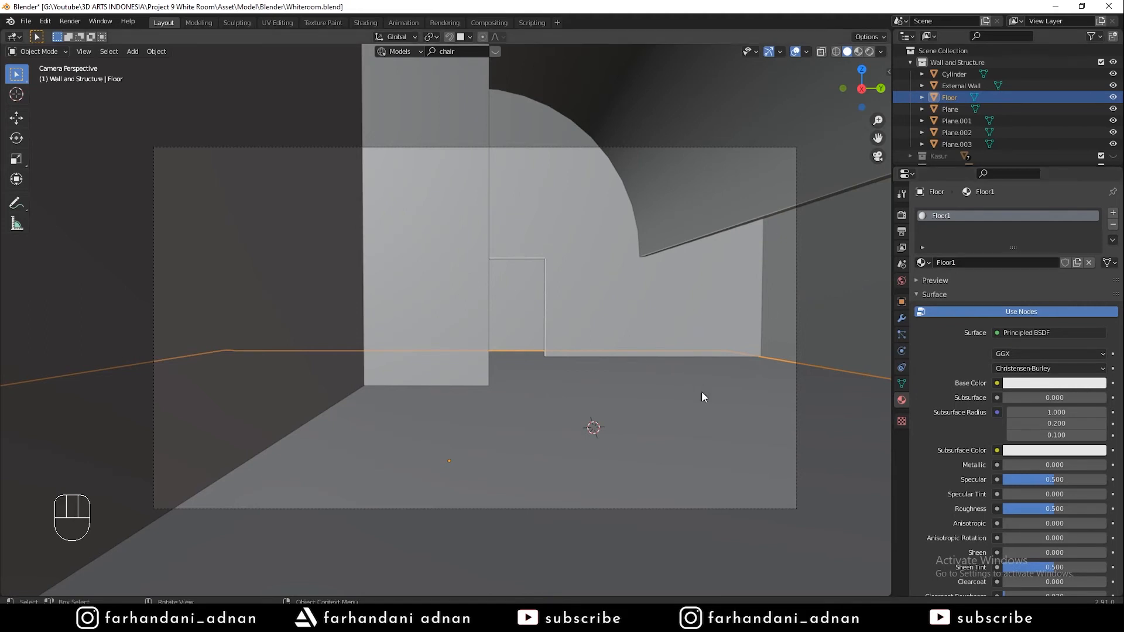
key("Tab")
key("Tab")
key("a")
key("a")
key("a")
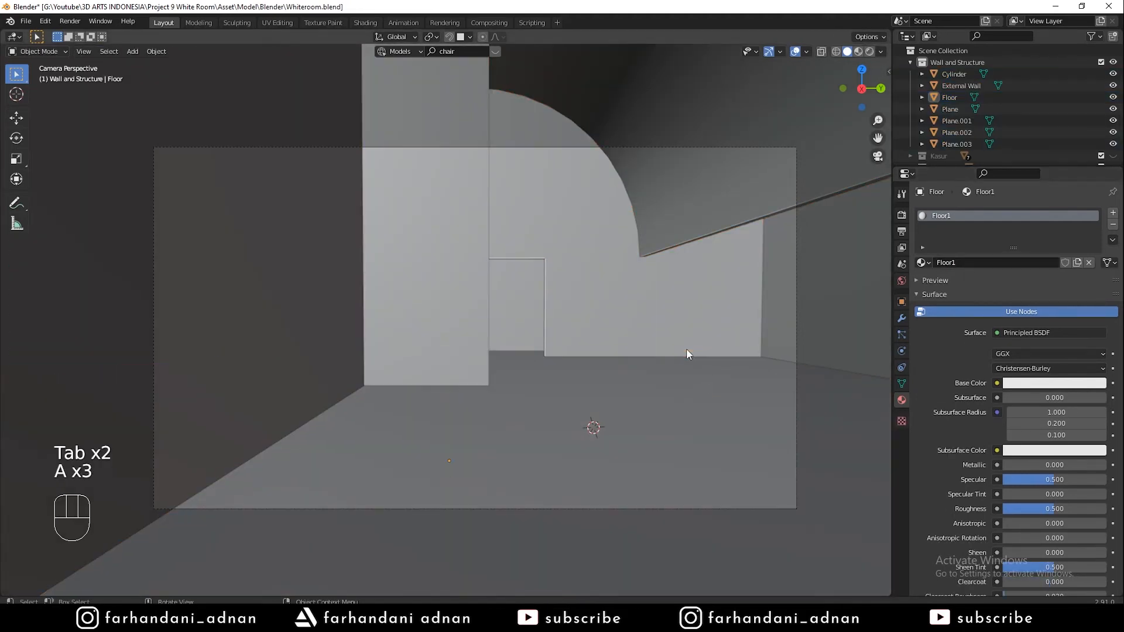
Assign the existing Wall material to the Plane object in the Wall and Structure collection
left_click(946, 109)
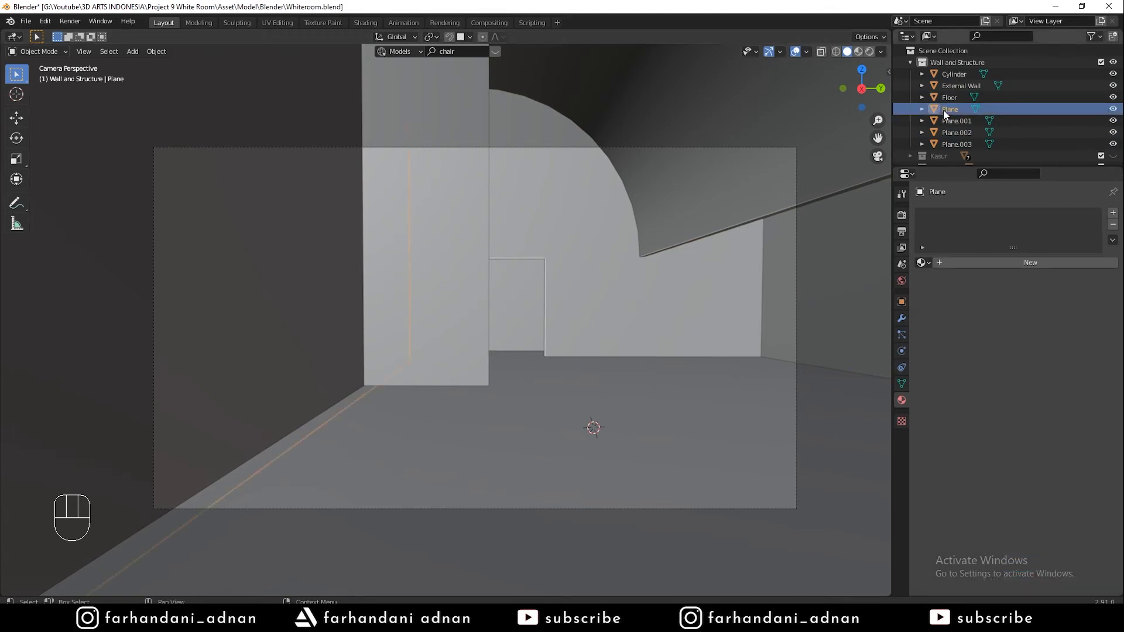
left_click(923, 263)
type("wall")
left_click(953, 281)
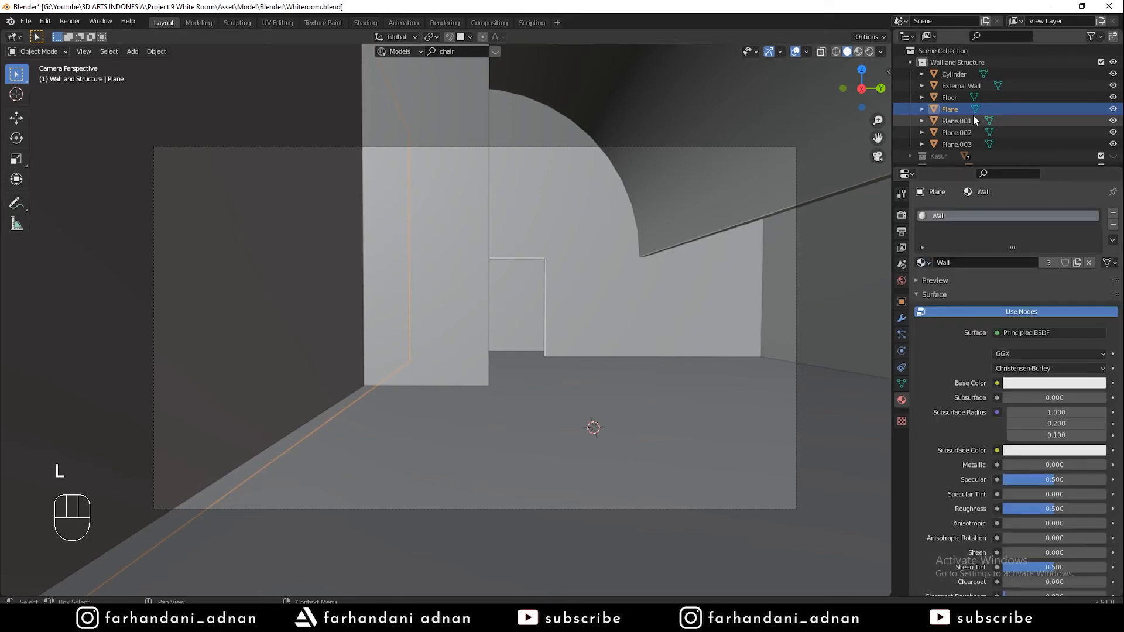
Inspect Plane.001 from outside the camera view, return to the camera, and assign the existing Wall material to it
left_click(955, 121)
middle_click_drag(510, 208, 493, 288)
key("KP_Decimal")
scroll(507, 268, "down", 5)
key("KP_0")
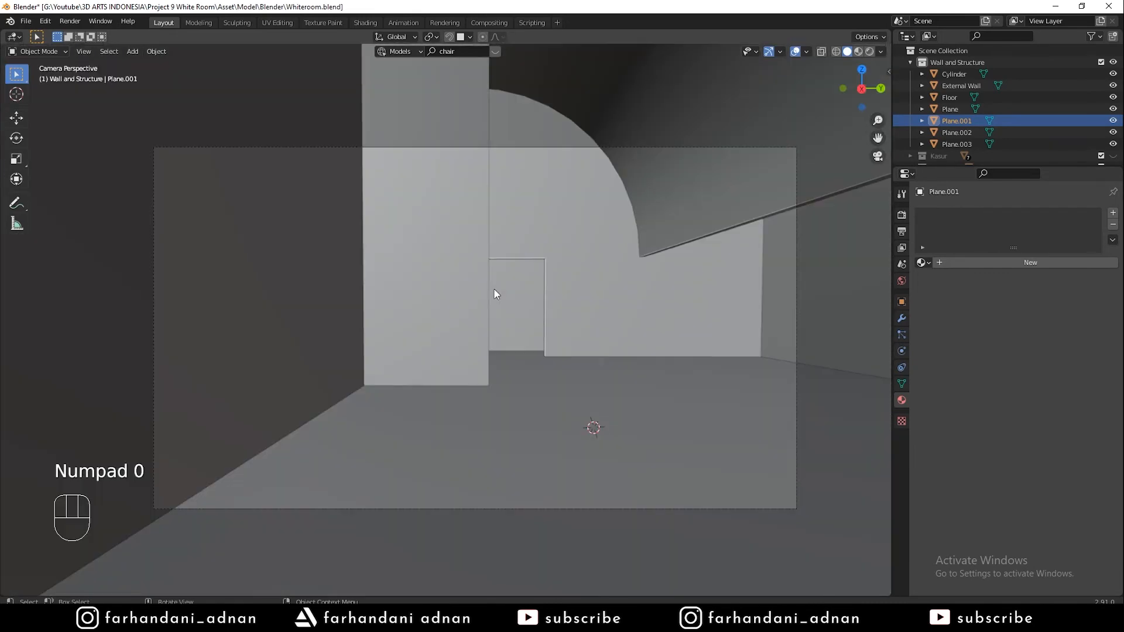
left_click(920, 263)
type("wa")
left_click(956, 280)
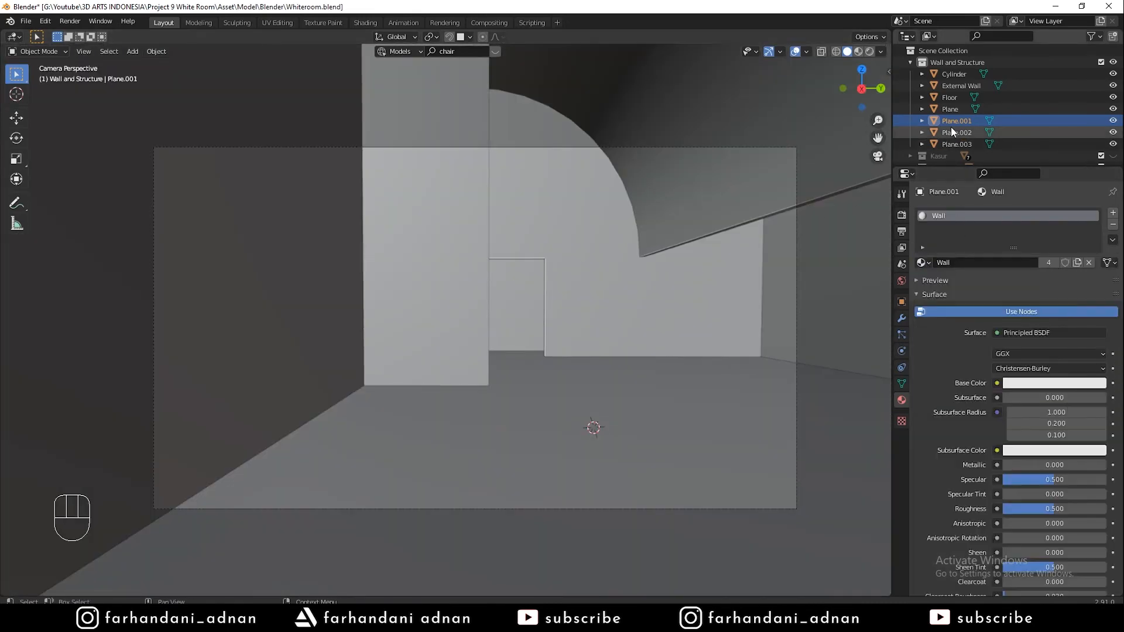
Assign the existing Wall material to Plane.002 and Plane.003
left_click(956, 132)
left_click(923, 262)
type("wa")
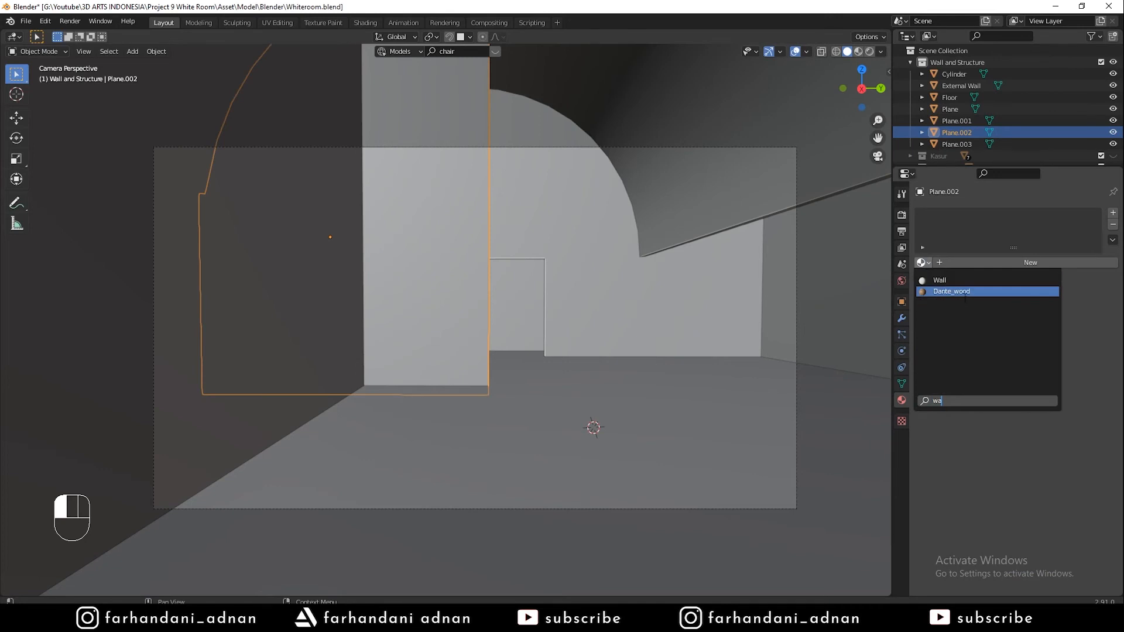
left_click(953, 280)
left_click(956, 144)
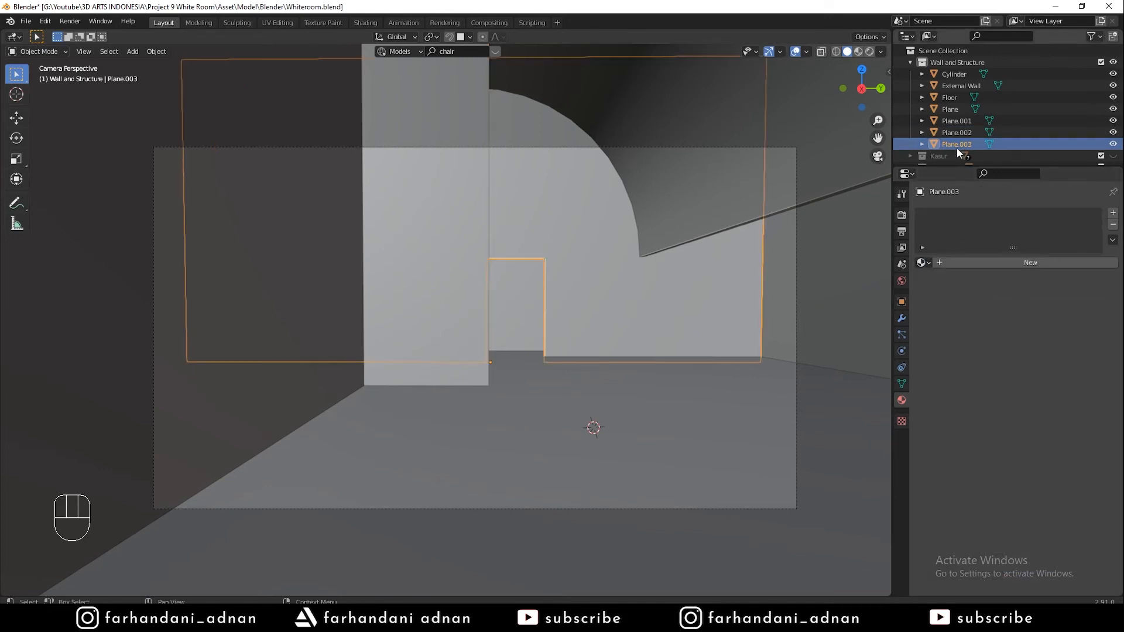
left_click(921, 262)
type("wa")
left_click(940, 280)
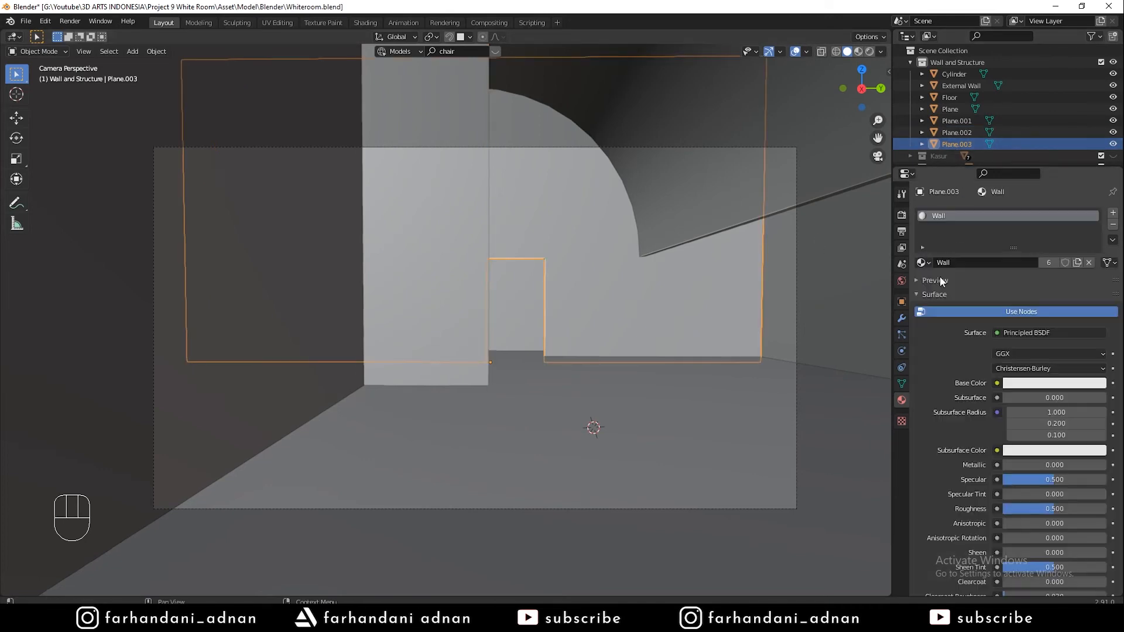
Clear the object selection and save the scene file with the floor and wall materials assigned
key("a")
key("a")
key("a")
key("ctrl+s")
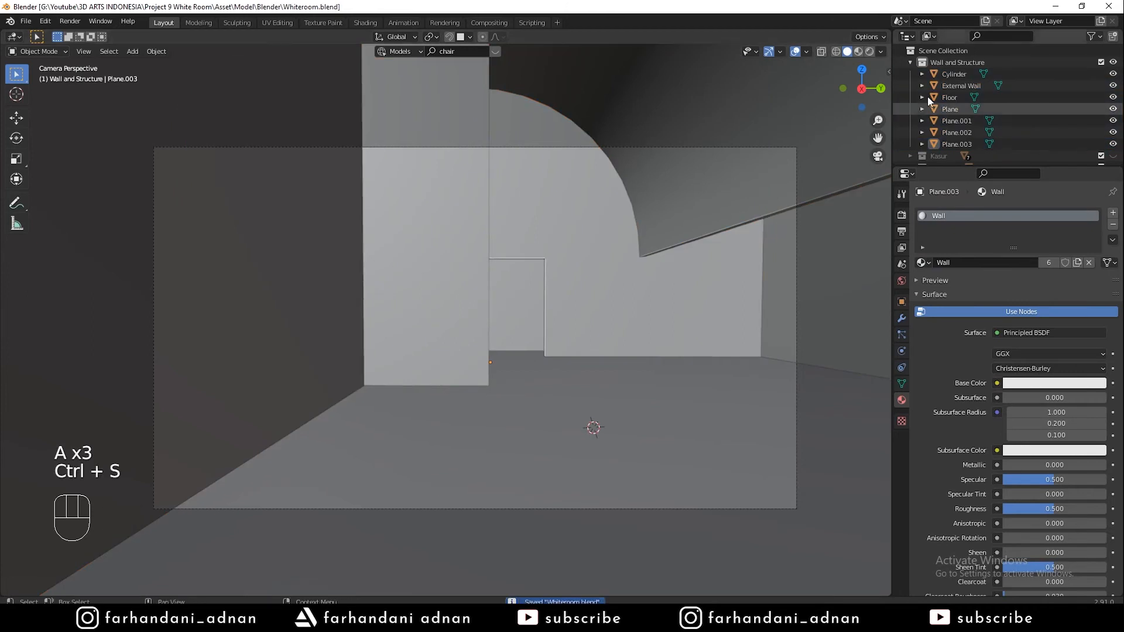
Collapse the Wall and Structure collection, list the Kasur collection's objects and make that collection visible again
left_click(909, 62)
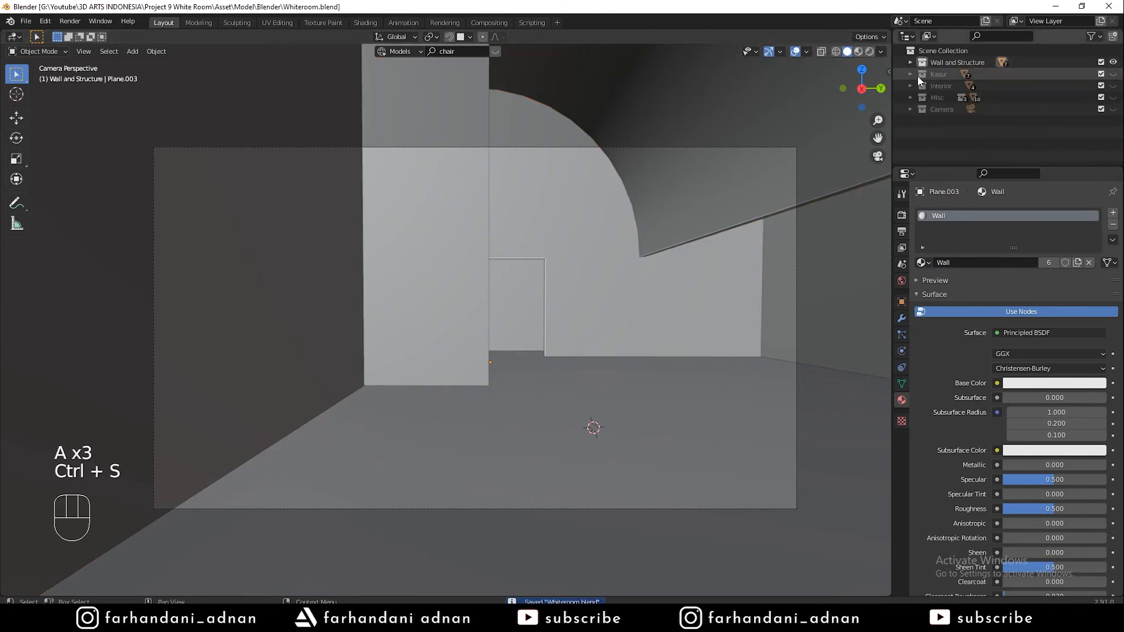
left_click(909, 74)
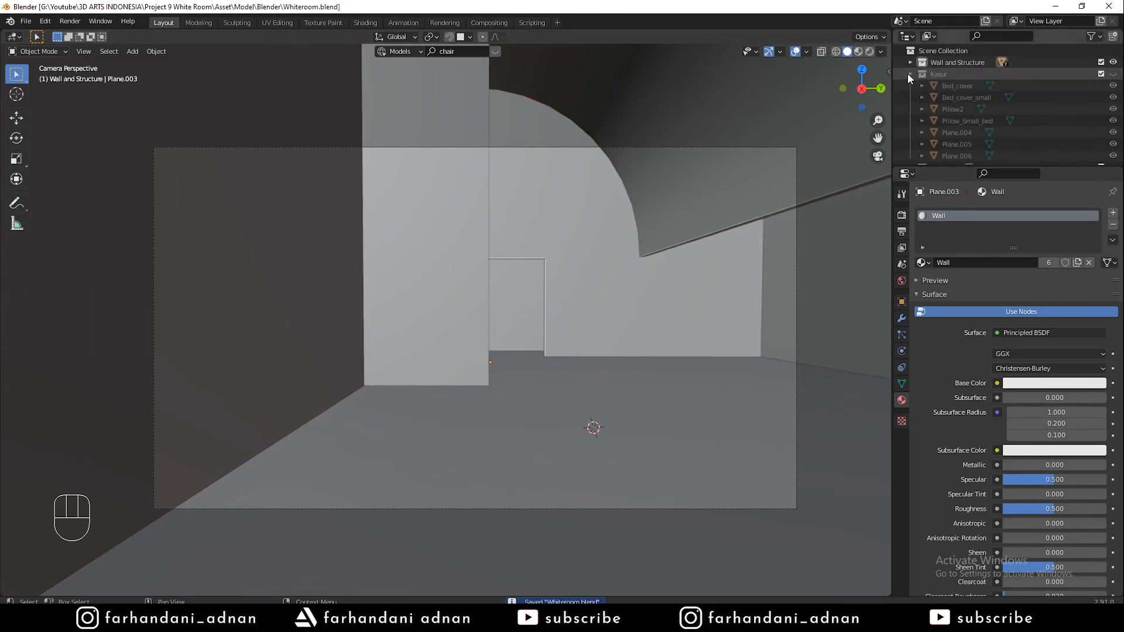
left_click(1112, 74)
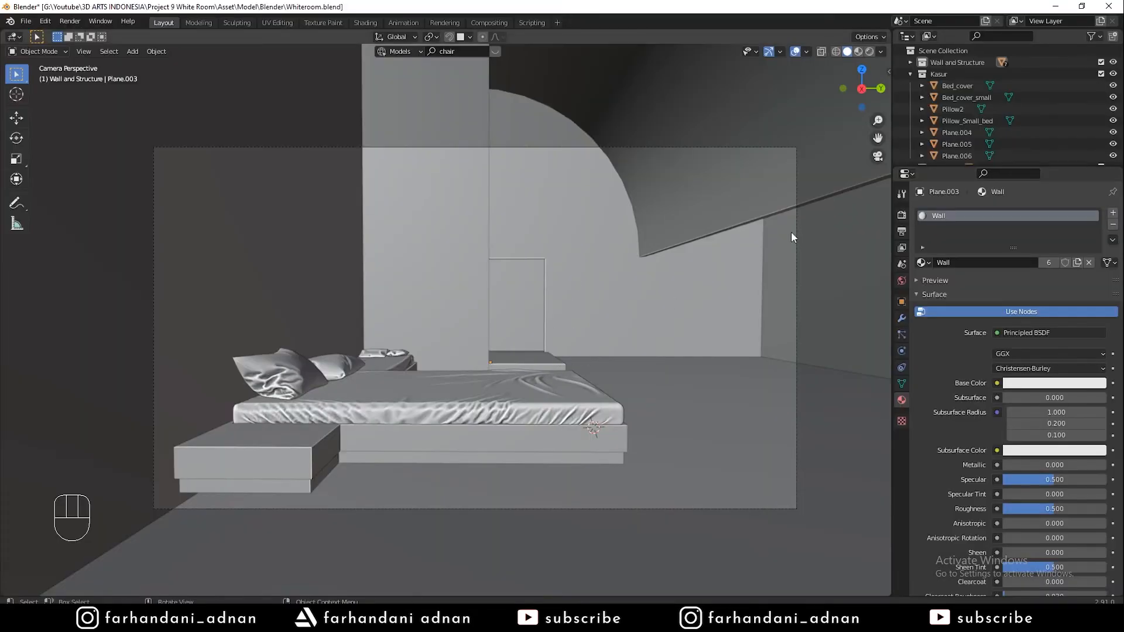
Check the large bed cover against the reference photo and rename its material to Bed_cover
left_click(949, 86)
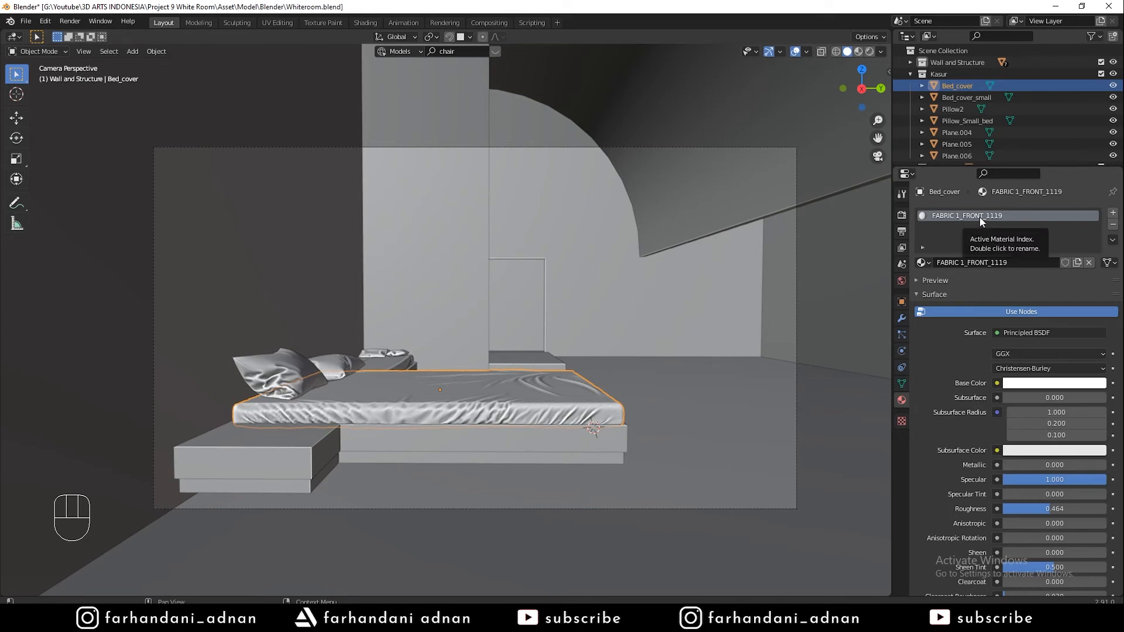
key("alt+Tab")
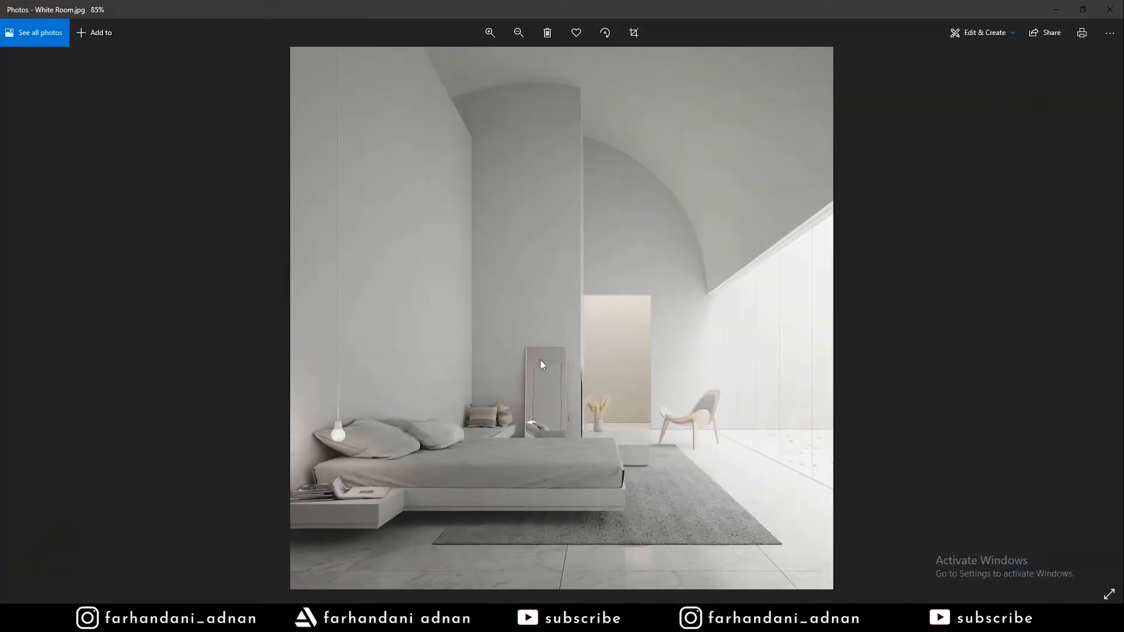
key("alt+Tab")
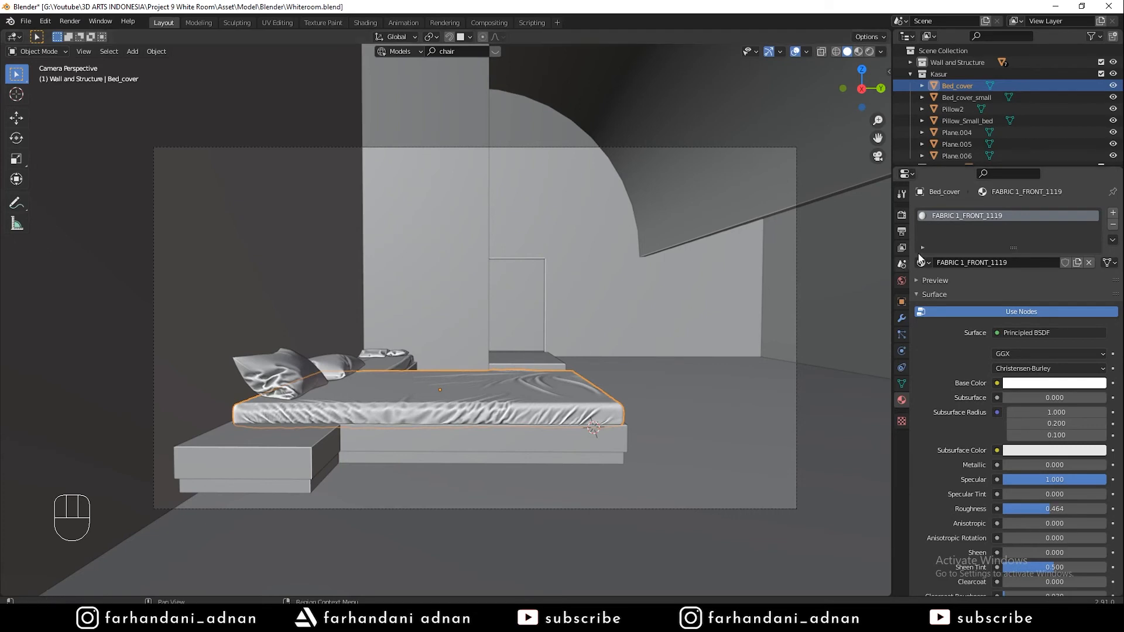
double_click(952, 218)
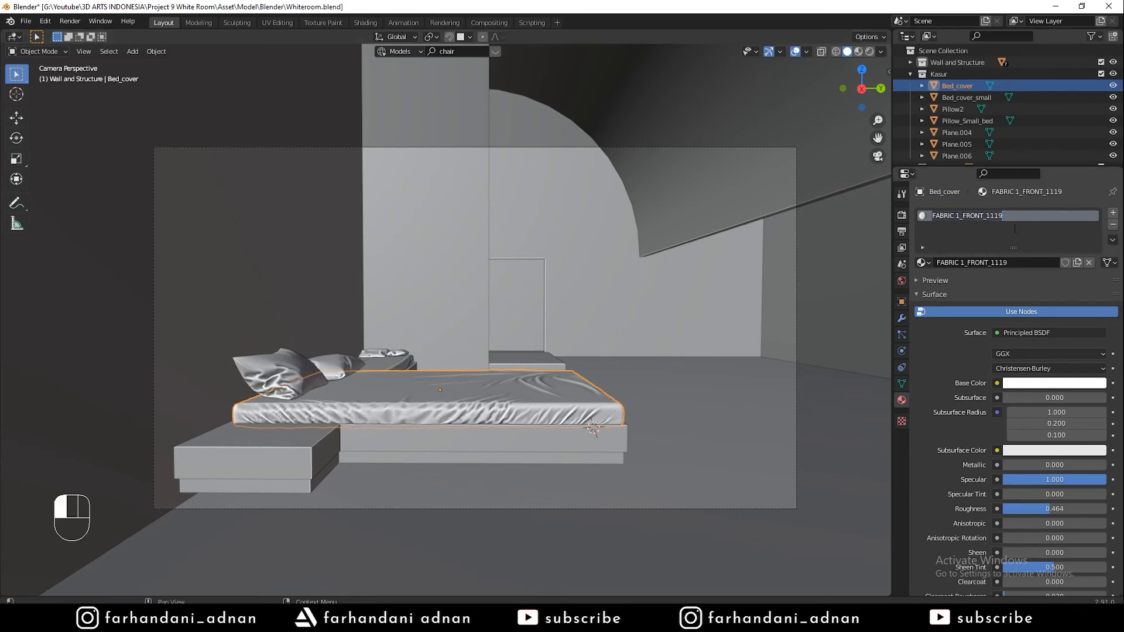
key("shift")
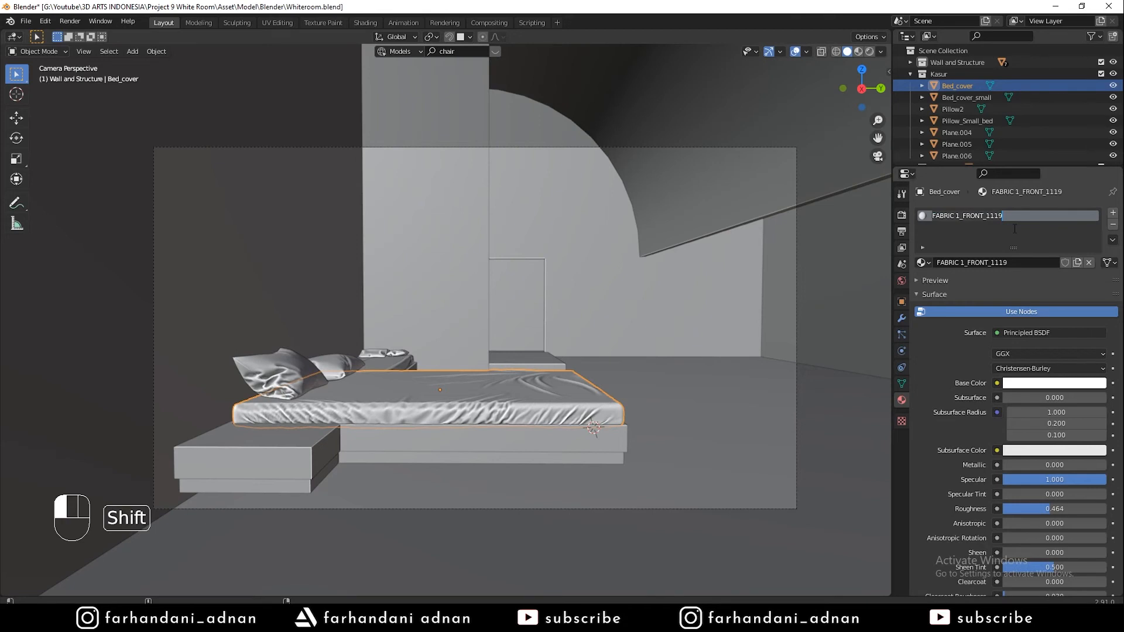
type("Spr")
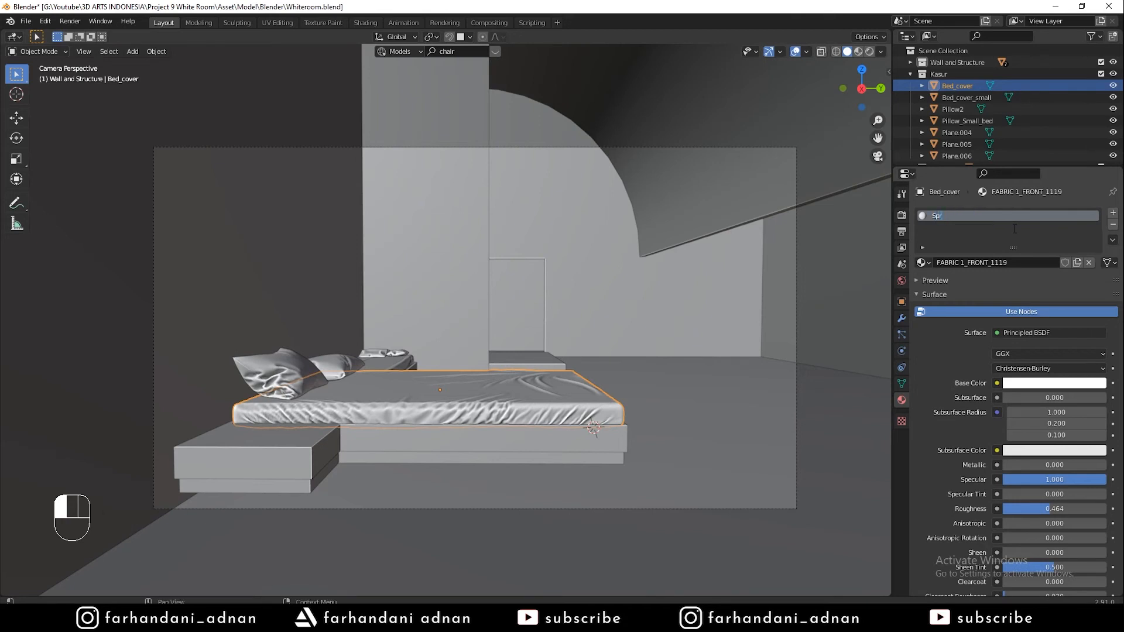
key("BackSpace")
key("BackSpace")
key("BackSpace")
key("shift")
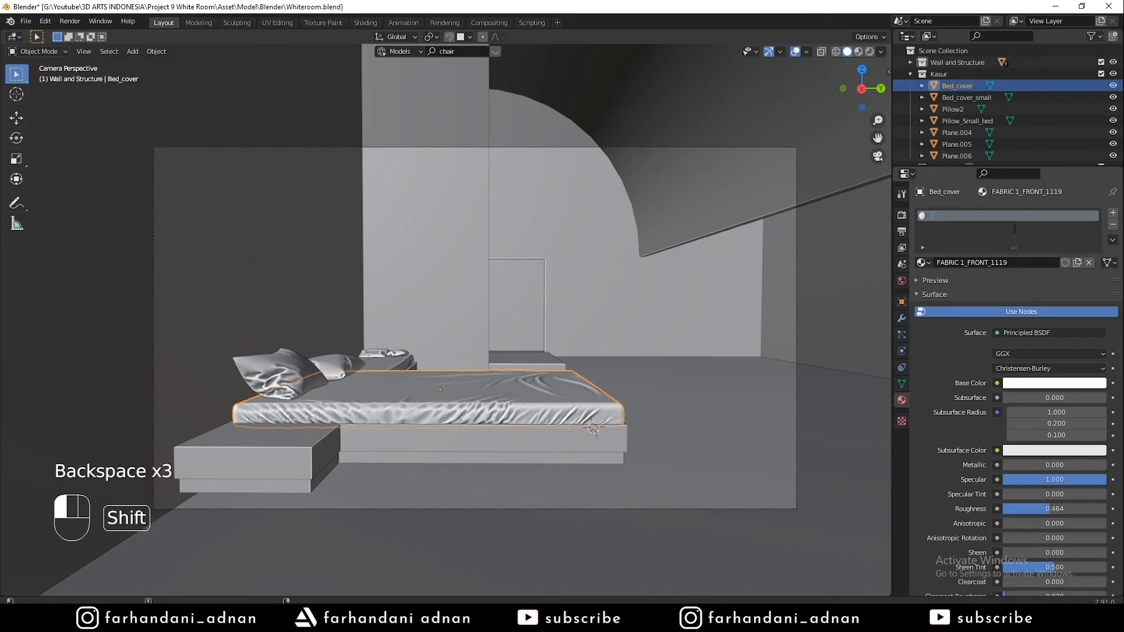
type("Bed_c")
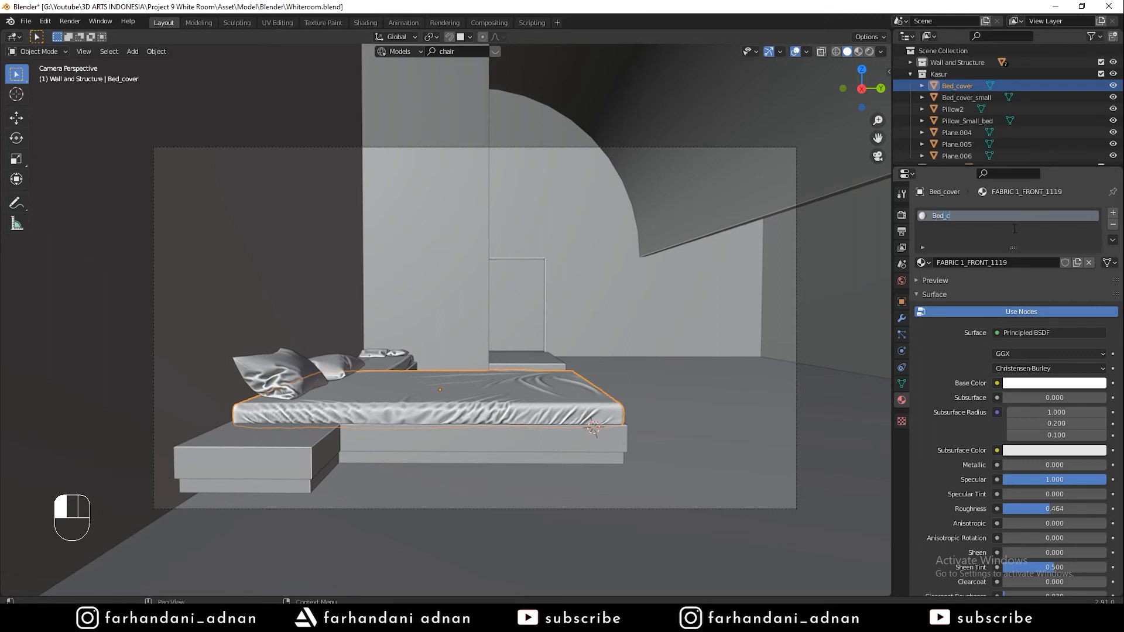
type("over")
key("Return")
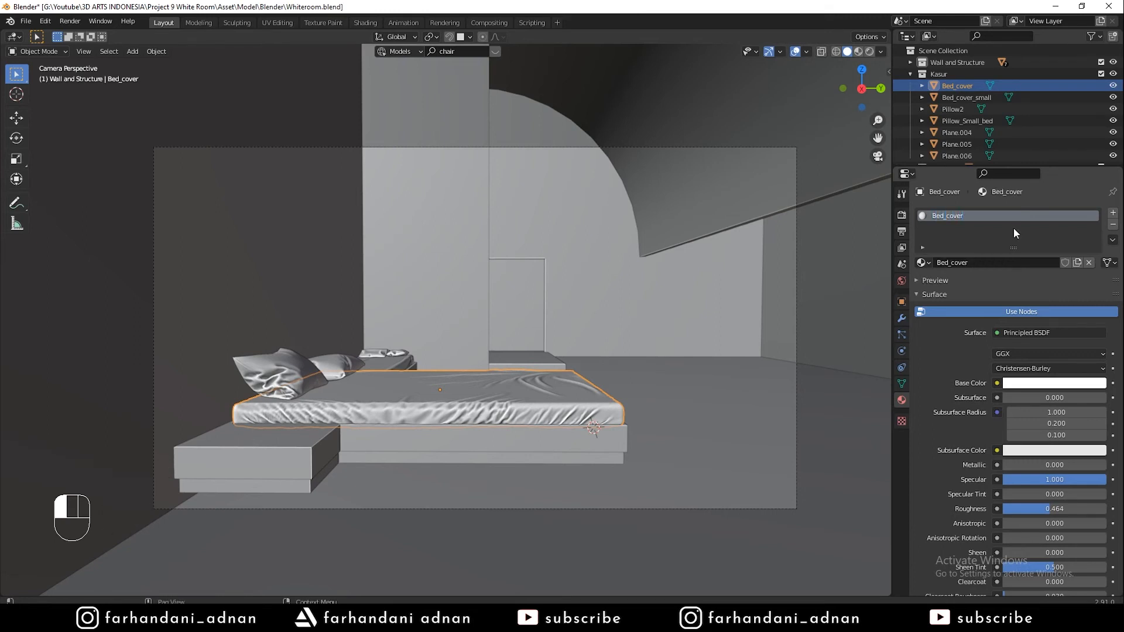
Replace the material of Bed_cover_small with the existing Bed_cover material
left_click(962, 98)
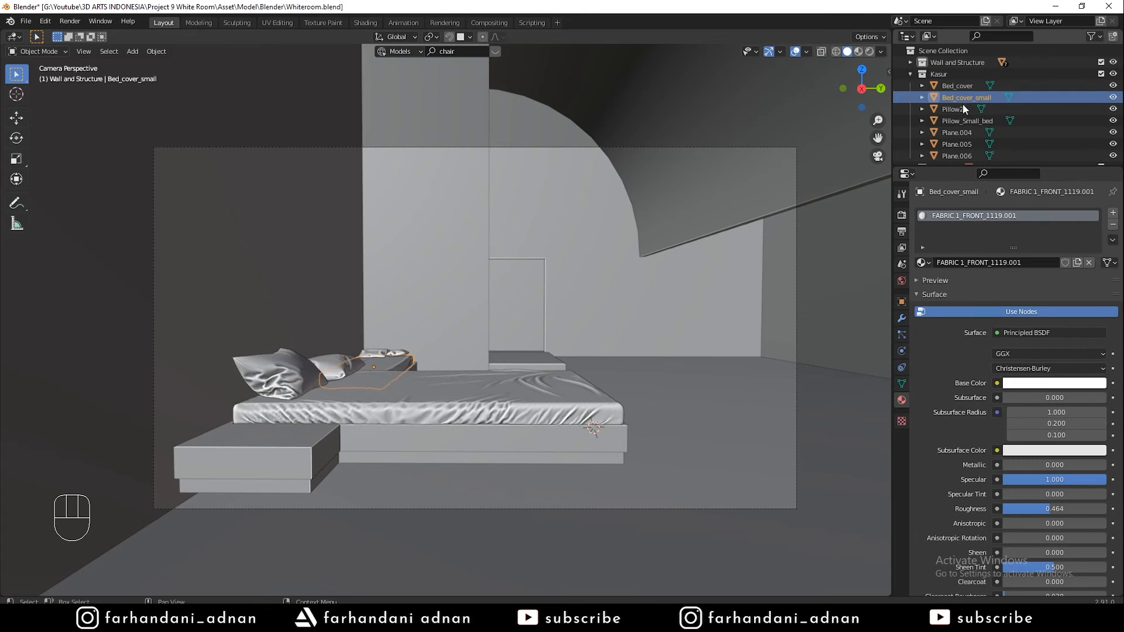
double_click(959, 216)
type("Bed_")
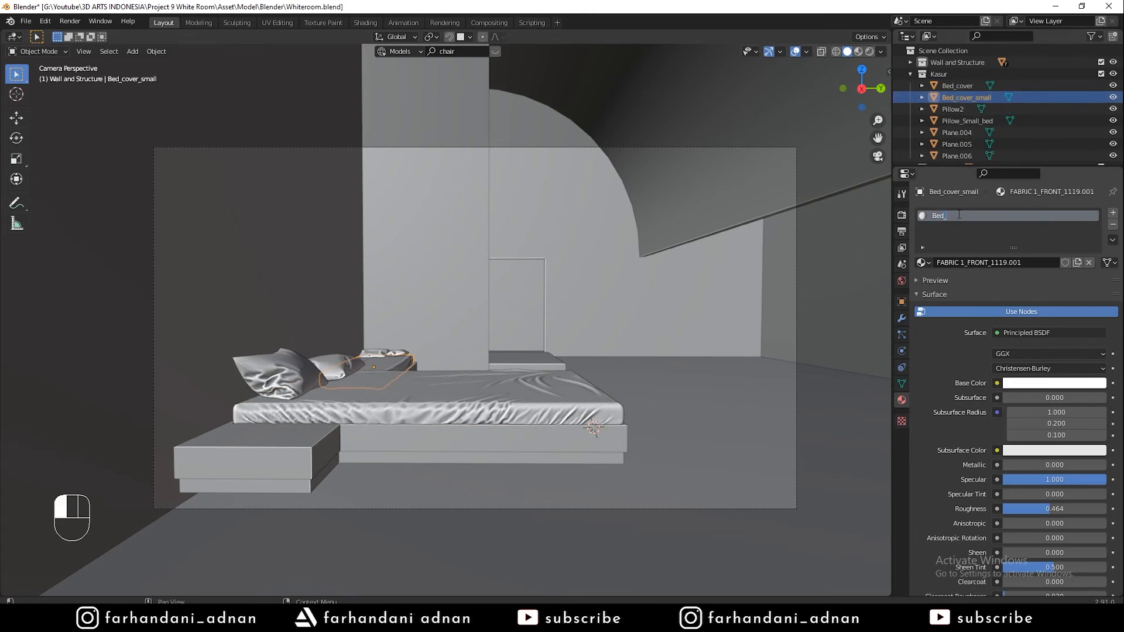
key("BackSpace")
key("BackSpace")
key("BackSpace")
key("BackSpace")
key("Return")
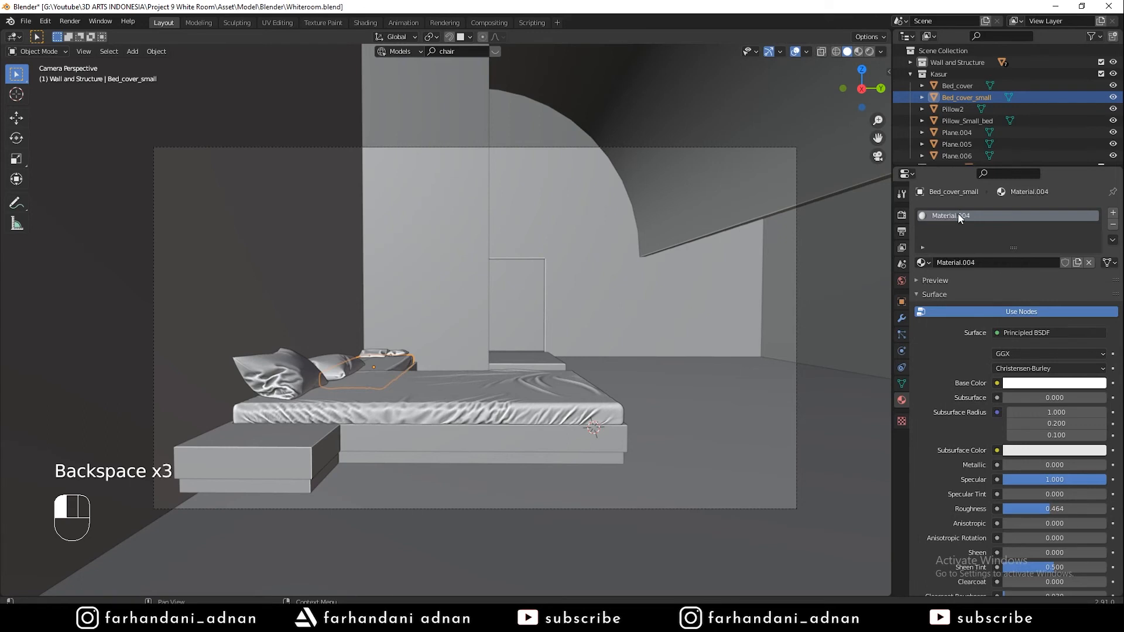
left_click(923, 263)
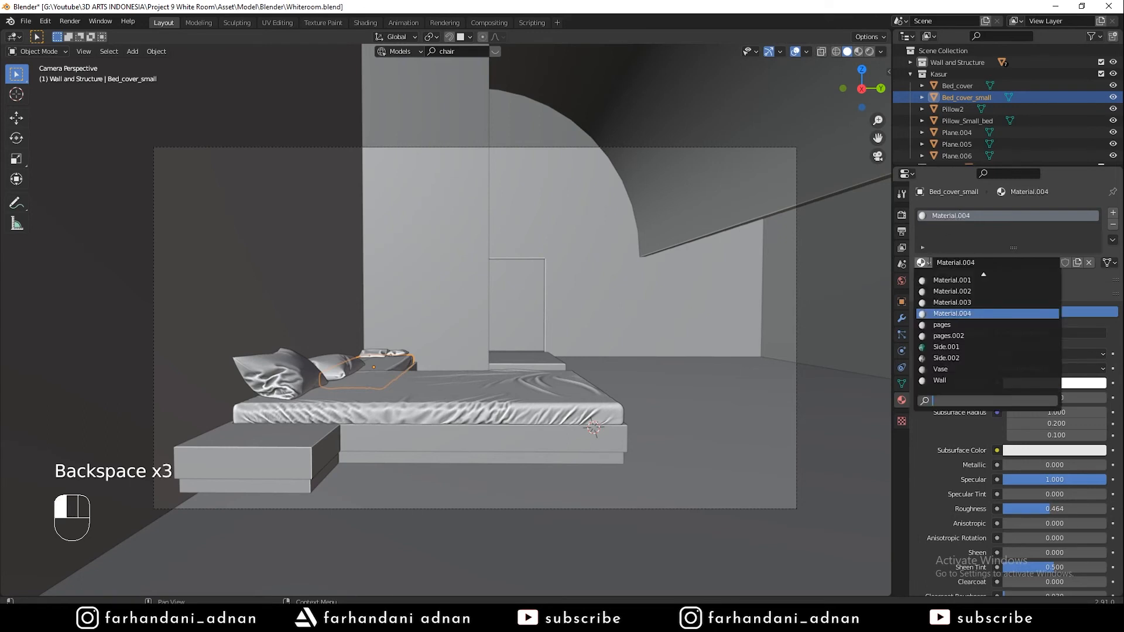
type("bed")
left_click(960, 282)
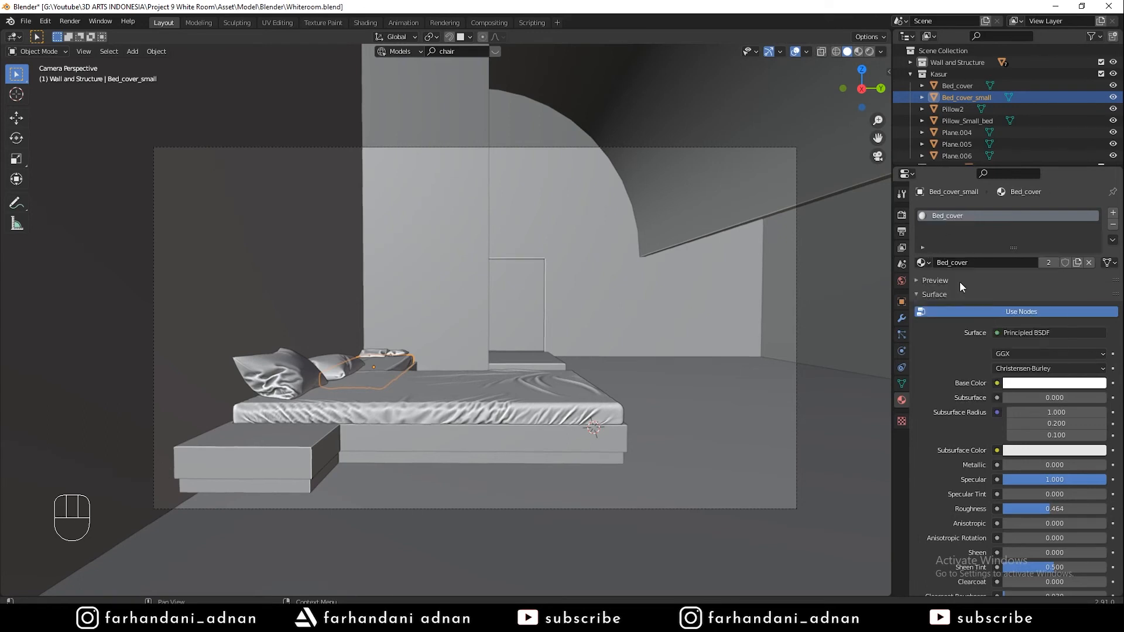
Rename the material of the Pillow2 object on the large bed to Pillow
left_click(310, 383)
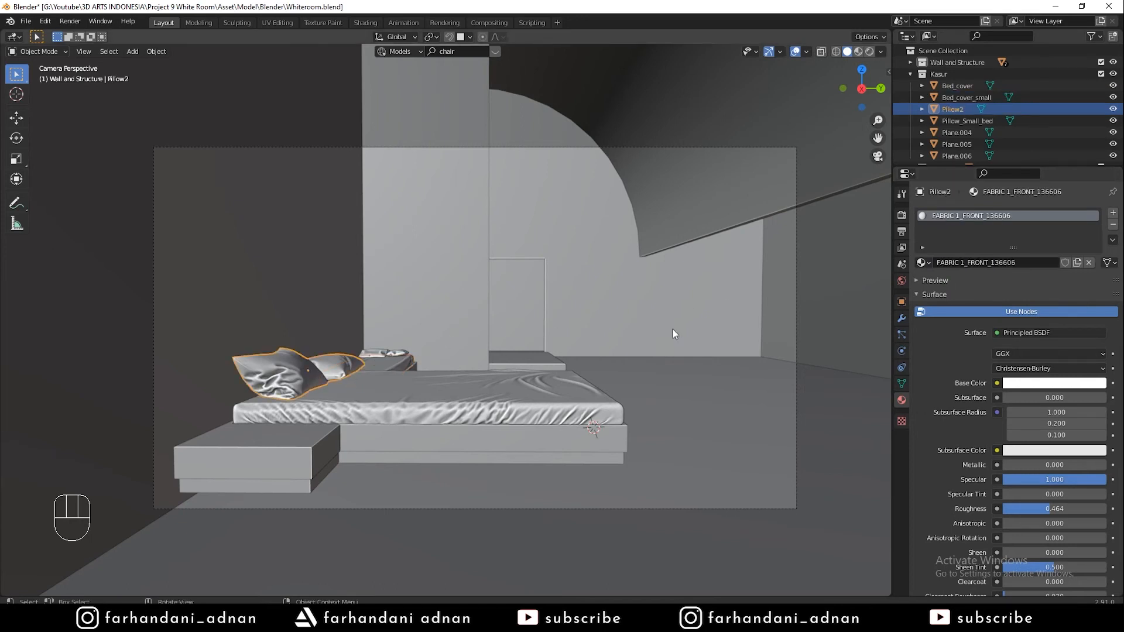
double_click(998, 215)
type("Pillow")
key("Return")
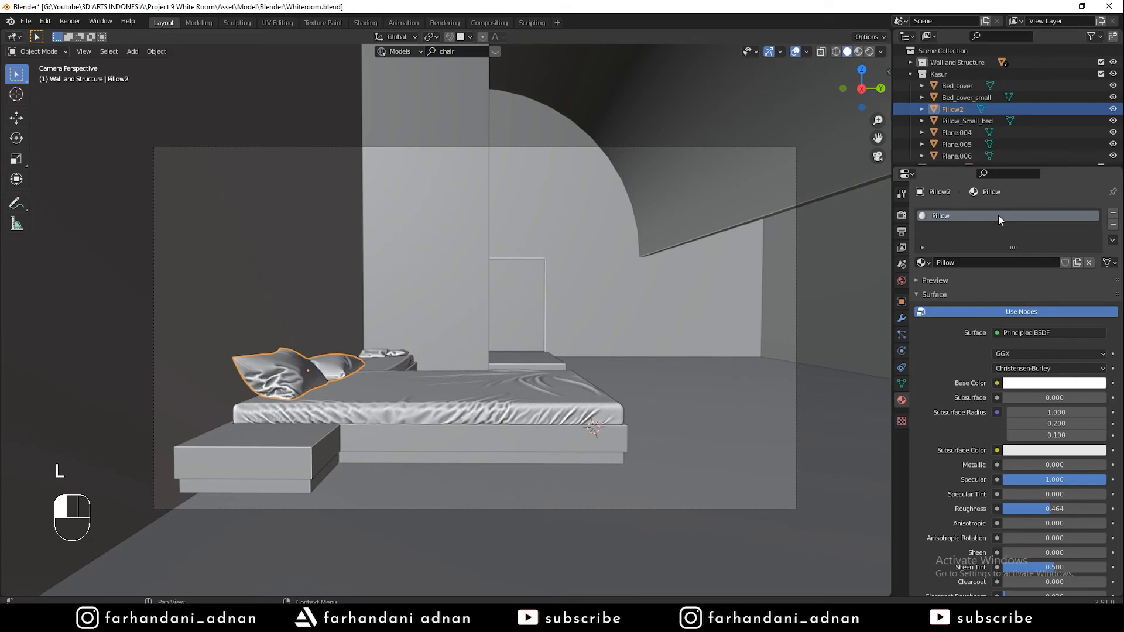
Rename the material of the Pillow_Small_bed object on the small bed to Pillow2
left_click(396, 350)
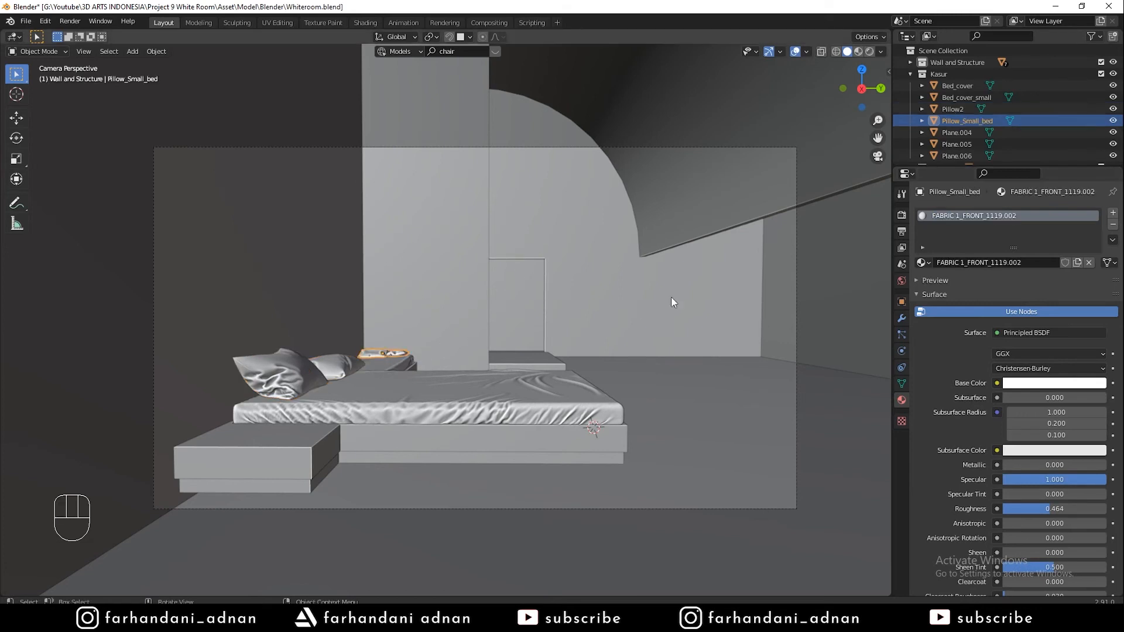
double_click(970, 215)
key("shift")
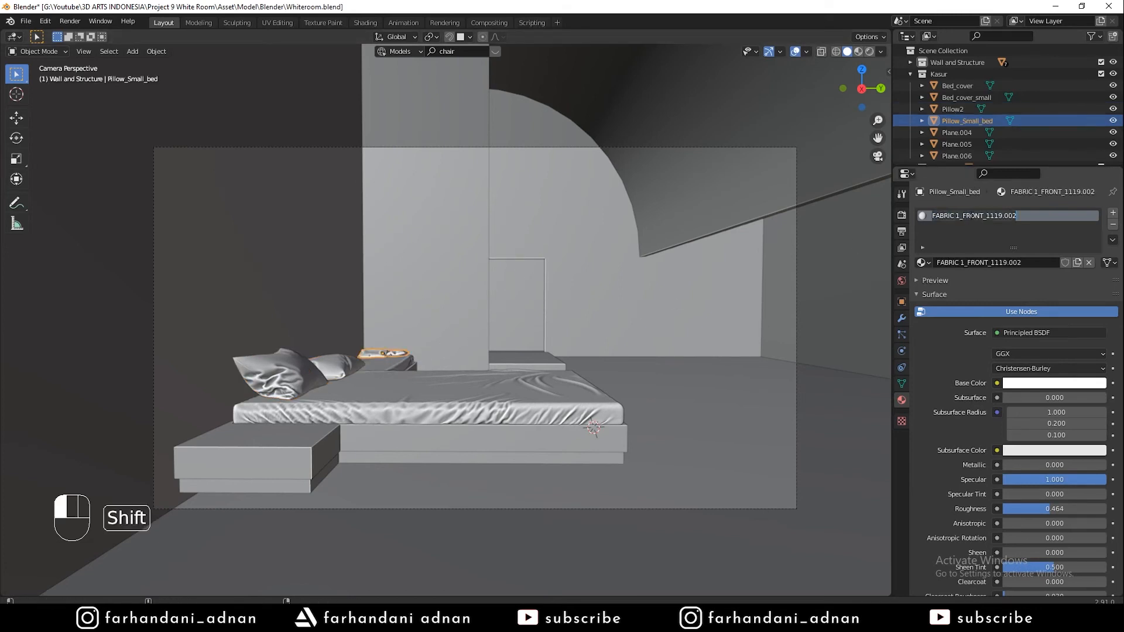
type("Pillow2")
key("Return")
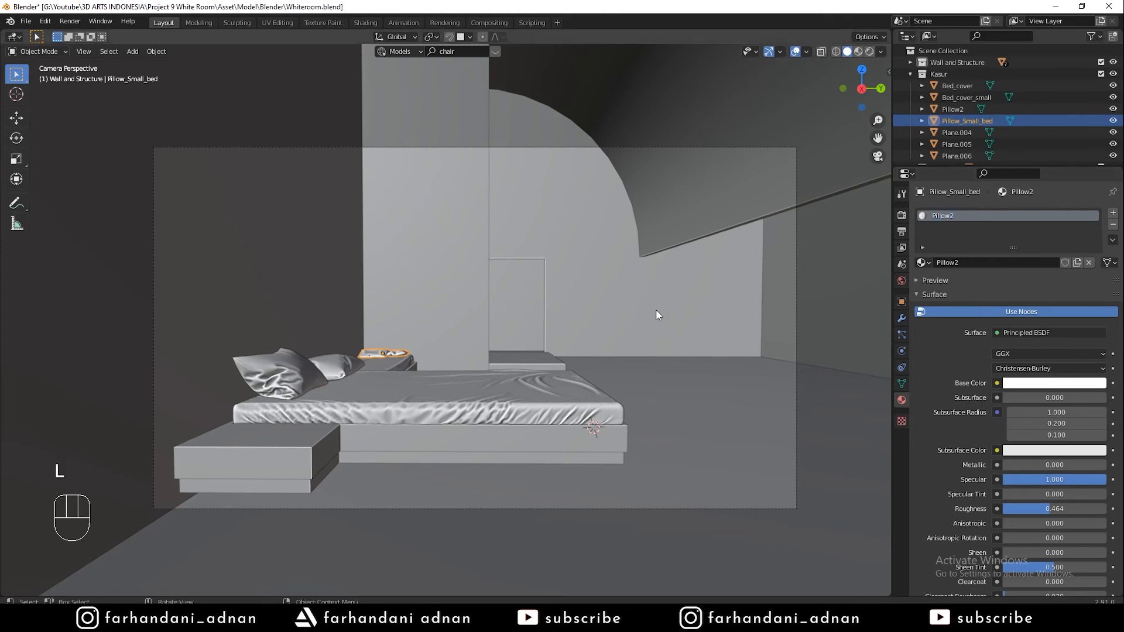
Create a new material on the lower bed base Plane.004 and name it Bed_white
left_click(953, 130)
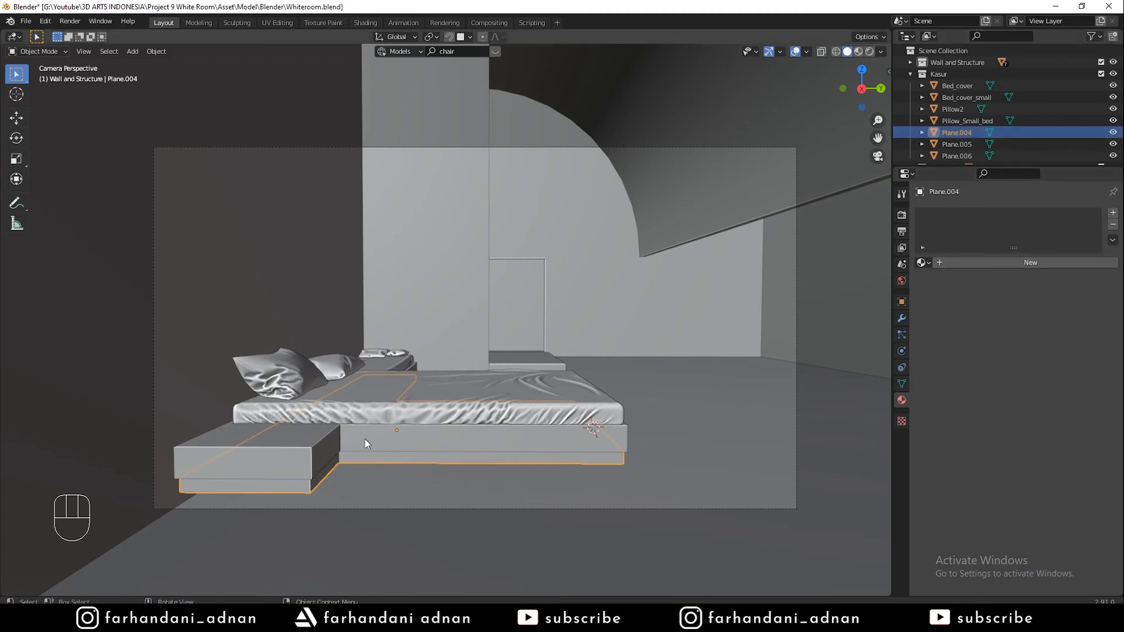
left_click(983, 264)
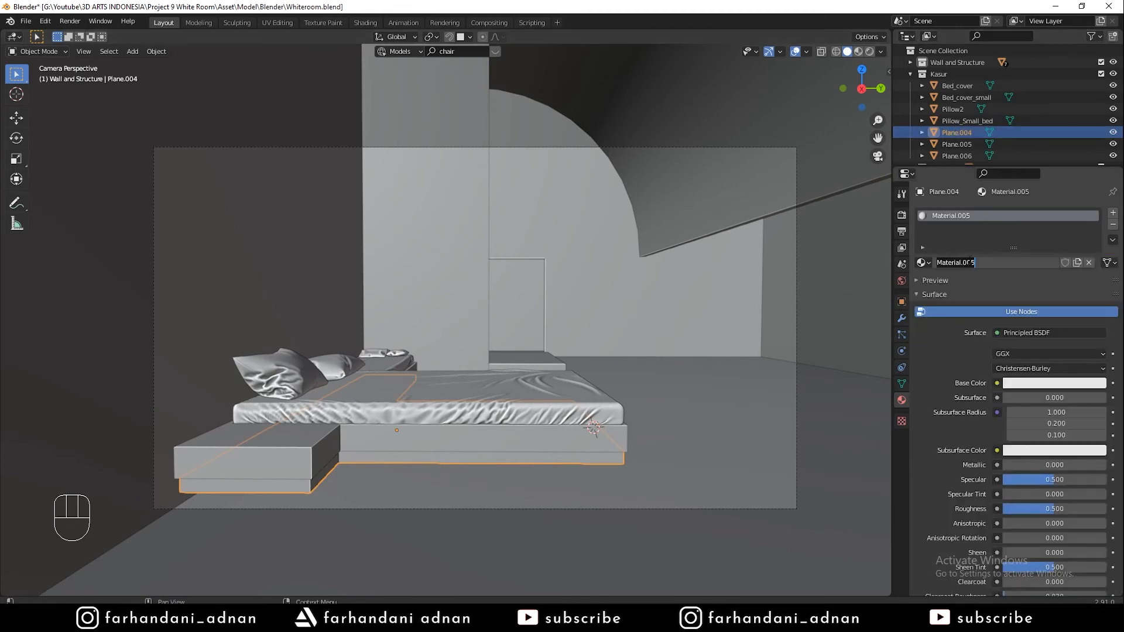
type("Bed")
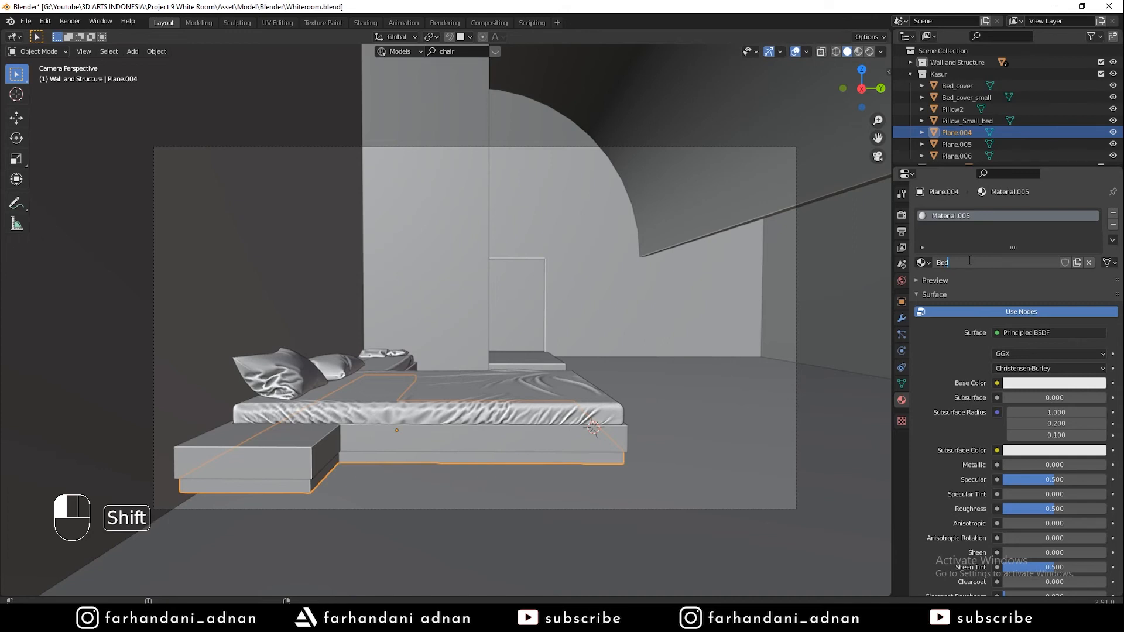
type("_white")
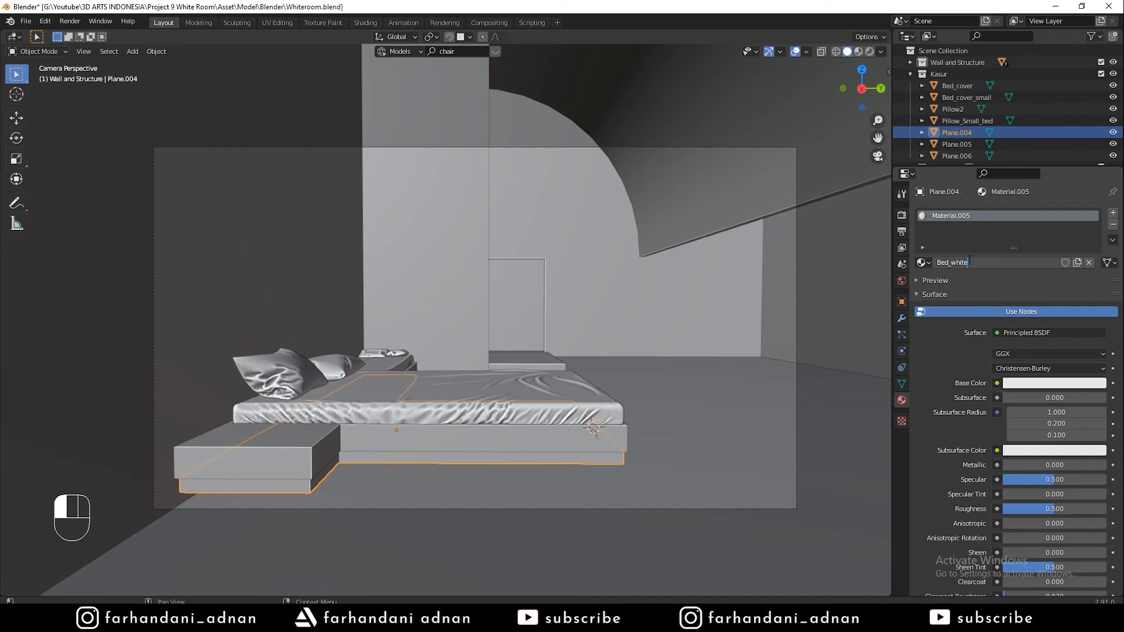
key("Return")
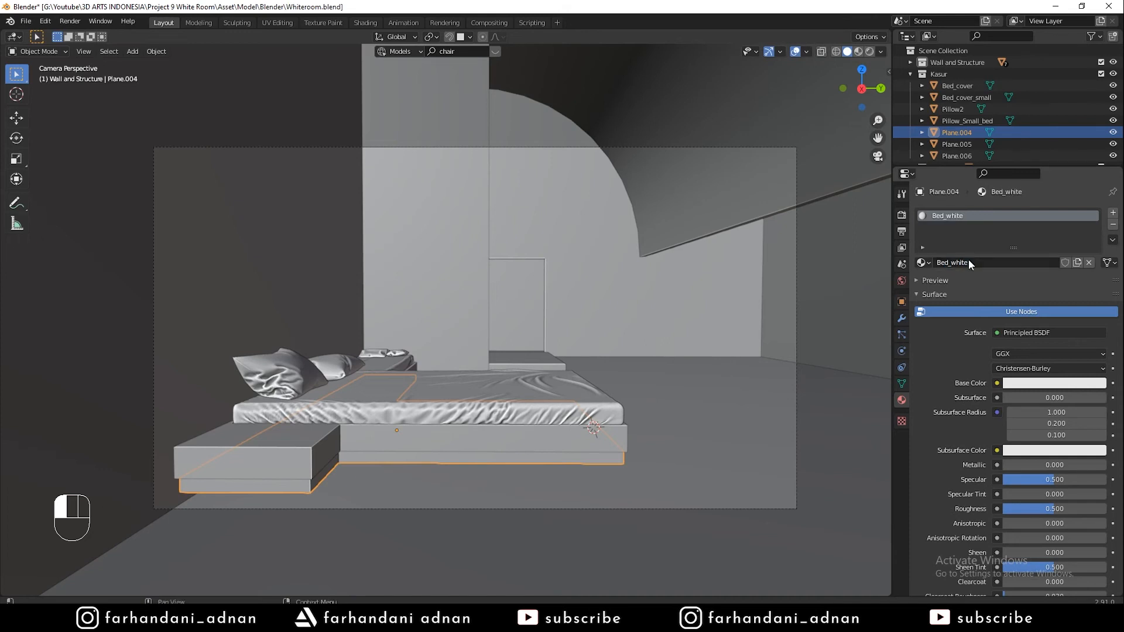
Assign the existing Bed_white material to the upper bed frame Plane.005
left_click(449, 434)
left_click(924, 262)
type("be")
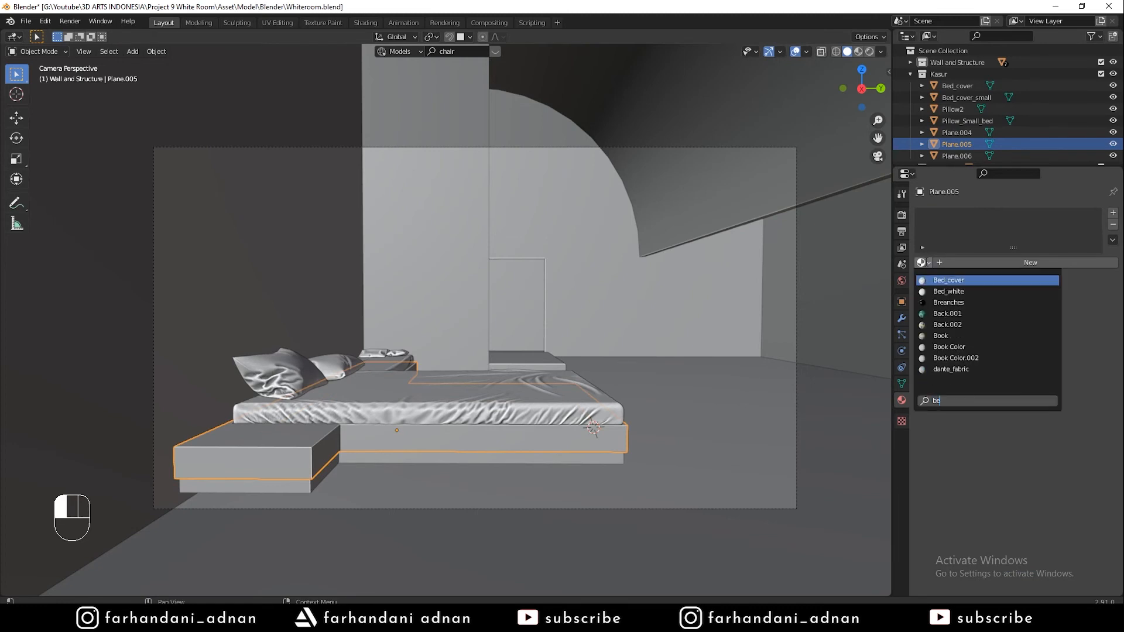
type("d_wh")
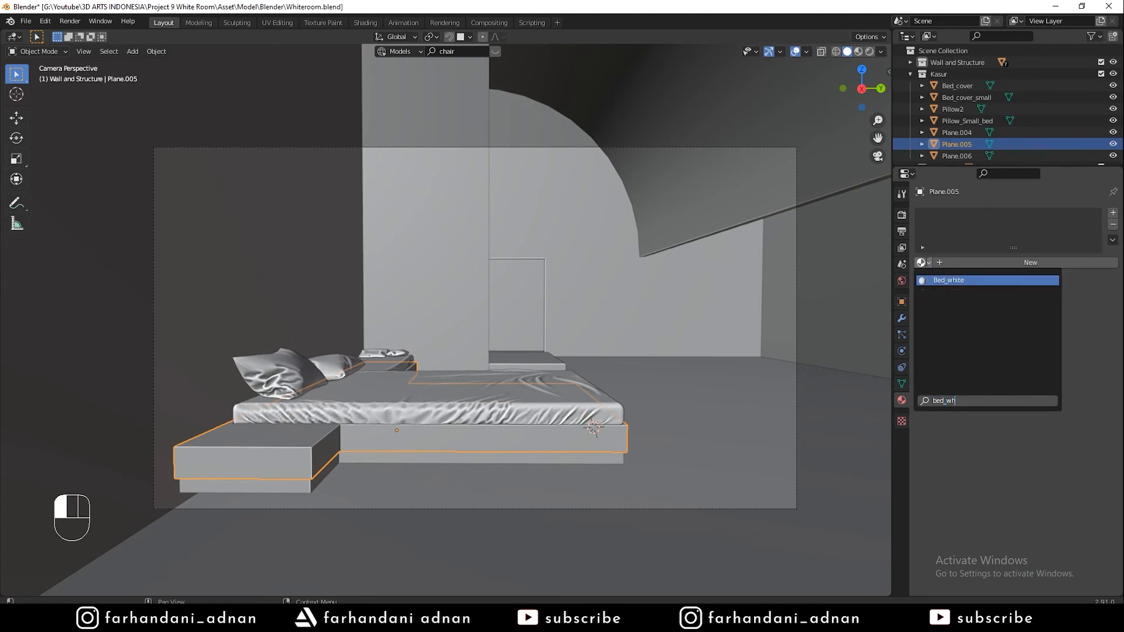
left_click(982, 281)
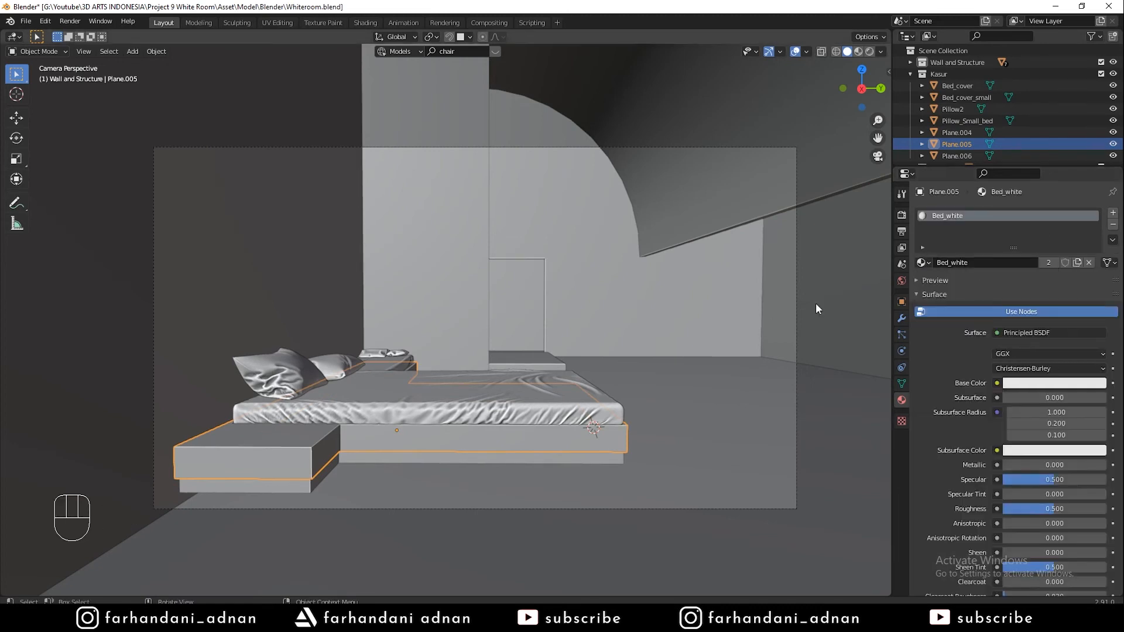
Check the low platform Plane.006 against the reference photo and assign it the existing Bed_white material
left_click(949, 157)
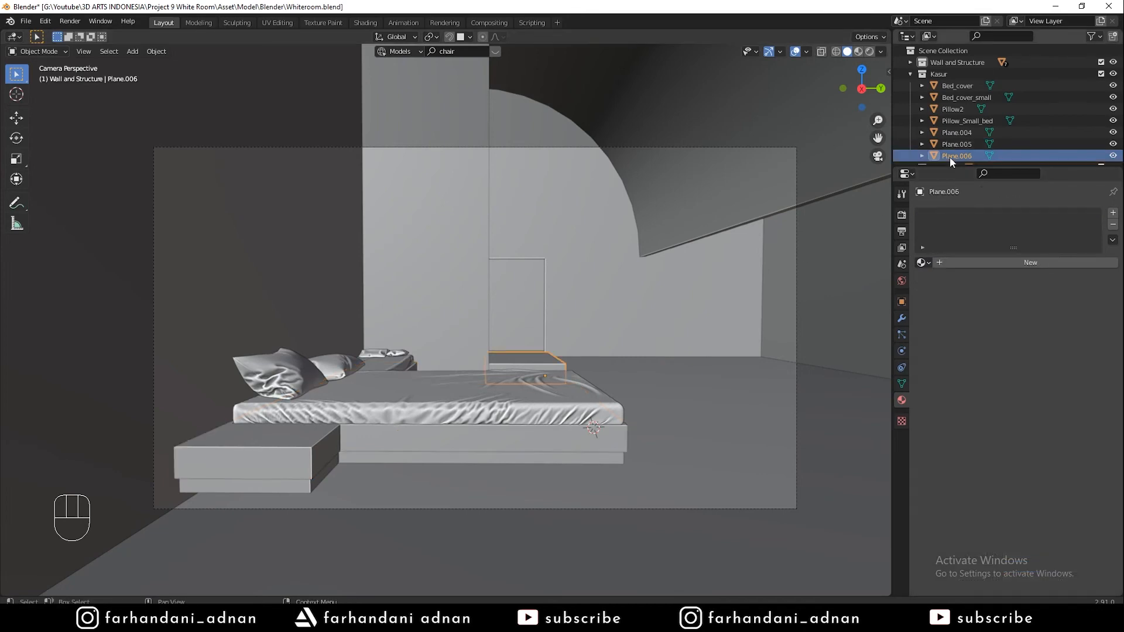
key("alt+Tab")
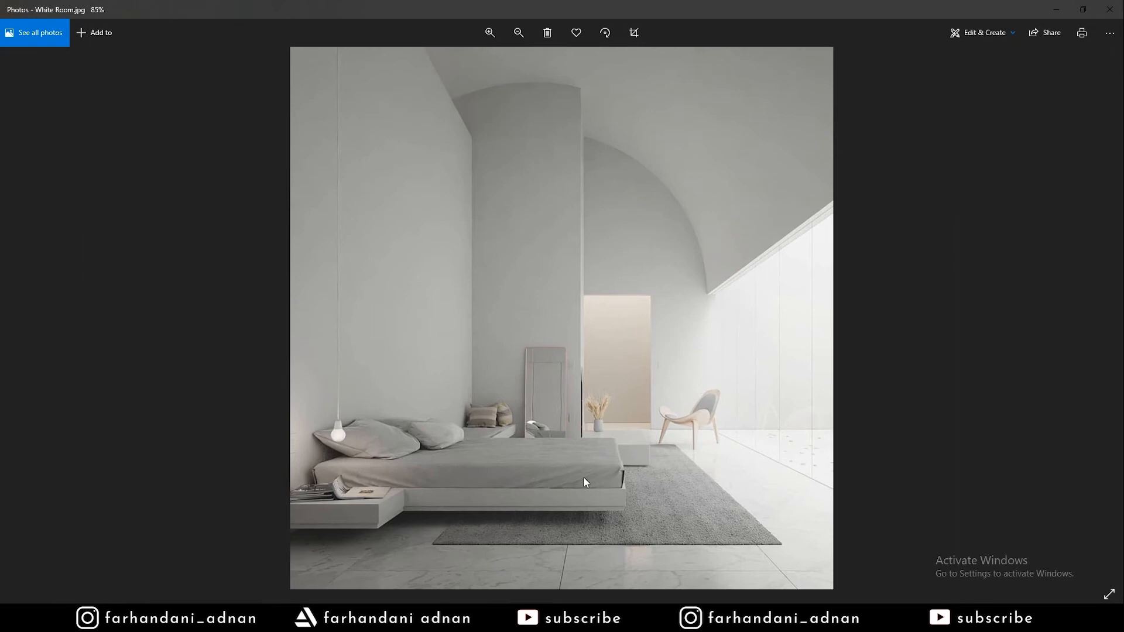
key("alt+Tab")
left_click(922, 262)
type("med")
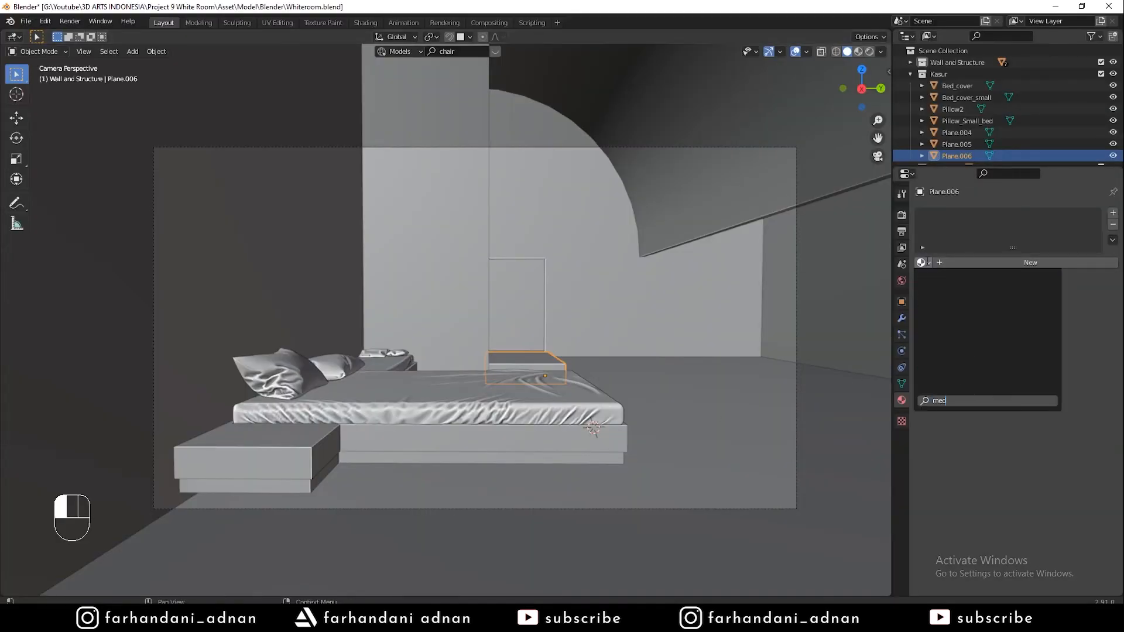
key("BackSpace")
key("BackSpace")
key("BackSpace")
type("bed")
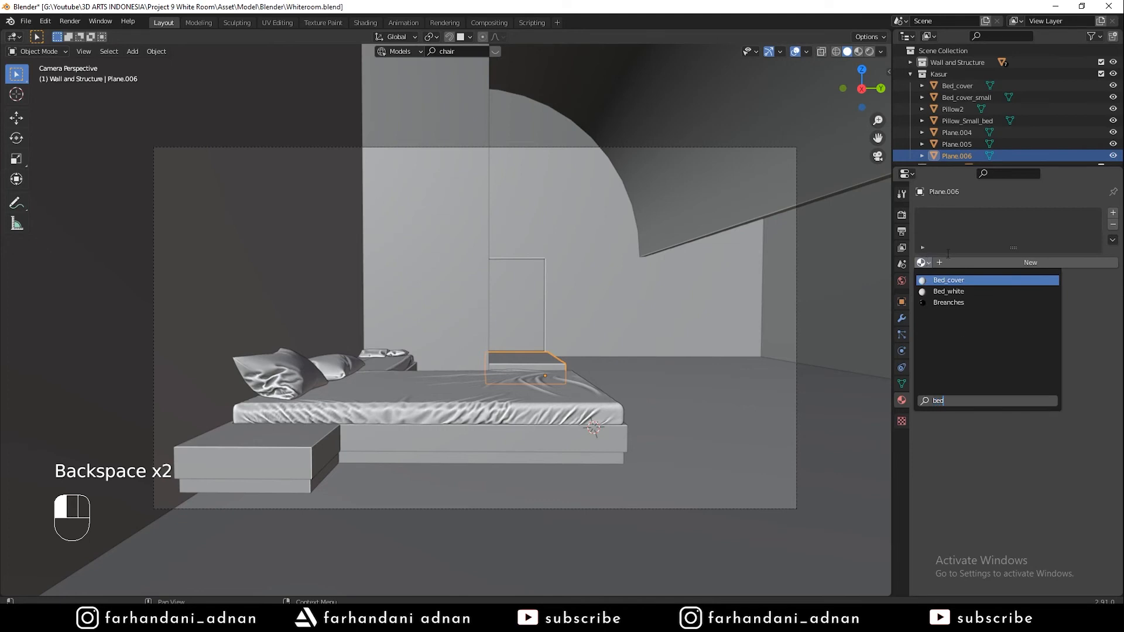
key("Down")
key("Down")
key("Up")
key("Return")
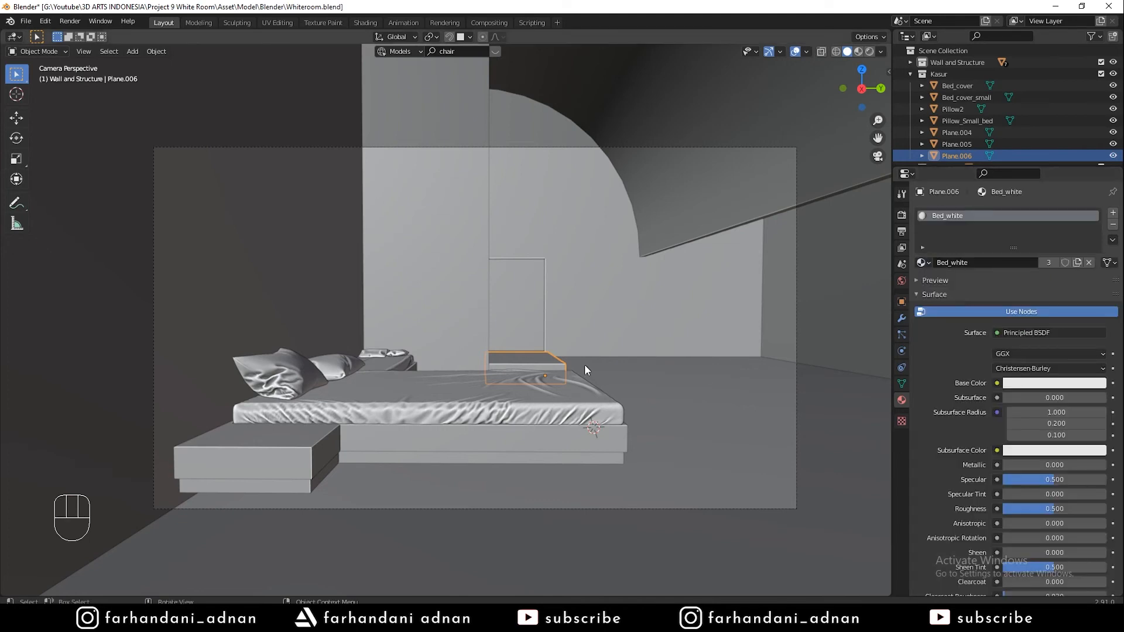
Review the material assignments of Plane.004, Plane.005 and Plane.006 from the Kasur collection
key("a")
key("a")
key("a")
left_click(540, 370)
left_click(547, 360)
key("a")
key("a")
key("a")
left_click(961, 134)
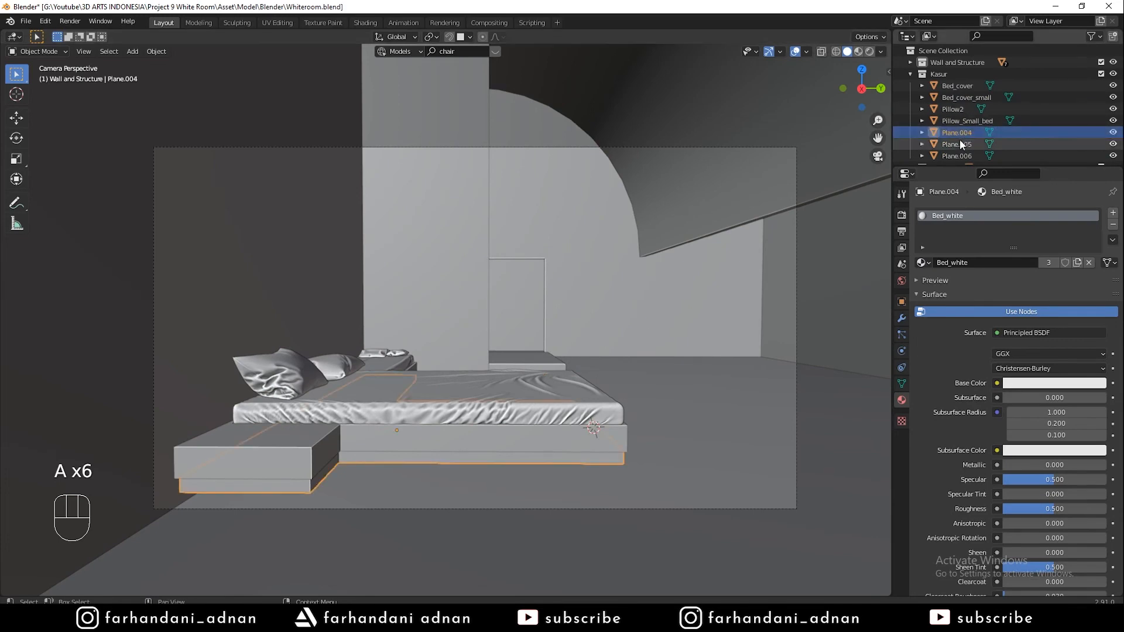
left_click(957, 145)
left_click(955, 156)
middle_click_drag(566, 298, 514, 326)
scroll(963, 140, "down", 3)
scroll(963, 141, "up", 2)
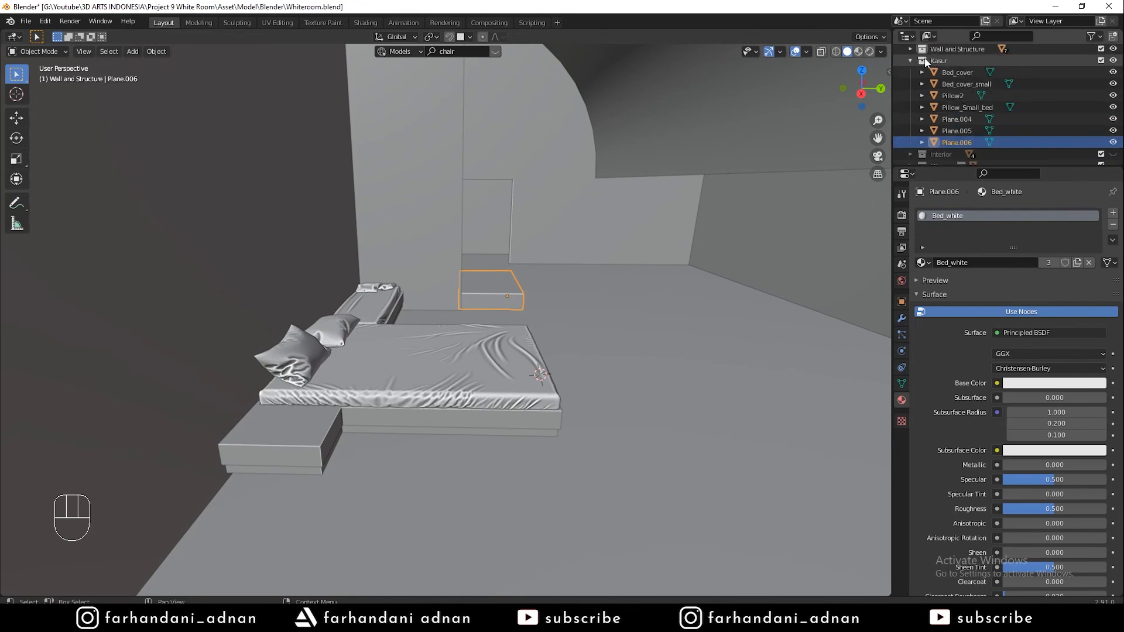
Collapse the Kasur collection, list the Interior collection's objects and make that collection visible
left_click(909, 60)
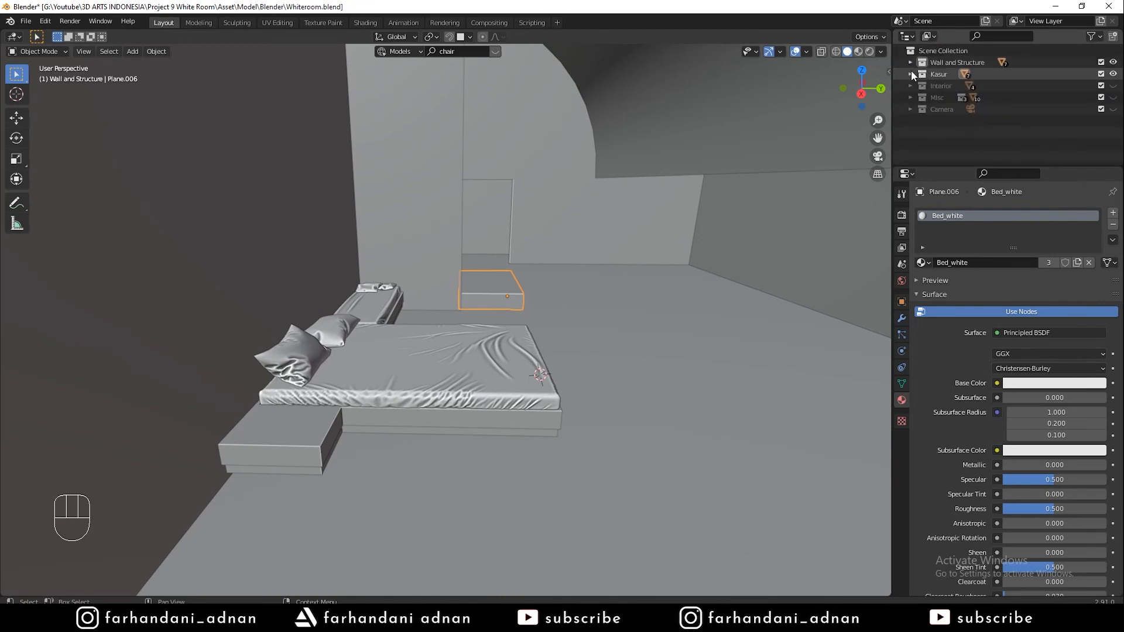
left_click(910, 86)
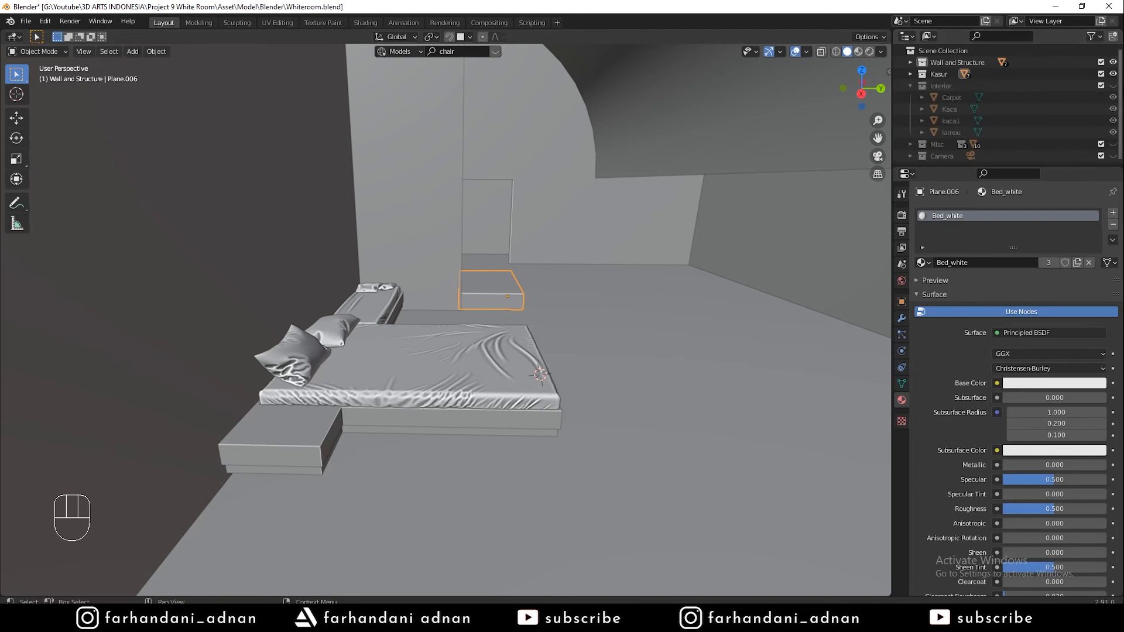
left_click(1112, 86)
Create a new material on the Carpet object and name it Carpet
left_click(952, 97)
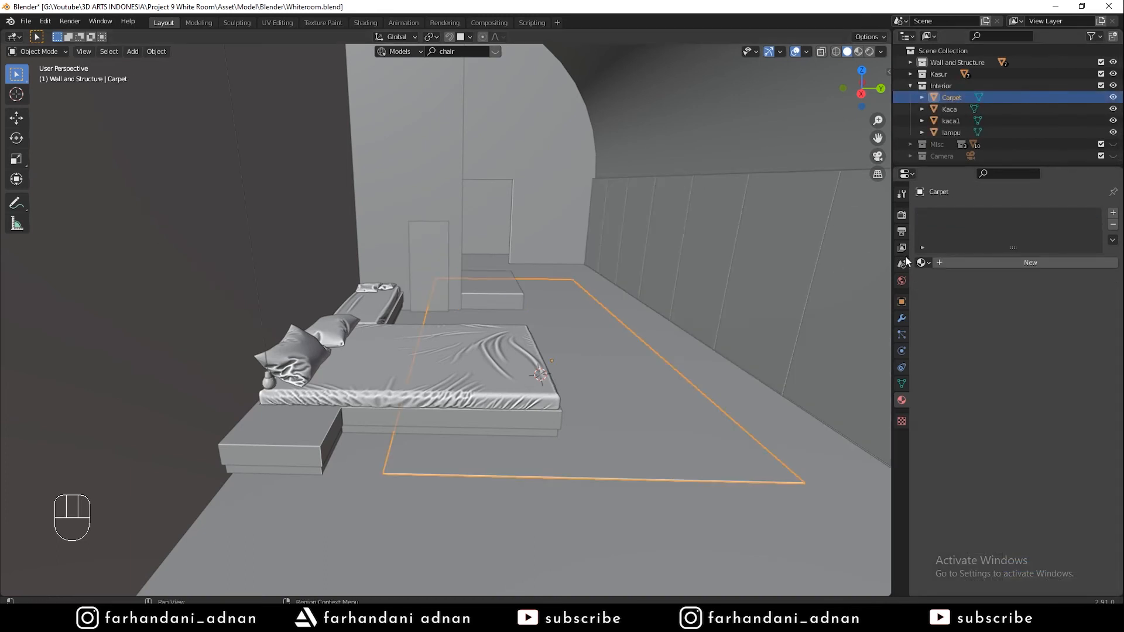
left_click(990, 265)
double_click(946, 216)
type("Carpet")
key("Return")
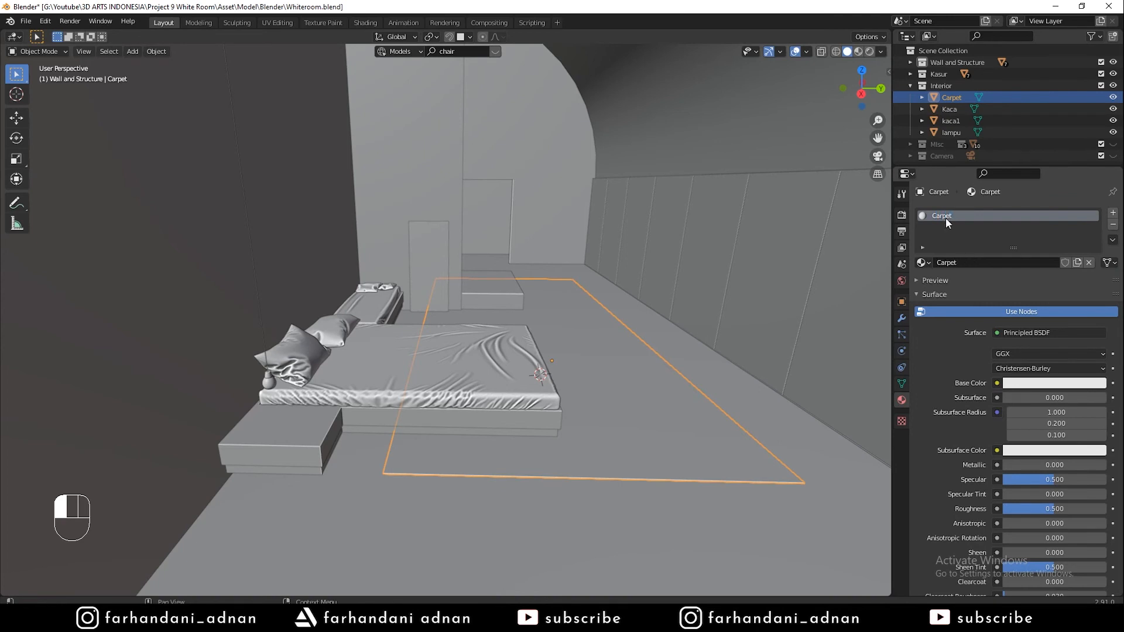
Create a new material on the Kaca window panels and name it Glass1
left_click(953, 108)
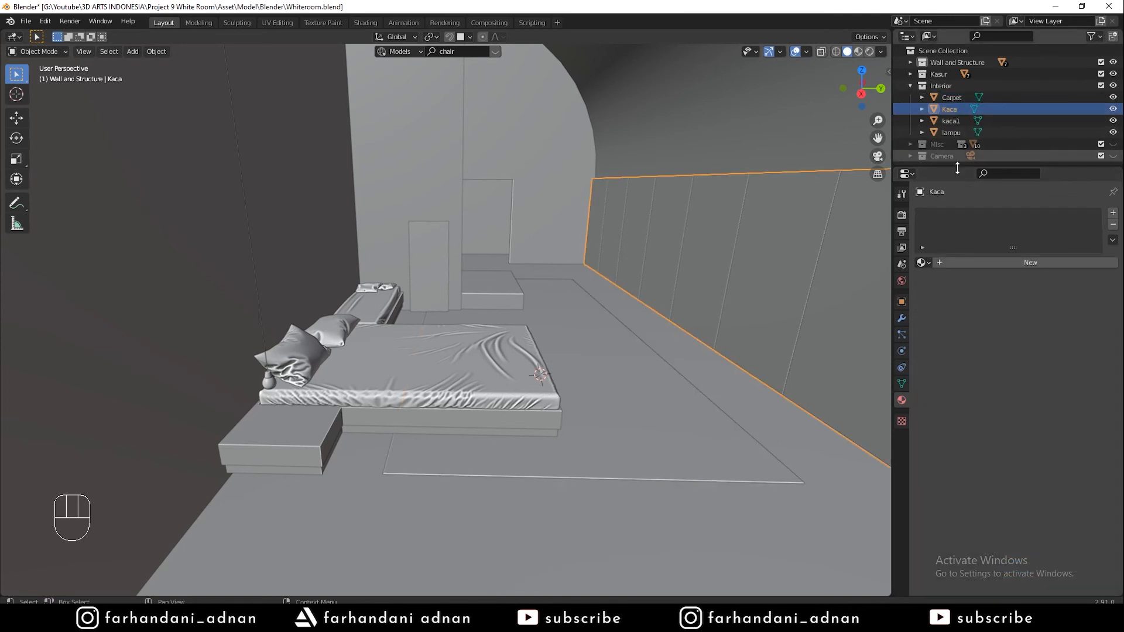
double_click(971, 263)
type("Glass")
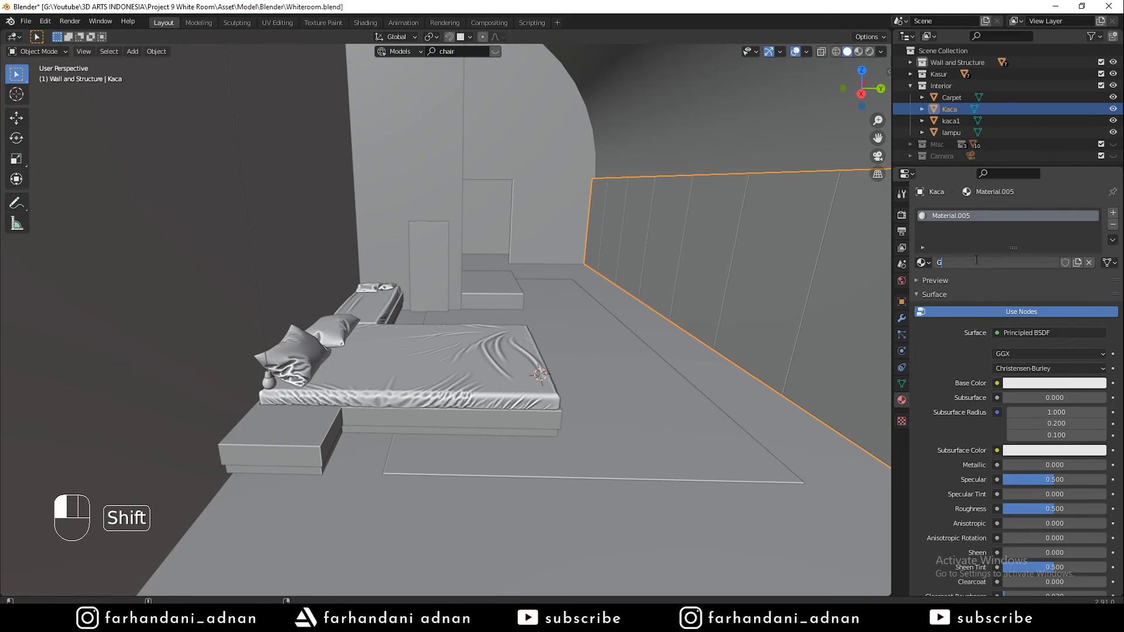
key("Return")
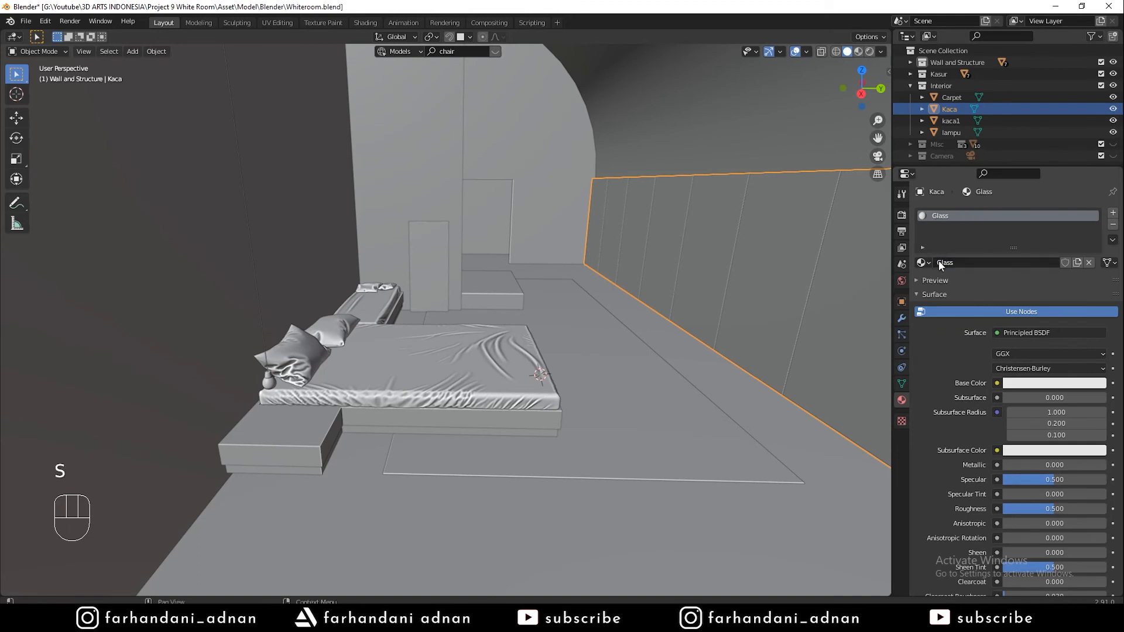
double_click(969, 262)
type("Glass1")
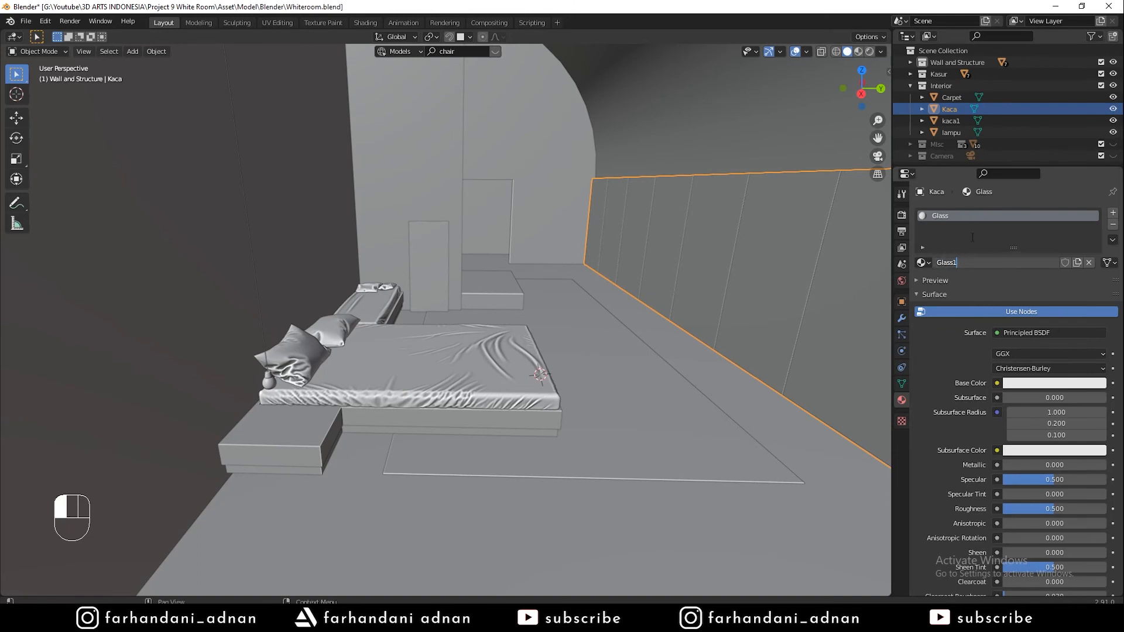
left_click(1006, 209)
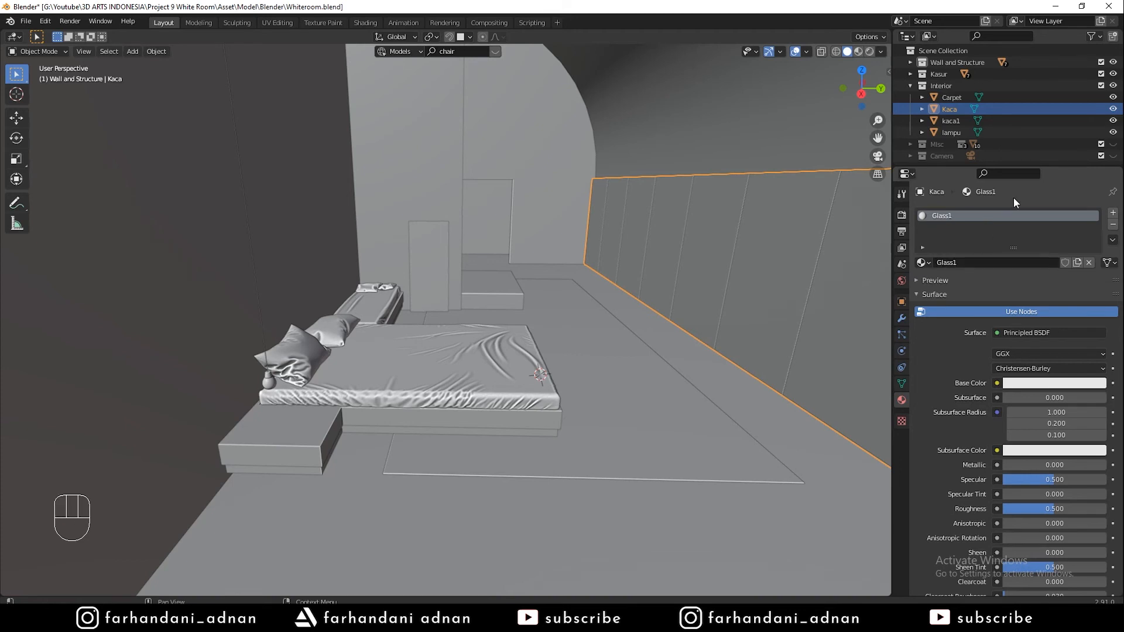
Snap the kaca1 mirror panel vertically so its bottom edge rests on the floor, and turn snapping off
left_click(951, 120)
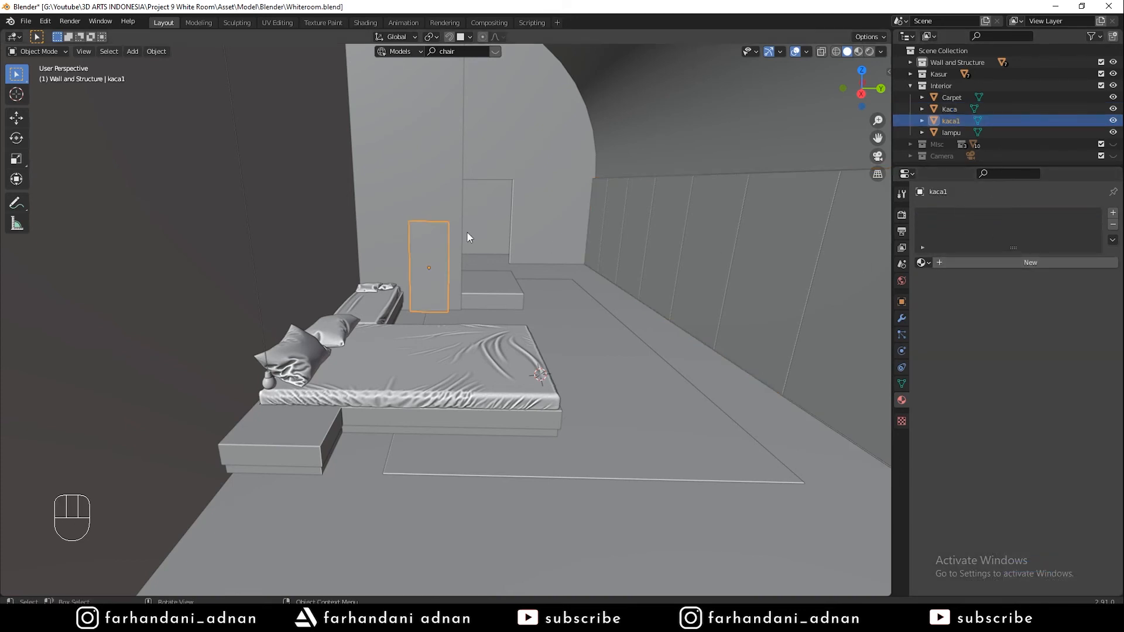
key("KP_Decimal")
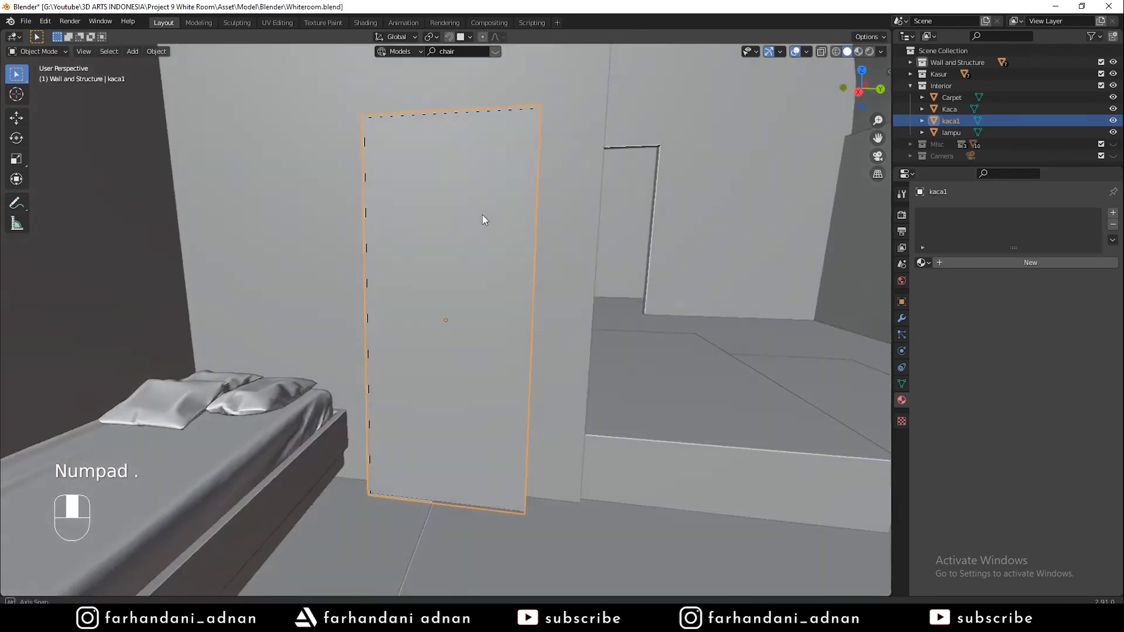
middle_click_drag(482, 220, 466, 239)
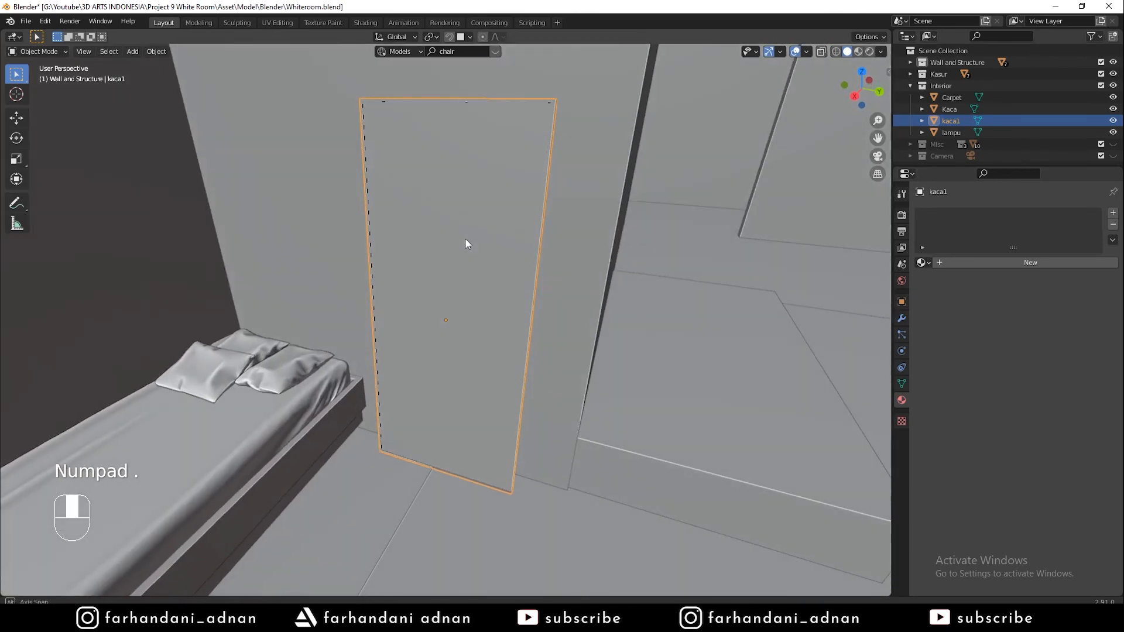
key("Tab")
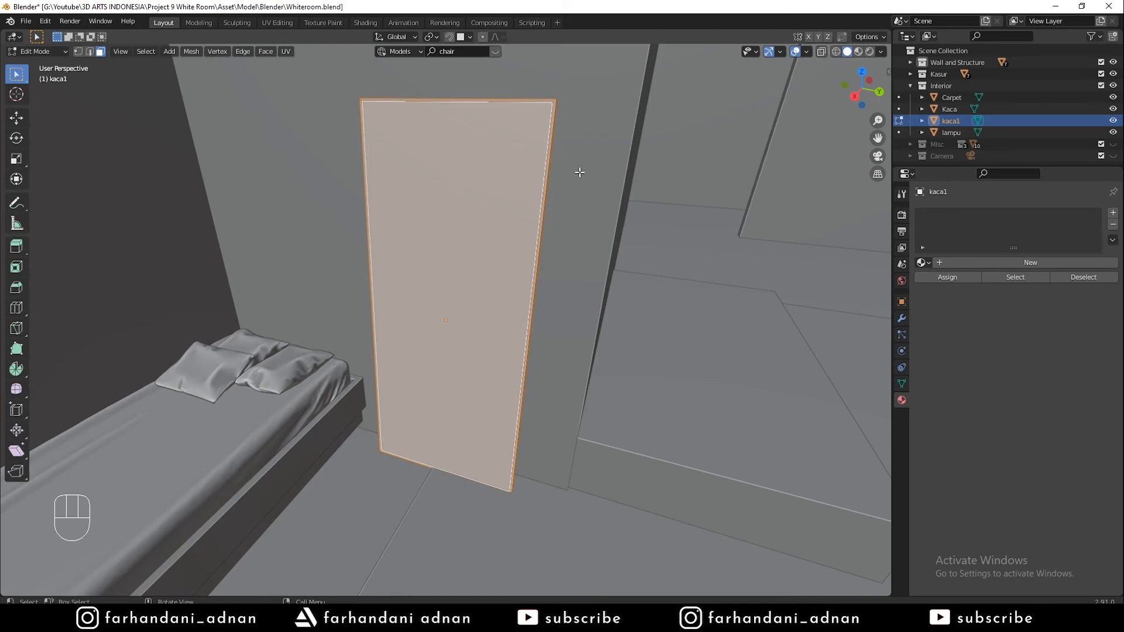
key("Tab")
middle_click_drag(479, 186, 518, 206)
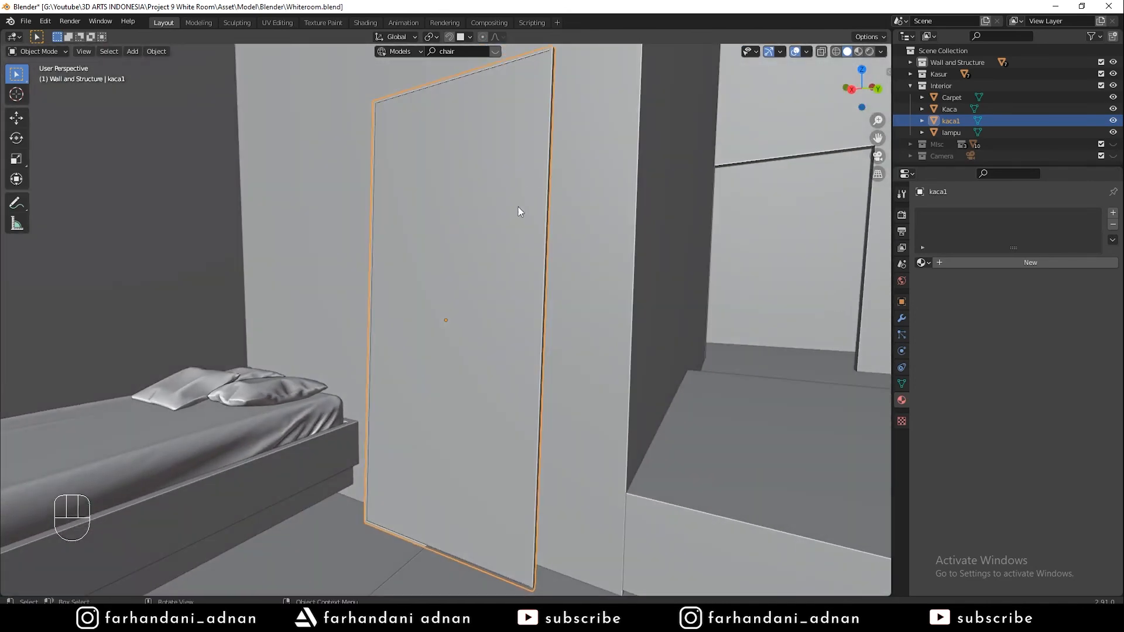
left_click(450, 36)
middle_click_drag(486, 459, 505, 419, "shift")
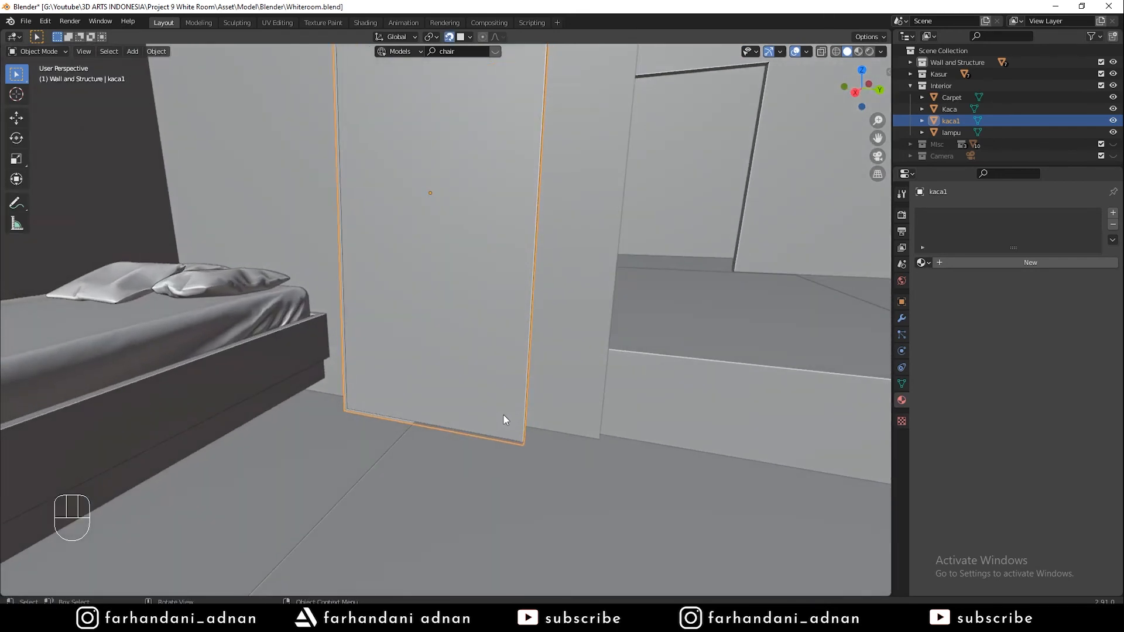
key("g")
left_click(521, 439)
key("shift+Tab")
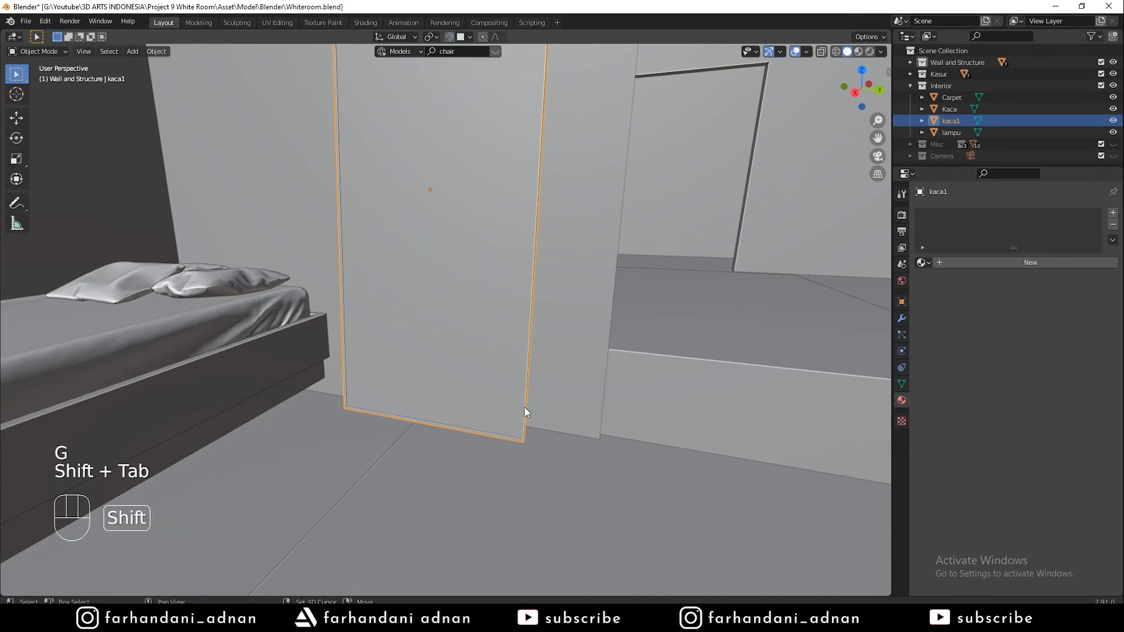
Move the kaca1 mirror panel about 9.4 cm along the global Y axis
key("g")
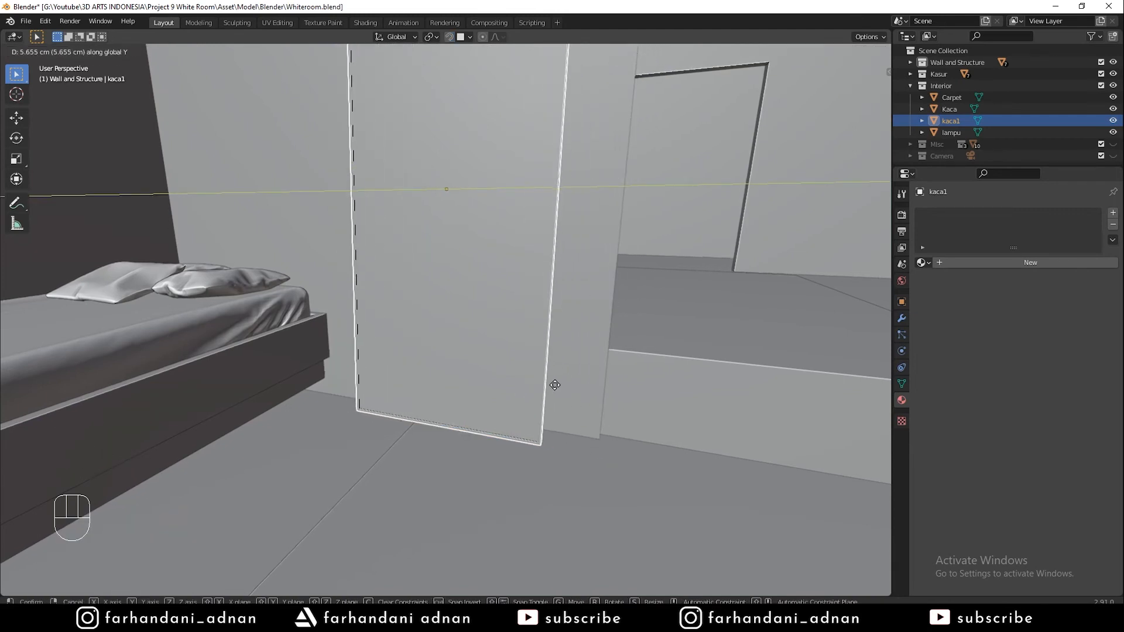
left_click(567, 389)
scroll(581, 438, "down", 3)
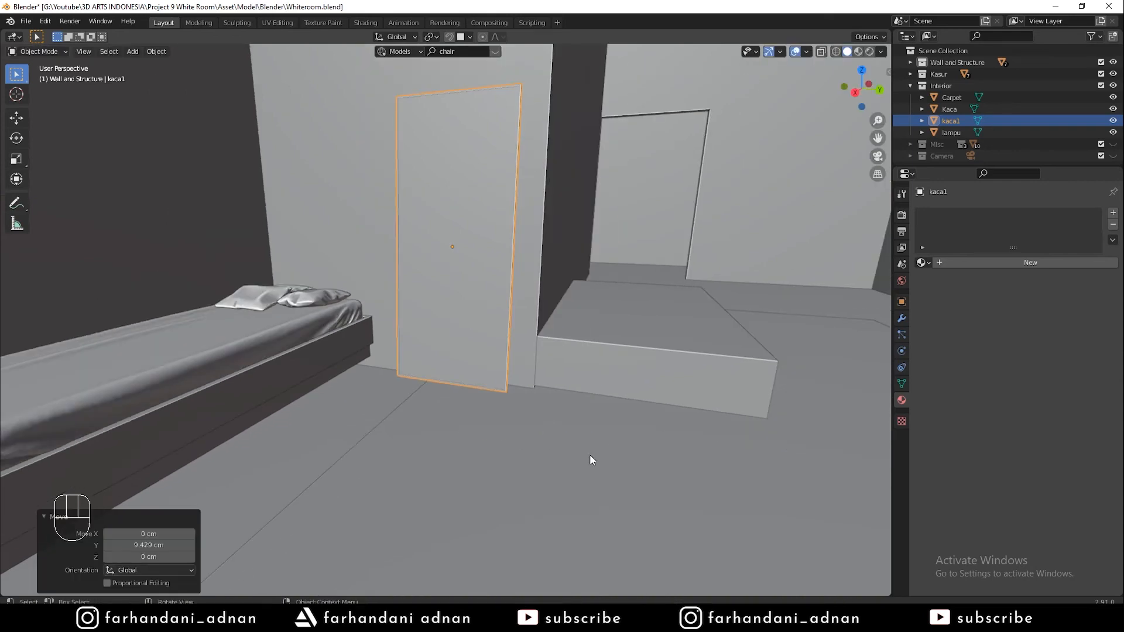
Move the Carpet object about 65.5 cm along the global Y axis, toward the window wall
left_click(589, 454)
middle_click_drag(614, 457, 585, 452)
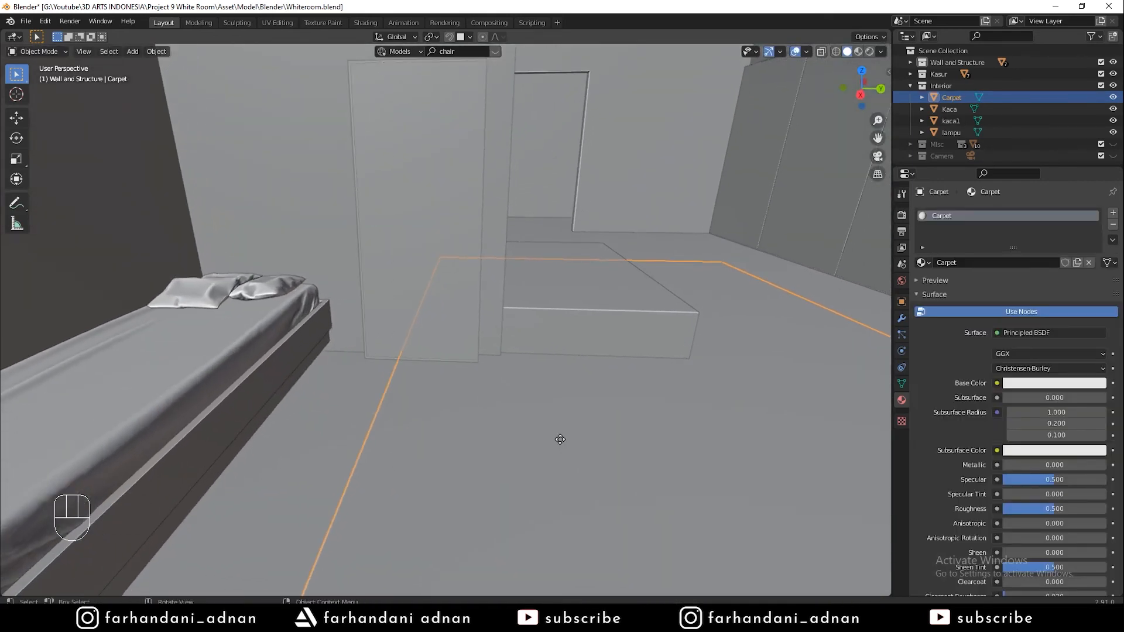
key("g")
key("y")
key("y")
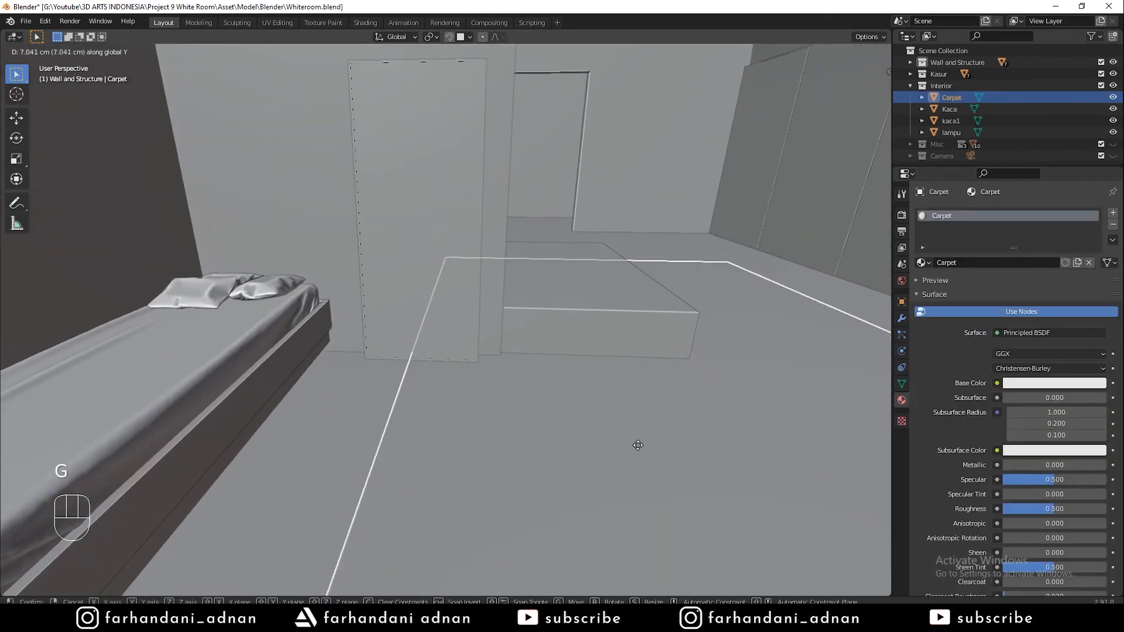
left_click(273, 385)
middle_click_drag(873, 357, 550, 374, "shift")
scroll(549, 374, "up", 3)
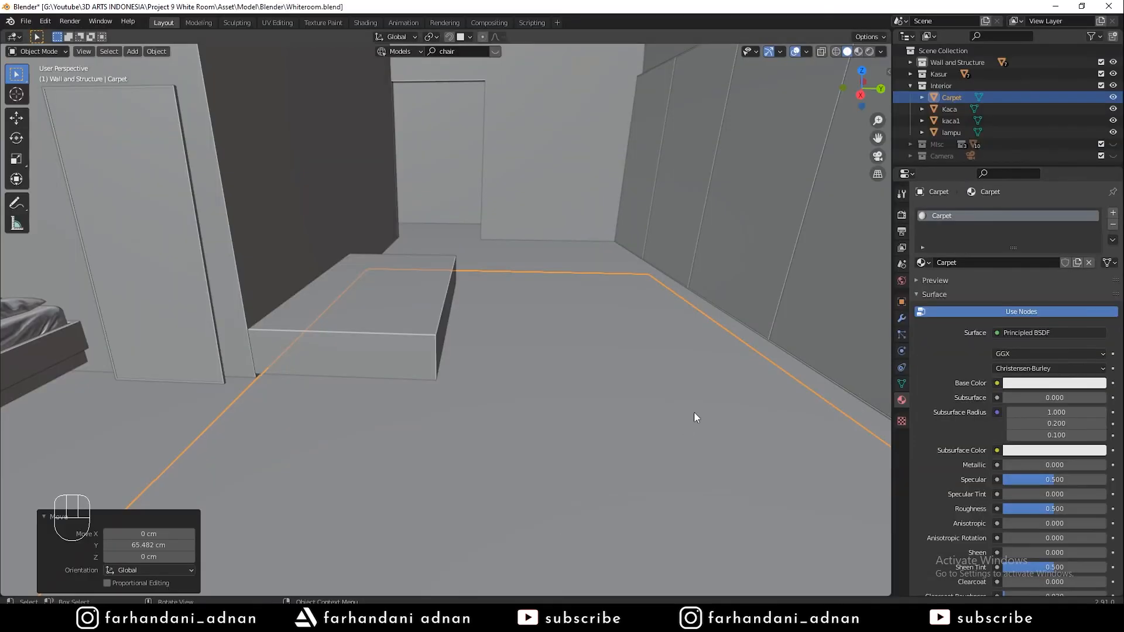
scroll(694, 412, "down", 3)
Narrow the carpet in wireframe view by moving its window-side vertices along the Y axis toward the bed
key("Tab")
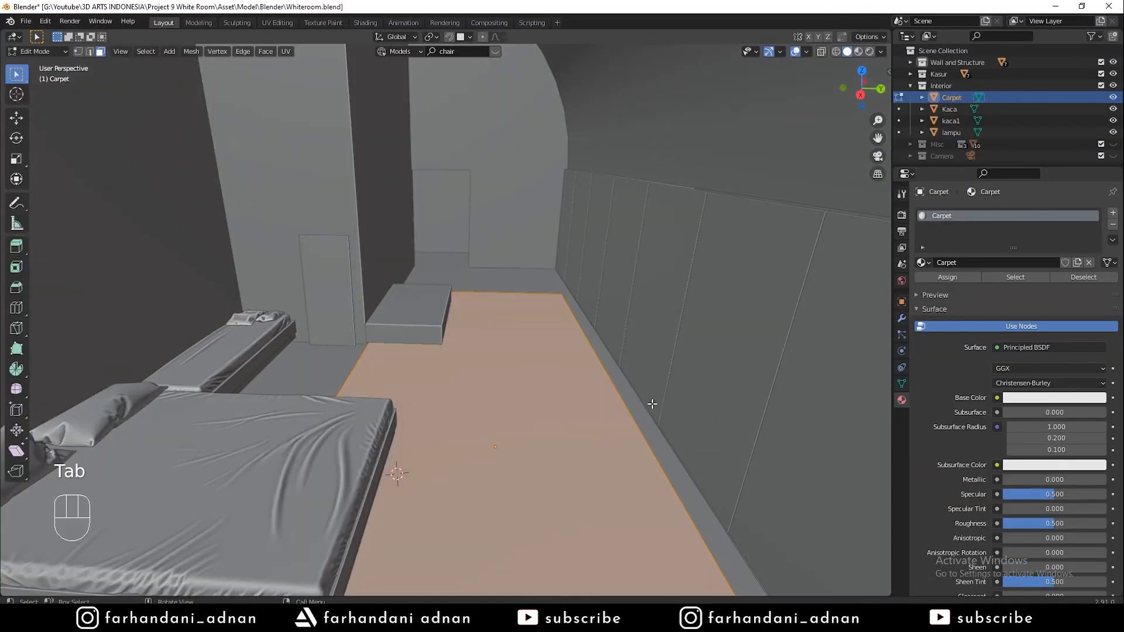
key("z")
left_click(570, 399)
middle_click_drag(570, 399, 673, 491)
key("1")
left_click_drag(697, 505, 775, 567)
left_click_drag(529, 183, 617, 271, "shift")
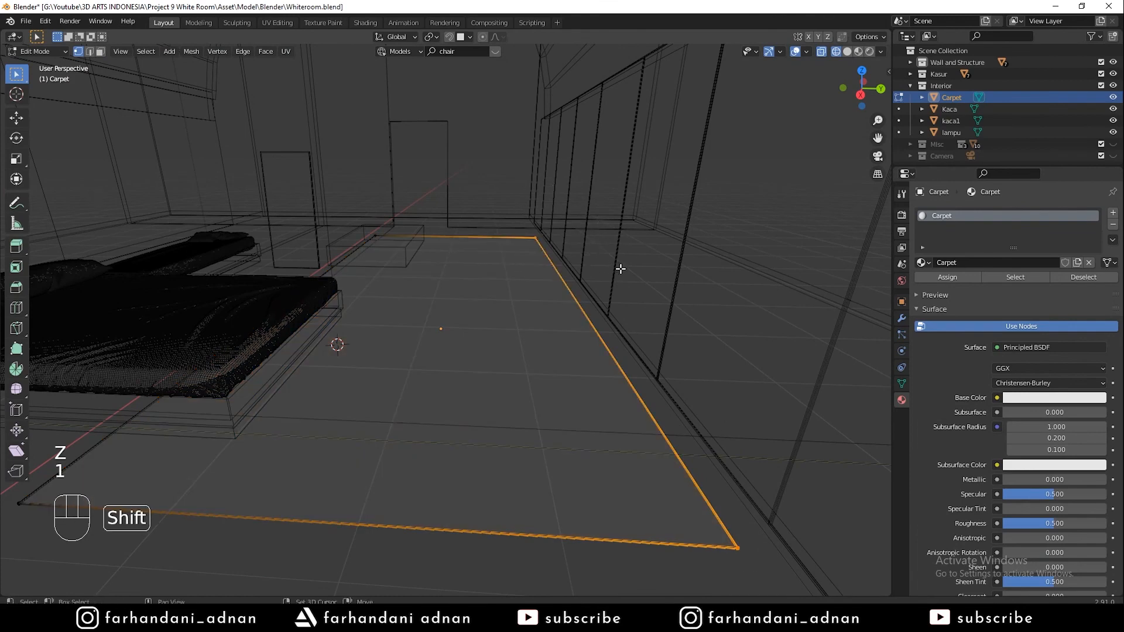
key("g")
key("y")
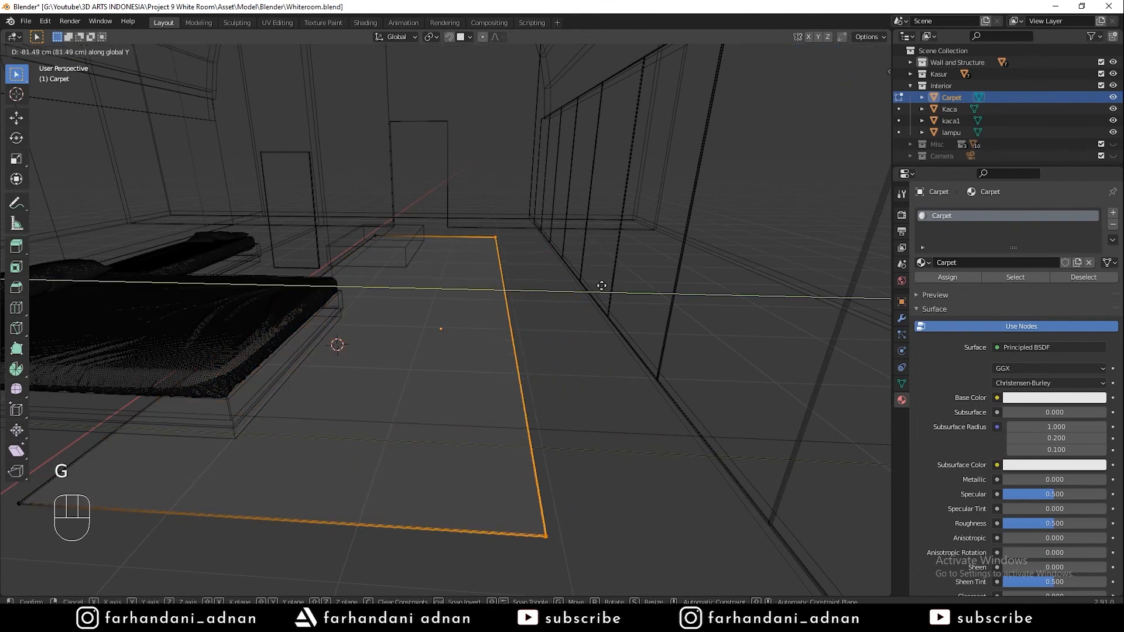
left_click(570, 299)
key("Tab")
middle_click_drag(570, 299, 591, 322, "shift")
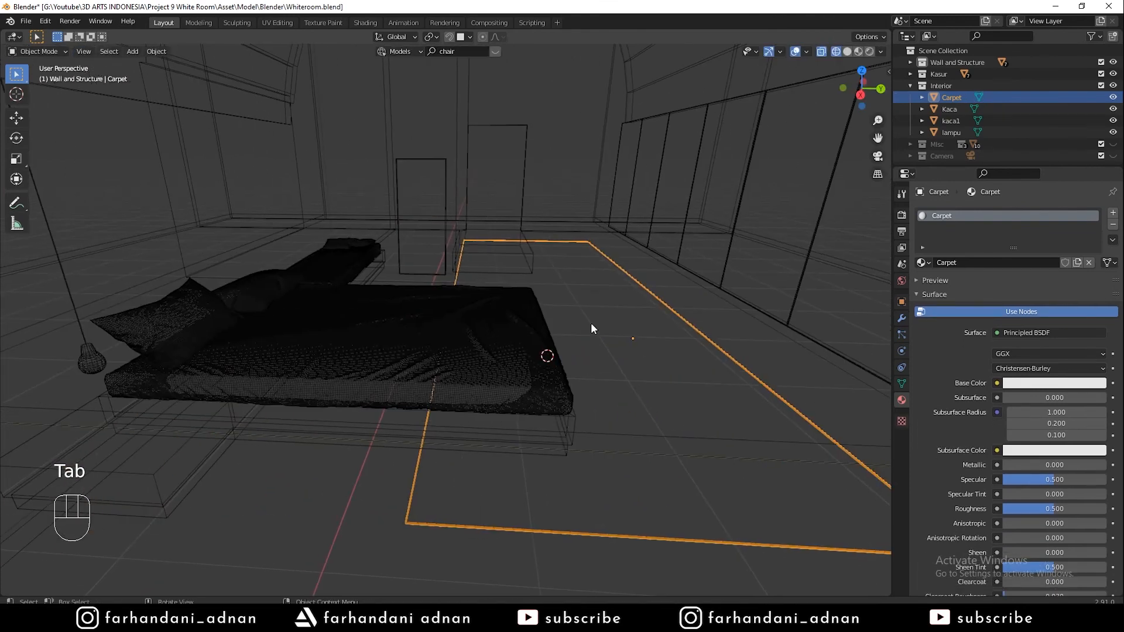
Check the carpet's extent in the reference photo and shorten the carpet by pulling its far edge inward
key("alt+Tab")
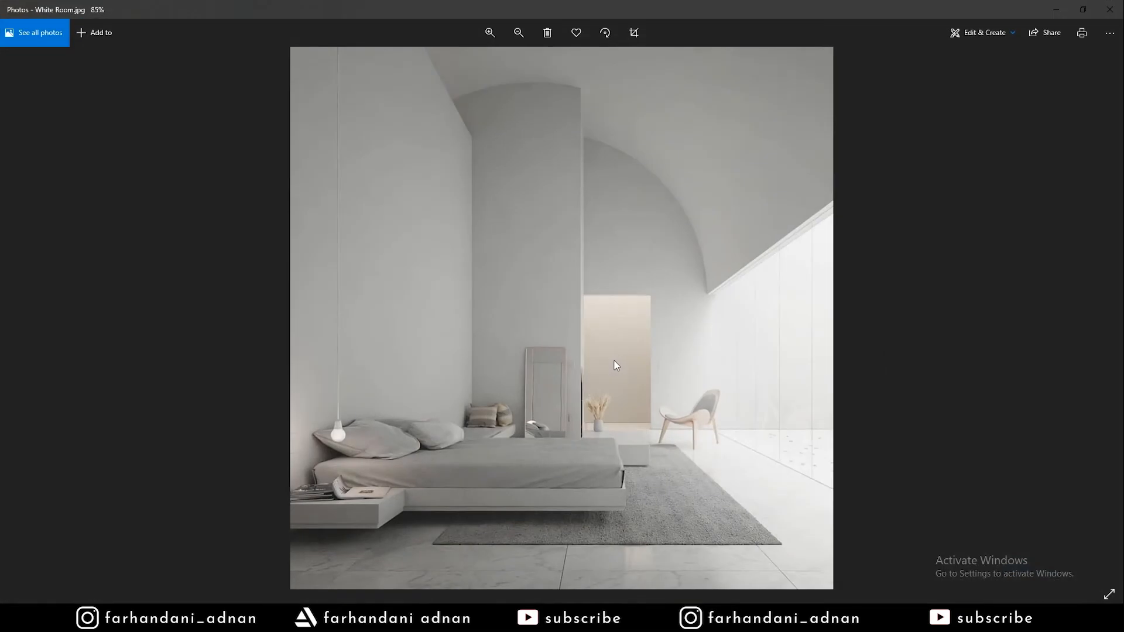
key("alt+Tab")
middle_click_drag(587, 332, 547, 359)
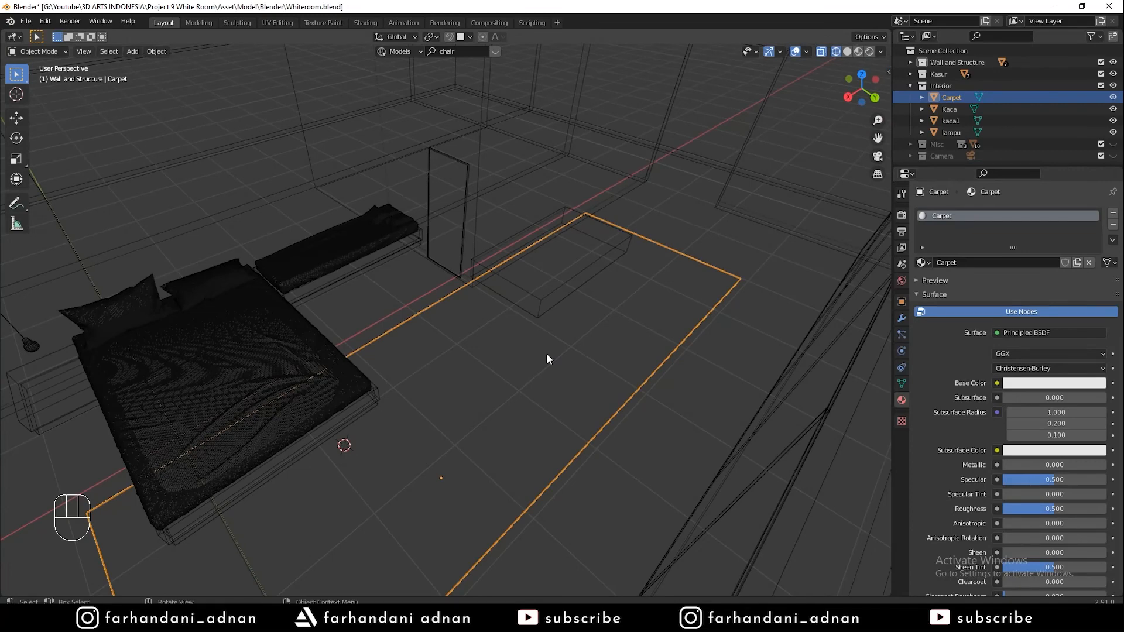
key("Tab")
left_click(584, 214, "shift")
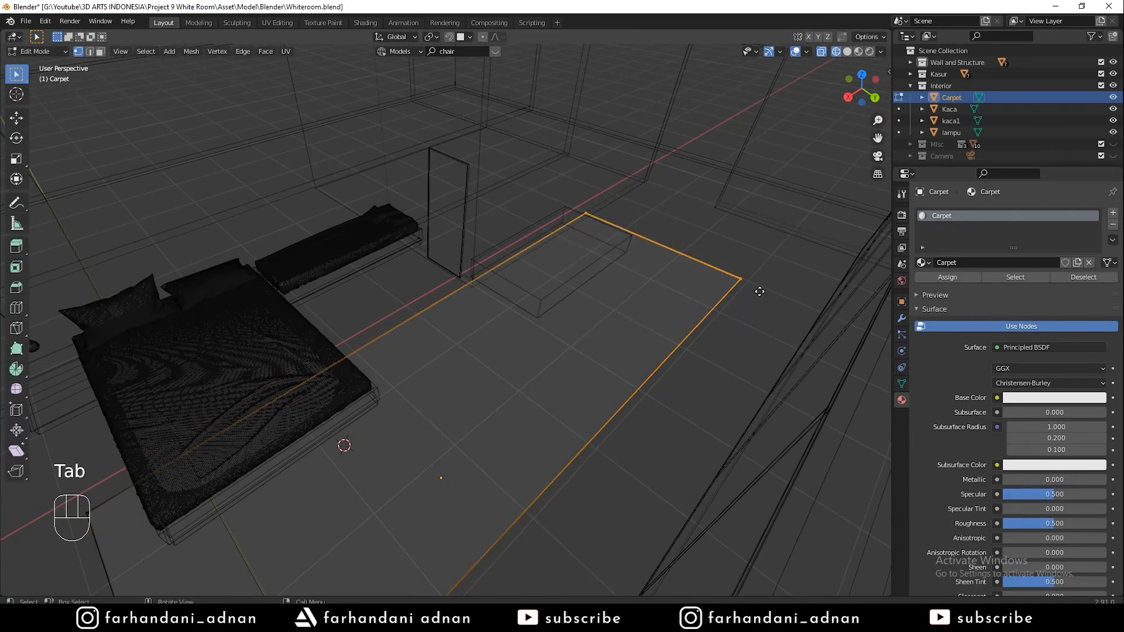
key("g")
left_click(728, 329)
key("Tab")
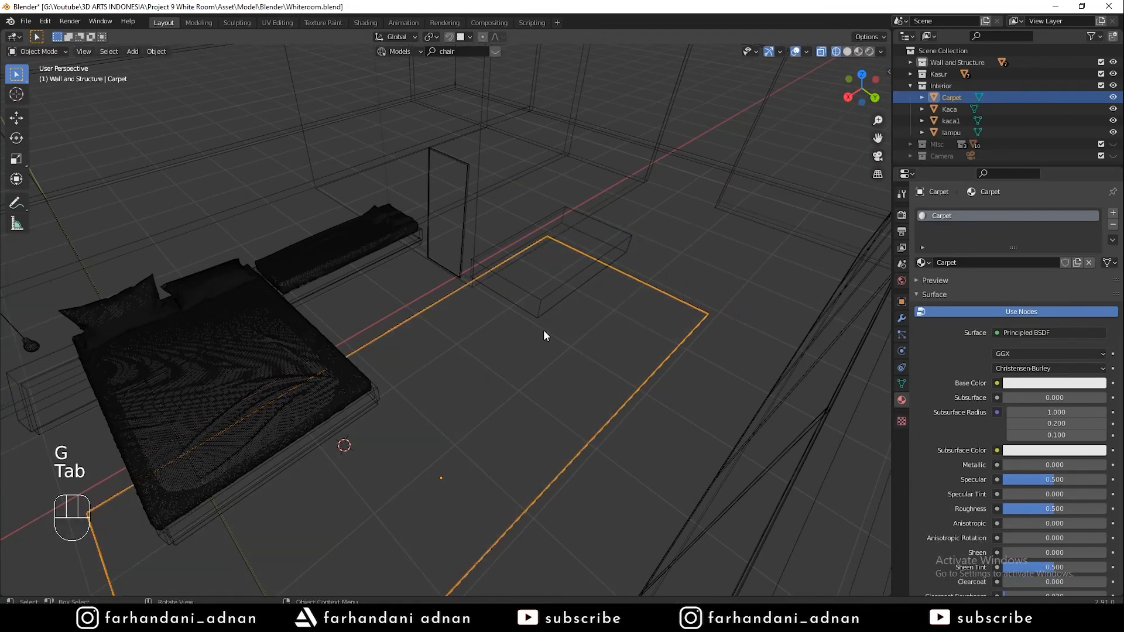
Return the viewport to Solid shading and apply the Carpet object's transform
middle_click_drag(543, 332, 615, 312)
key("z")
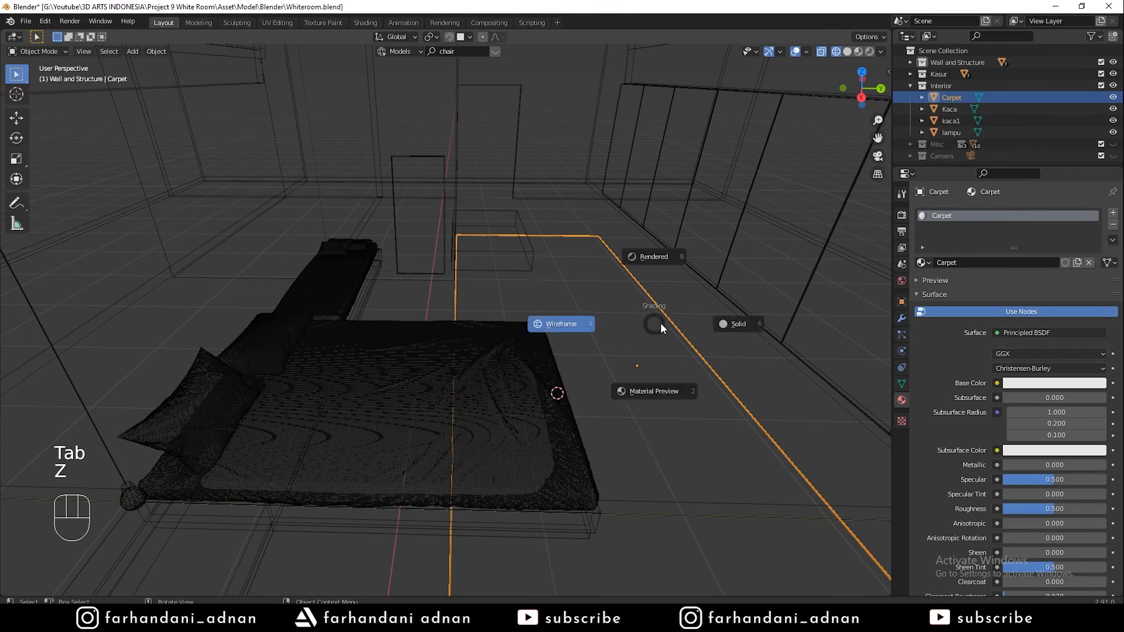
left_click(697, 322)
key("a")
key("a")
key("a")
middle_click_drag(604, 331, 650, 336)
left_click(650, 337)
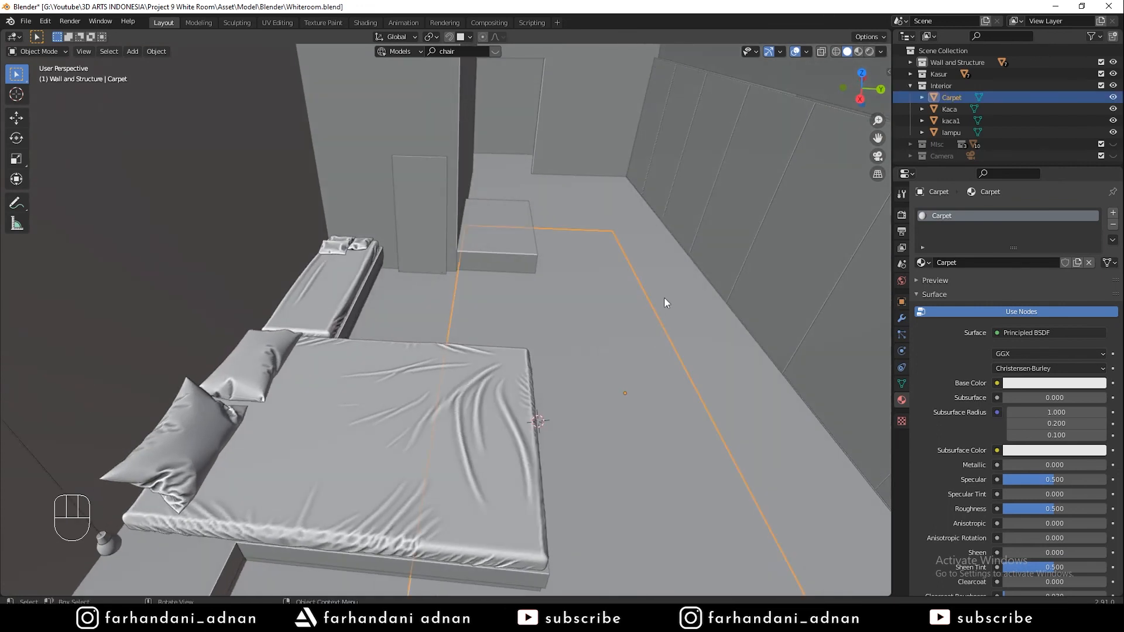
key("ctrl+a")
left_click(664, 297)
Unwrap the whole carpet mesh with Smart UV Project at a 66° angle limit and 0.010 island margin, and save the file
key("Tab")
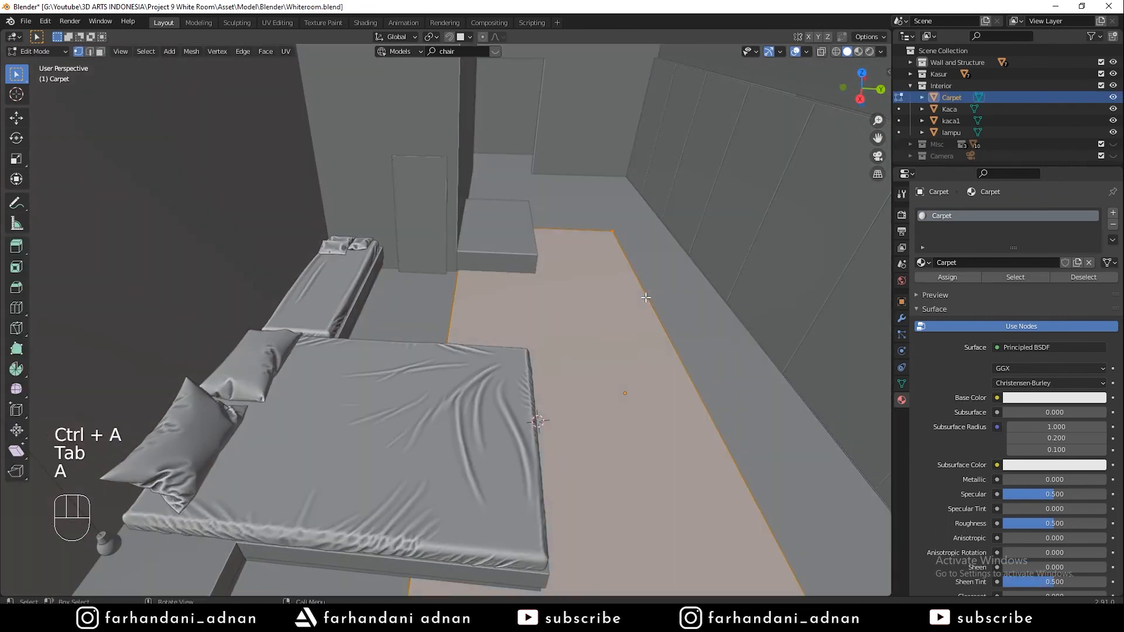
key("a")
key("q")
left_click(646, 300)
left_click(608, 390)
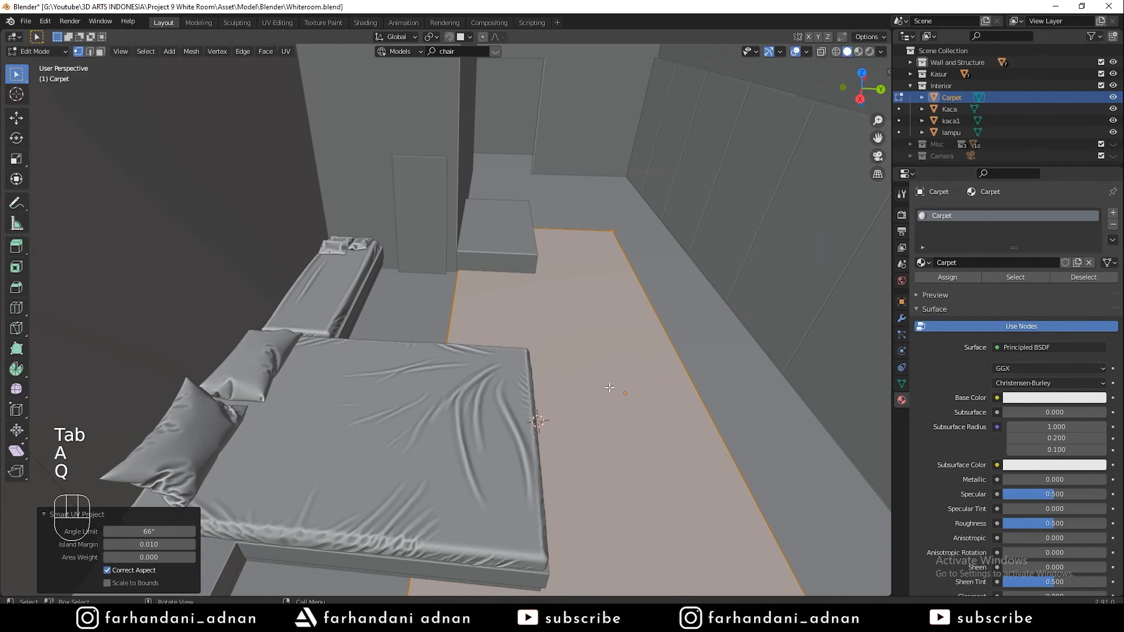
key("Tab")
key("ctrl+s")
Save the file again and compare the carpet's placement in the room with the White Room.jpg reference photo
key("a")
key("a")
key("a")
middle_click_drag(596, 320, 642, 329, "shift")
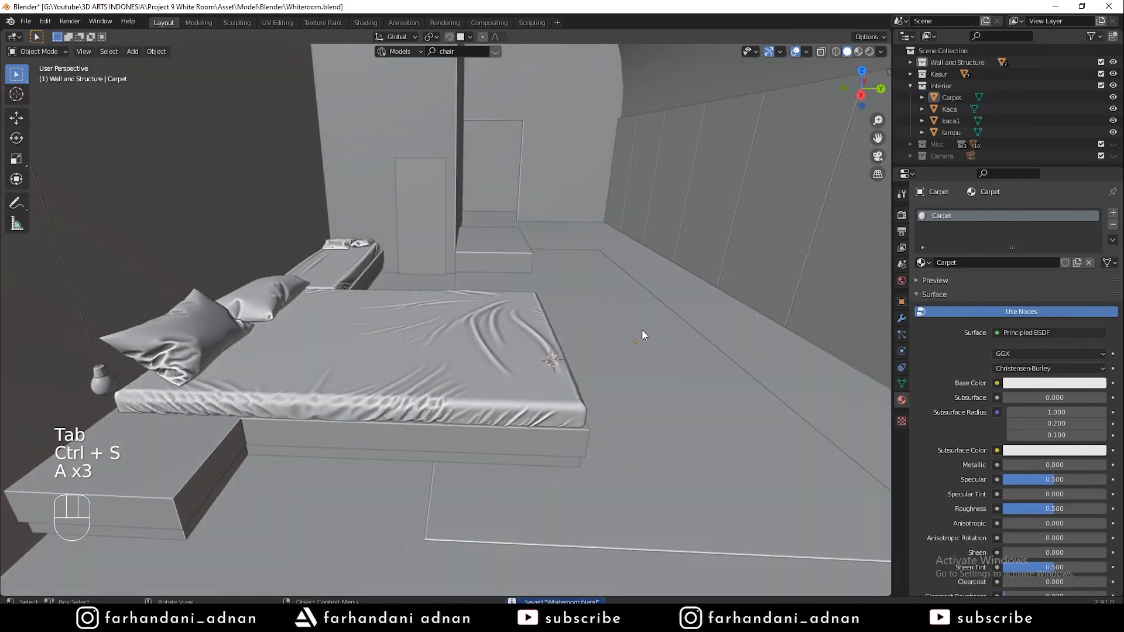
left_click(642, 328)
middle_click_drag(591, 232, 563, 240)
scroll(563, 240, "up", 1)
key("ctrl+s")
key("alt+Tab")
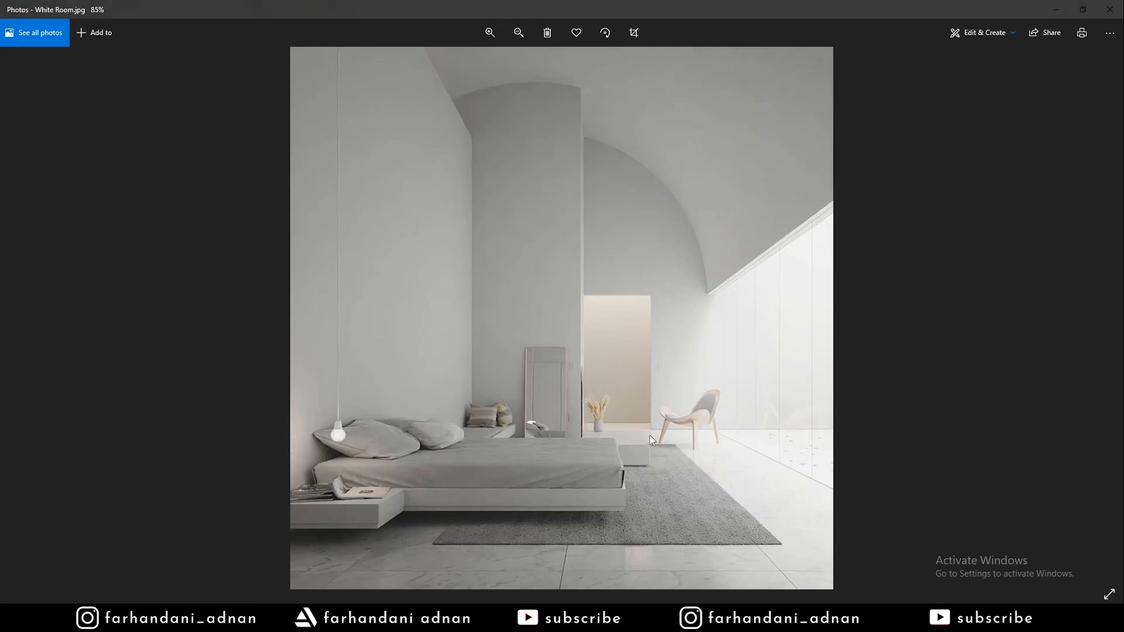
key("alt+Tab")
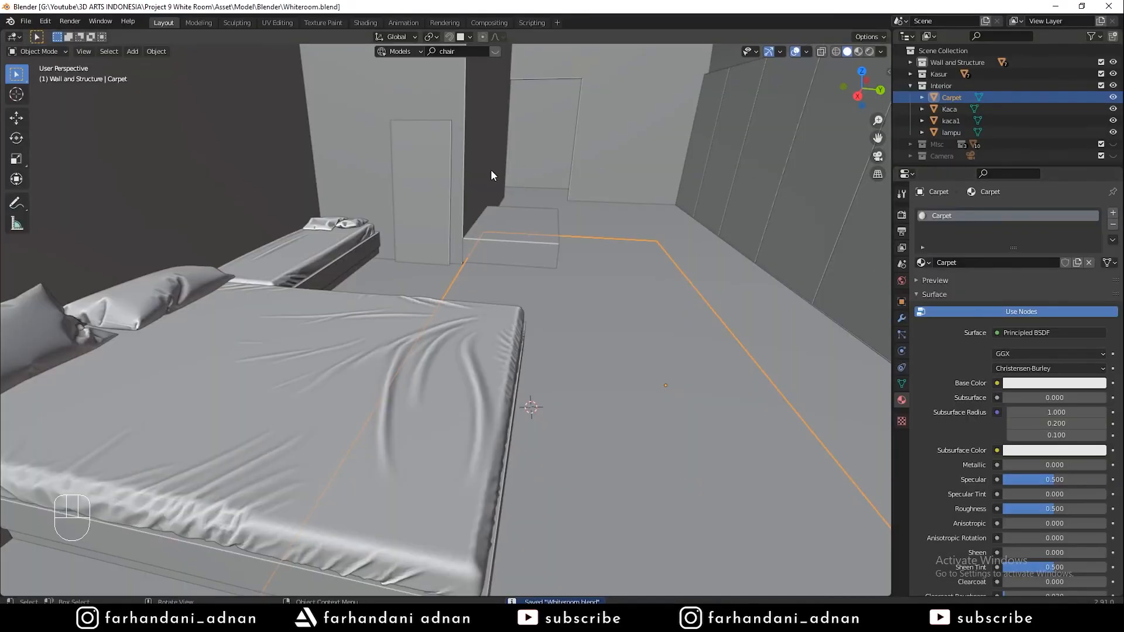
Open the kaca1 mirror panel's mesh in Edit Mode and clear its vertex selection to examine the thin frame border
left_click(439, 182)
key("KP_Decimal")
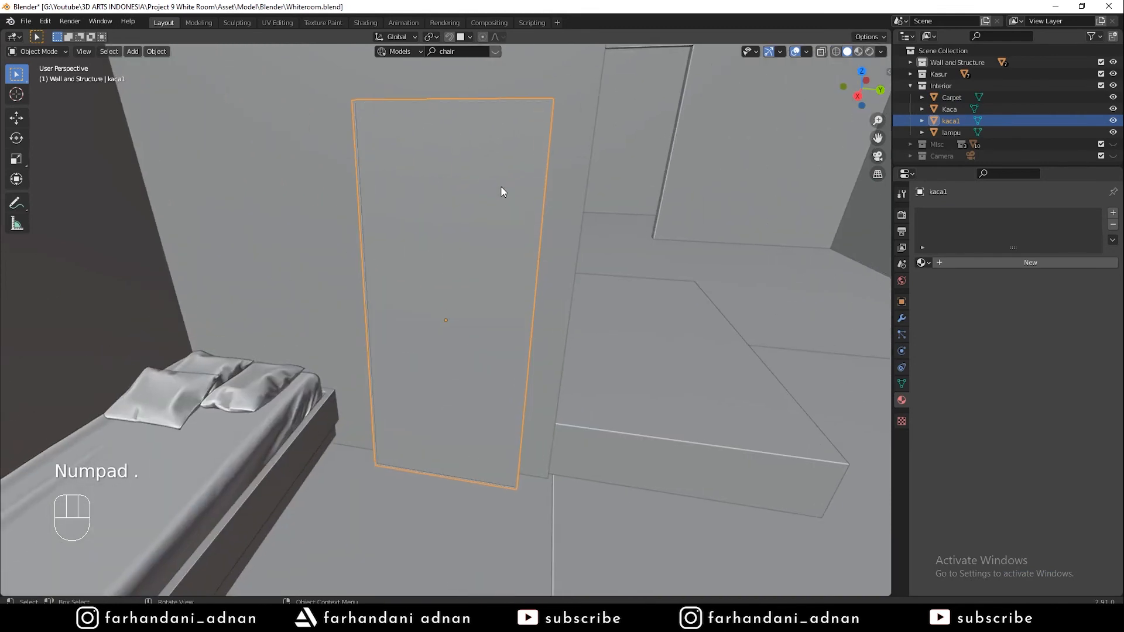
key("Tab")
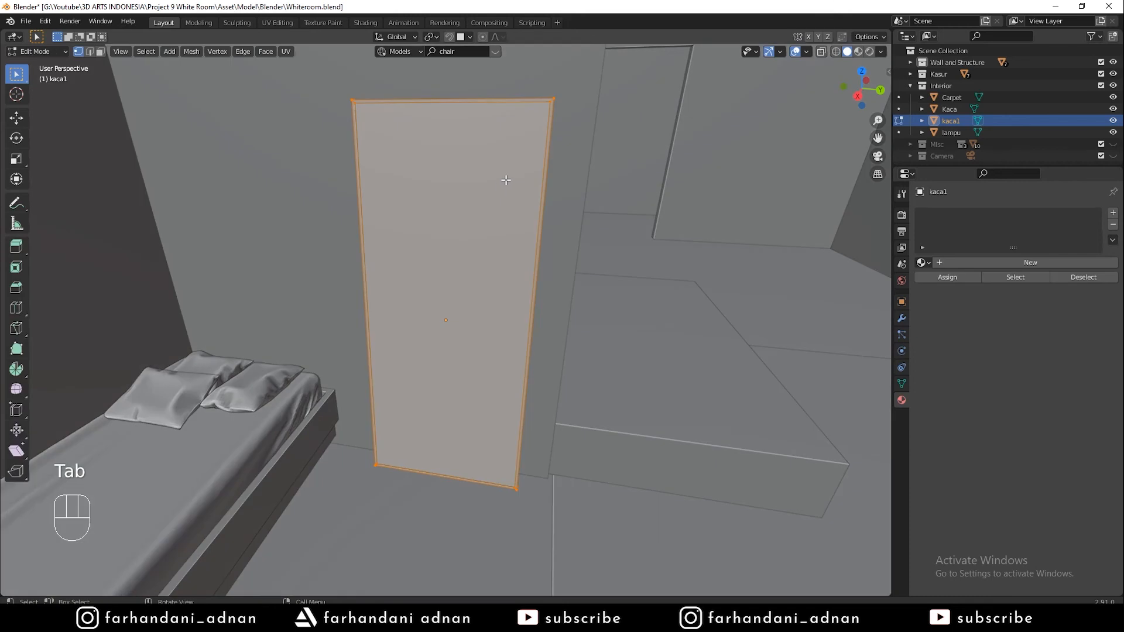
middle_click_drag(511, 177, 488, 182)
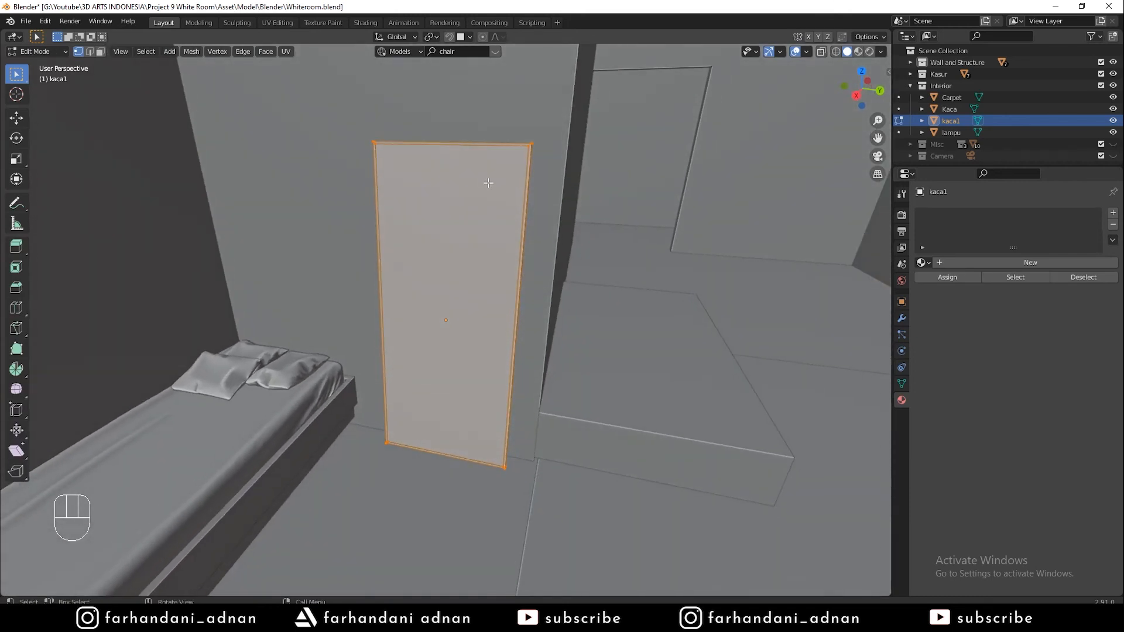
key("a")
key("a")
key("a")
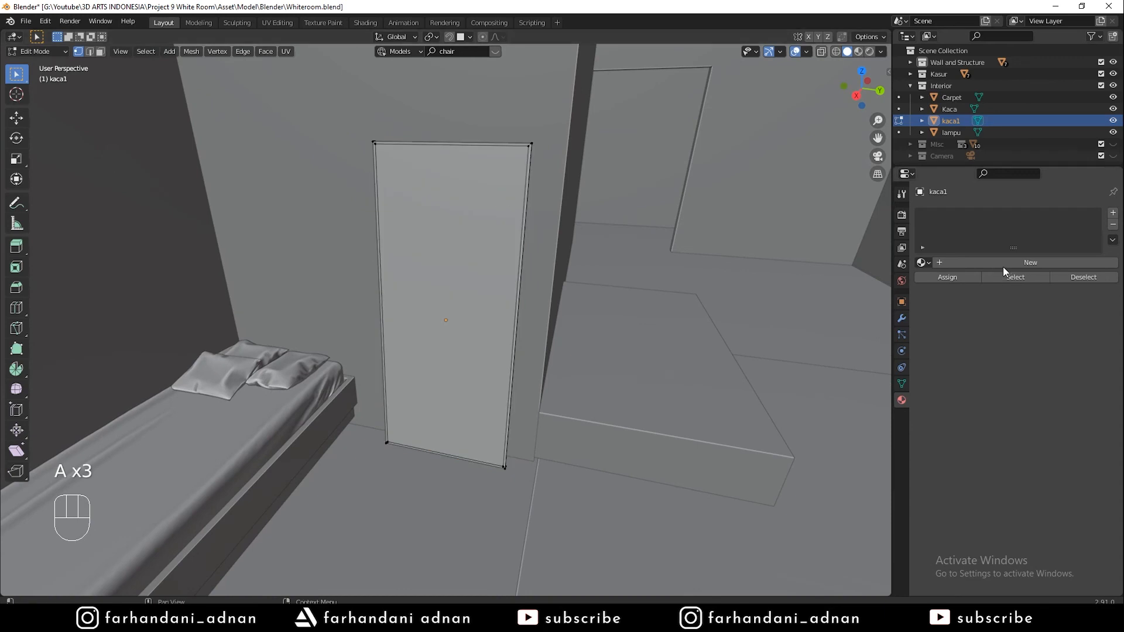
scroll(519, 182, "up", 2)
middle_click_drag(536, 145, 549, 261, "shift")
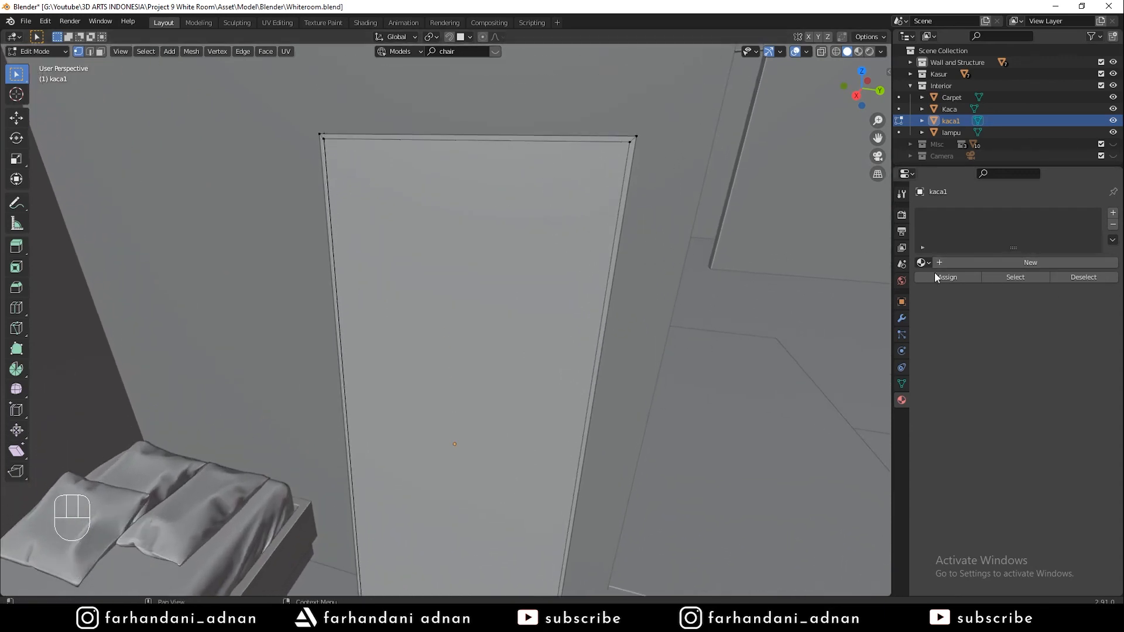
Create a new material on the kaca1 mirror panel and name it Frame_glass
left_click(968, 262)
left_click(957, 212)
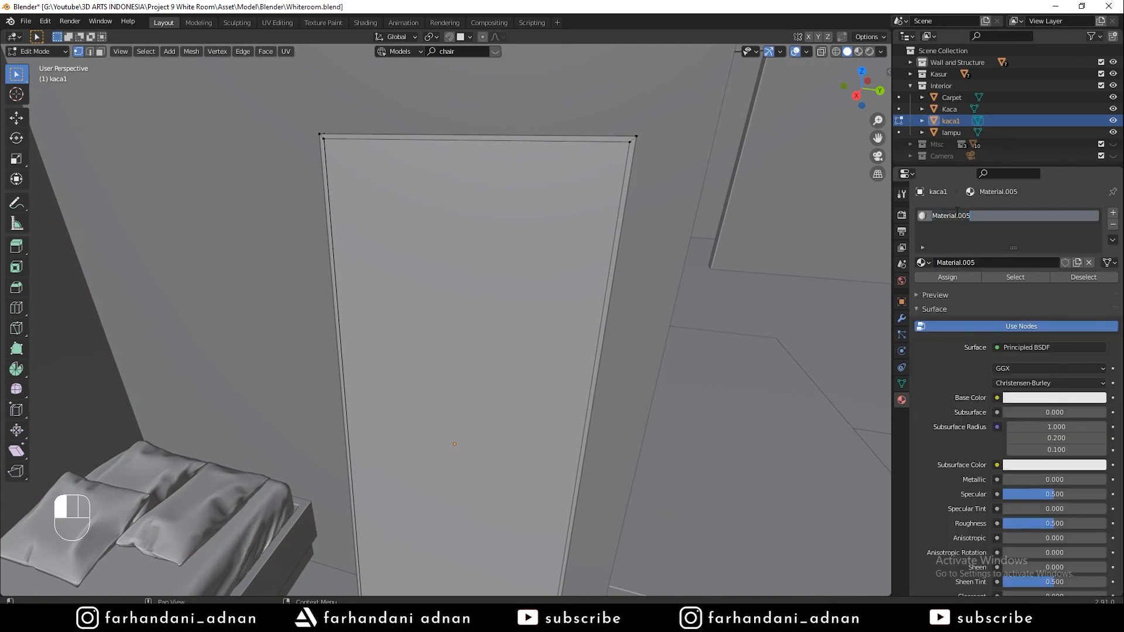
type("Frame")
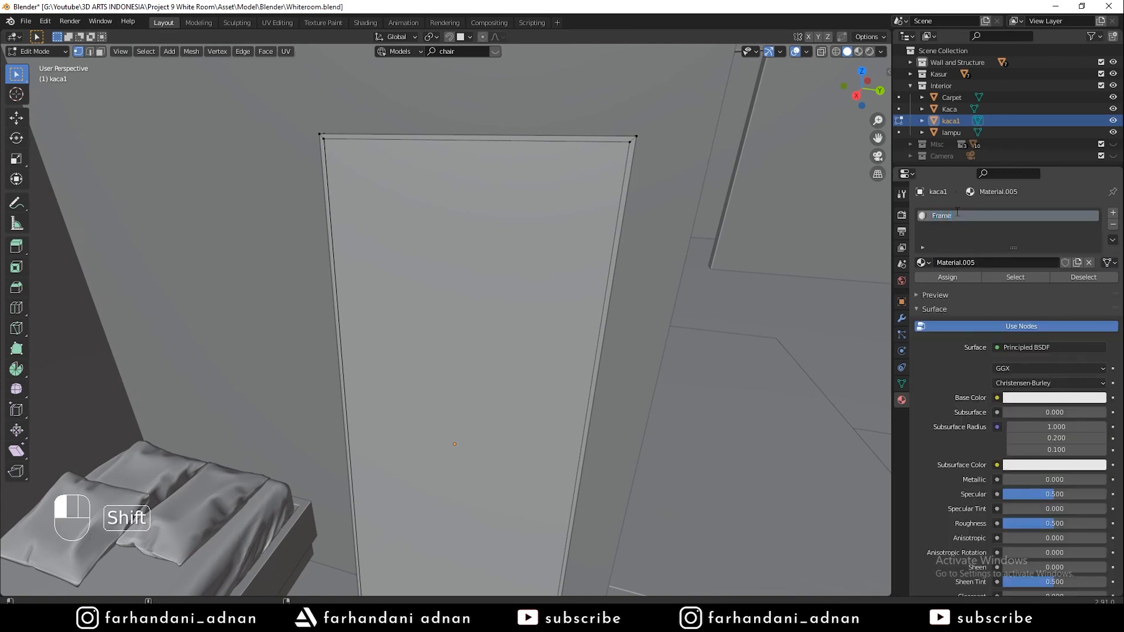
type("_glass")
key("Return")
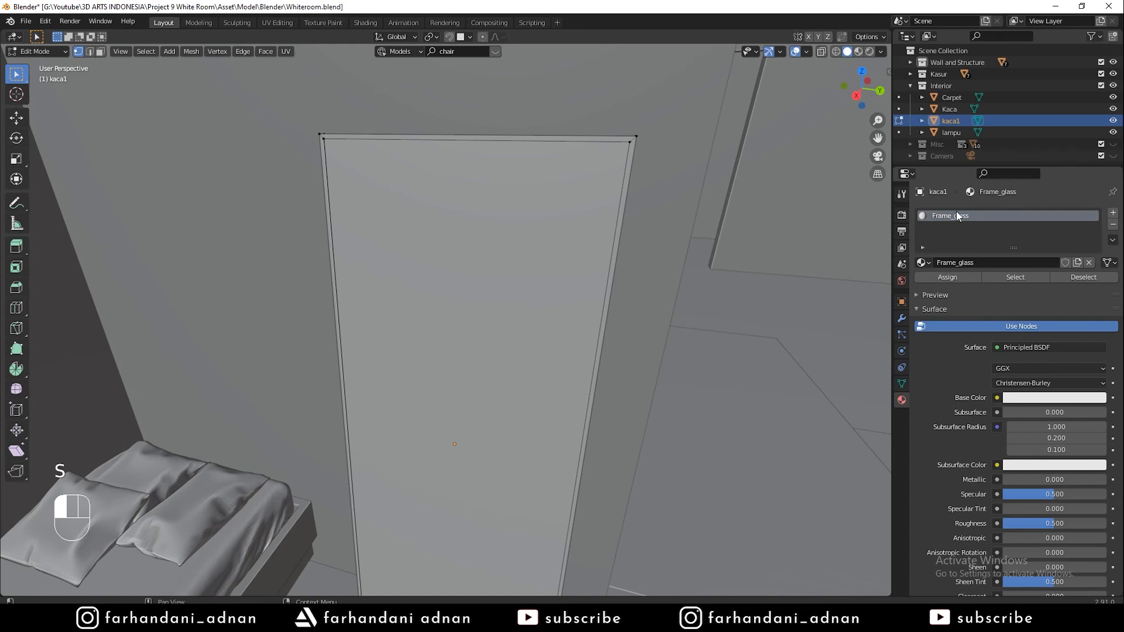
Assign the Frame_glass material to the entire kaca1 mesh
key("a")
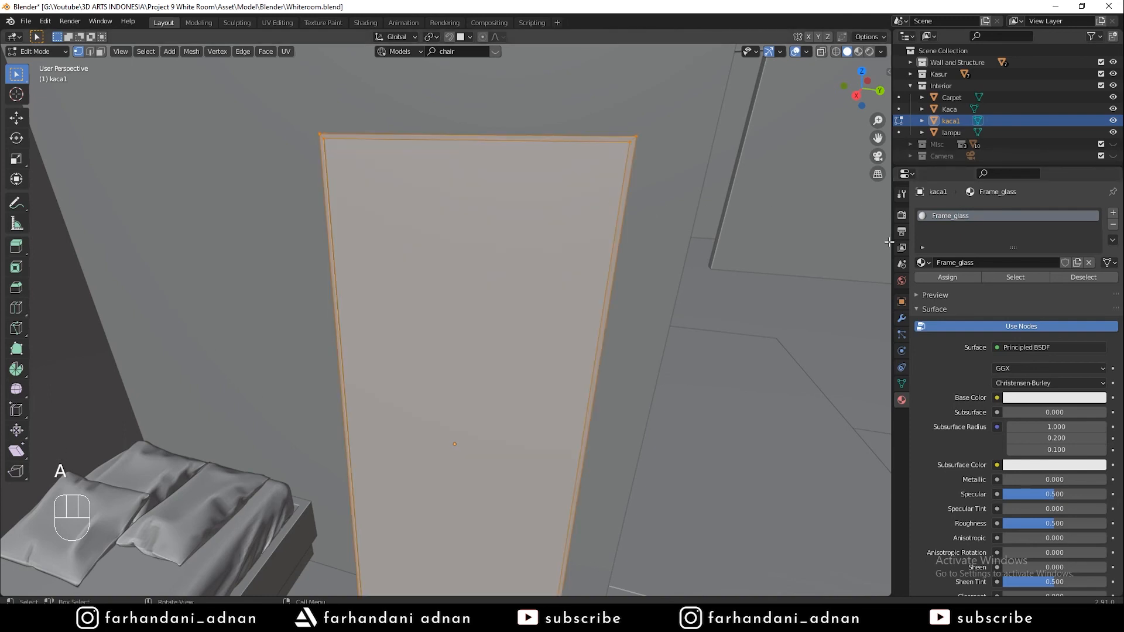
left_click(950, 277)
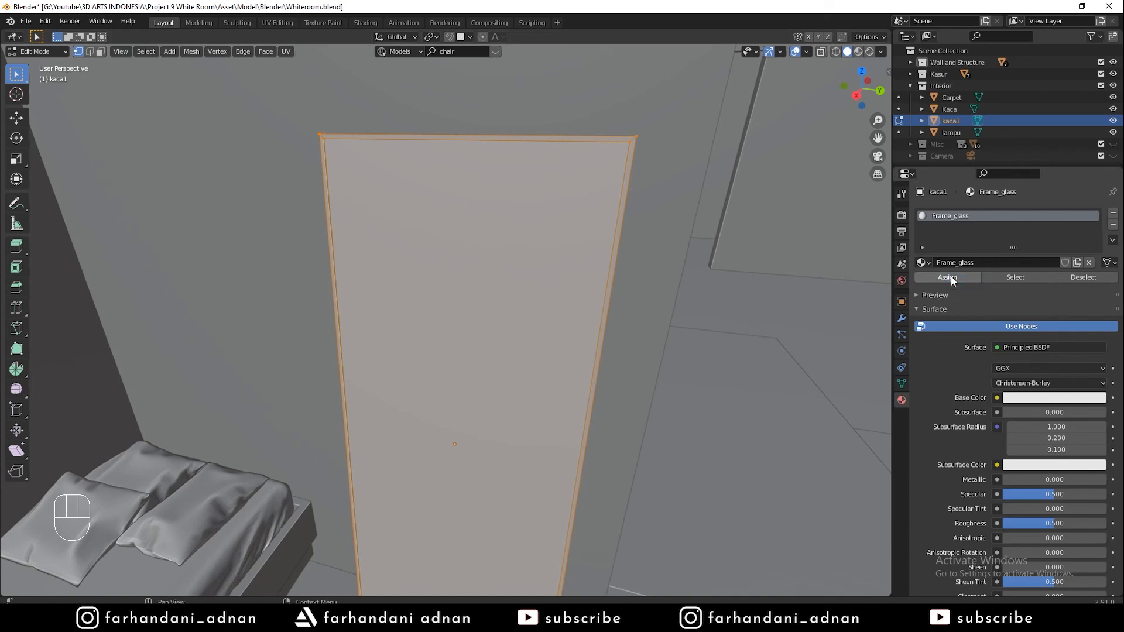
key("Tab")
key("Tab")
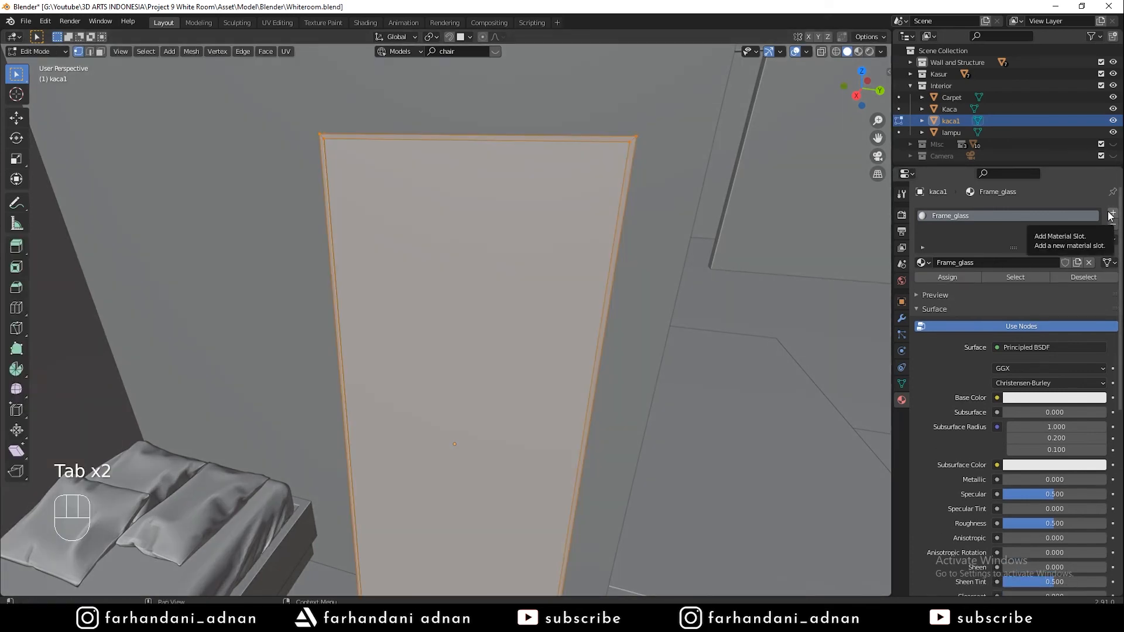
Add a second material slot to kaca1 with a new material named Glass2
left_click(1110, 214)
left_click(998, 286)
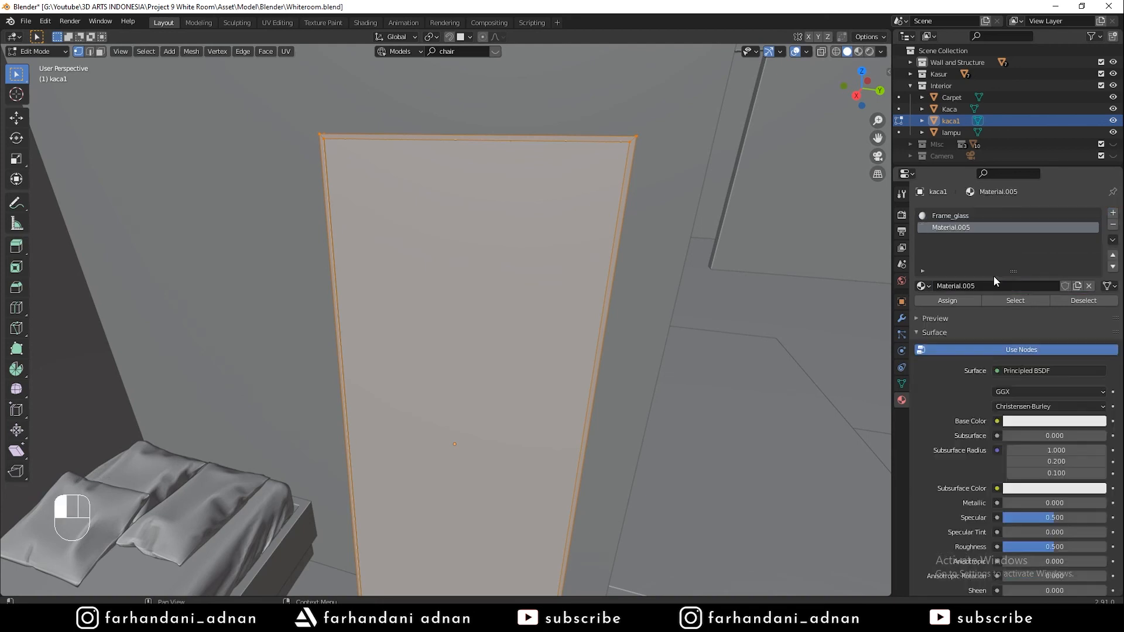
double_click(953, 226)
type("Glass2")
key("Return")
Assign Glass2 to only the large front face of the kaca1 mirror panel, return to Object Mode and save the file
key("3")
left_click(552, 216)
middle_click_drag(551, 216, 702, 233)
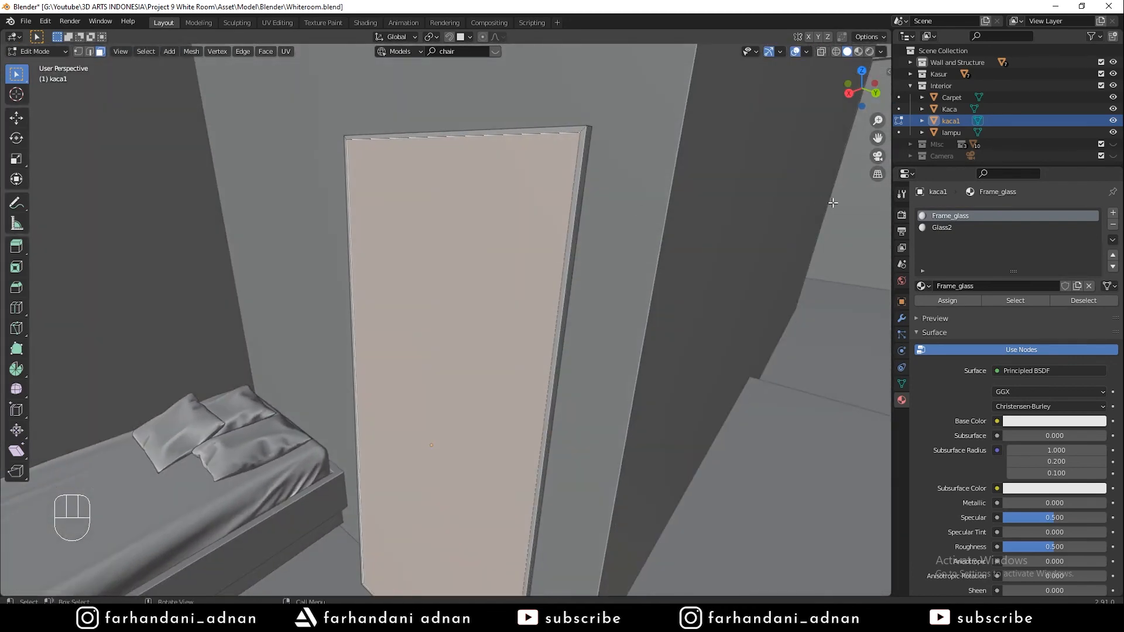
left_click(951, 229)
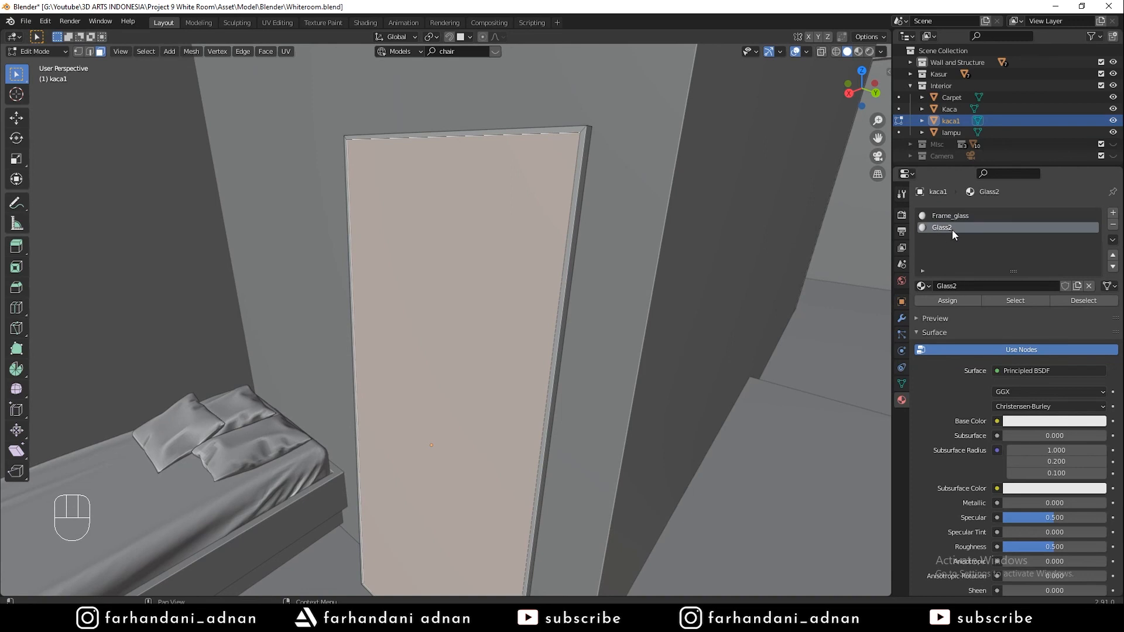
left_click(944, 301)
left_click(944, 301)
key("Tab")
key("a")
key("a")
key("a")
middle_click_drag(567, 285, 563, 253)
key("ctrl+s")
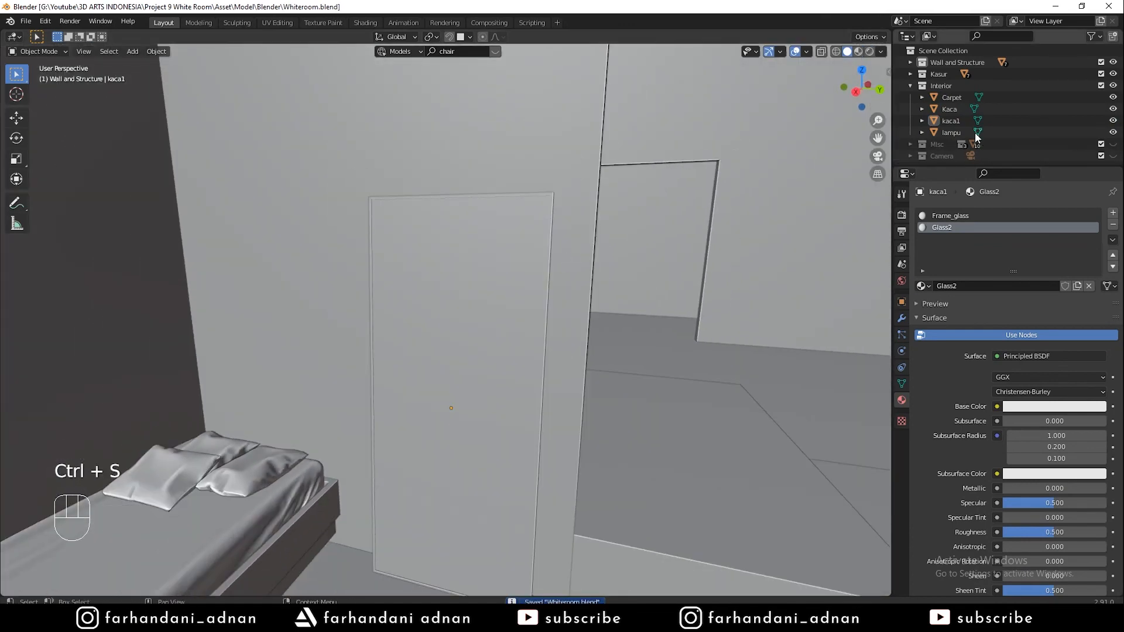
Select the lampu pendant lamp and compare it up close with the White Room.jpg reference photo
left_click(950, 133)
scroll(416, 321, "down", 5)
middle_click_drag(416, 320, 440, 280, "shift")
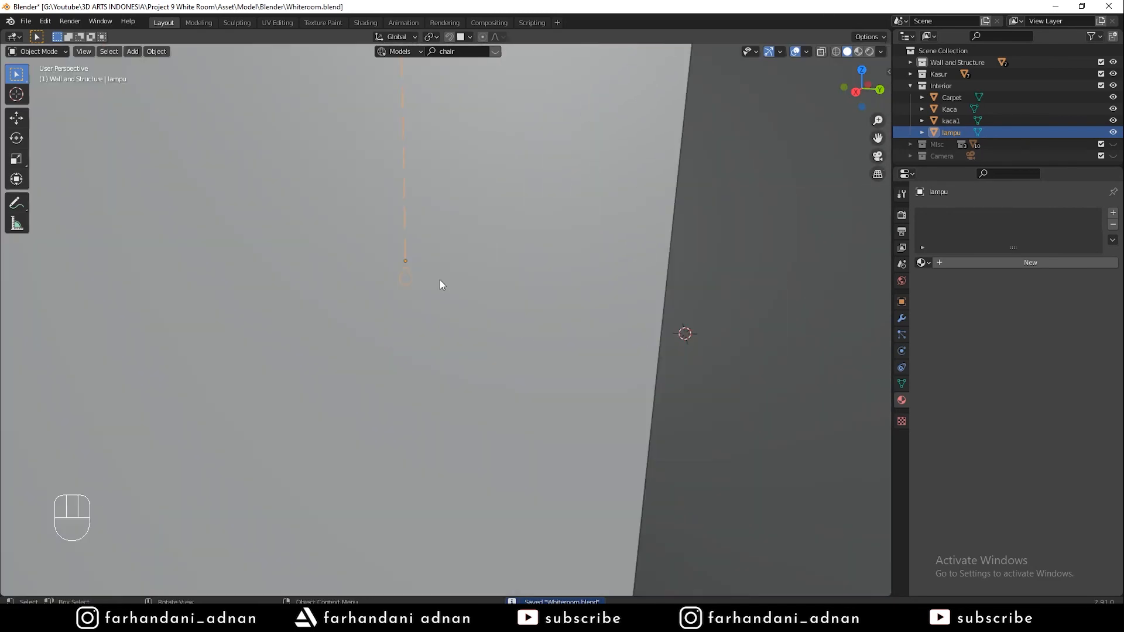
scroll(423, 272, "up", 3)
middle_click_drag(443, 221, 471, 272, "shift")
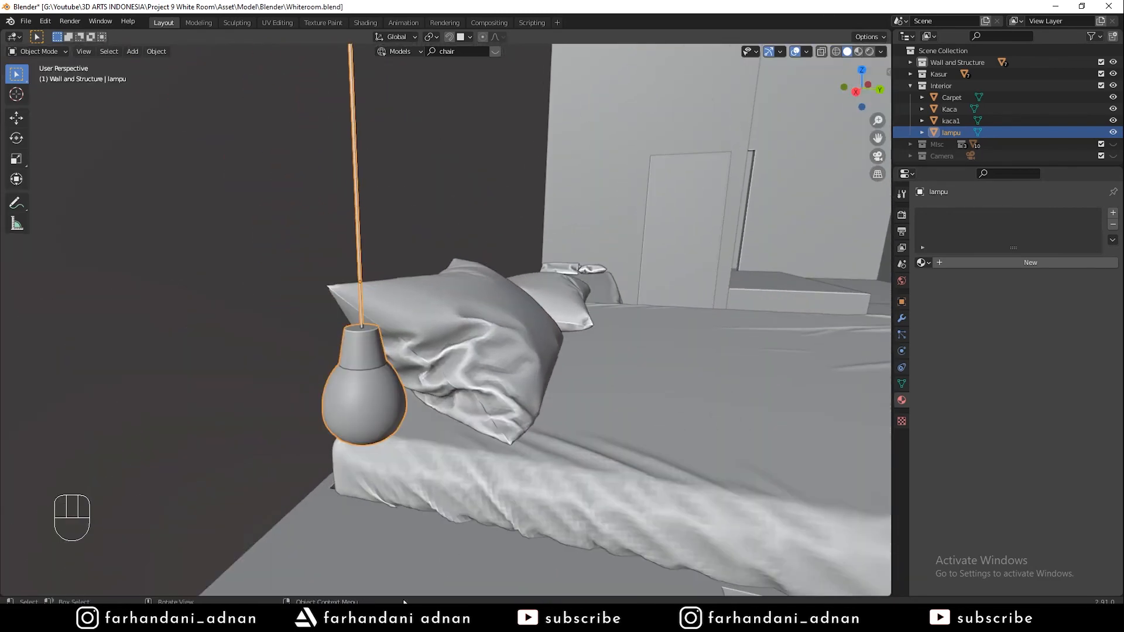
key("alt+Tab")
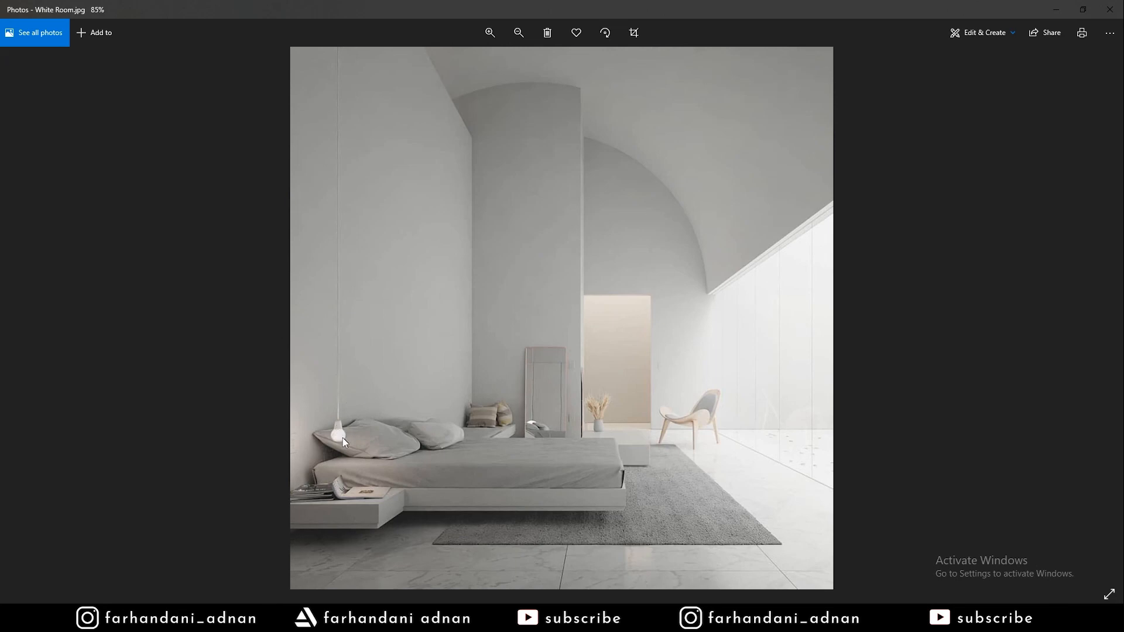
key("alt+Tab")
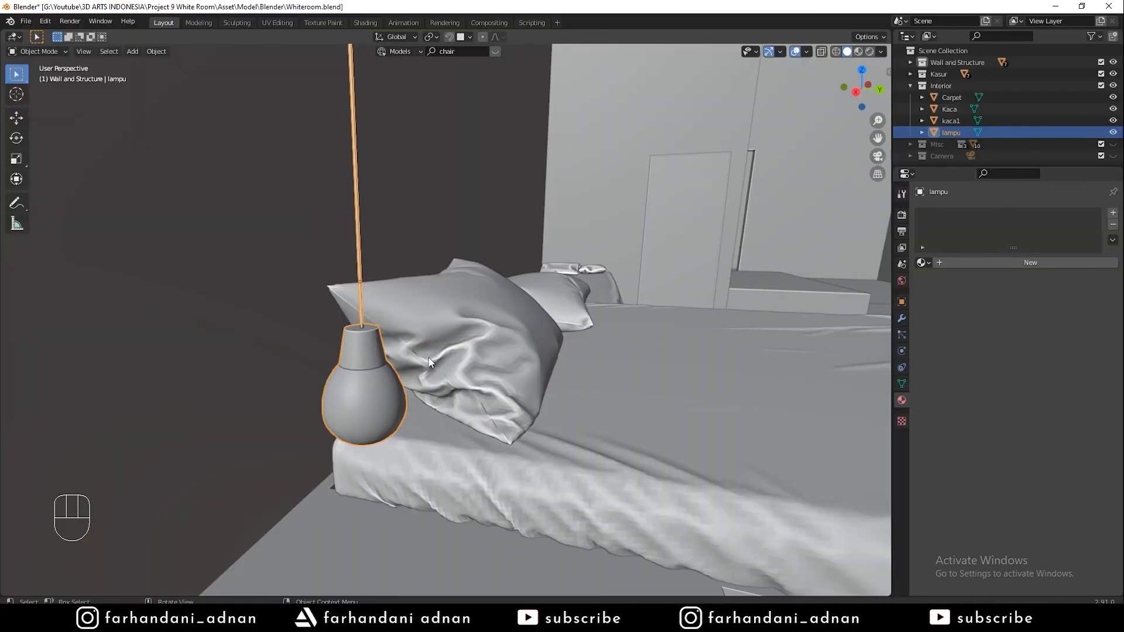
key("Tab")
key("a")
key("a")
key("a")
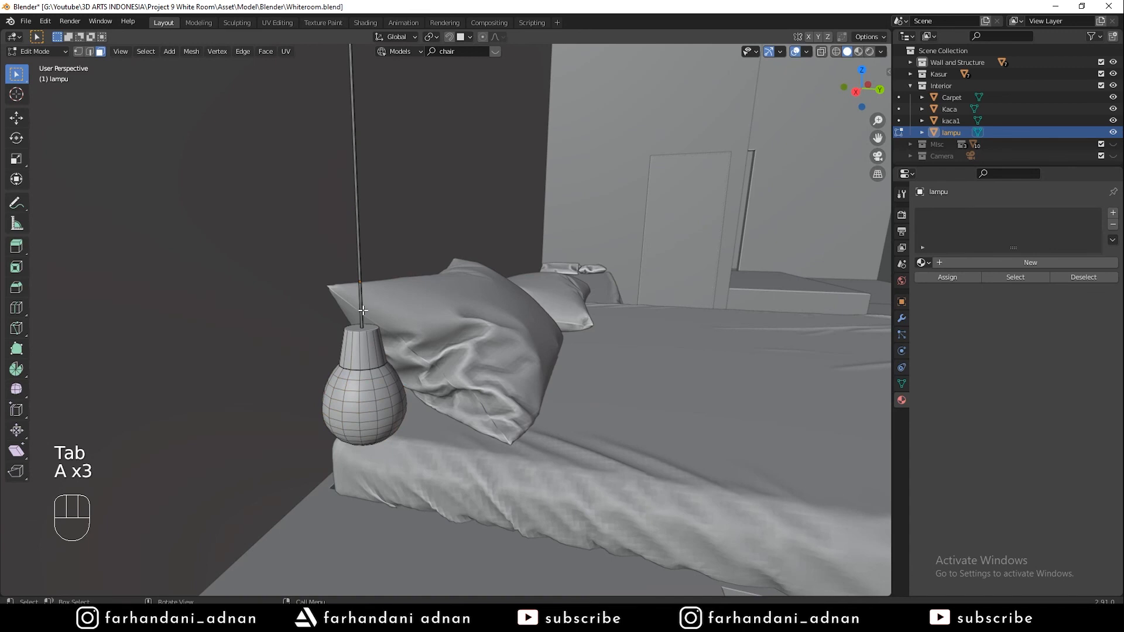
key("Tab")
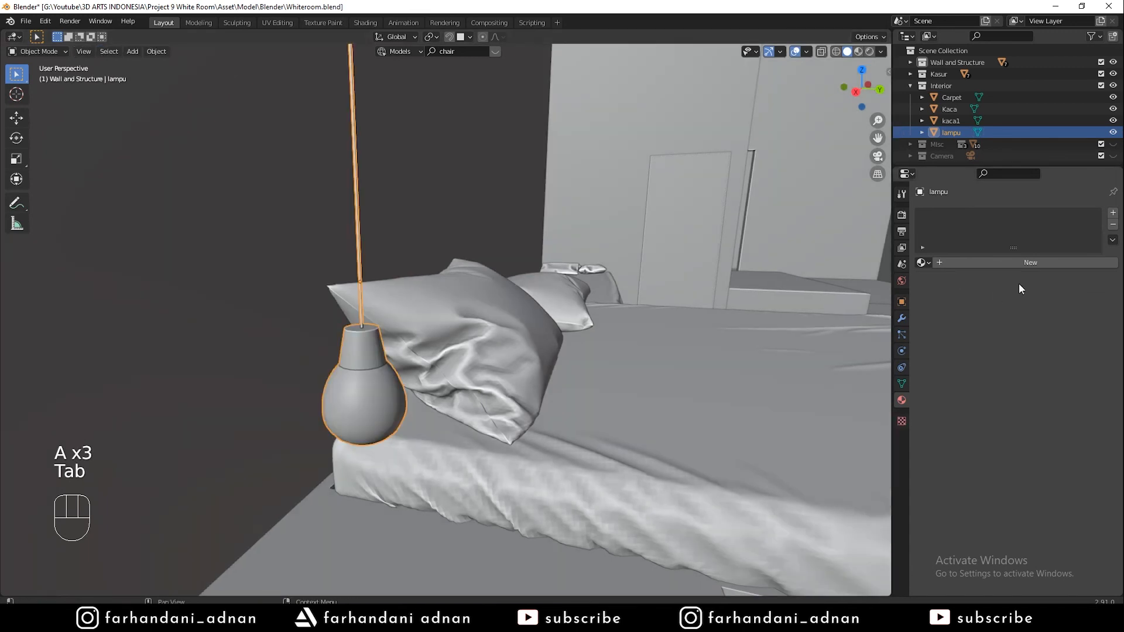
Create a new material on the lampu object and name it Lamp_Cable
left_click(996, 261)
double_click(959, 216)
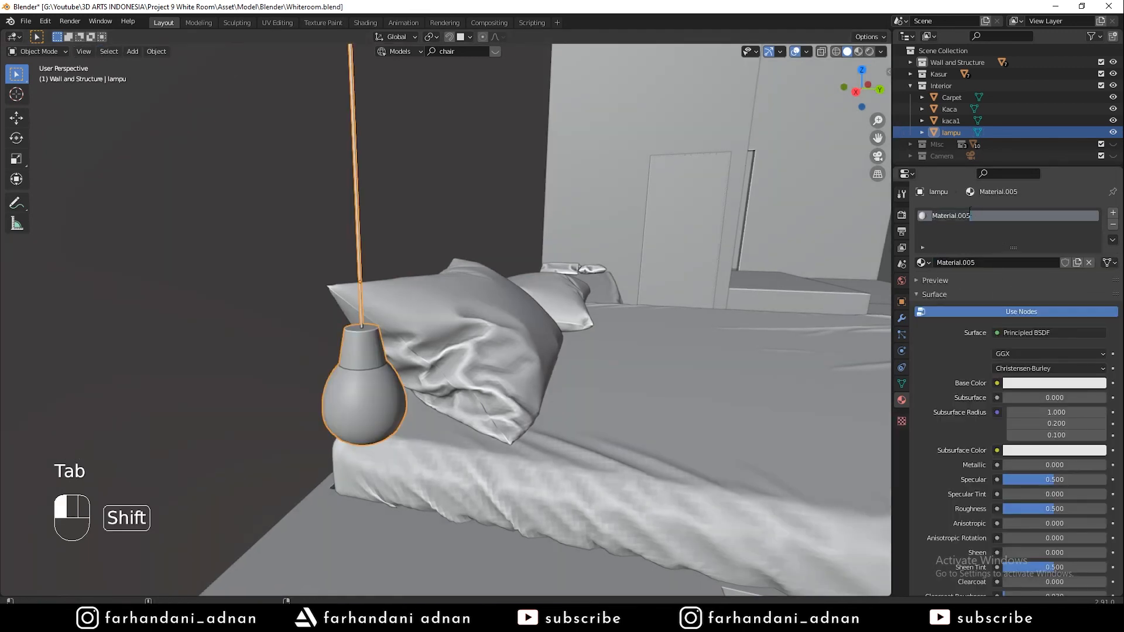
type("Lamp_C")
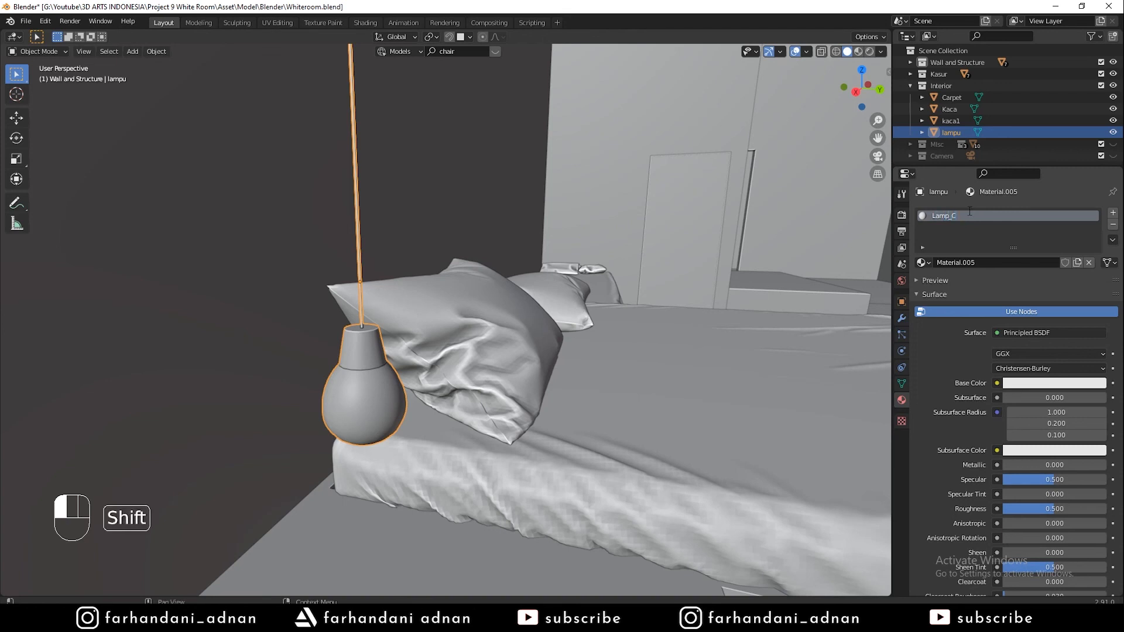
type("able")
key("Return")
Assign Lamp_Cable to the whole lampu mesh, with all its faces selected in Edit Mode
key("Tab")
key("a")
key("a")
key("a")
key("a")
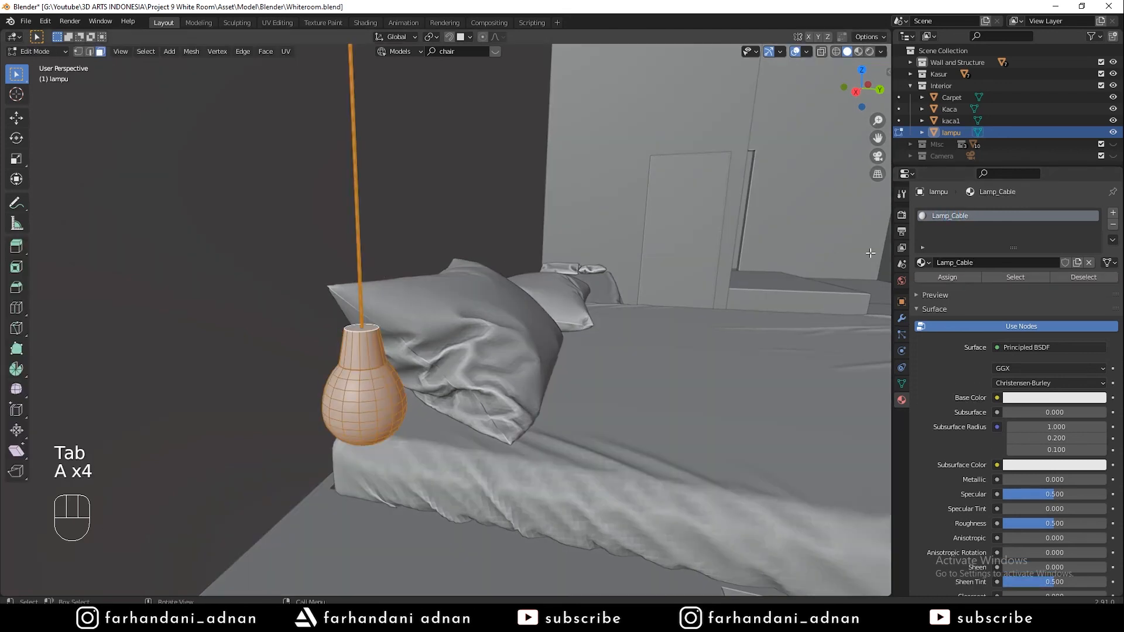
left_click(948, 276)
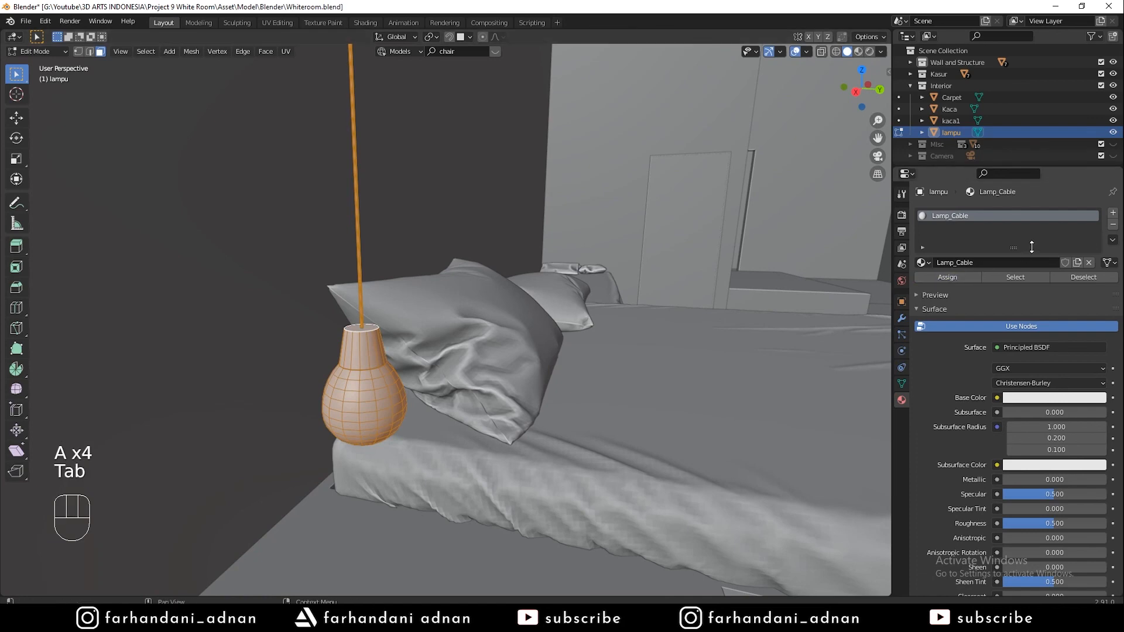
Add a second material slot to lampu with a new material named Lamp
left_click(1112, 213)
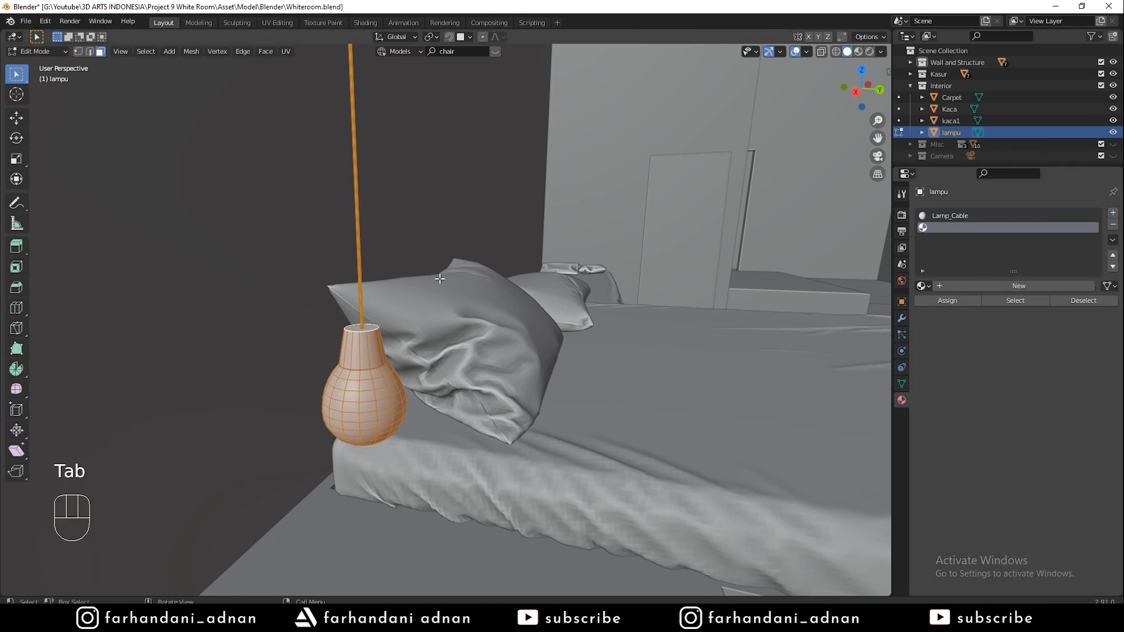
key("Tab")
left_click(994, 287)
double_click(953, 228)
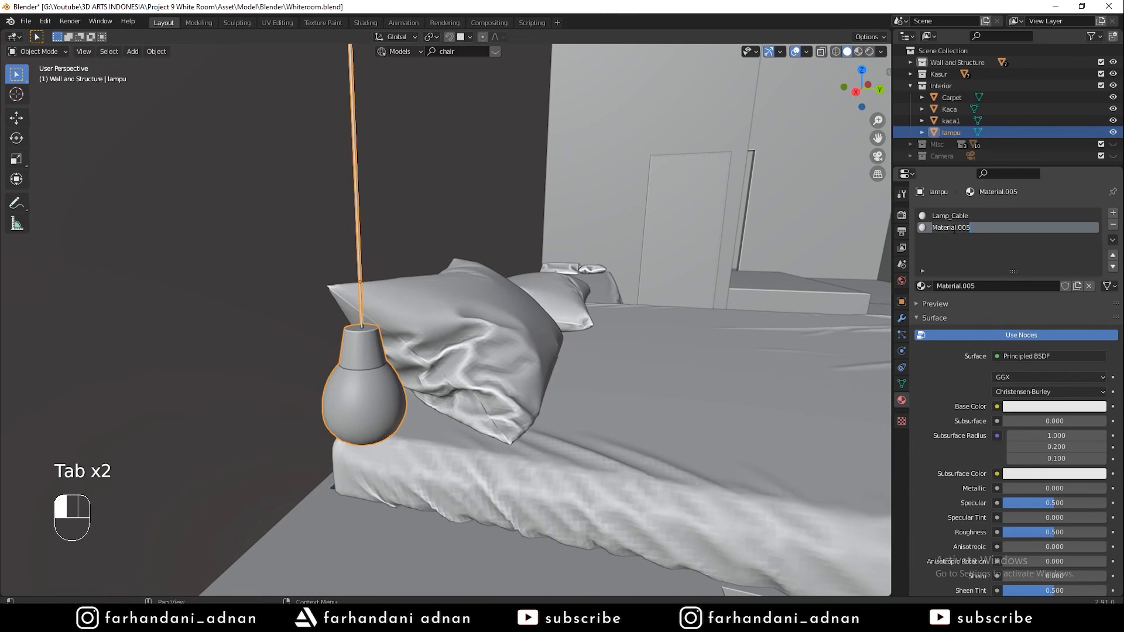
type("Lamp")
key("Return")
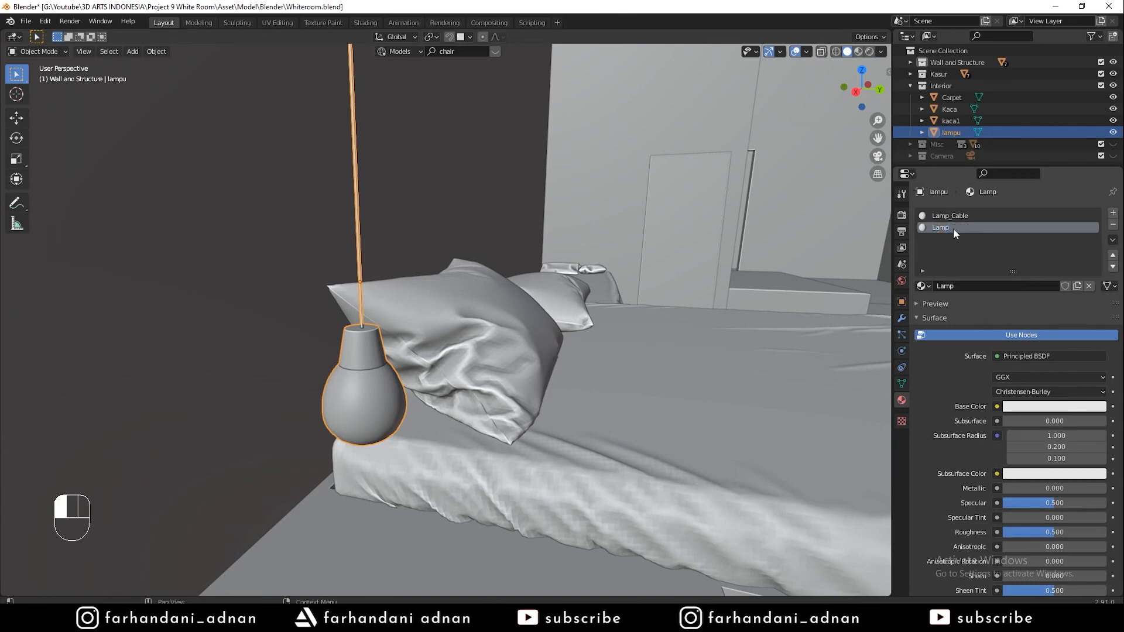
Select only the linked faces of the round bulb in Edit Mode and assign the Lamp material to them
key("Tab")
key("a")
key("a")
key("a")
key("l")
middle_click_drag(375, 390, 427, 336)
key("KP_Decimal")
left_click(954, 300)
Check which material the lamp's socket, bulb and cable faces use, clear the selection and return to Object Mode
key("a")
key("a")
key("a")
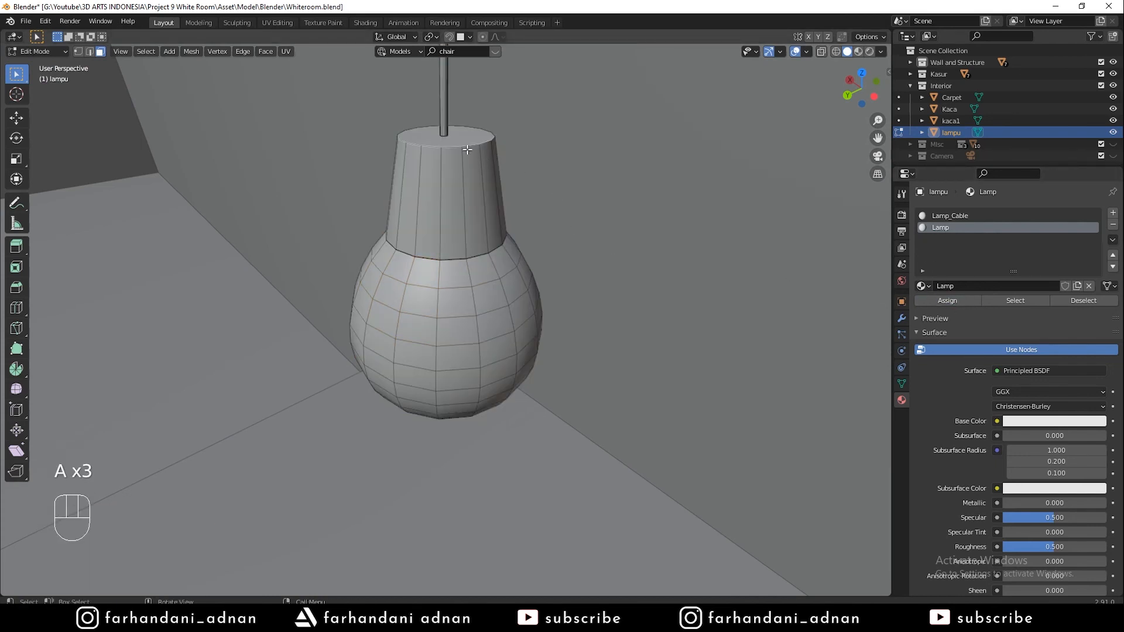
left_click(445, 199)
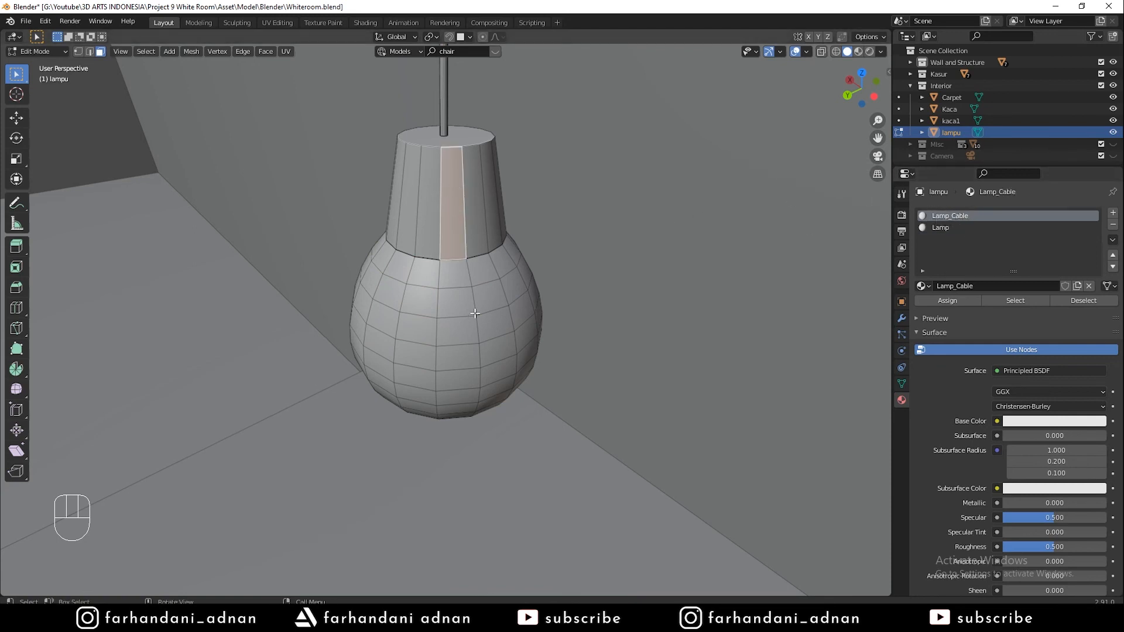
left_click(426, 359)
left_click(446, 111)
key("a")
key("a")
key("a")
key("Tab")
middle_click_drag(586, 251, 711, 244)
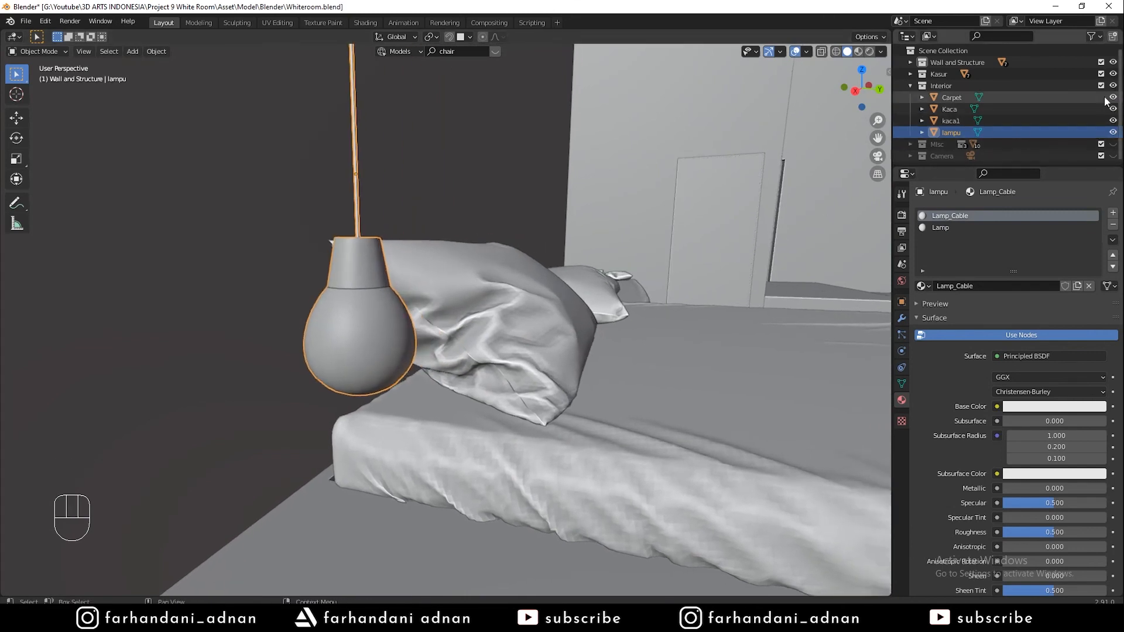
Collapse the Interior collection, expand the Misc collection and make its contents visible in the viewport
left_click(911, 84)
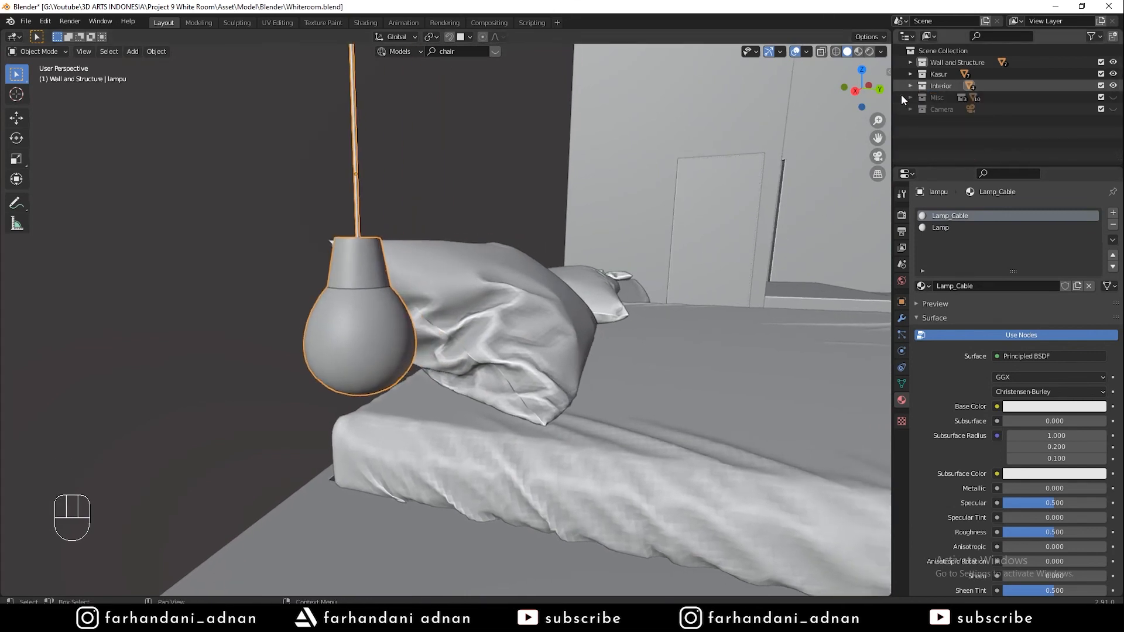
left_click(935, 99)
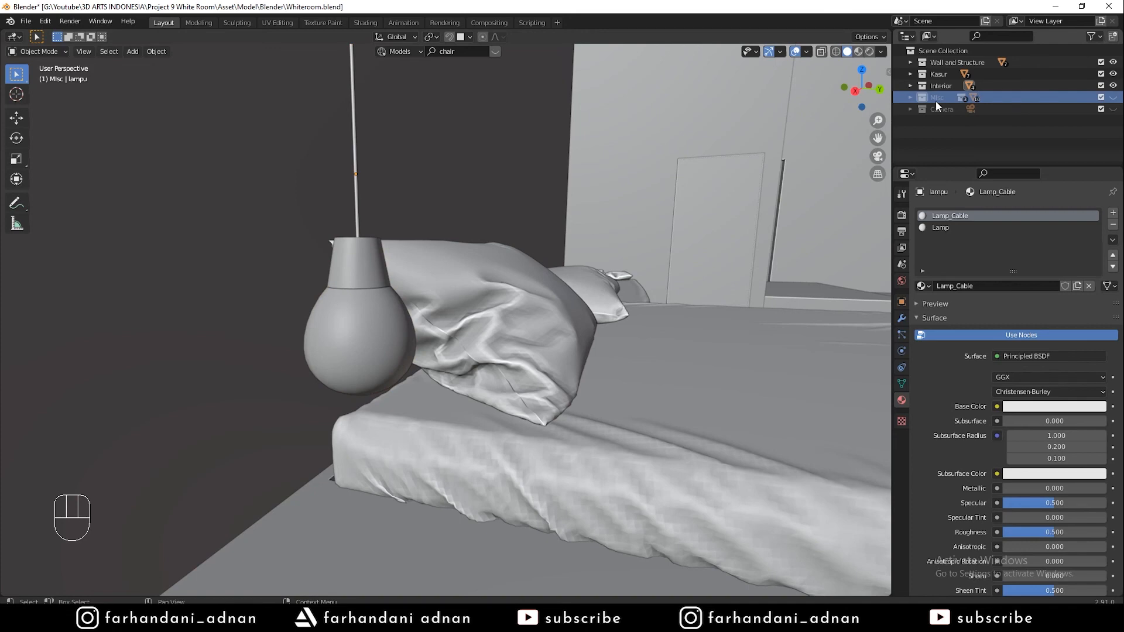
left_click(911, 97)
left_click(933, 109)
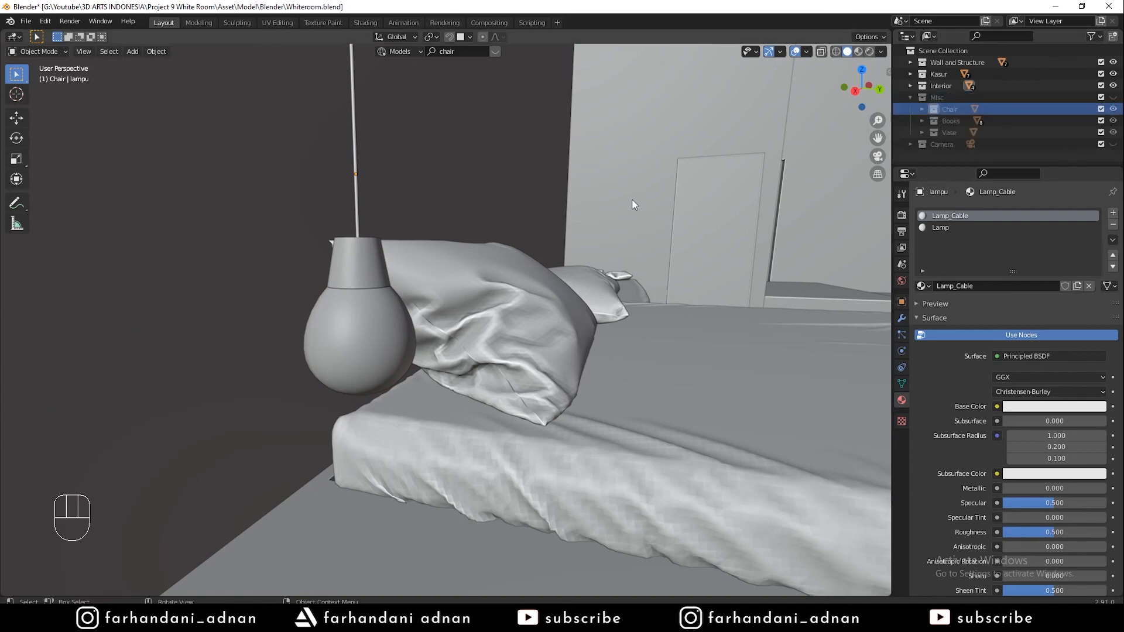
middle_click_drag(652, 195, 642, 230)
scroll(643, 234, "down", 5)
middle_click_drag(671, 279, 613, 289, "shift")
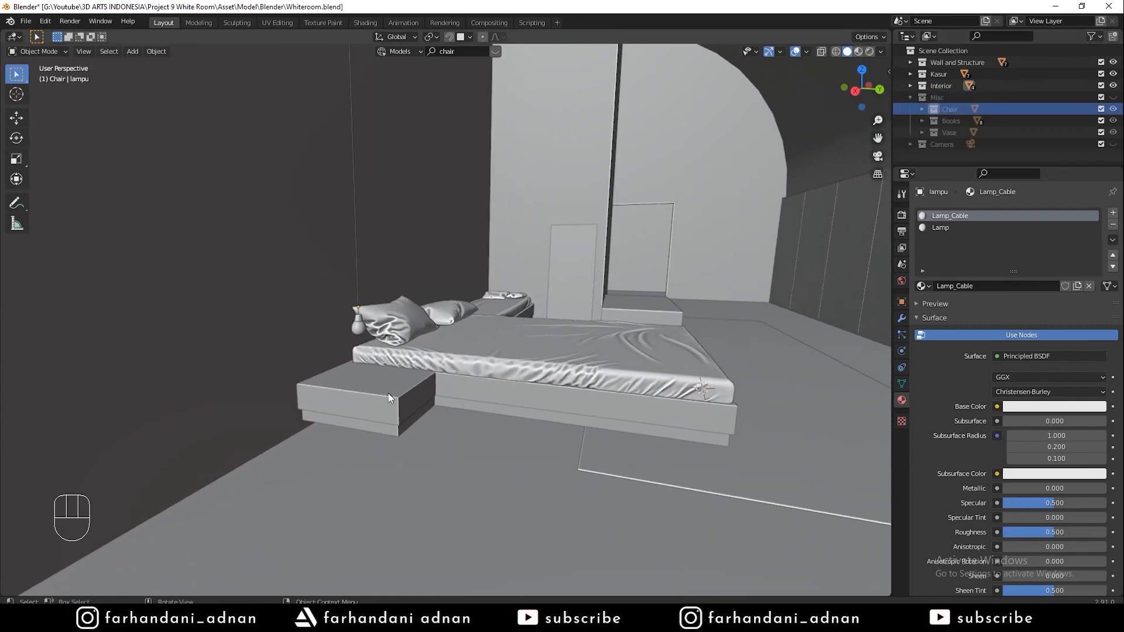
left_click(391, 393)
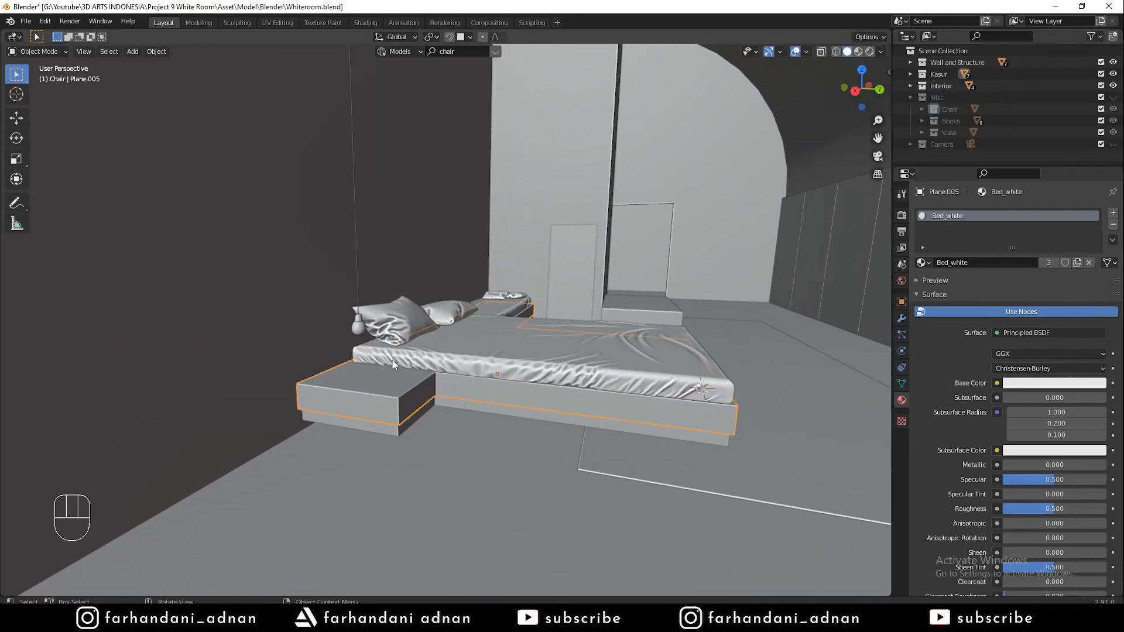
left_click(1112, 97)
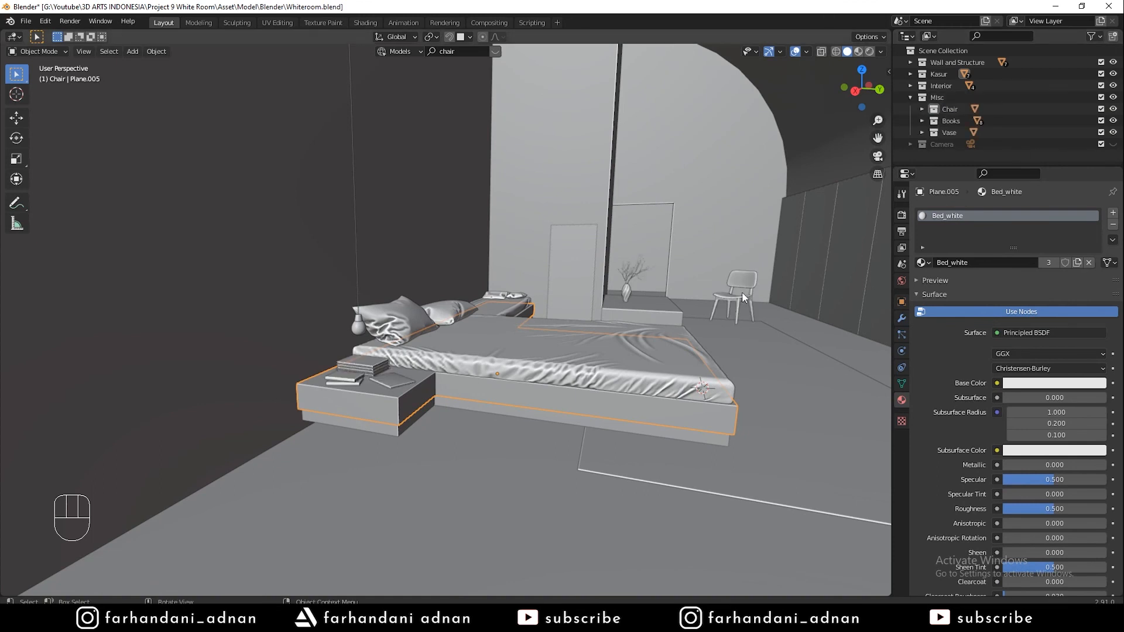
Examine the existing materials of the chair, decorative vase, Book 1 and Cereal Magazine objects
left_click(742, 291)
left_click(626, 291)
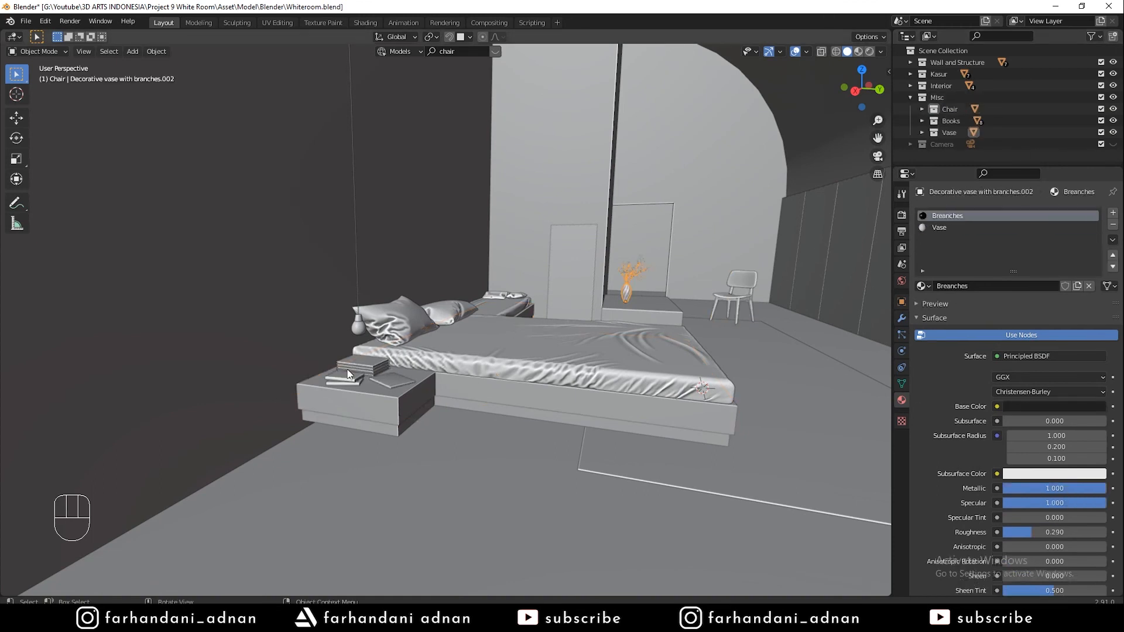
left_click(398, 381)
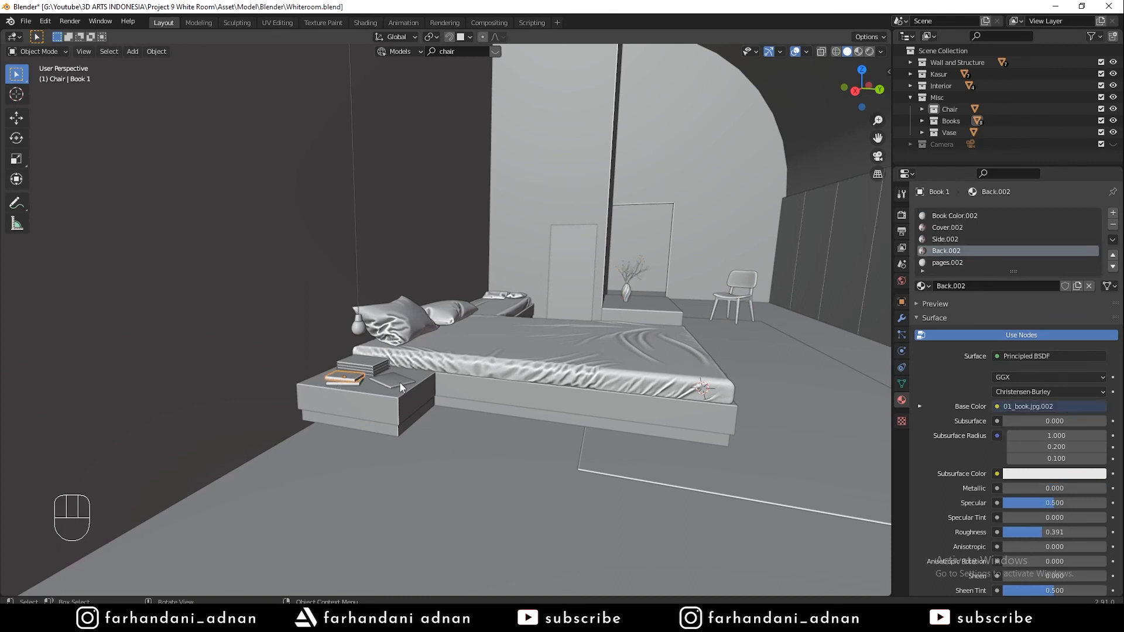
left_click(946, 236)
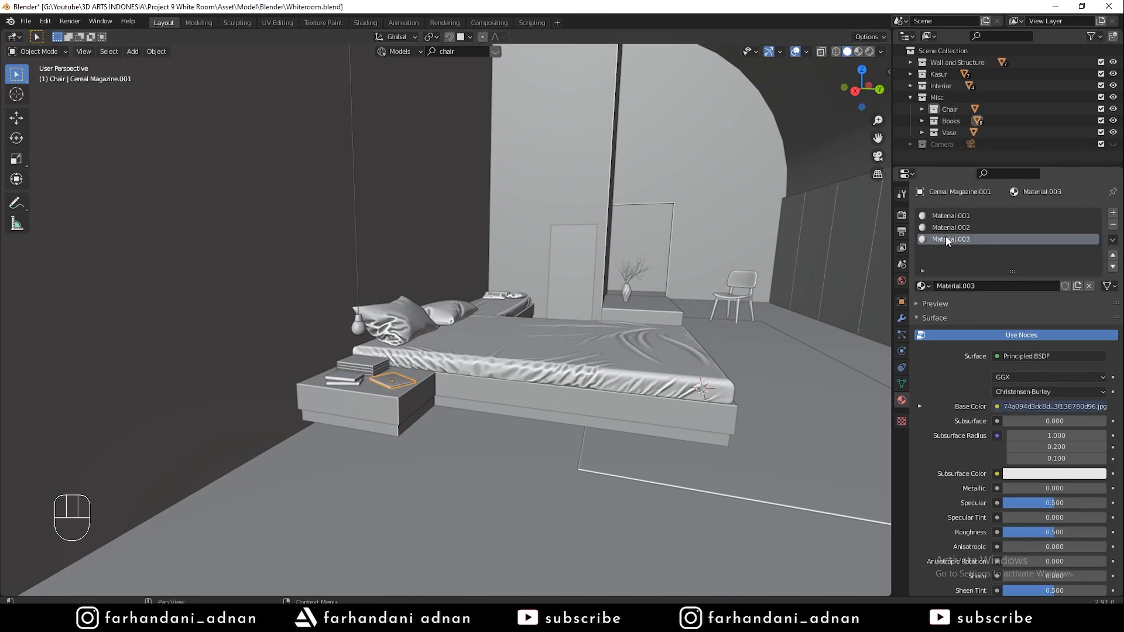
Collapse and hide the Misc collection, and view the room through the camera
left_click(909, 98)
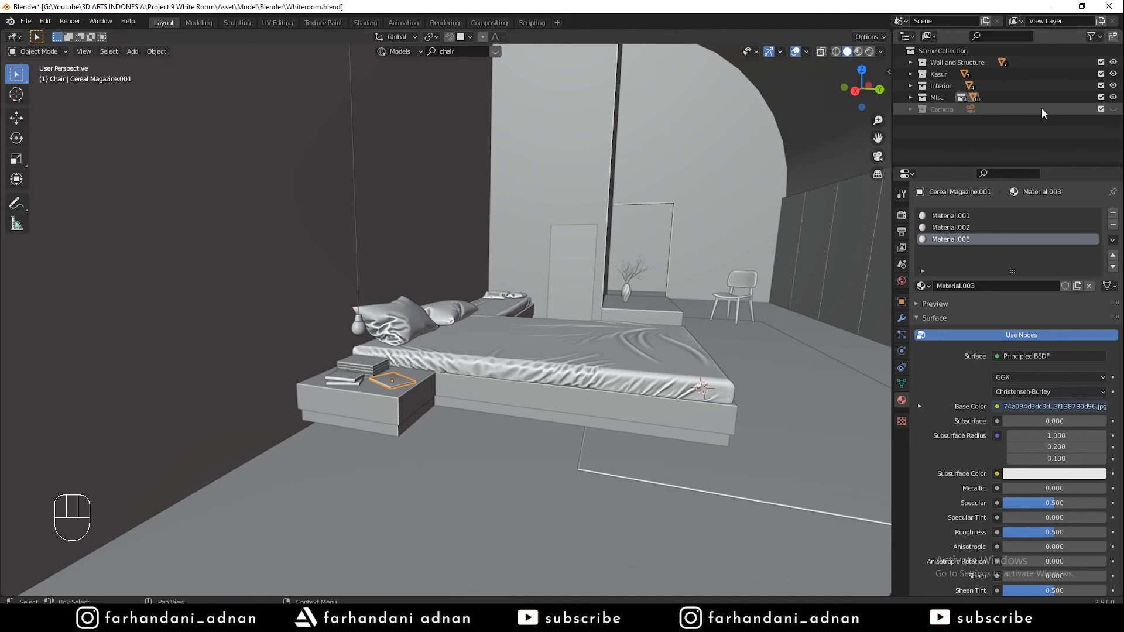
left_click(1113, 98)
mouse_move(652, 175)
middle_mouse_down()
mouse_move(661, 164)
mouse_move(655, 174)
middle_mouse_up()
middle_click_drag(735, 186, 594, 186)
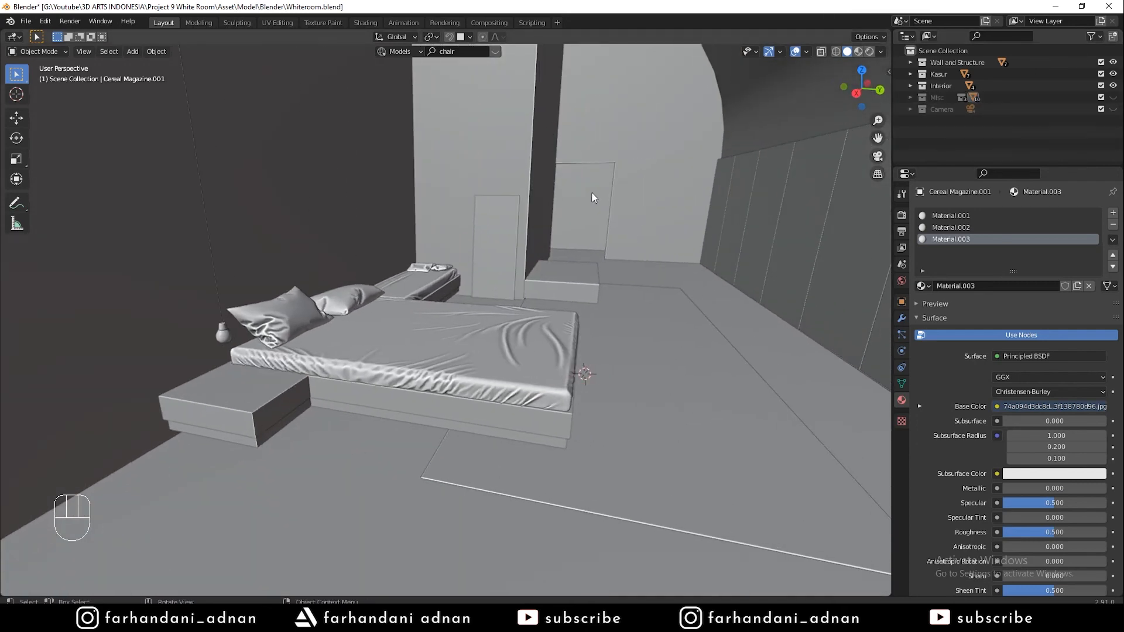
key("KP_0")
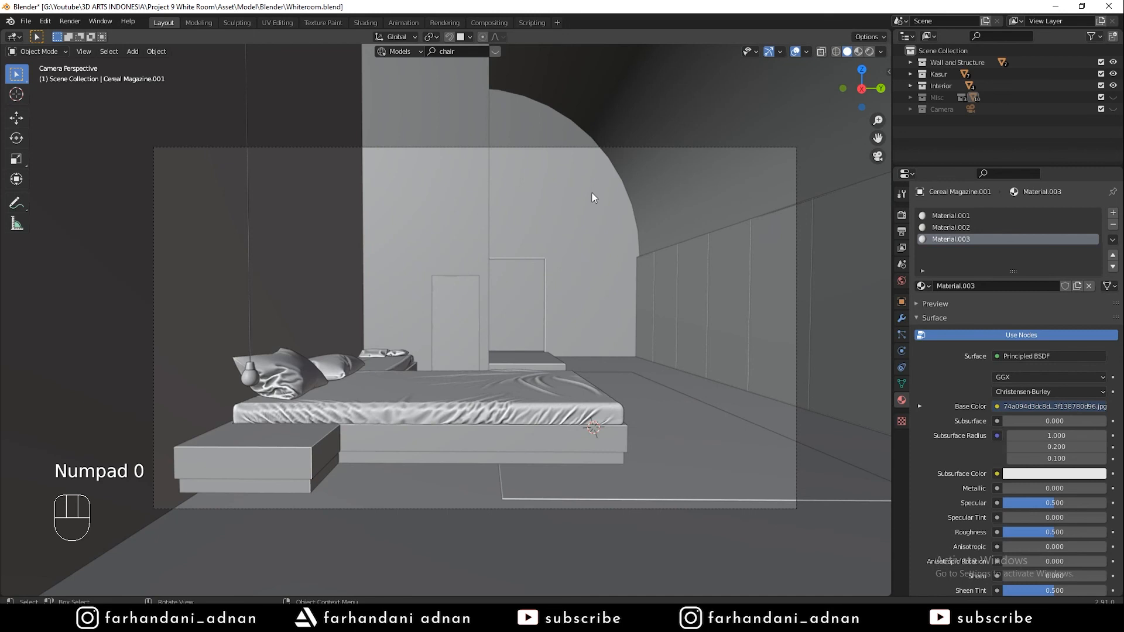